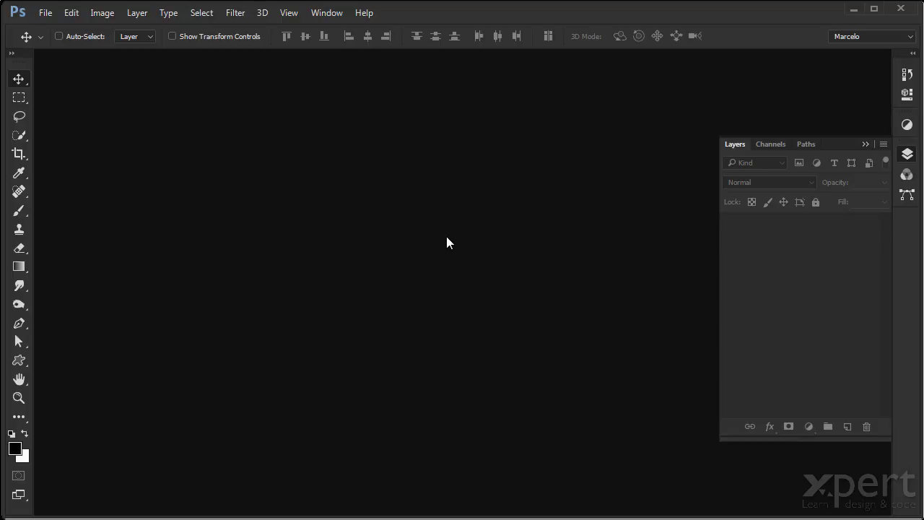
# Enable Always Create Smart Objects when Placing in the general preferences.
pyautogui.click(73, 14)
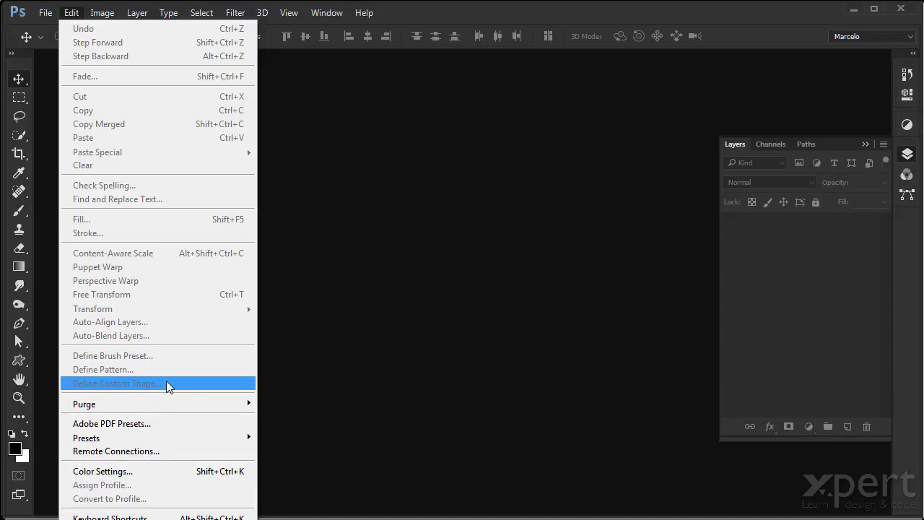
pyautogui.moveTo(174, 518)
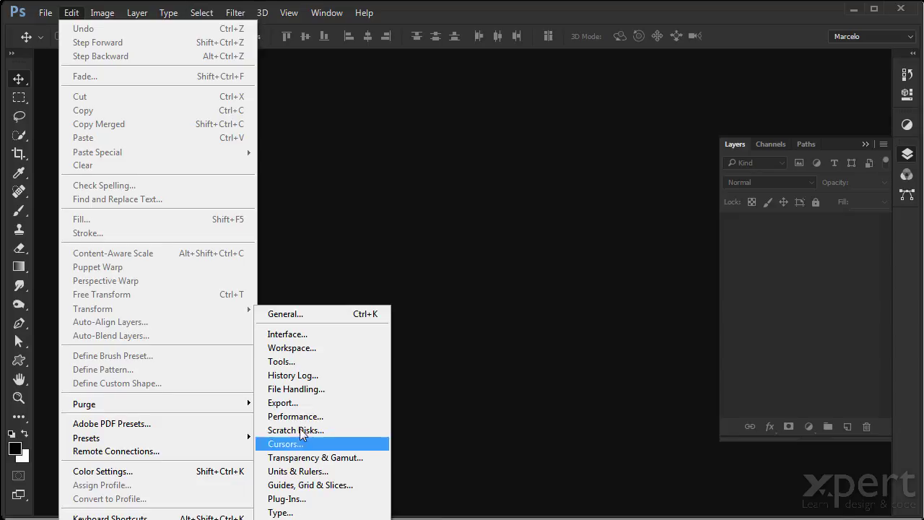
pyautogui.click(305, 316)
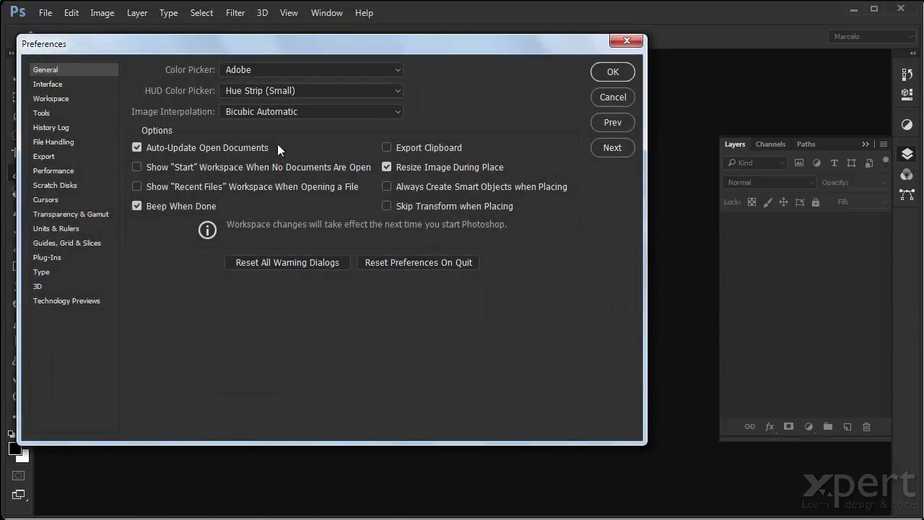
pyautogui.moveTo(264, 46); pyautogui.dragTo(344, 78)
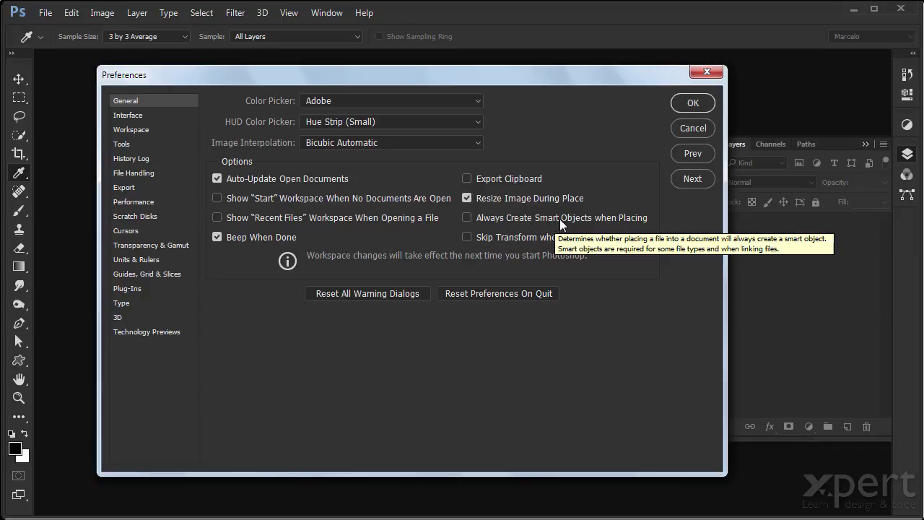
pyautogui.click(467, 216)
pyautogui.click(693, 103)
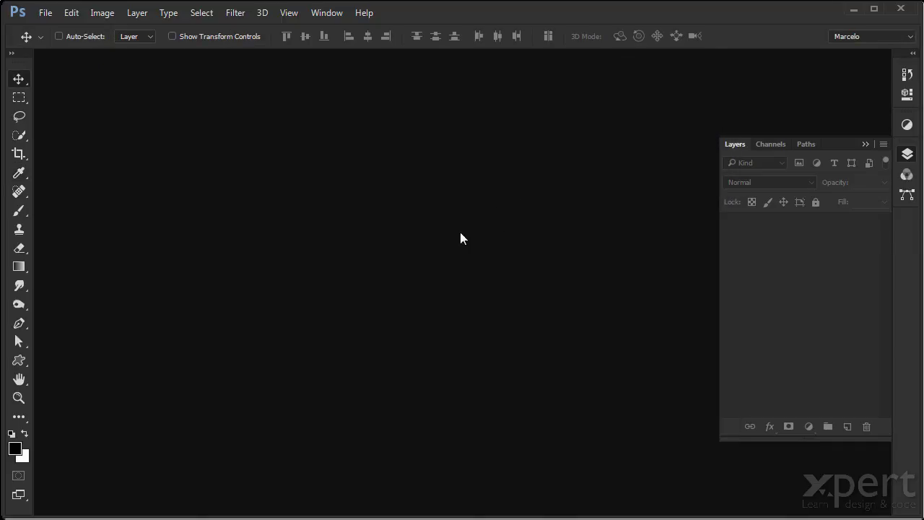
# Create a new 1024 by 768 pixel document and place the full-length [LUT] photo in it as embedded, keeping its fitted size.
pyautogui.hotkey('ctrl', 'n')
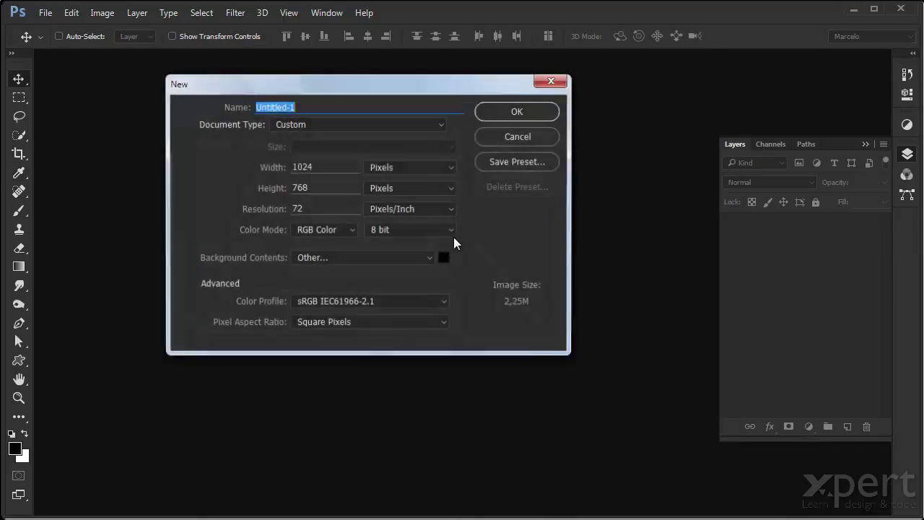
pyautogui.press('Return')
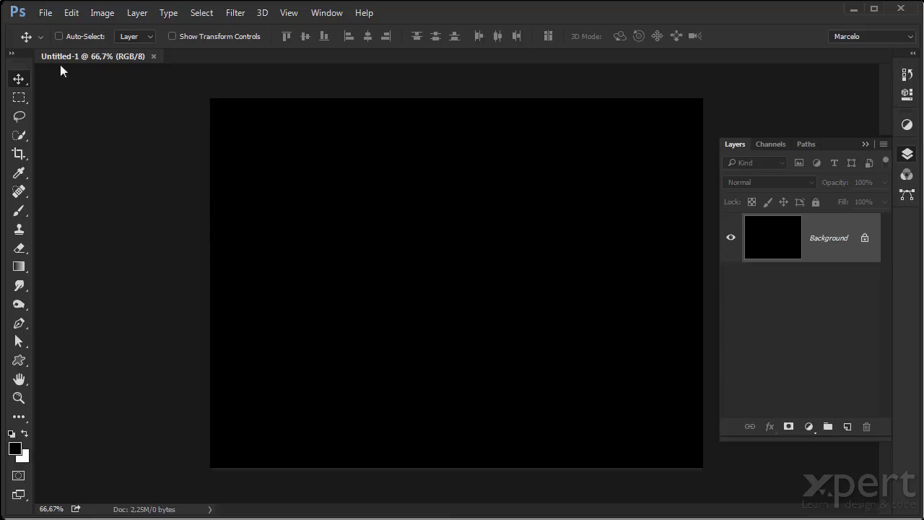
pyautogui.click(44, 13)
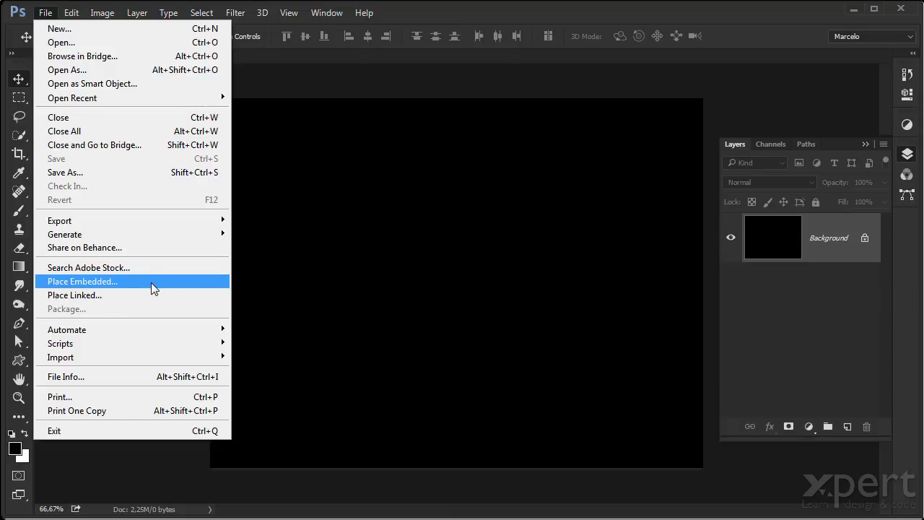
pyautogui.click(153, 287)
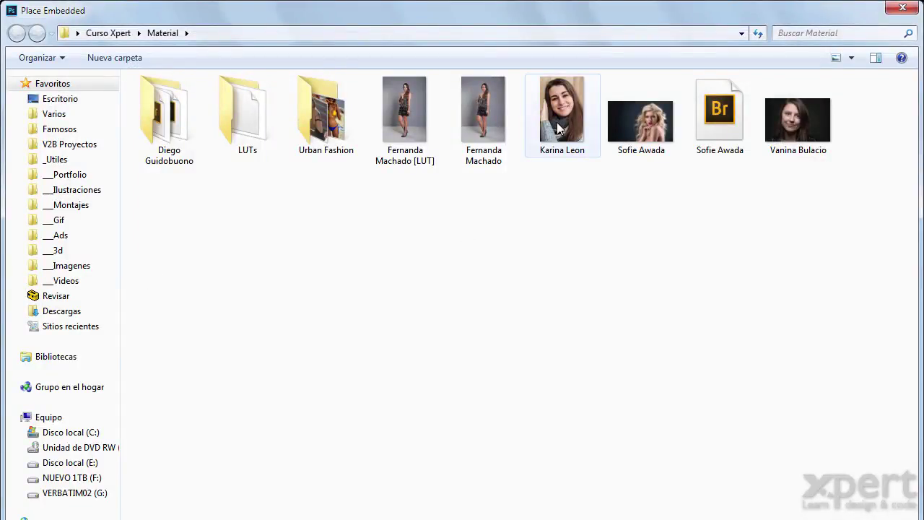
pyautogui.click(408, 119)
pyautogui.doubleClick(408, 119)
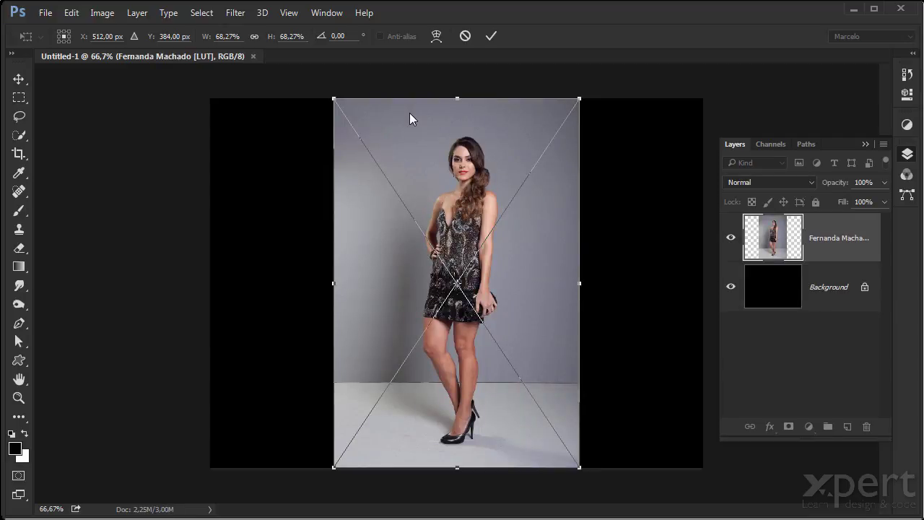
pyautogui.press('Return')
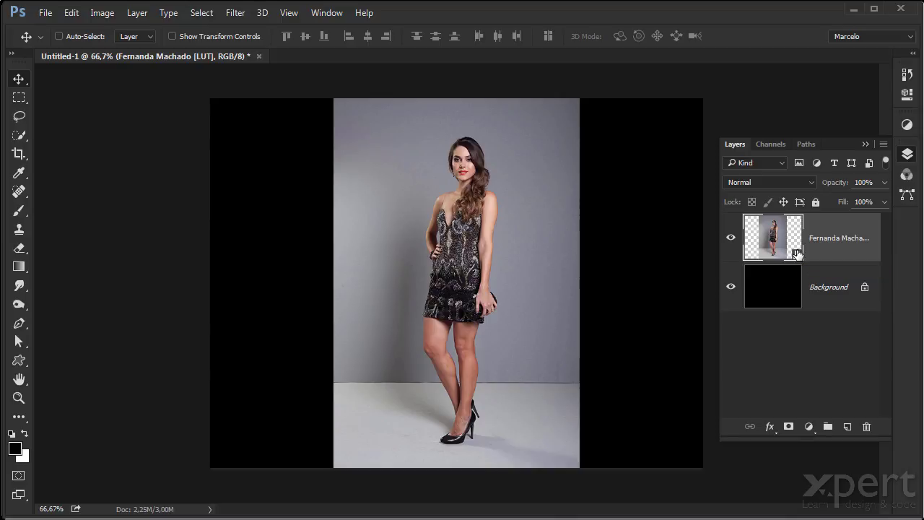
# Apply the Invert adjustment to the placed smart object.
pyautogui.click(104, 14)
pyautogui.moveTo(144, 53)
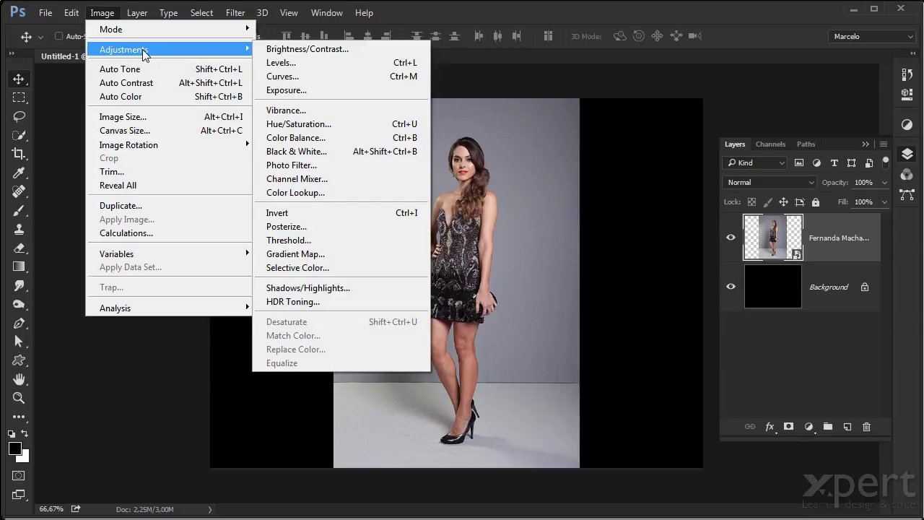
pyautogui.click(334, 215)
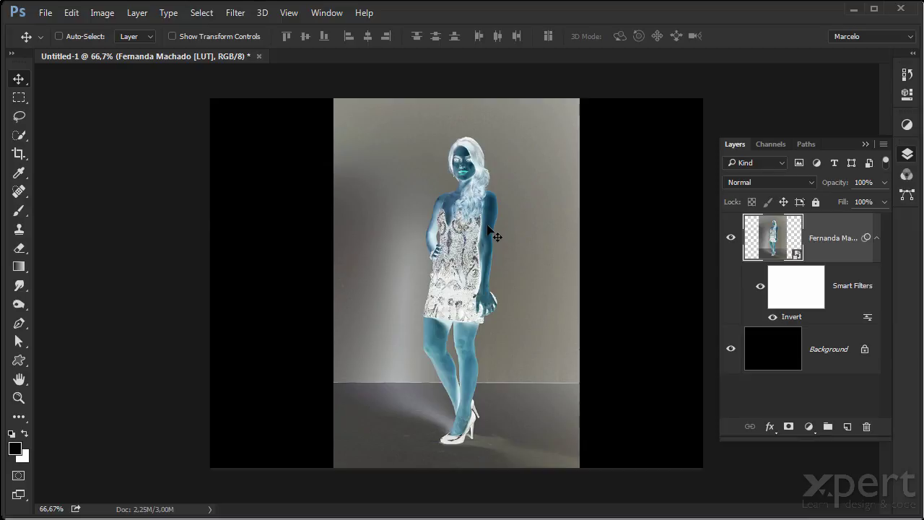
# Distort the photo by pulling its upper-right corner inward and down, and warp the figure down toward the photo's left edge.
pyautogui.press('ctrl')
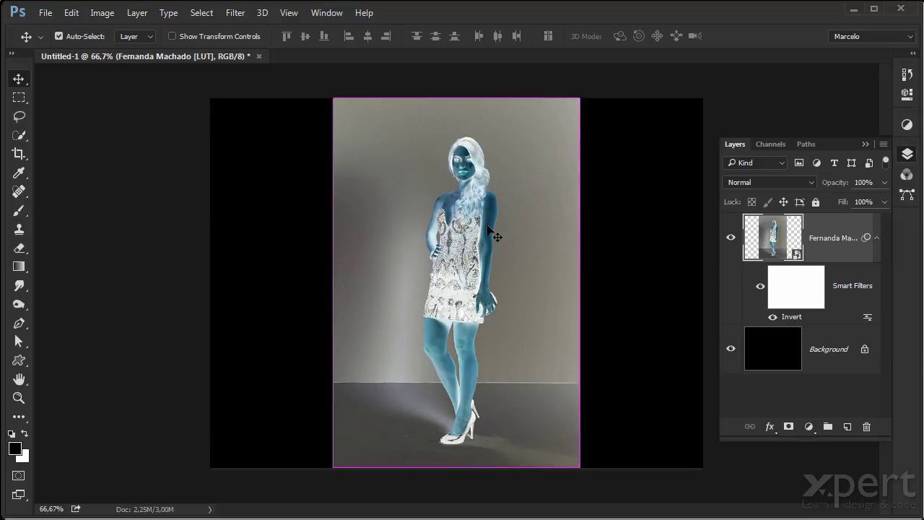
pyautogui.hotkey('ctrl', 't')
pyautogui.click(485, 226)
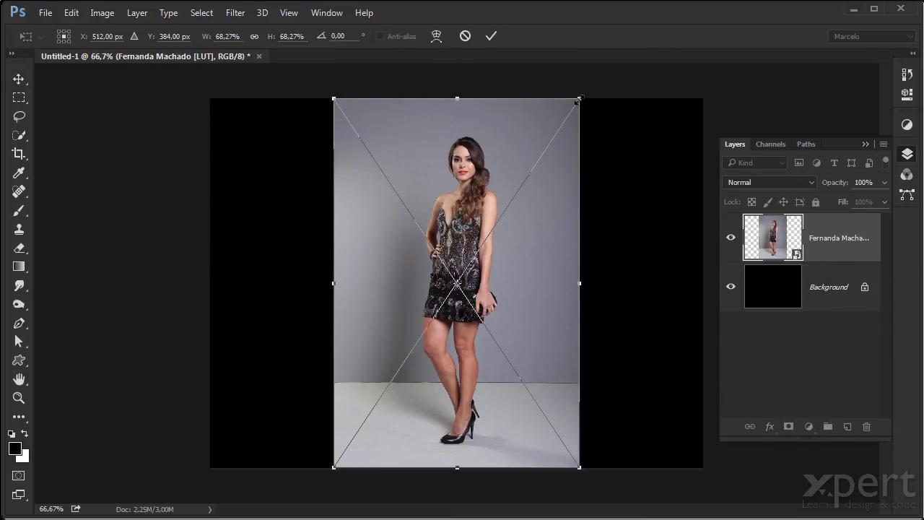
pyautogui.moveTo(579, 100); pyautogui.dragTo(449, 150)
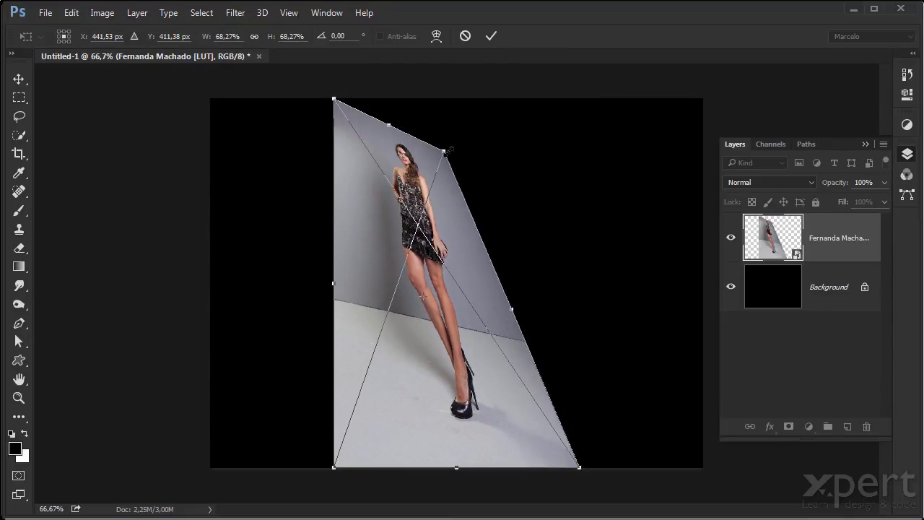
pyautogui.click(437, 36)
pyautogui.moveTo(425, 215); pyautogui.dragTo(388, 249)
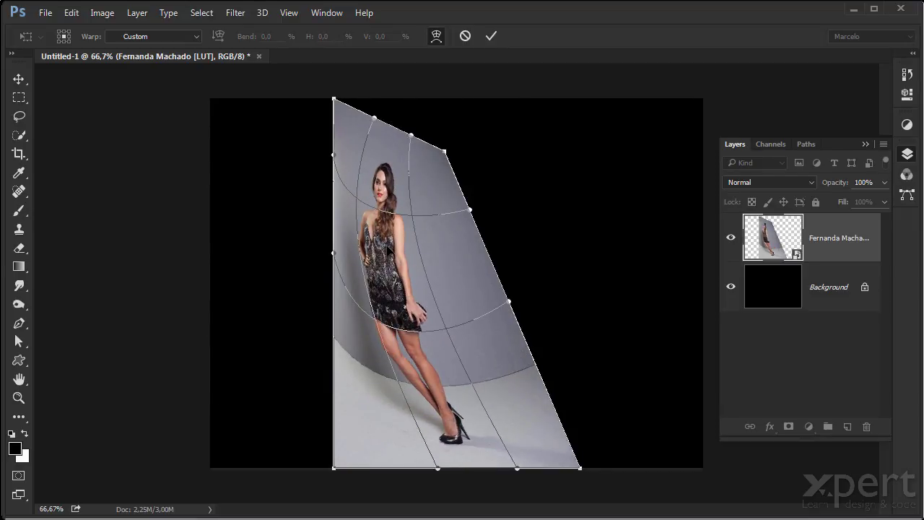
pyautogui.click(491, 37)
pyautogui.hotkey('ctrl', 'i')
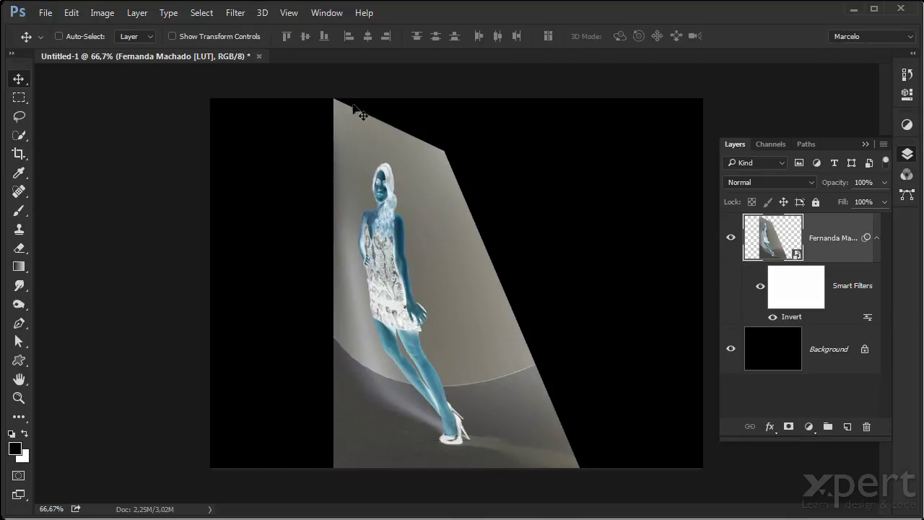
# Rasterize the inverted and distorted photo layer.
pyautogui.click(236, 13)
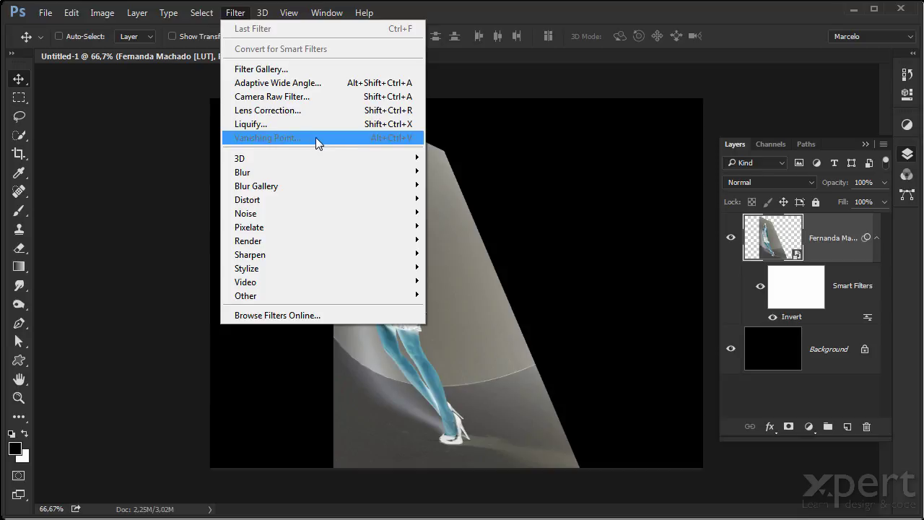
pyautogui.rightClick(770, 240)
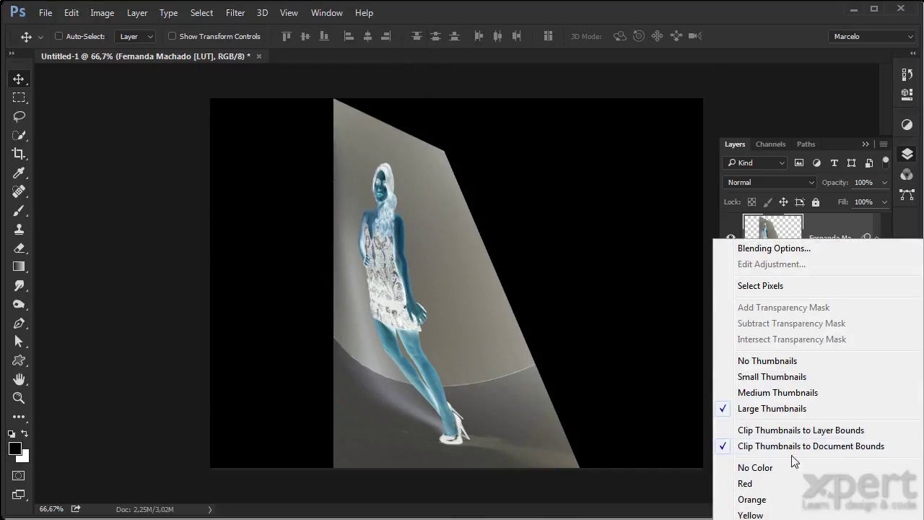
pyautogui.rightClick(840, 239)
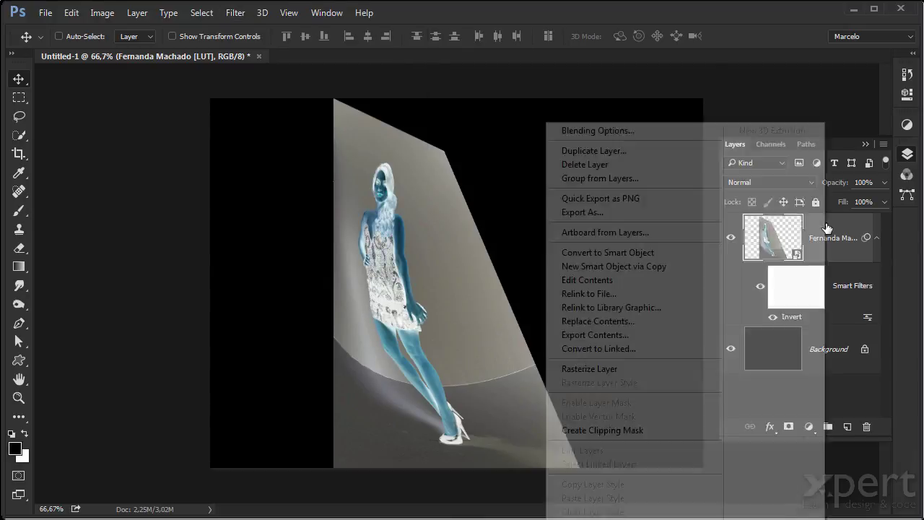
pyautogui.click(661, 369)
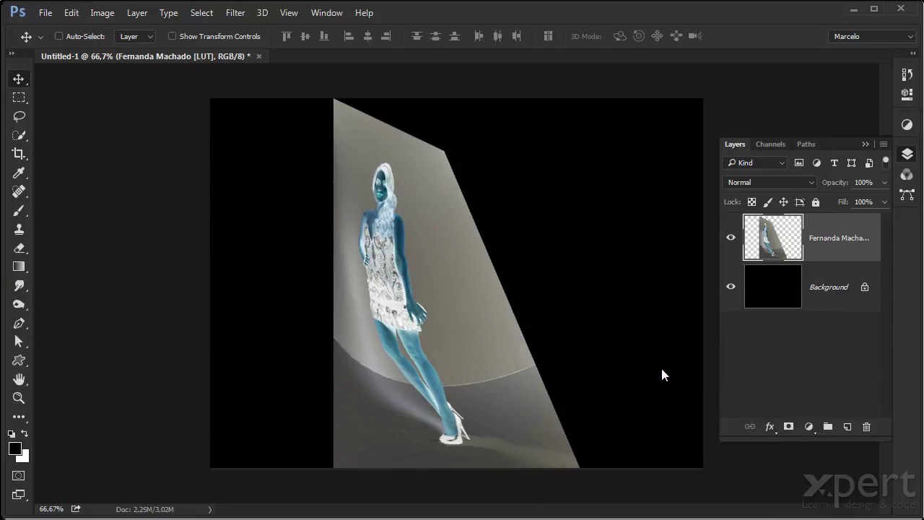
# Delete the rasterized photo layer, leaving only the black background.
pyautogui.keyDown('ctrl'); pyautogui.click(426, 363); pyautogui.keyUp('ctrl')
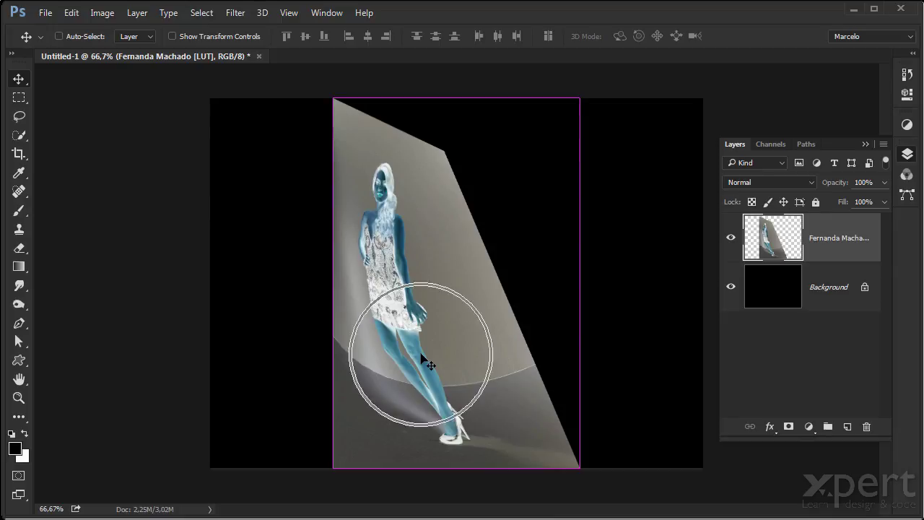
pyautogui.keyDown('ctrl'); pyautogui.click(422, 355); pyautogui.keyUp('ctrl')
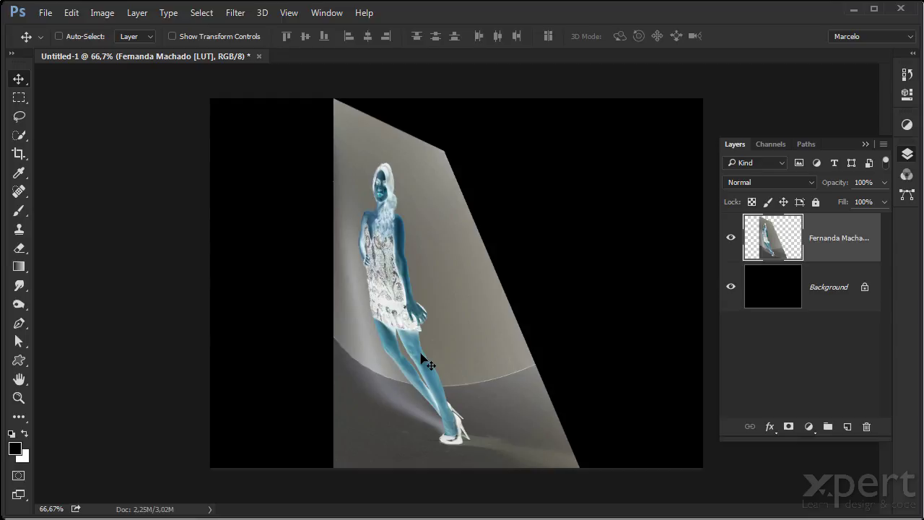
pyautogui.press('ctrl')
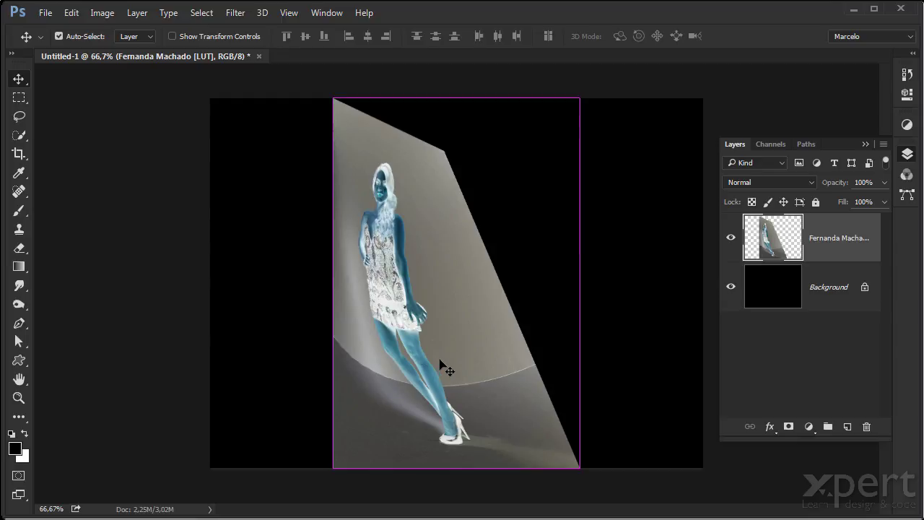
pyautogui.moveTo(862, 231); pyautogui.dragTo(868, 426)
# Disable Always Create Smart Objects when Placing in the general preferences.
pyautogui.click(71, 13)
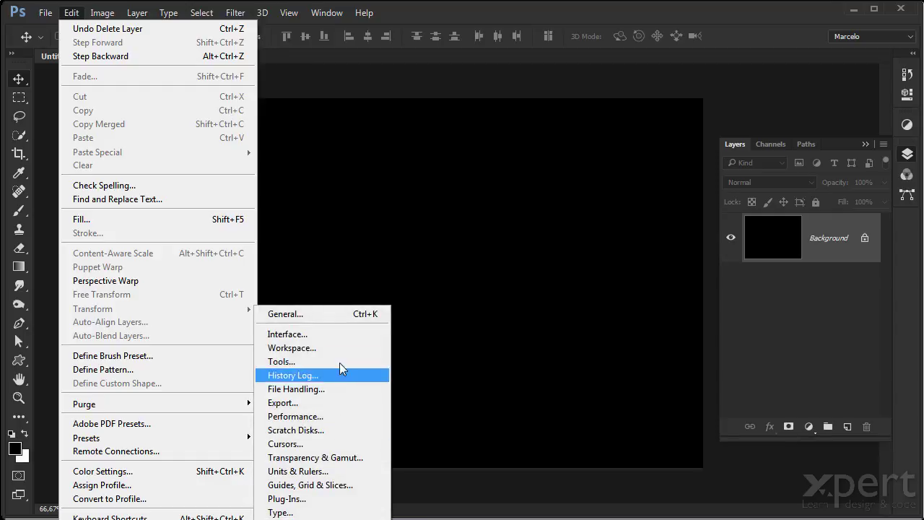
pyautogui.click(317, 315)
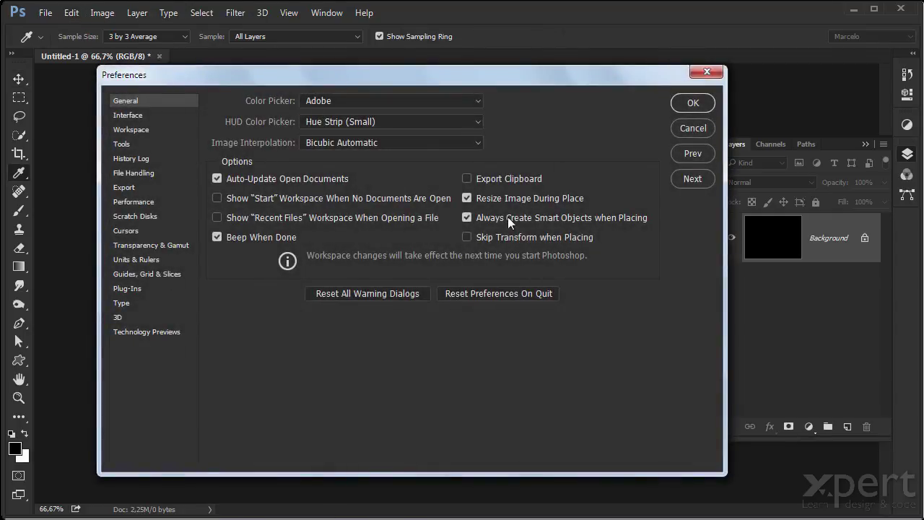
pyautogui.click(507, 217)
pyautogui.click(693, 103)
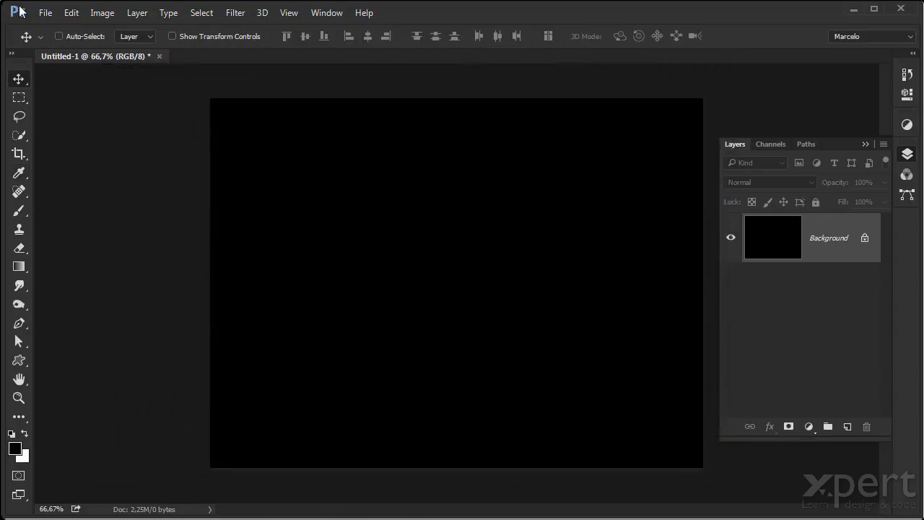
# Place the full-length [LUT] photo as embedded in the black document and keep its fitted size.
pyautogui.click(43, 13)
pyautogui.click(136, 283)
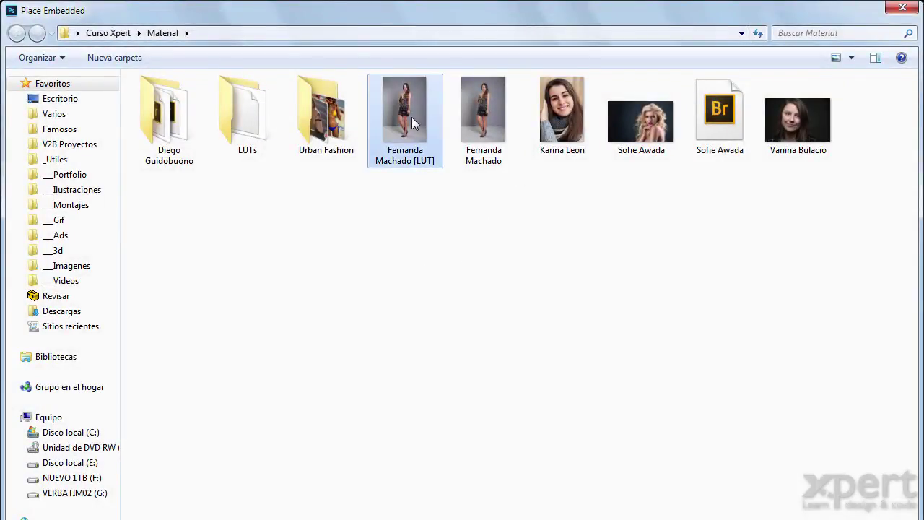
pyautogui.doubleClick(411, 121)
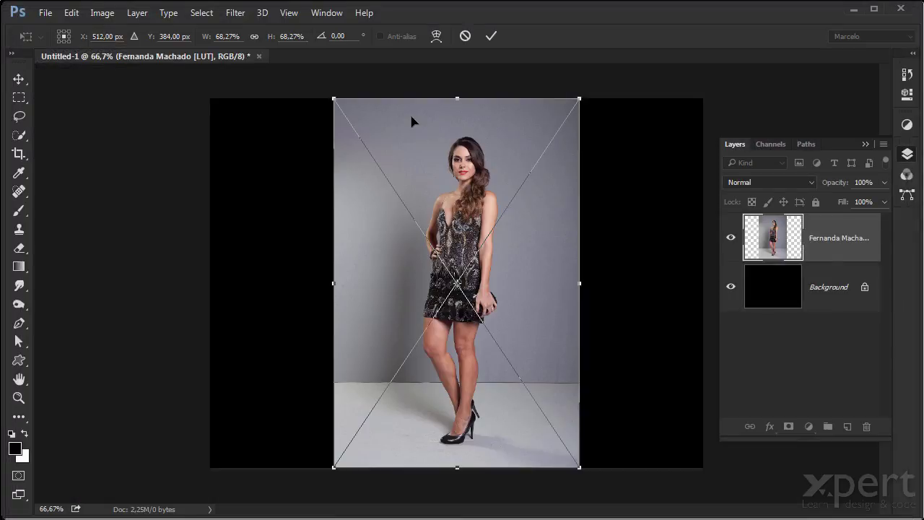
pyautogui.press('Return')
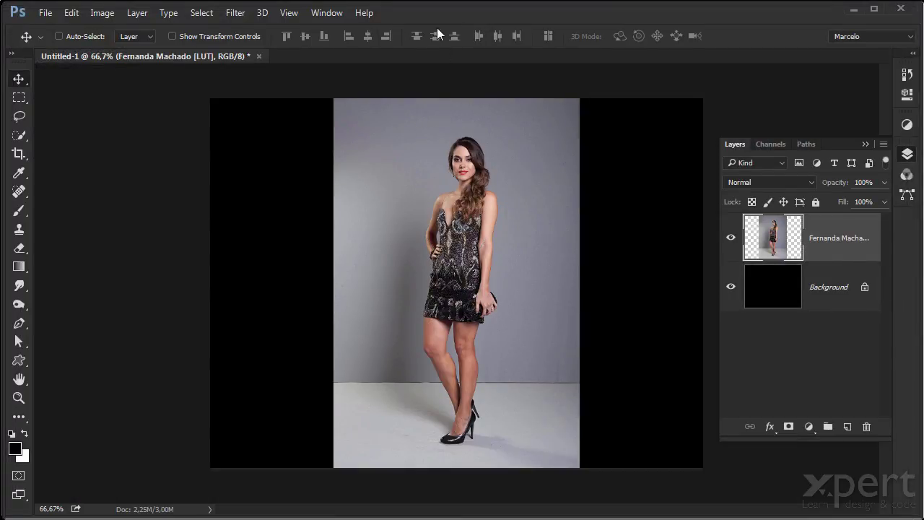
pyautogui.click(235, 13)
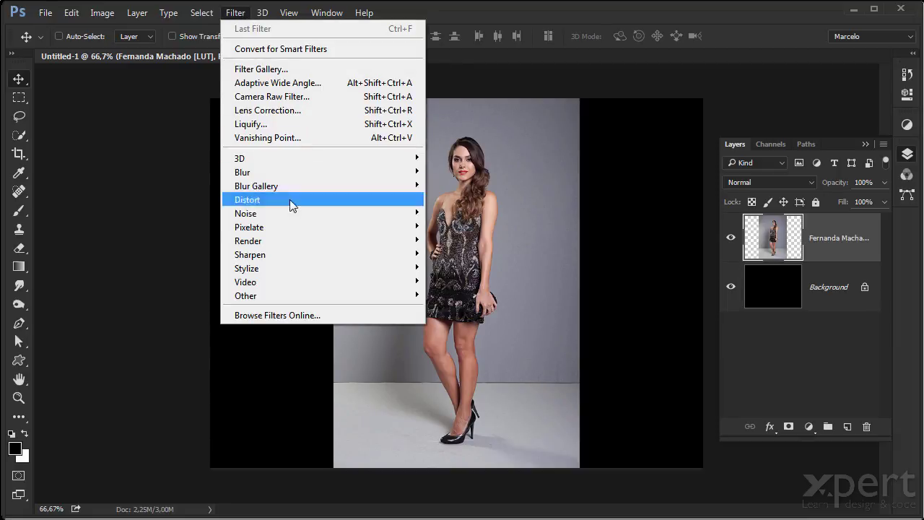
pyautogui.moveTo(334, 256)
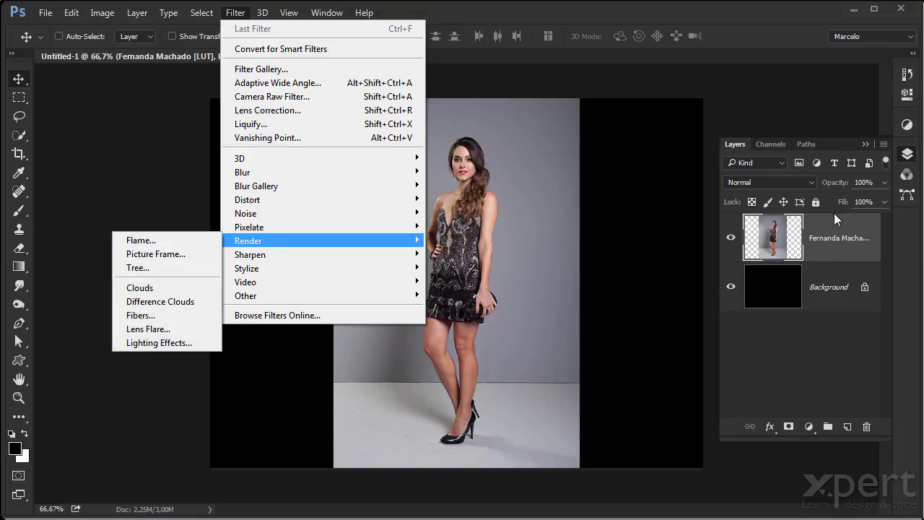
pyautogui.rightClick(861, 225)
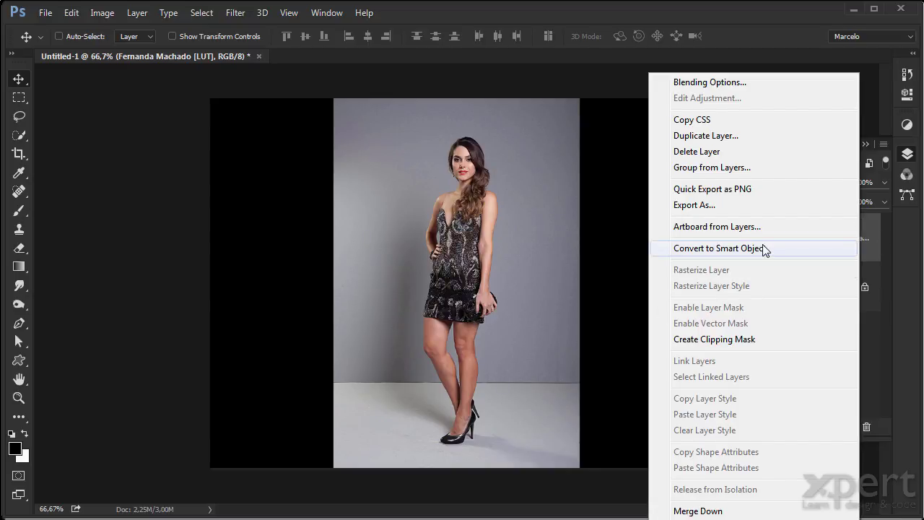
pyautogui.click(605, 78)
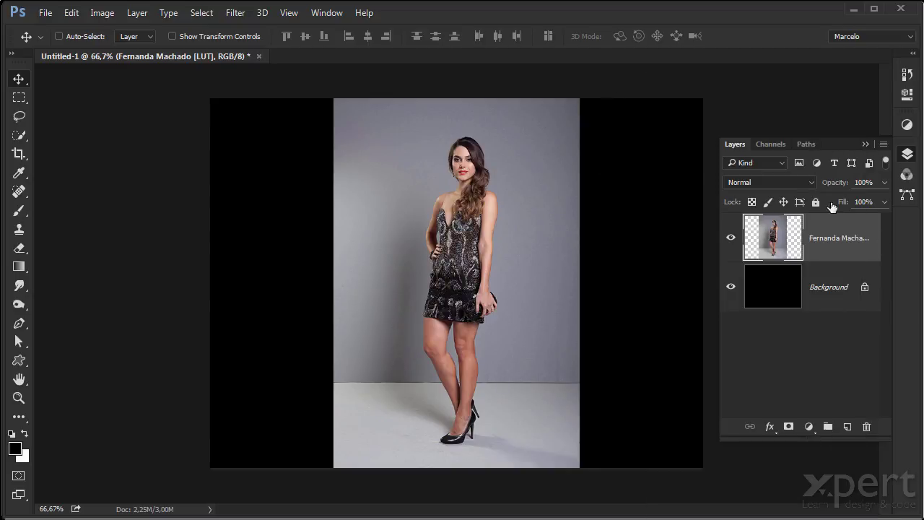
# Delete the placed photo layer and close the black Untitled-1 document without saving.
pyautogui.moveTo(863, 224); pyautogui.dragTo(866, 426)
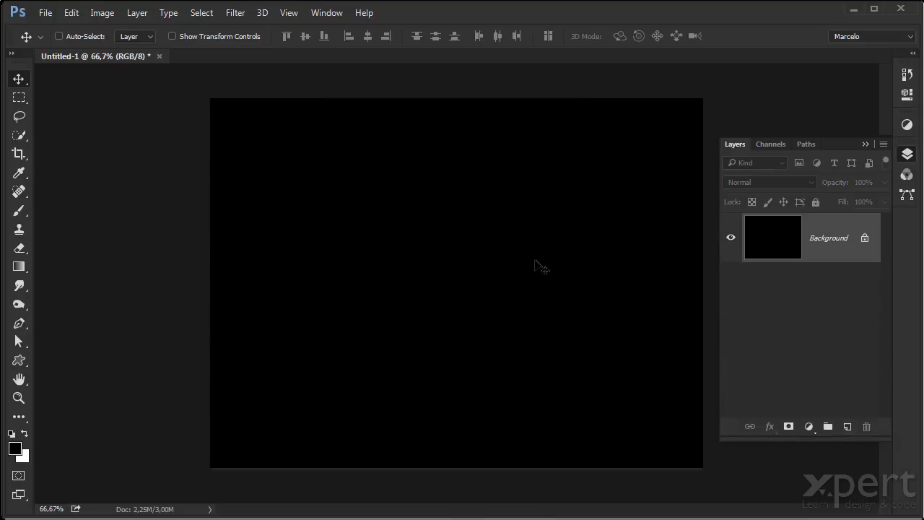
pyautogui.click(159, 56)
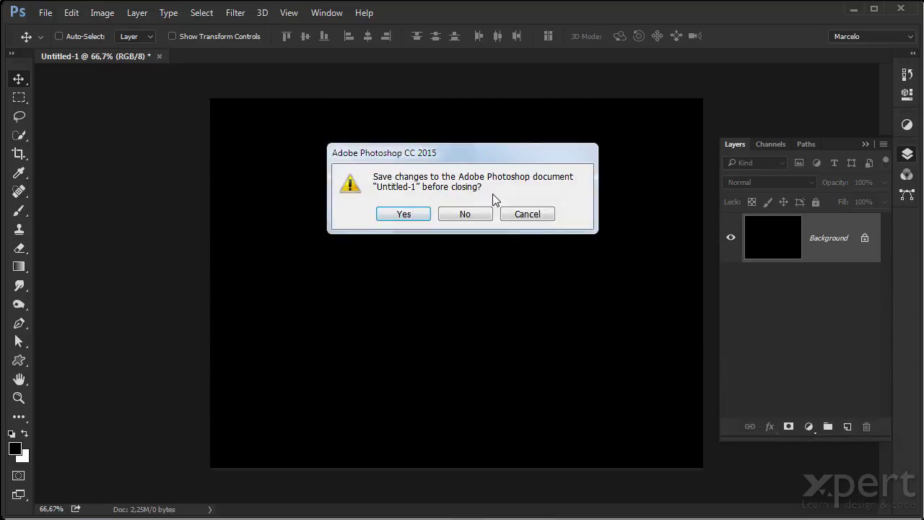
pyautogui.click(465, 215)
# Open the IMG_7356 raw photo from the photographer's folder through Camera Raw with its default settings.
pyautogui.hotkey('ctrl', 'o')
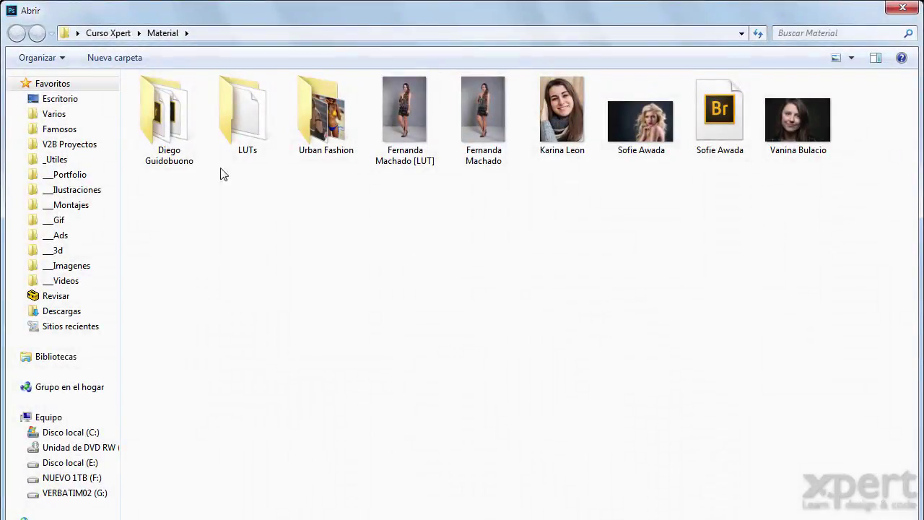
pyautogui.doubleClick(174, 126)
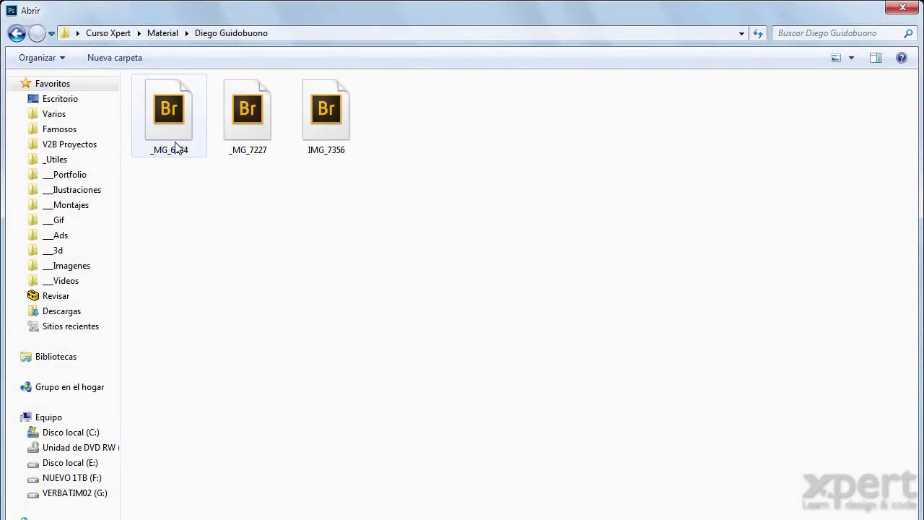
pyautogui.click(332, 129)
pyautogui.press('Return')
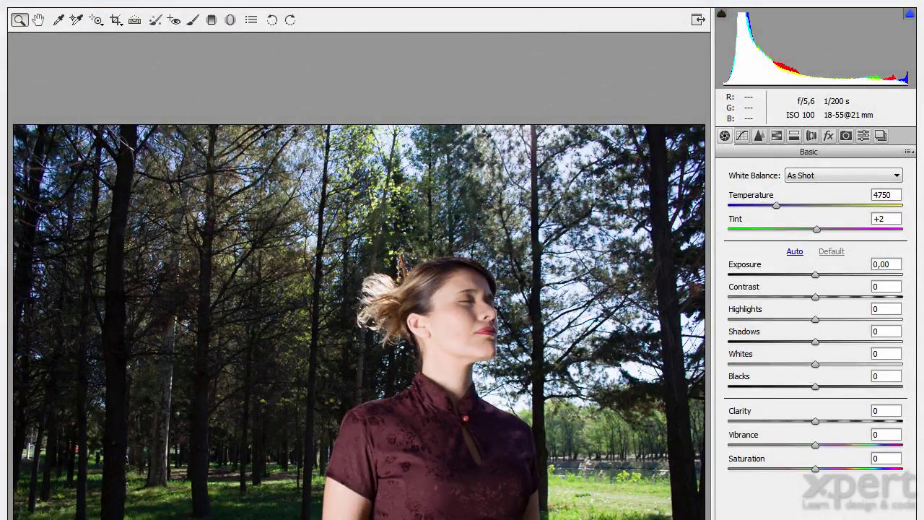
pyautogui.press('Return')
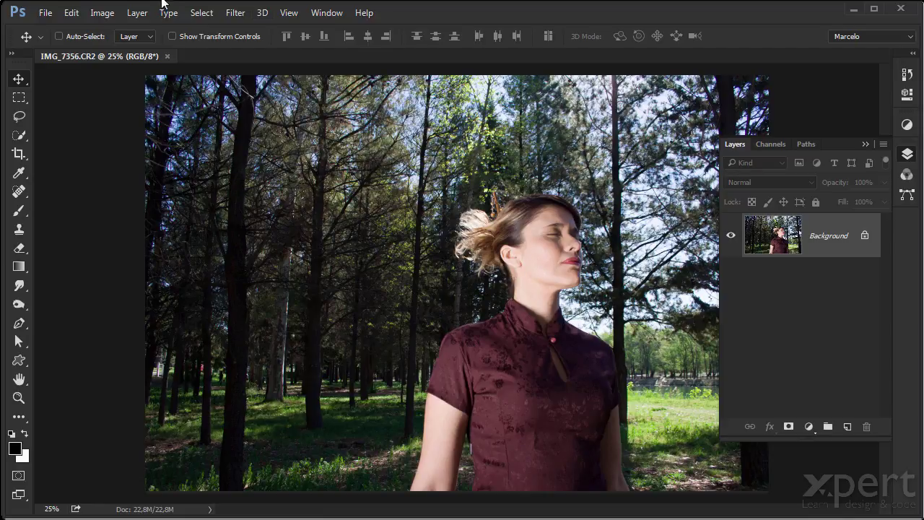
# Close the IMG_7356.CR2 document without saving changes.
pyautogui.click(167, 56)
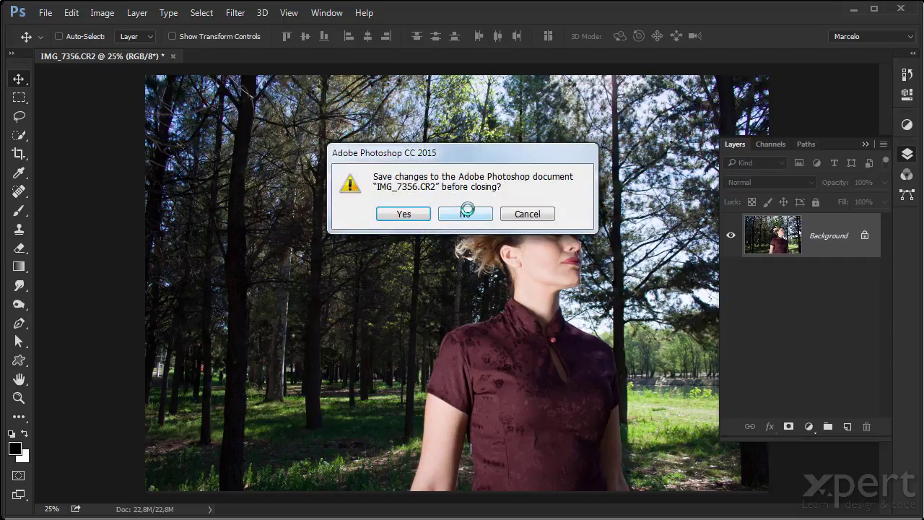
pyautogui.click(464, 213)
pyautogui.hotkey('ctrl', 'o')
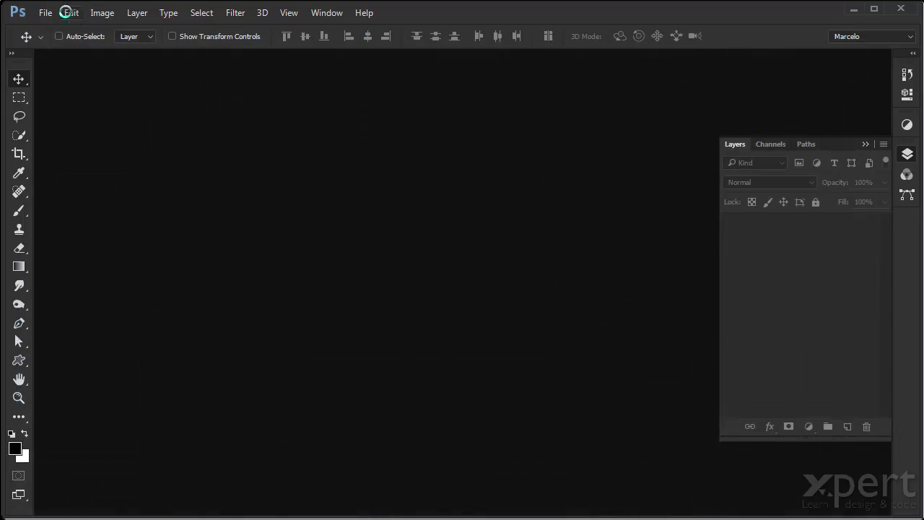
# Enable Always Create Smart Objects when Placing in the general preferences.
pyautogui.click(44, 12)
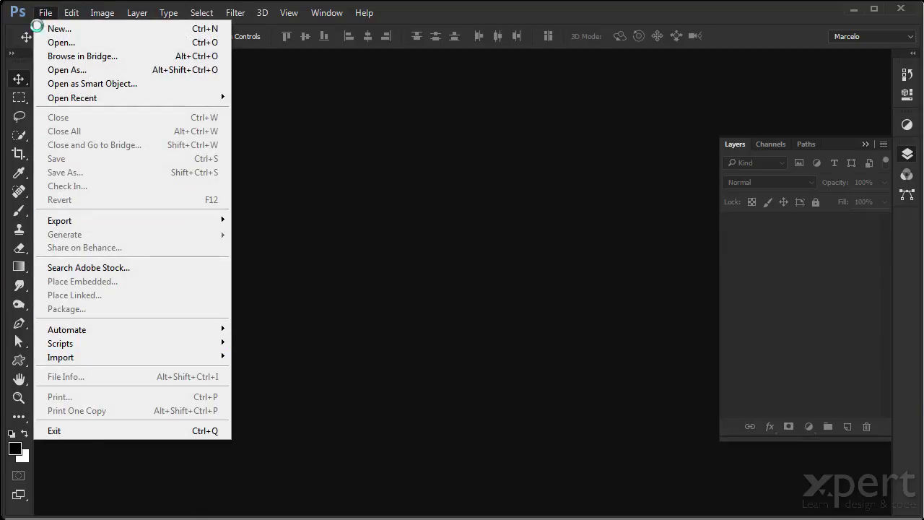
pyautogui.moveTo(65, 11)
pyautogui.moveTo(130, 519)
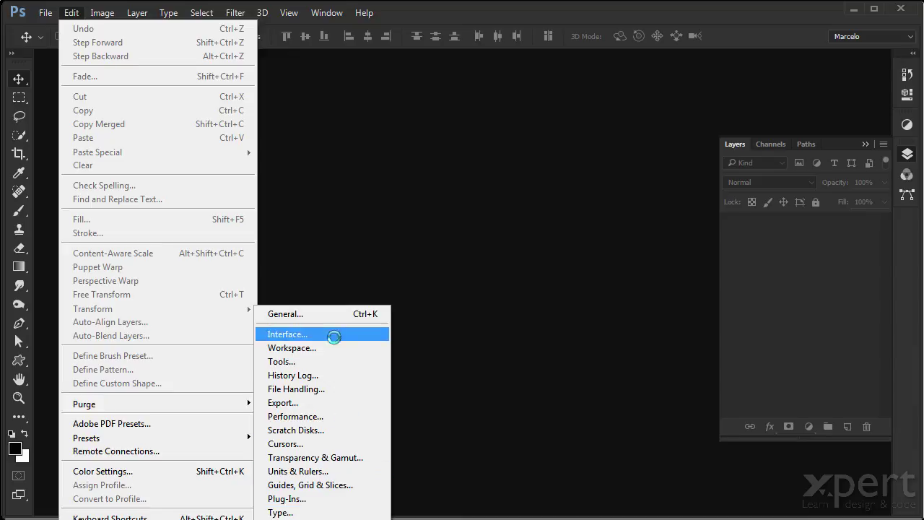
pyautogui.click(329, 314)
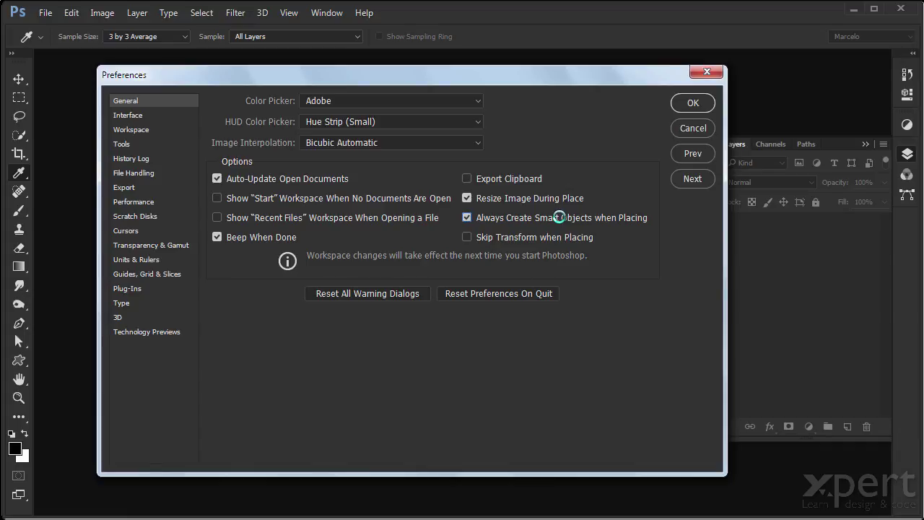
pyautogui.click(693, 102)
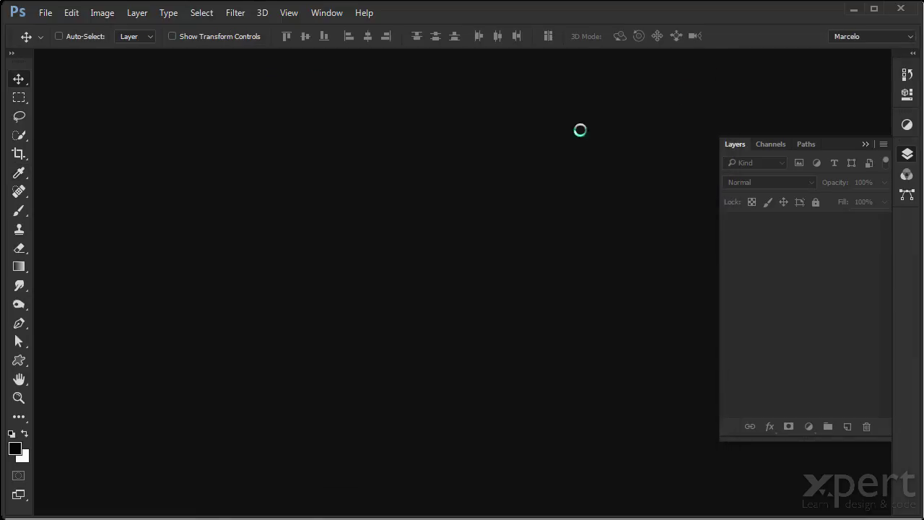
# Open the IMG_7356 raw photo again through Camera Raw to check its layer type, and close it without saving.
pyautogui.hotkey('ctrl', 'o')
pyautogui.doubleClick(334, 117)
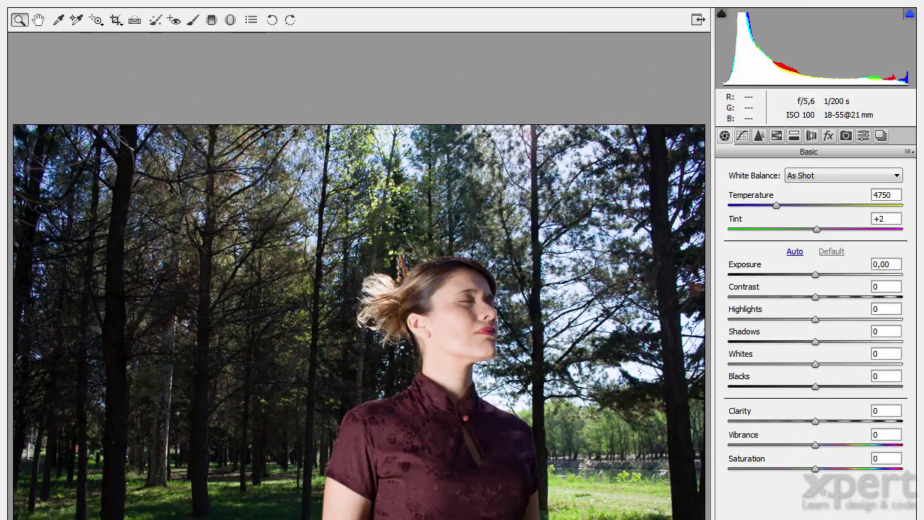
pyautogui.press('Return')
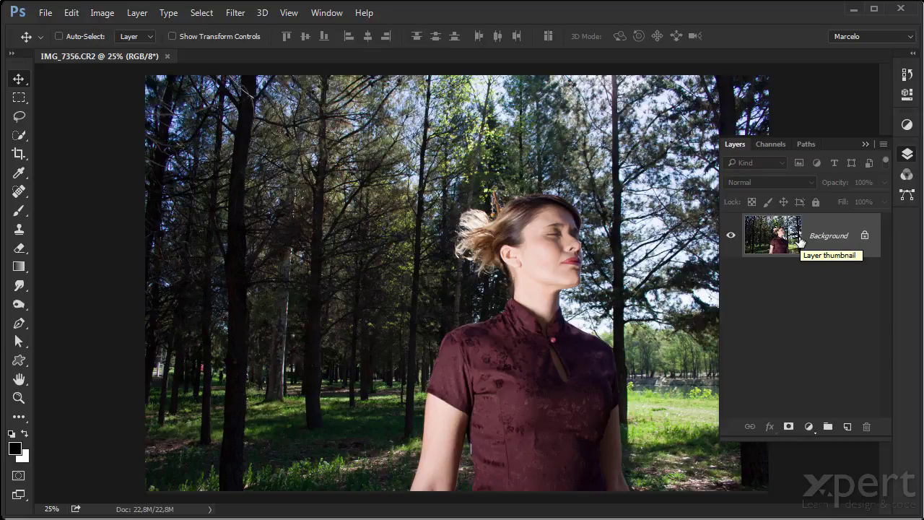
pyautogui.click(168, 56)
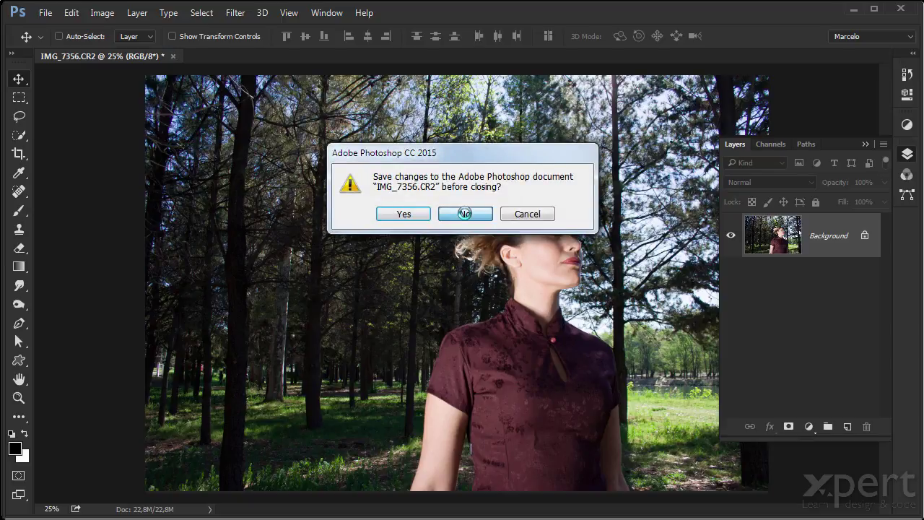
pyautogui.click(466, 213)
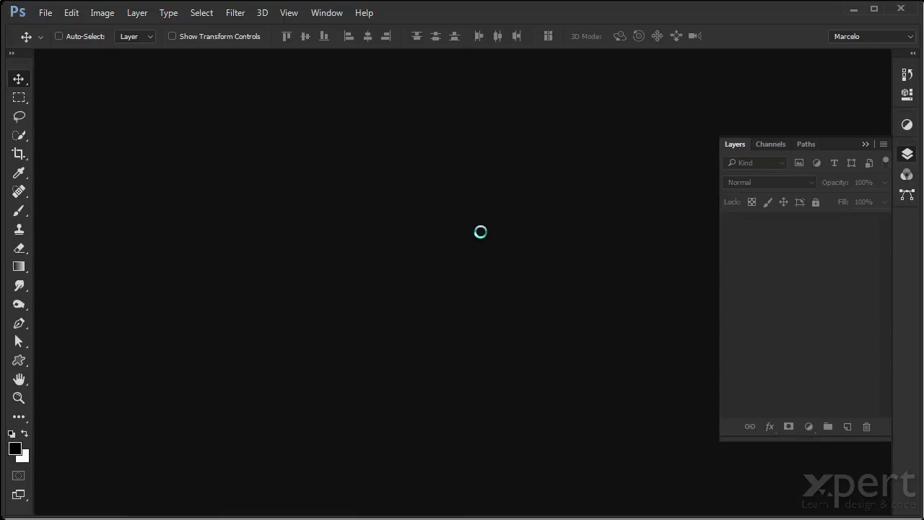
# Open the IMG_7356 raw photo as a smart object with its Camera Raw exposure lowered to -4,15.
pyautogui.hotkey('ctrl', 'o')
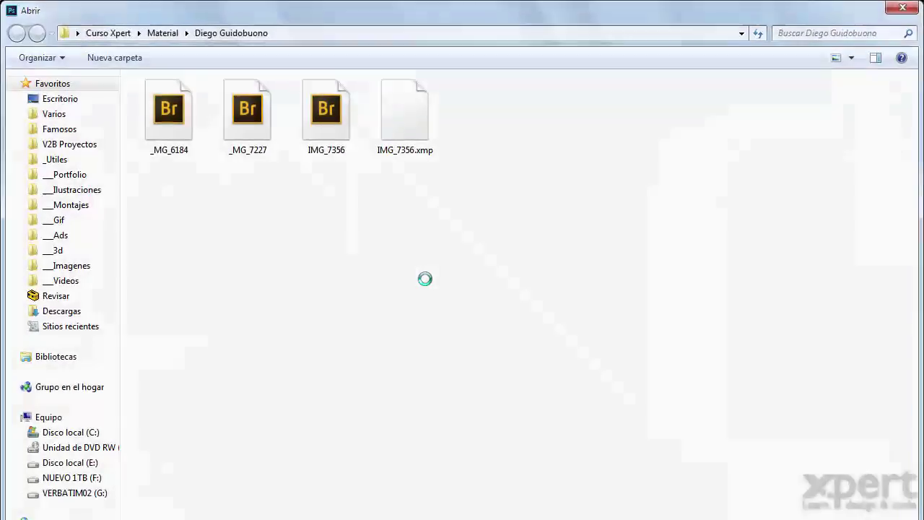
pyautogui.doubleClick(316, 114)
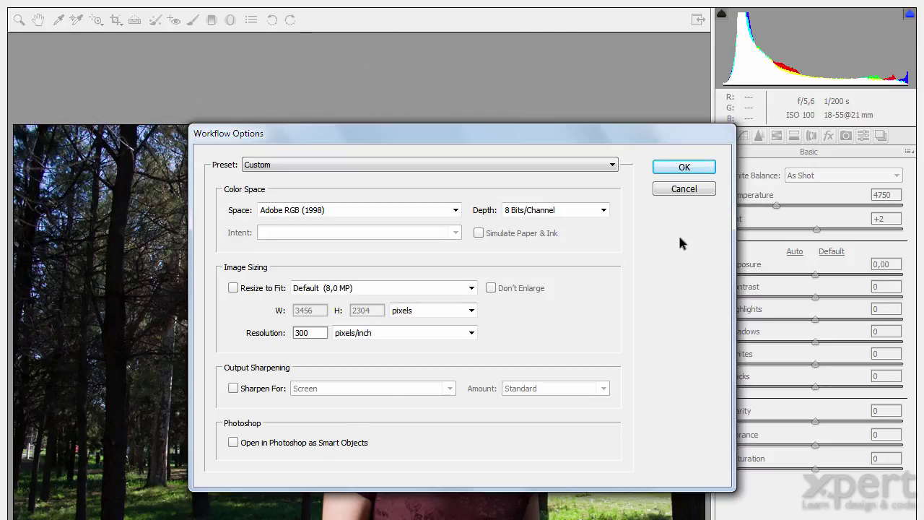
pyautogui.click(692, 194)
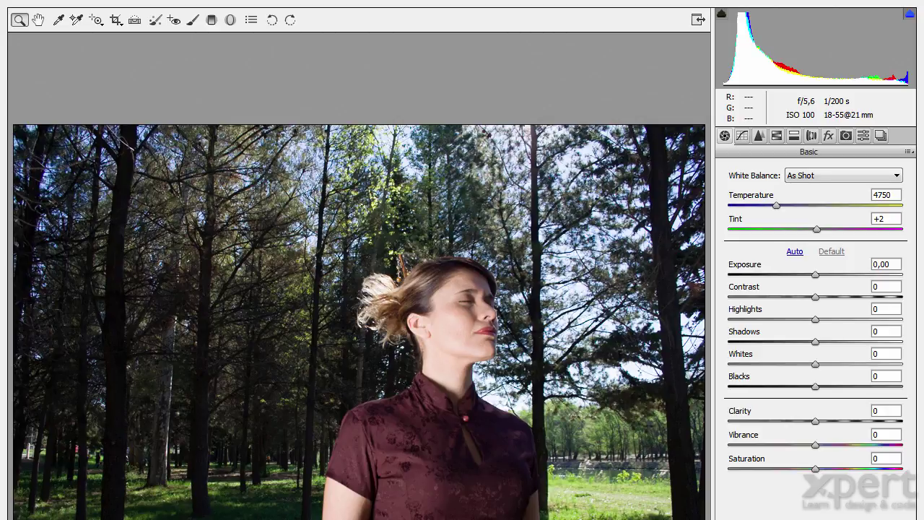
pyautogui.moveTo(816, 275); pyautogui.dragTo(733, 285)
pyautogui.press('Return')
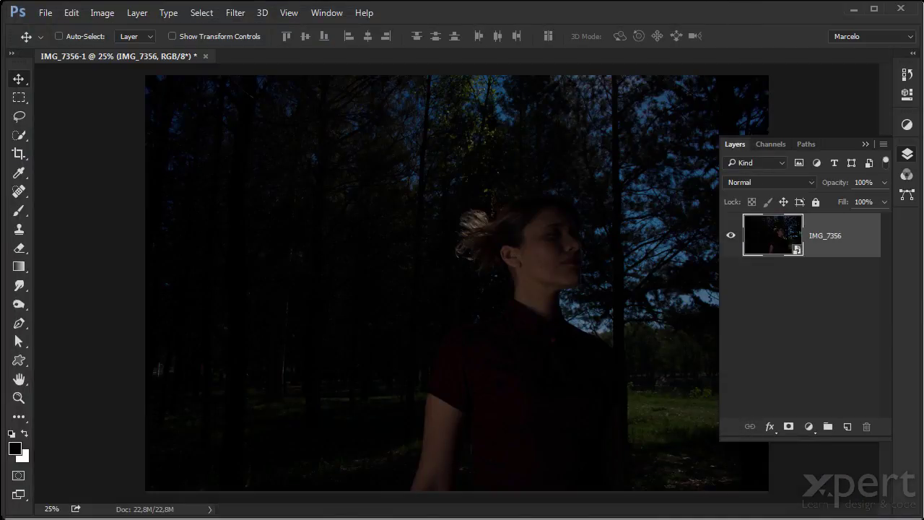
# Edit the IMG_7356 smart object in Camera Raw and try resetting it to the Camera Raw defaults.
pyautogui.doubleClick(784, 241)
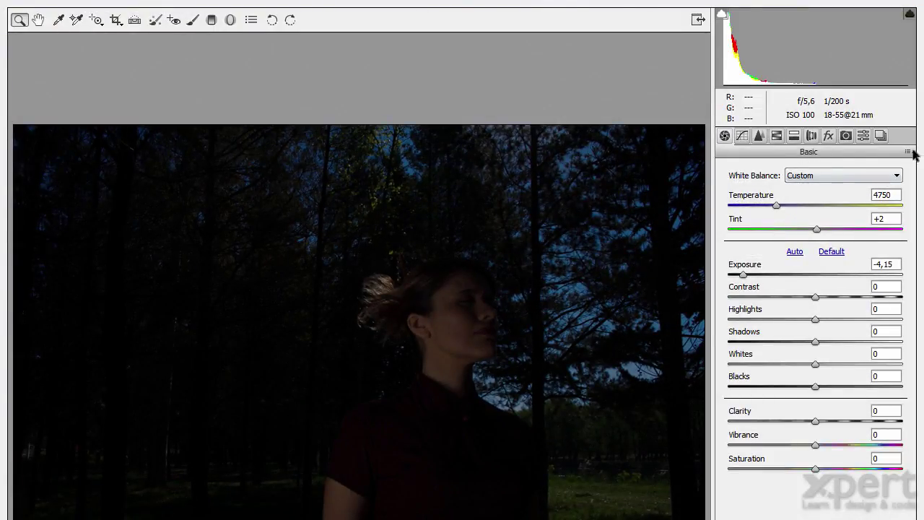
pyautogui.click(911, 151)
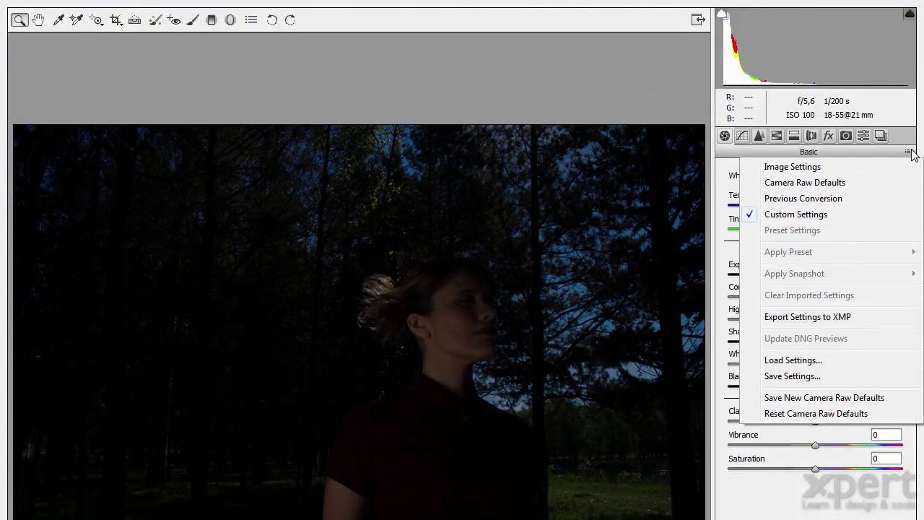
pyautogui.click(854, 182)
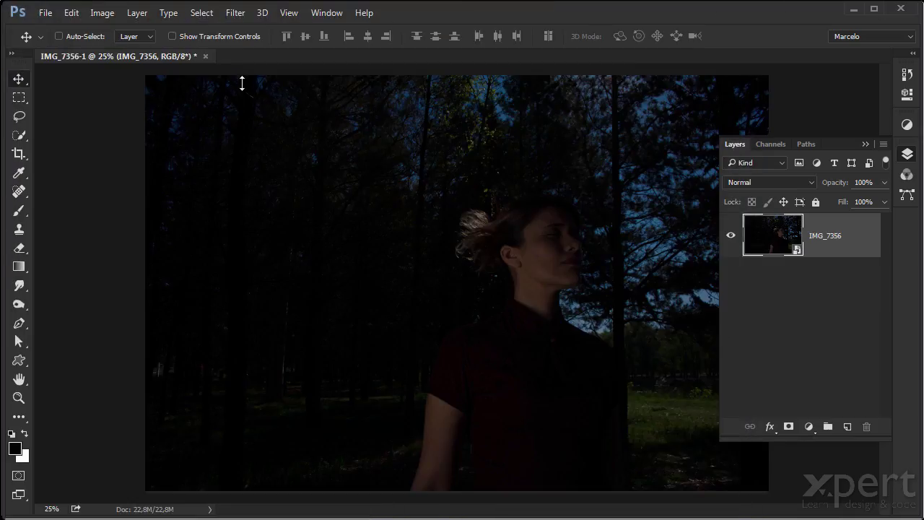
# Close the IMG_7356-1 document without saving and create a new document with a black background.
pyautogui.click(206, 56)
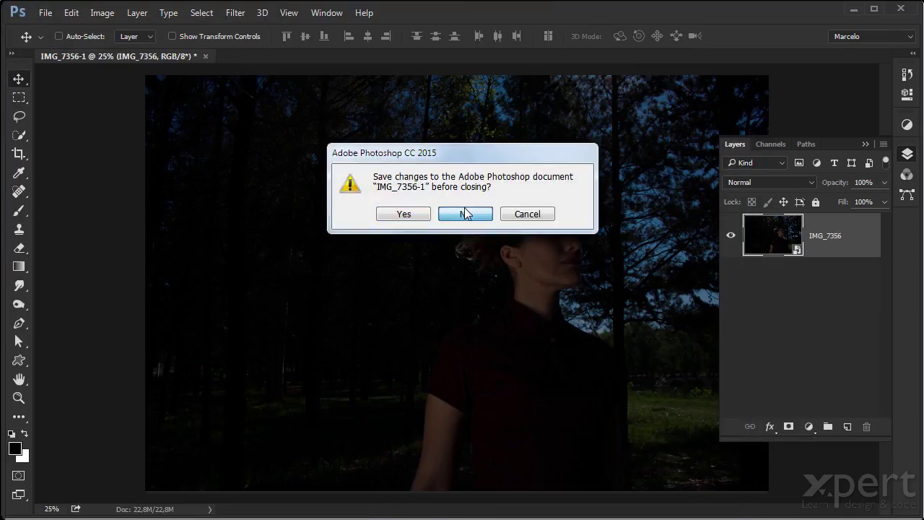
pyautogui.click(465, 212)
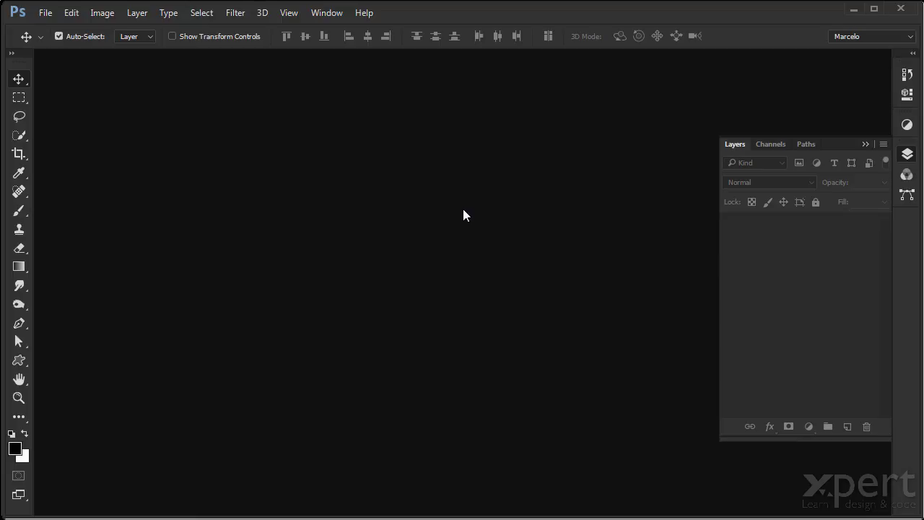
pyautogui.hotkey('ctrl', 'n')
pyautogui.click(518, 108)
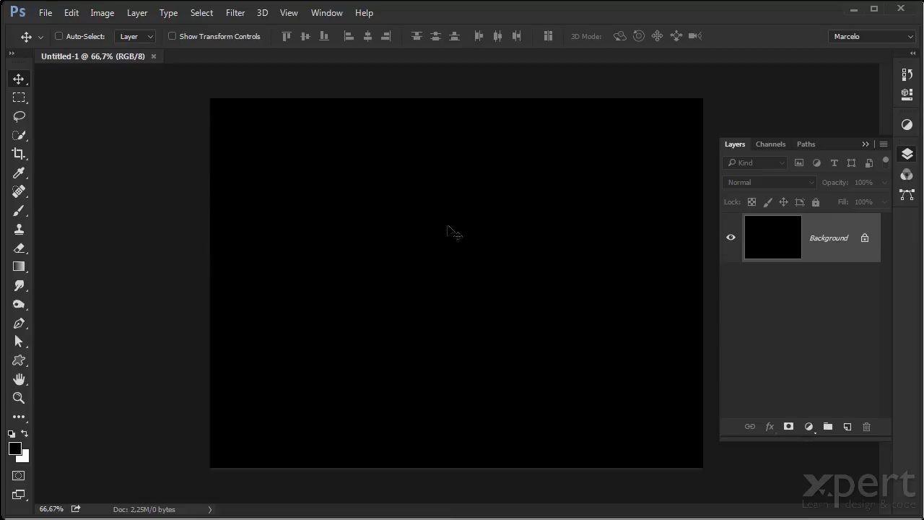
# Draw a rectangular path of about 226 by 259 px in the upper-left area of the black canvas.
pyautogui.click(21, 360)
pyautogui.rightClick(20, 359)
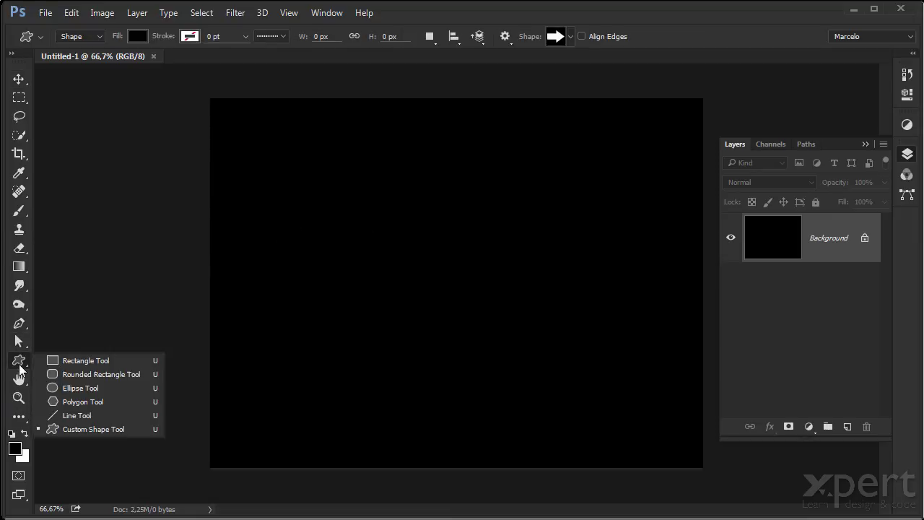
pyautogui.click(100, 364)
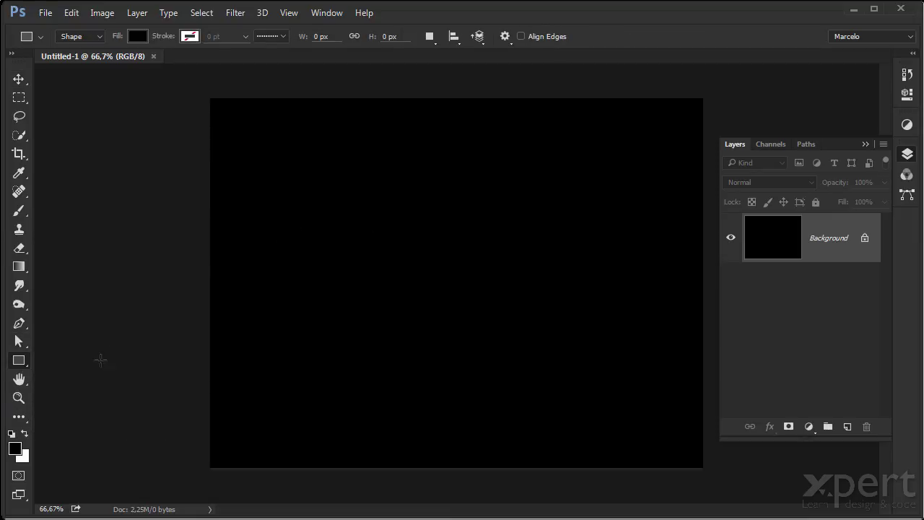
pyautogui.click(86, 36)
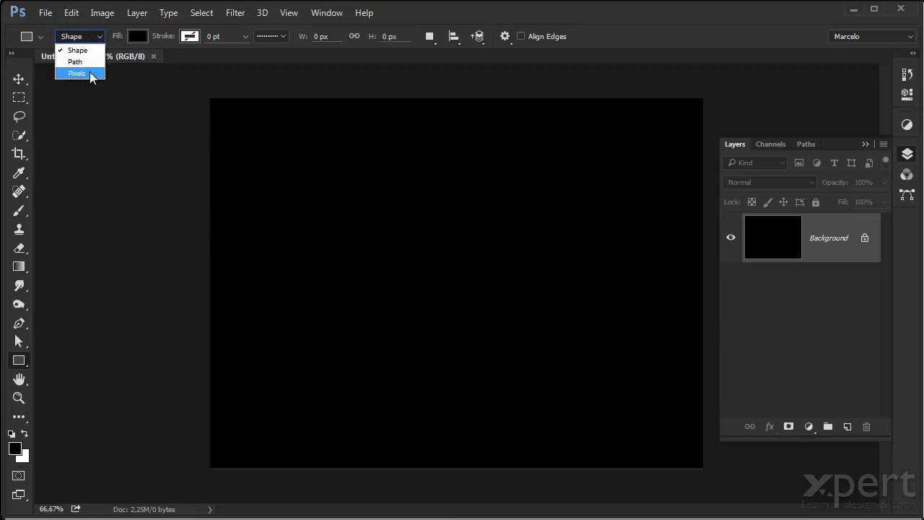
pyautogui.click(91, 63)
pyautogui.moveTo(281, 147); pyautogui.dragTo(390, 271)
# Export the document's paths to Illustrator with the desktop as destination, and display the document's layers again.
pyautogui.click(45, 13)
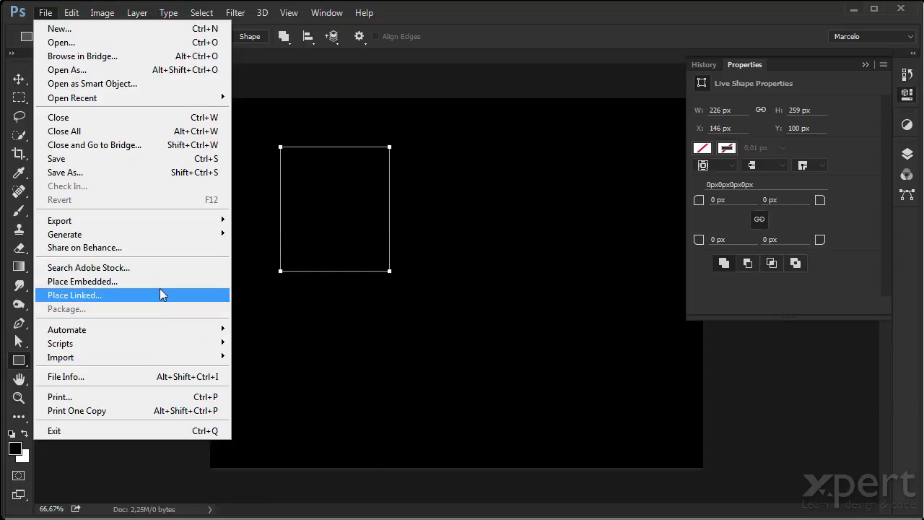
pyautogui.moveTo(153, 220)
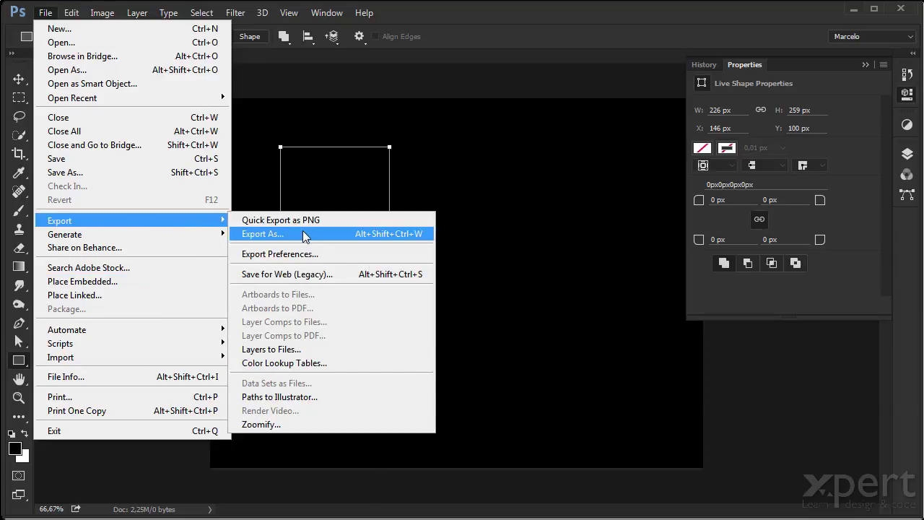
pyautogui.click(324, 398)
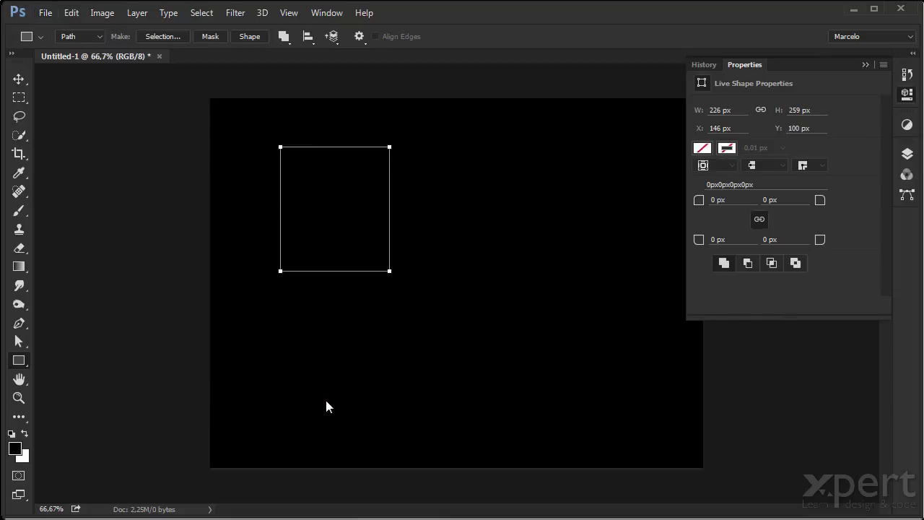
pyautogui.click(466, 193)
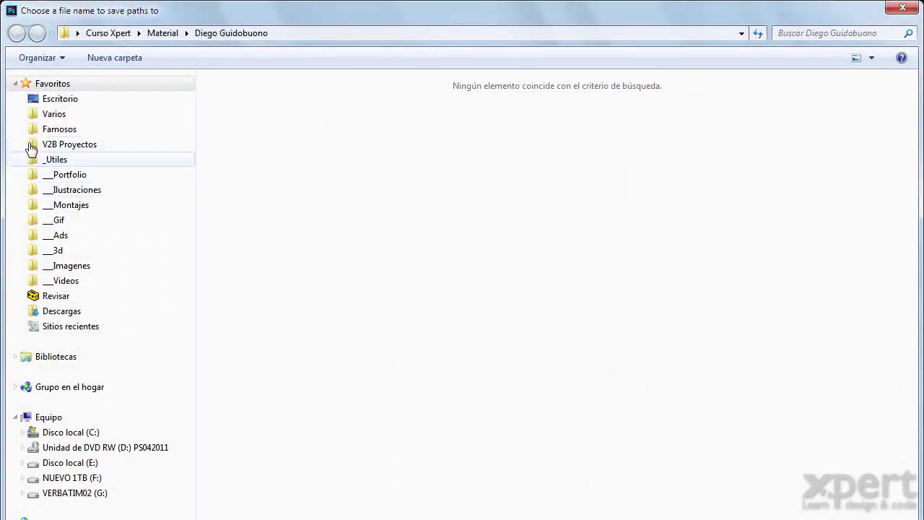
pyautogui.click(59, 100)
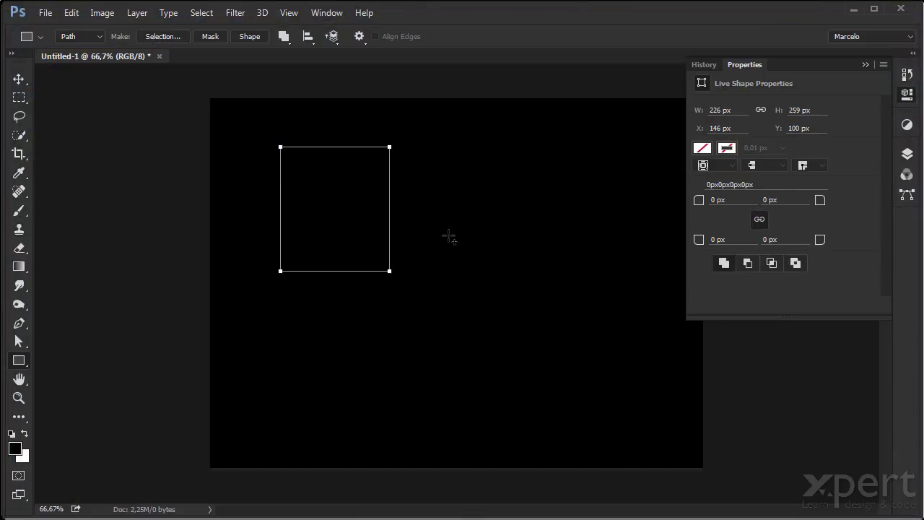
pyautogui.click(908, 155)
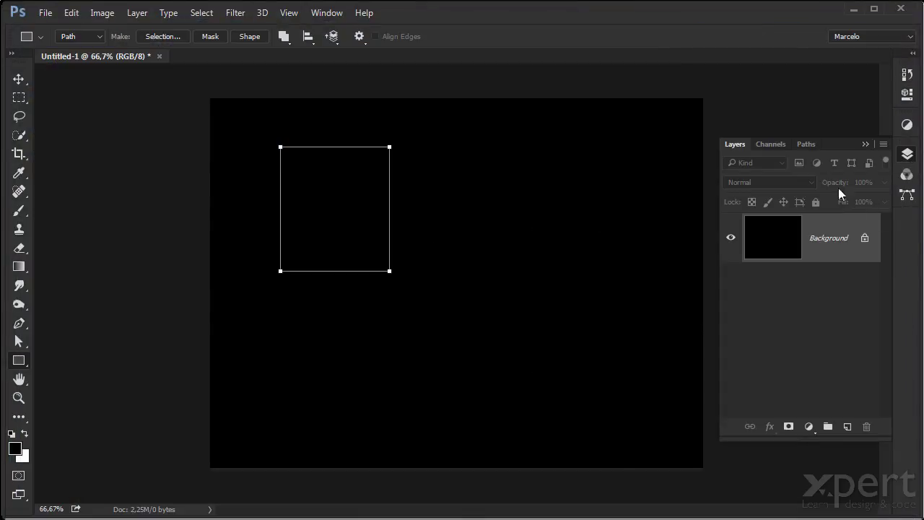
# Delete the work path and place the ilustrator file from the desktop into the document as an embedded object.
pyautogui.click(806, 143)
pyautogui.moveTo(829, 165); pyautogui.dragTo(868, 427)
pyautogui.click(43, 13)
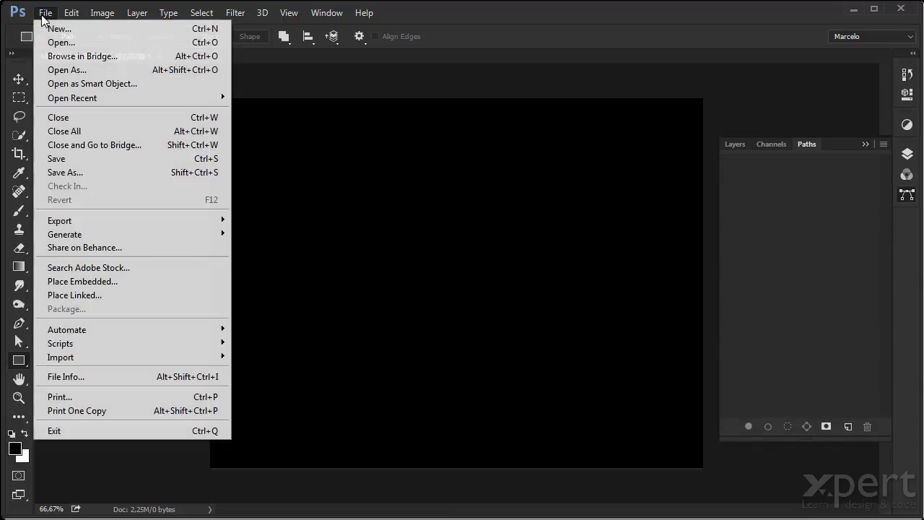
pyautogui.click(163, 280)
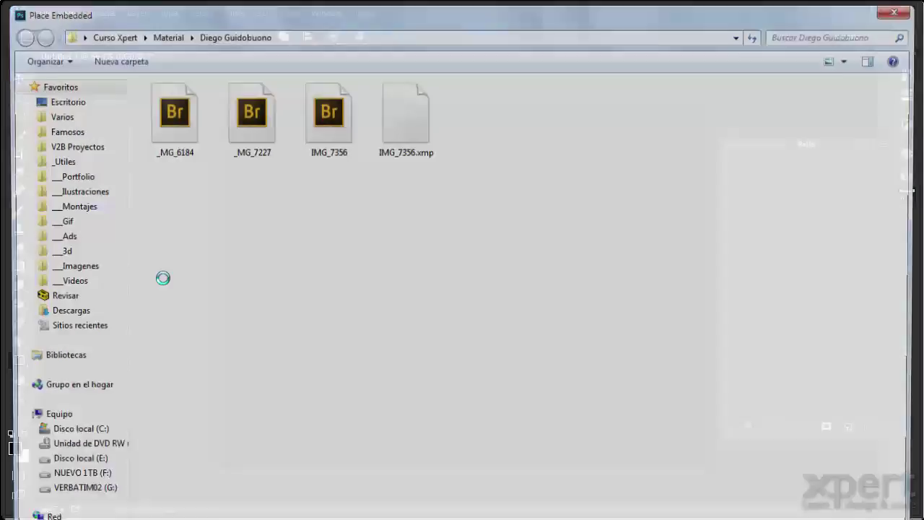
pyautogui.click(61, 99)
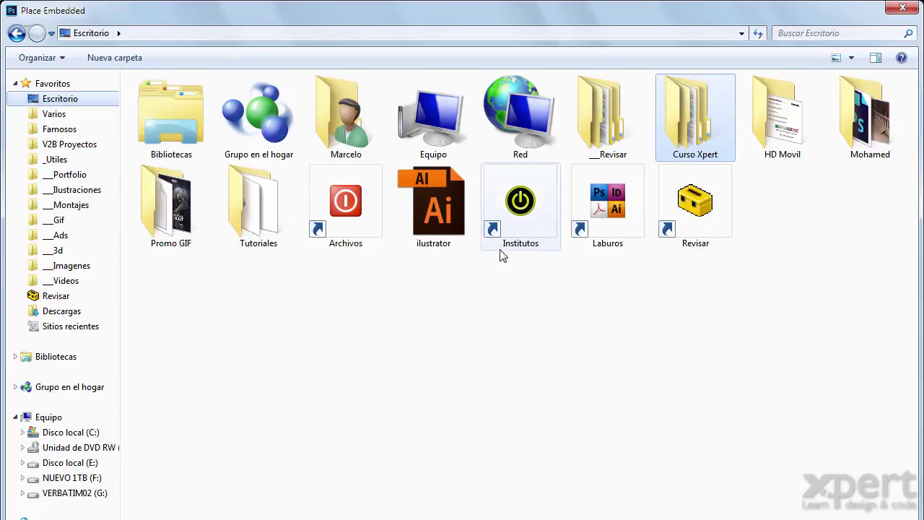
pyautogui.doubleClick(437, 210)
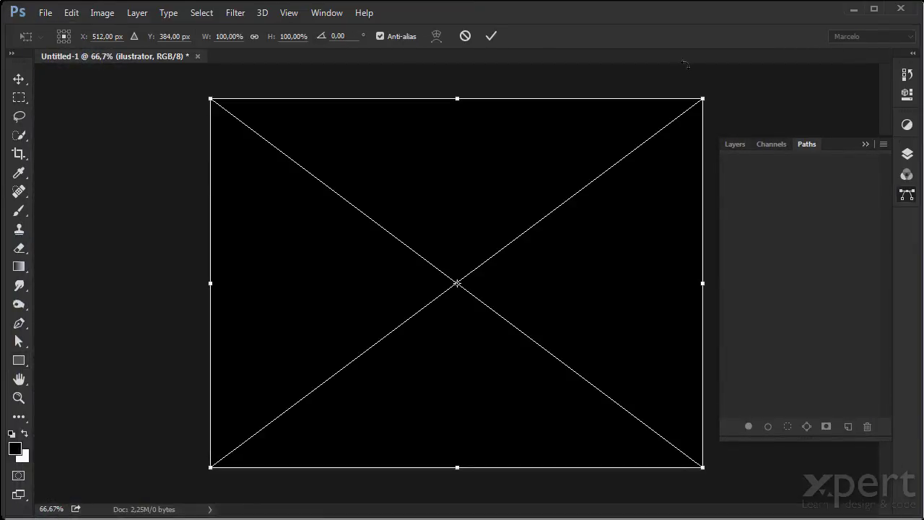
# Scale the placed ilustrator object proportionally to 68.36% about its centre, commit it, and display the document's layers.
pyautogui.moveTo(708, 101); pyautogui.dragTo(619, 145)
pyautogui.press('u')
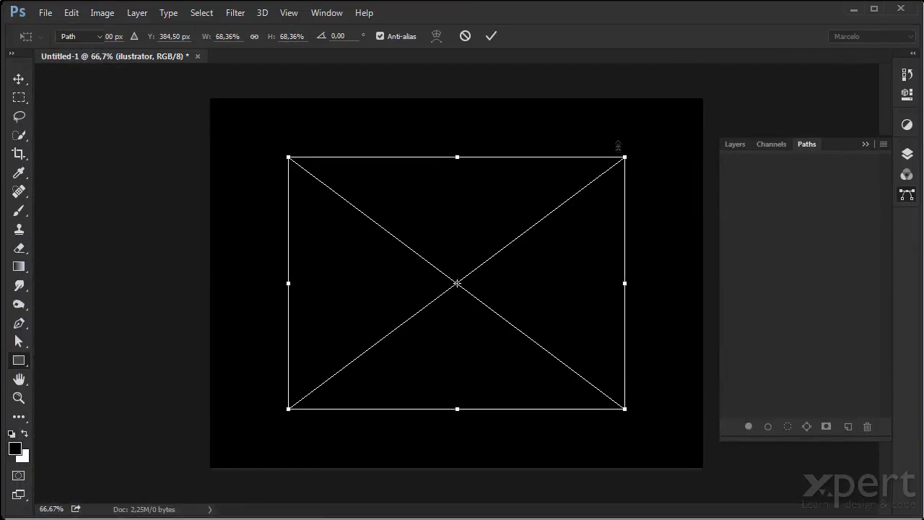
pyautogui.click(733, 144)
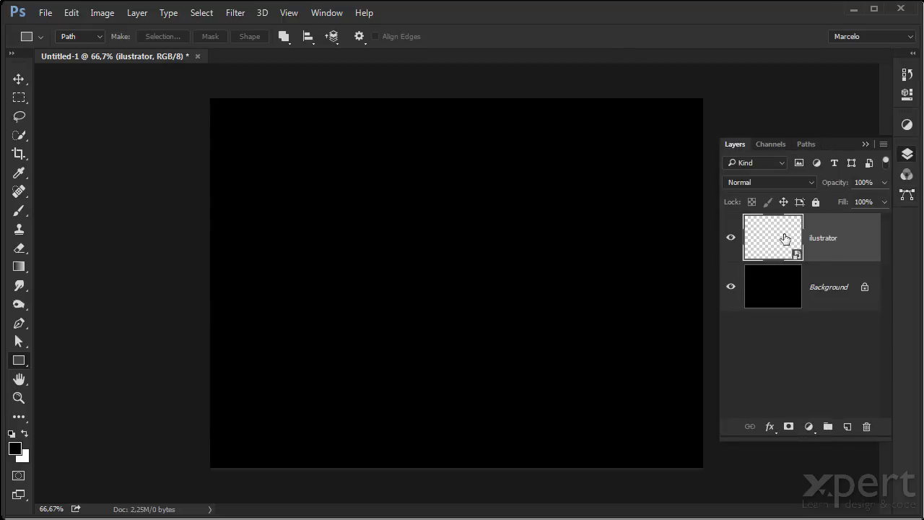
# Check the ilustrator layer's scale with Free Transform, and convert the layer to a new smart object.
pyautogui.hotkey('ctrl', 't')
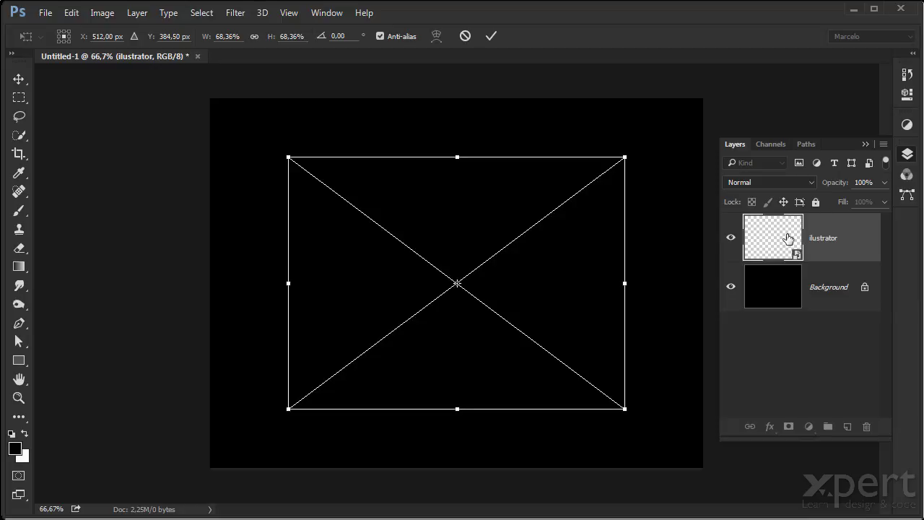
pyautogui.press('Return')
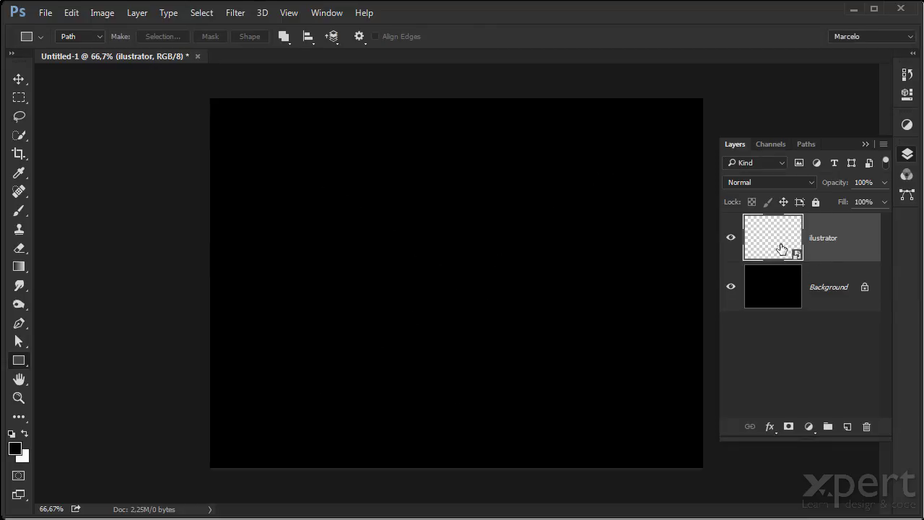
pyautogui.rightClick(855, 235)
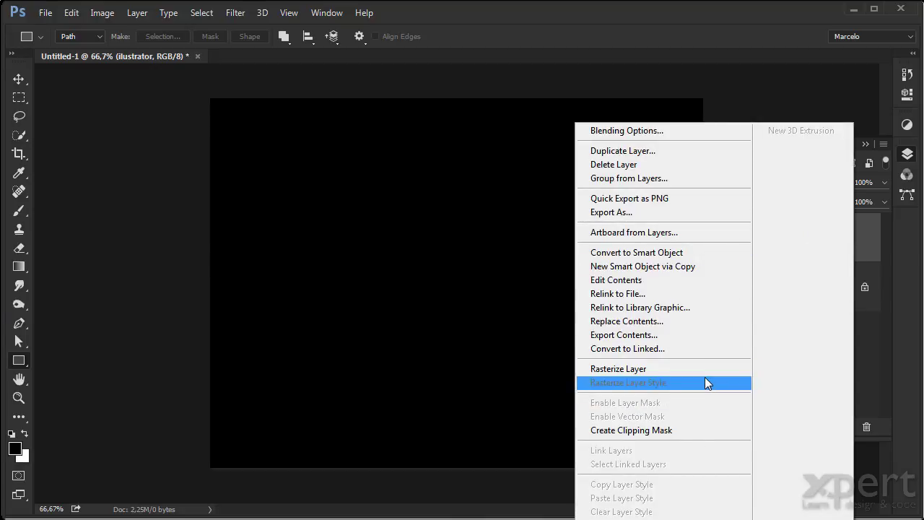
pyautogui.click(725, 252)
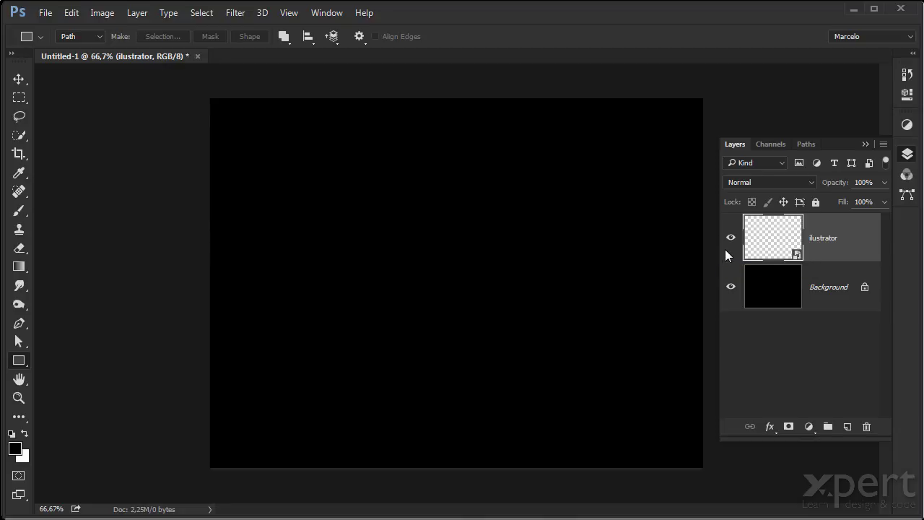
# Inspect the converted ilustrator smart object in Free Transform and its Warp mode without altering its shape.
pyautogui.hotkey('ctrl', 't')
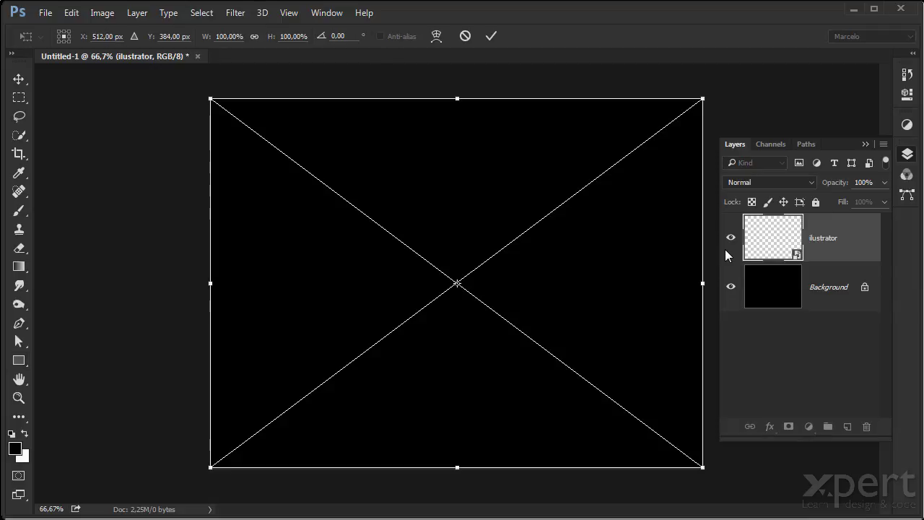
pyautogui.click(436, 36)
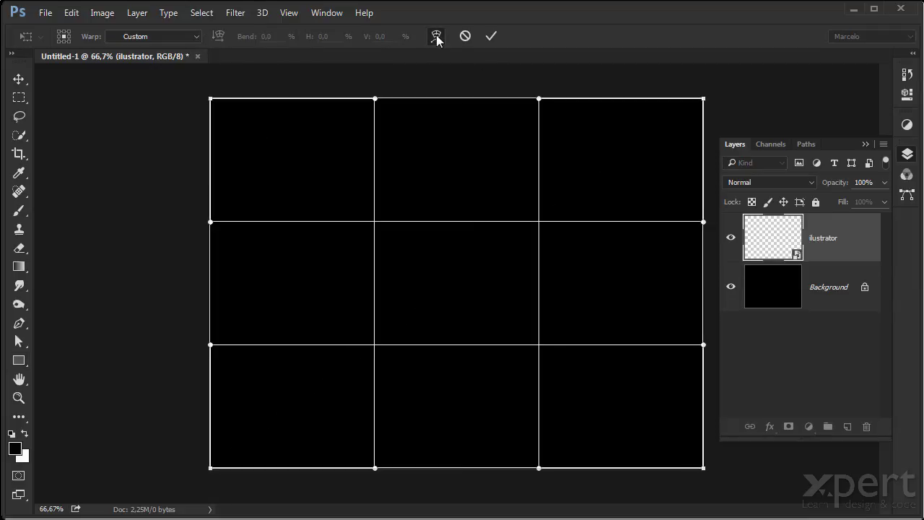
pyautogui.click(491, 37)
# Open the contents of the ilustrator smart object, close them, and close the Untitled-1 document without saving.
pyautogui.doubleClick(772, 239)
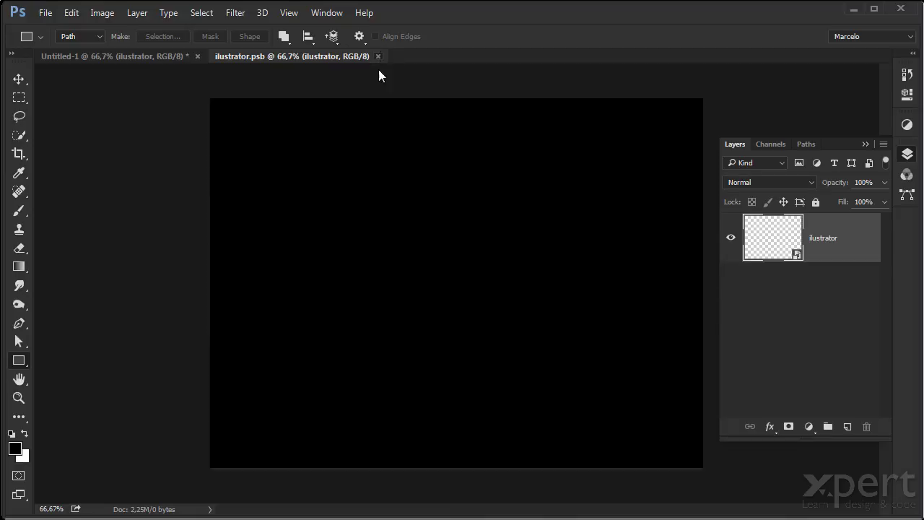
pyautogui.click(377, 56)
pyautogui.click(197, 56)
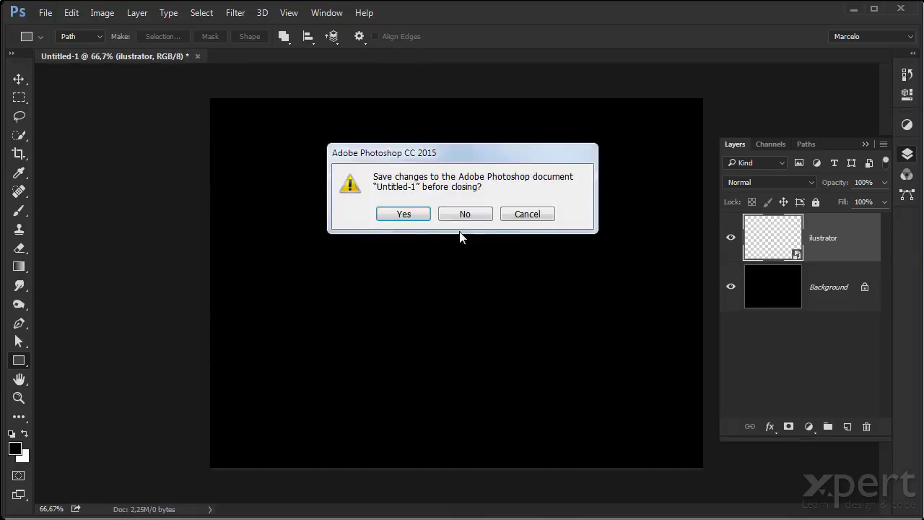
pyautogui.click(461, 213)
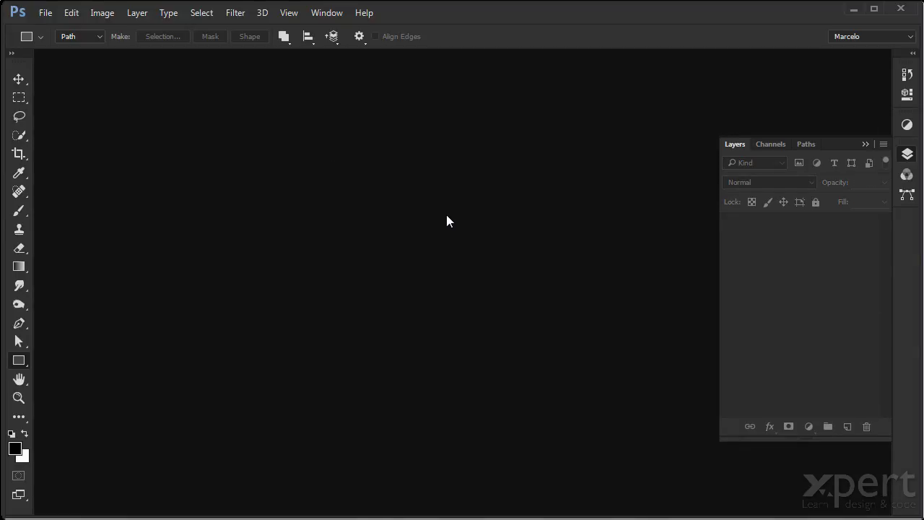
# Open the dark-background close-up portrait JPG of the brown-haired woman from the Curso Xpert > Material folder.
pyautogui.doubleClick(415, 278)
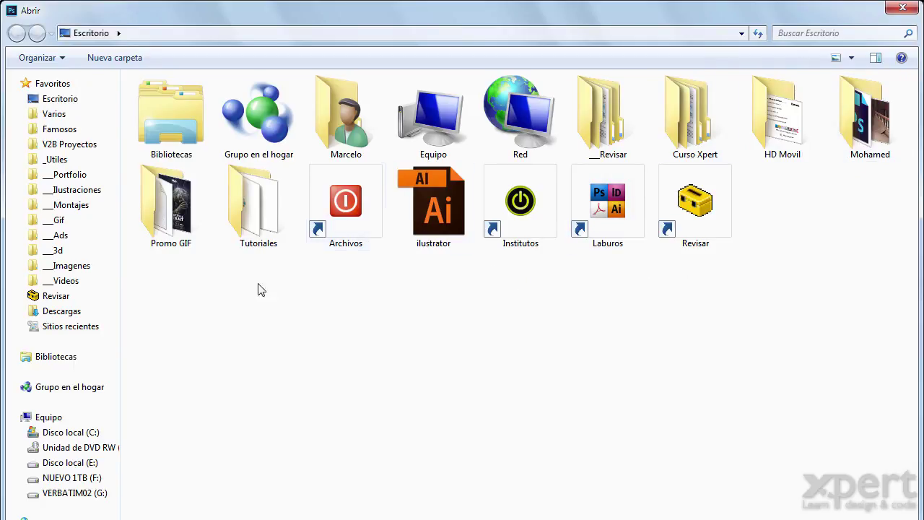
pyautogui.doubleClick(695, 122)
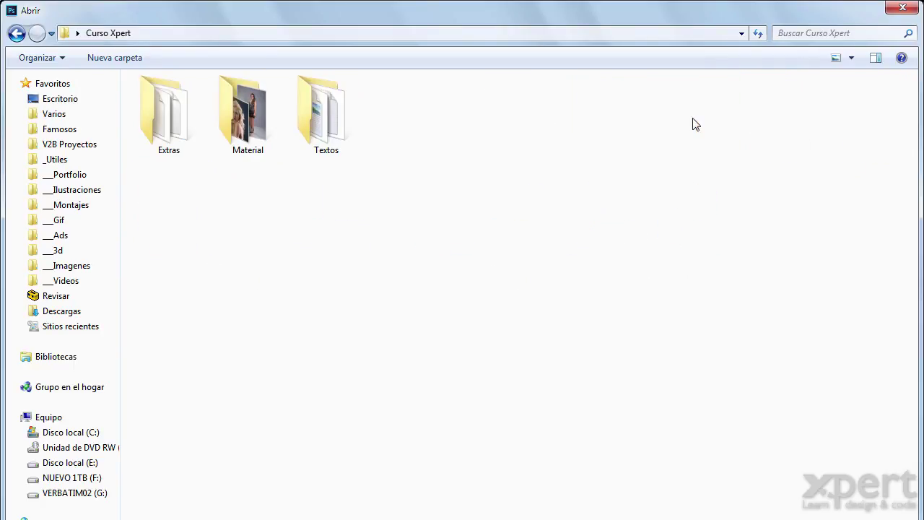
pyautogui.doubleClick(254, 126)
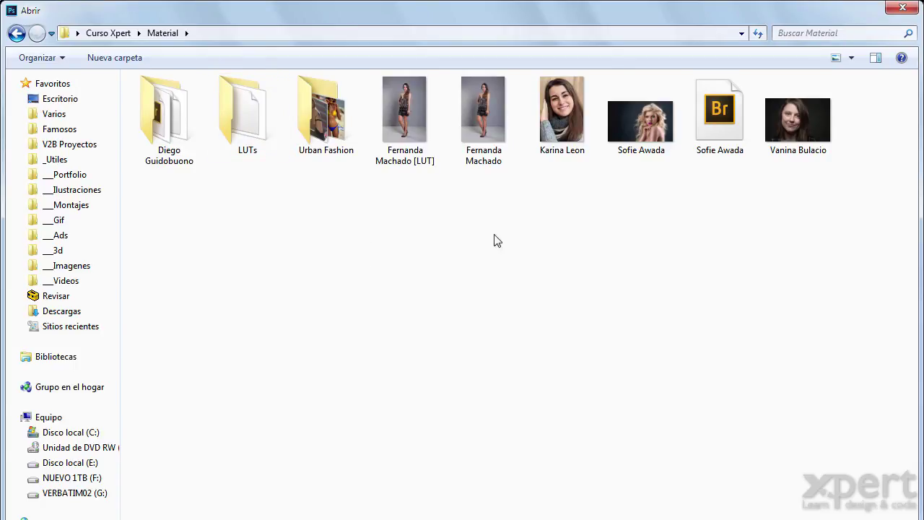
pyautogui.click(800, 119)
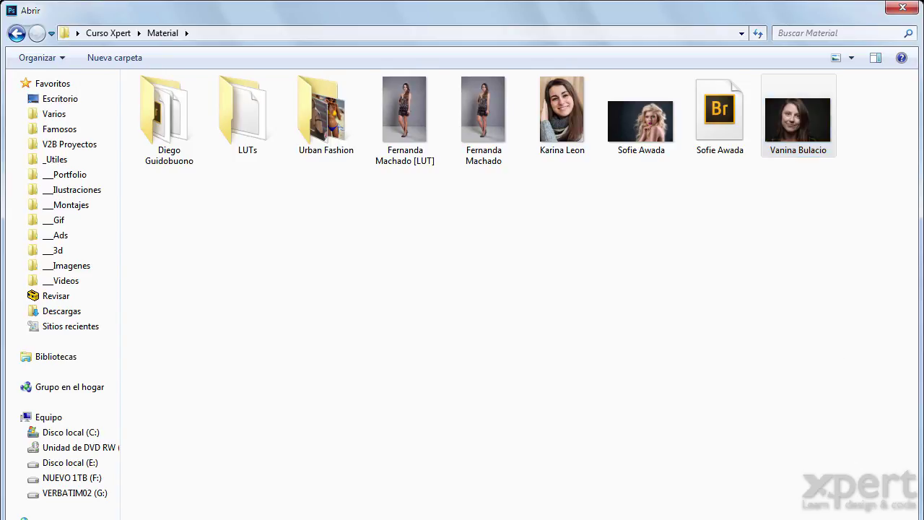
pyautogui.press('Return')
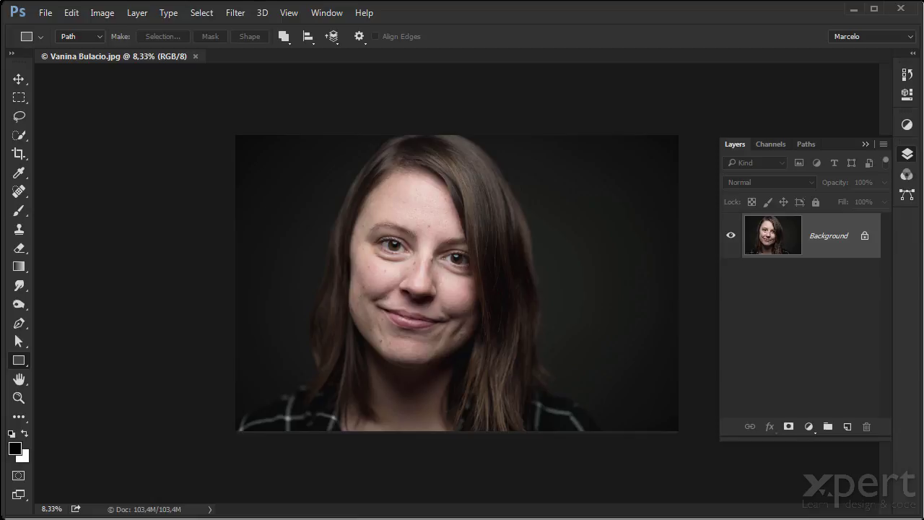
# Examine the portrait's skin up close across the forehead, eyes, nose, cheeks and mouth.
pyautogui.hotkey('ctrl', '+')
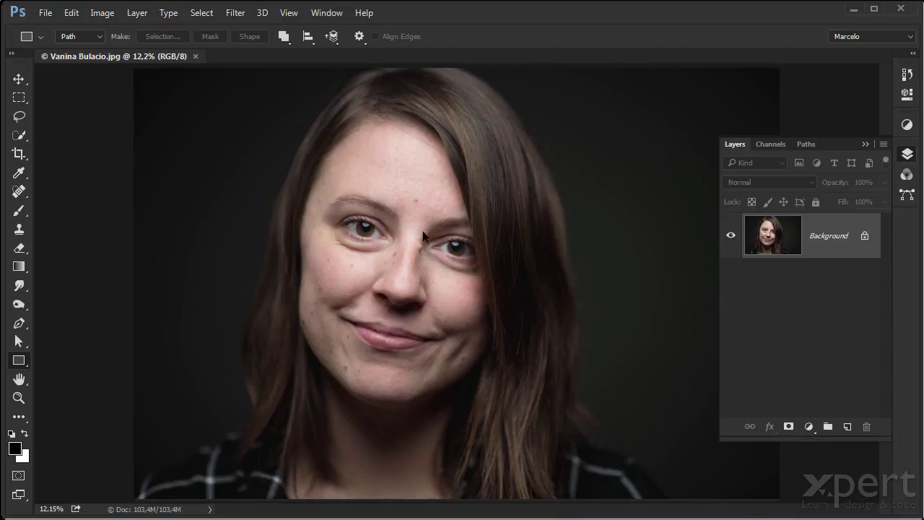
pyautogui.moveTo(385, 184); pyautogui.dragTo(474, 312)
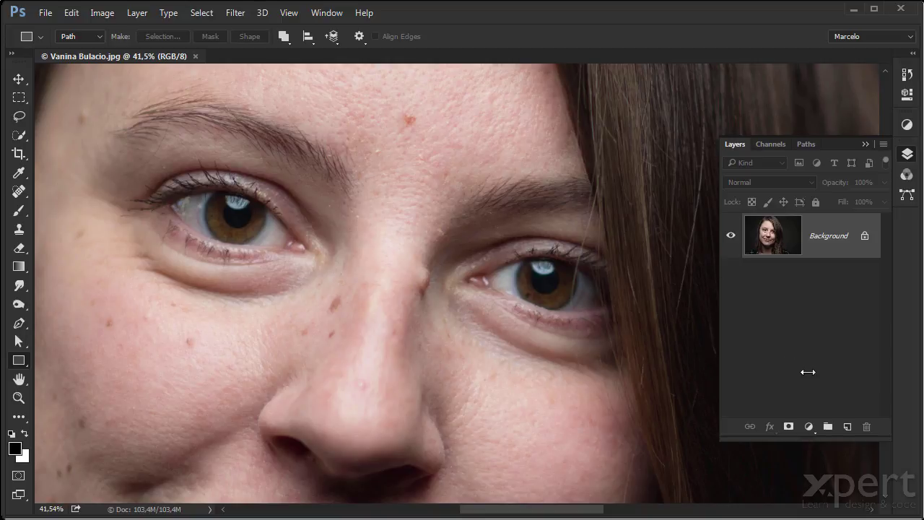
pyautogui.moveTo(431, 153); pyautogui.dragTo(428, 307)
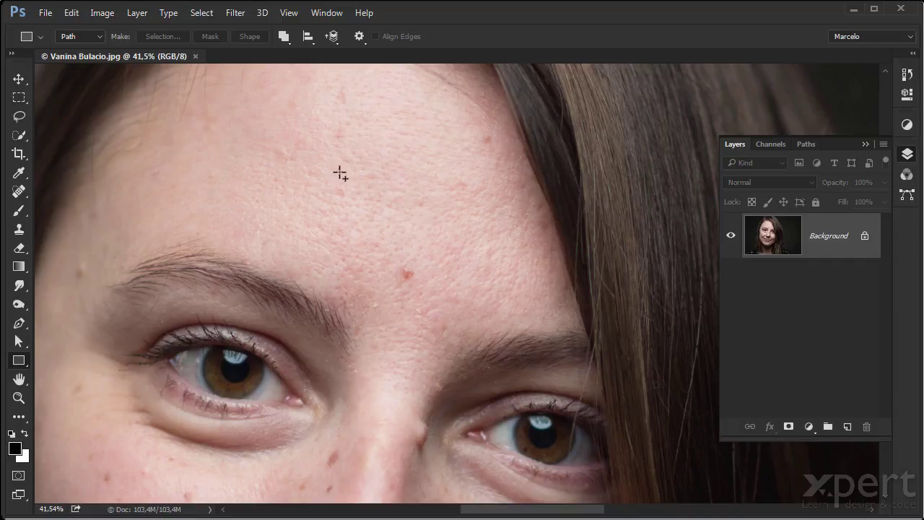
pyautogui.moveTo(306, 371); pyautogui.dragTo(391, 187)
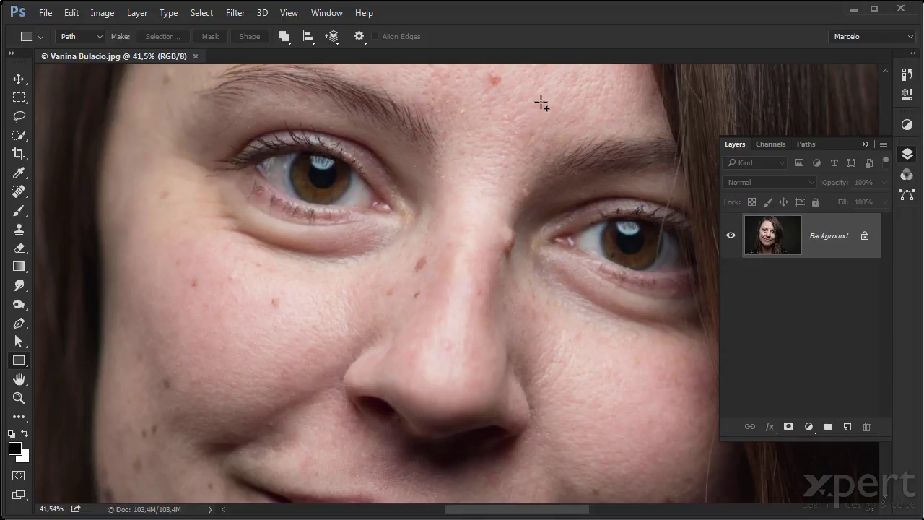
pyautogui.hotkey('ctrl', 'z')
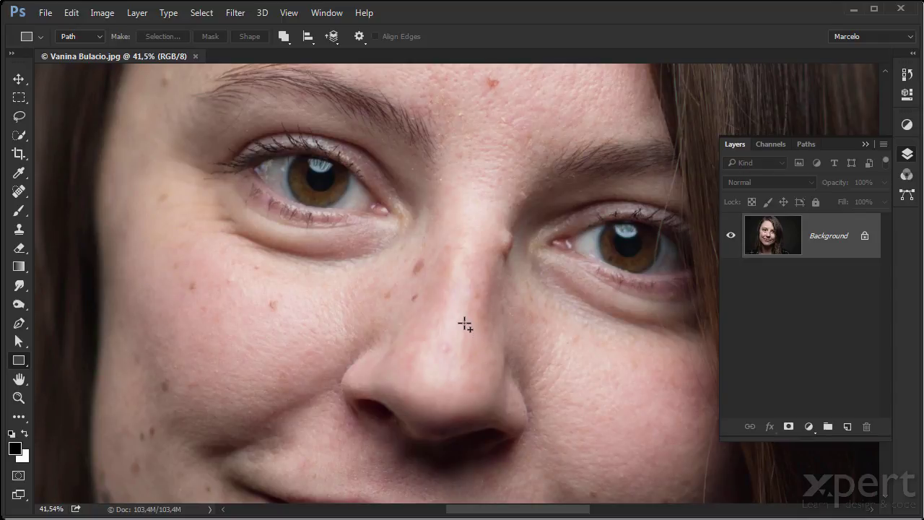
pyautogui.moveTo(486, 195); pyautogui.dragTo(463, 118)
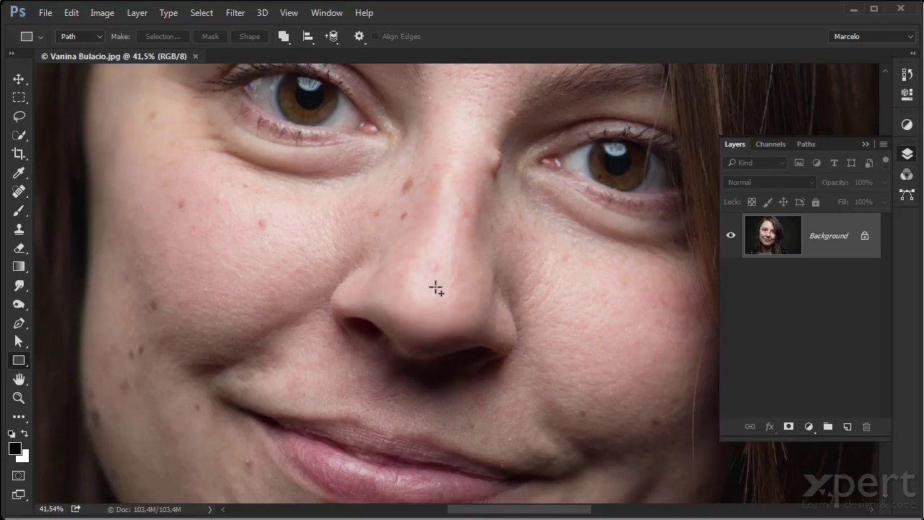
pyautogui.moveTo(441, 169); pyautogui.dragTo(413, 307)
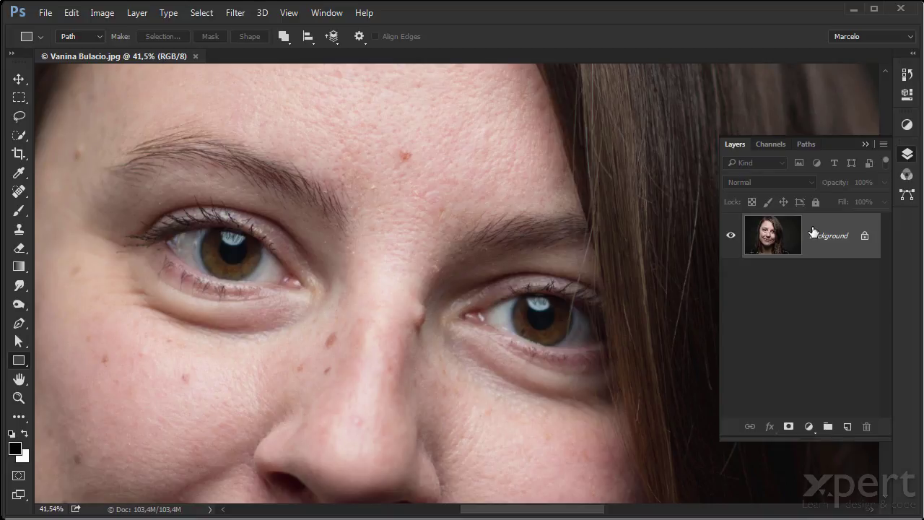
# Duplicate the Background layer and delete the copy.
pyautogui.hotkey('ctrl', 'j')
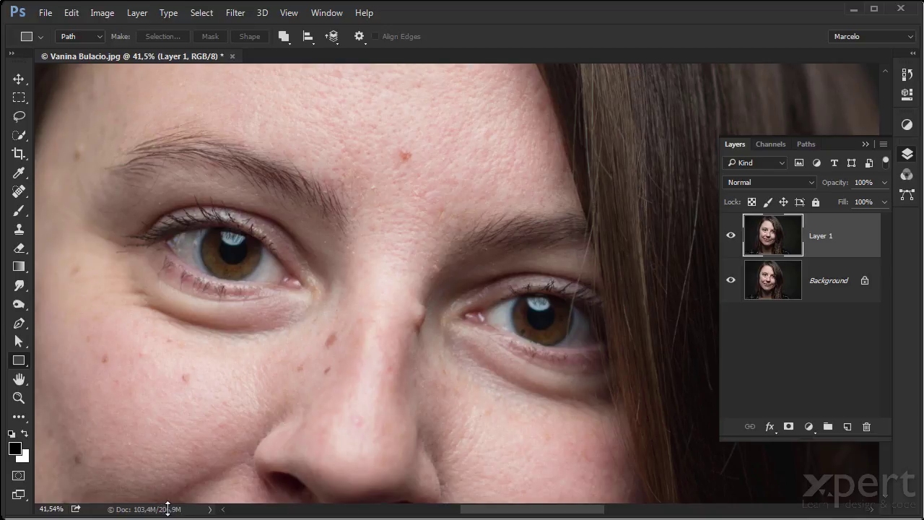
pyautogui.moveTo(838, 235); pyautogui.dragTo(869, 427)
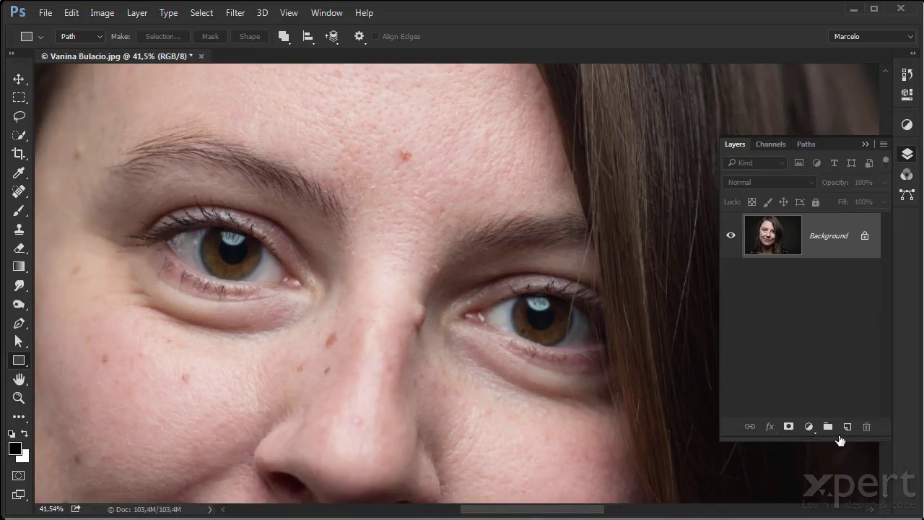
# Add an empty layer above the Background for the retouching and activate the Healing Brush Tool.
pyautogui.click(848, 426)
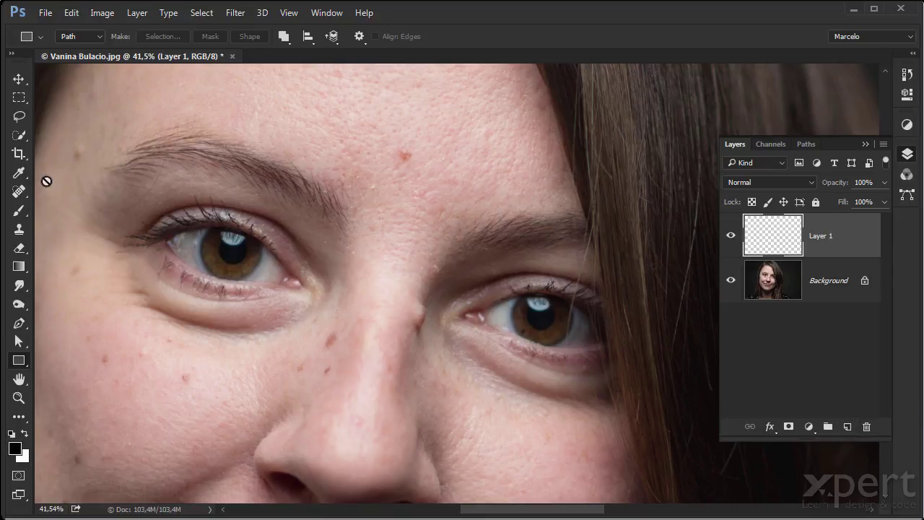
pyautogui.click(21, 230)
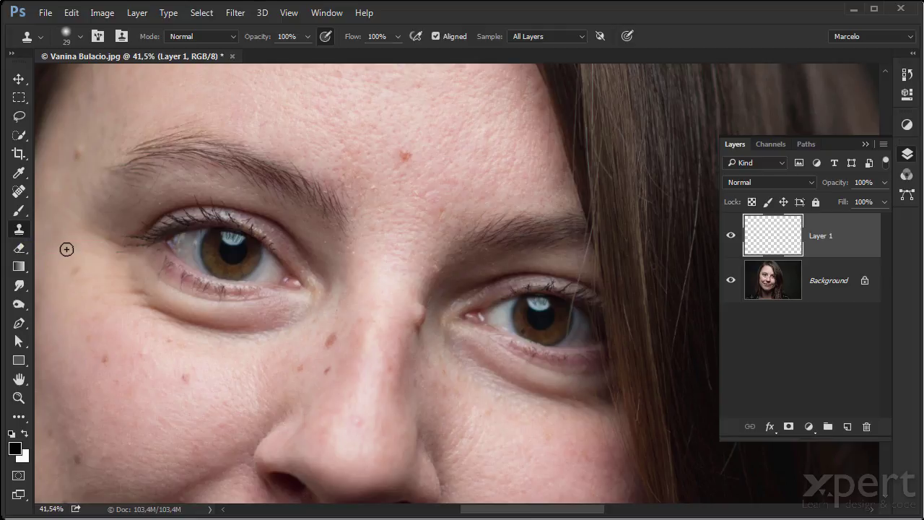
pyautogui.click(20, 193)
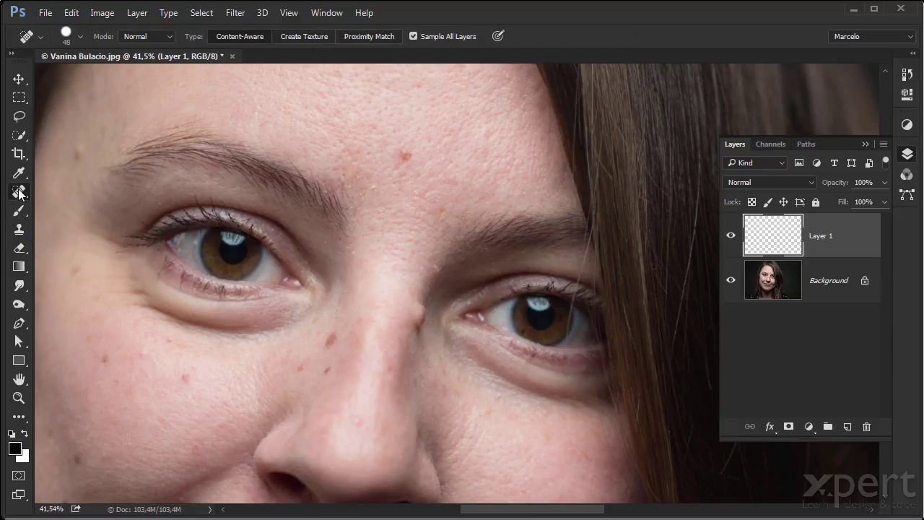
pyautogui.rightClick(19, 193)
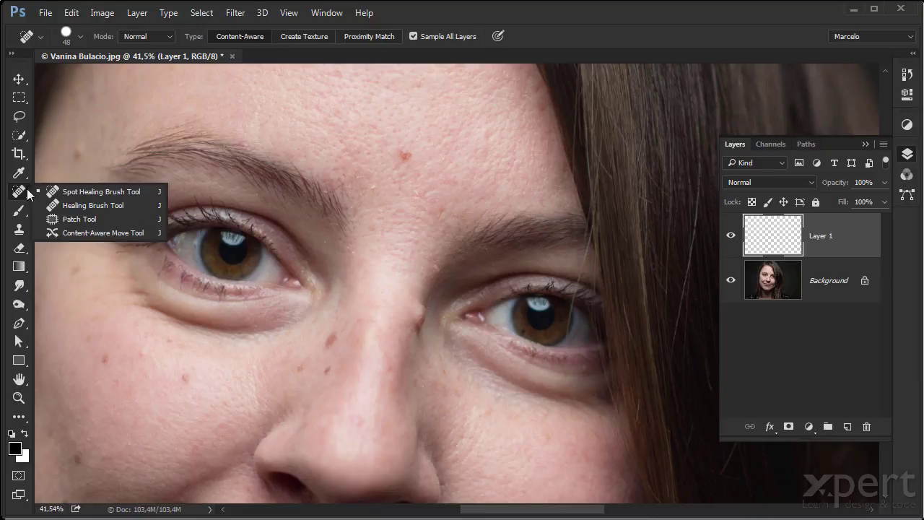
pyautogui.click(95, 203)
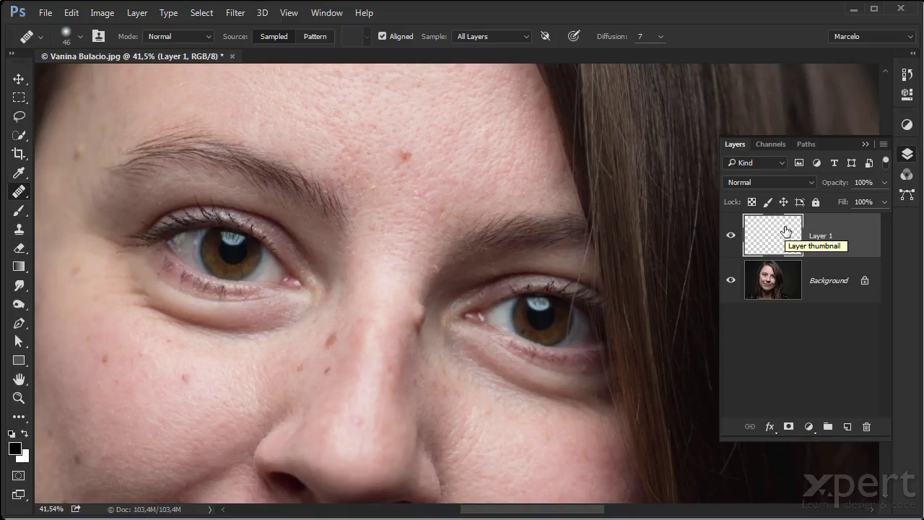
# Set the Healing Brush to sample the Current Layer and try to heal the red spot on the forehead.
pyautogui.click(509, 36)
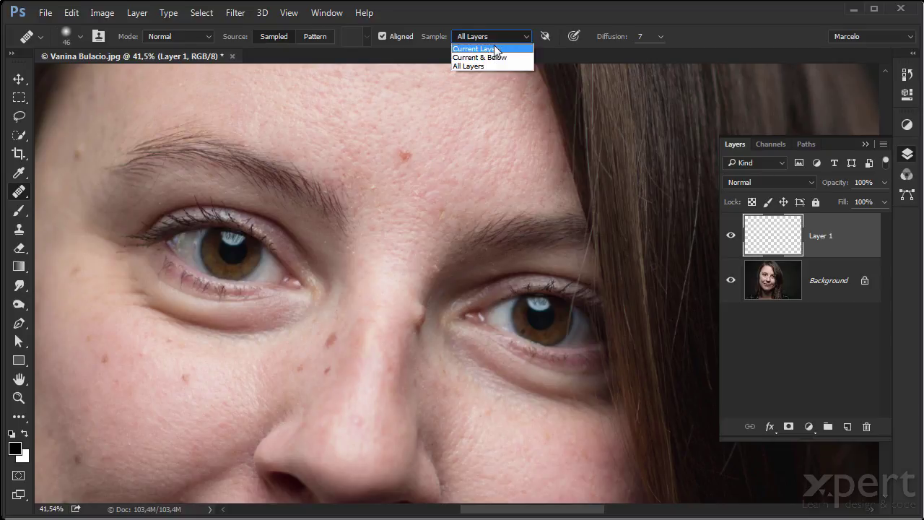
pyautogui.click(494, 48)
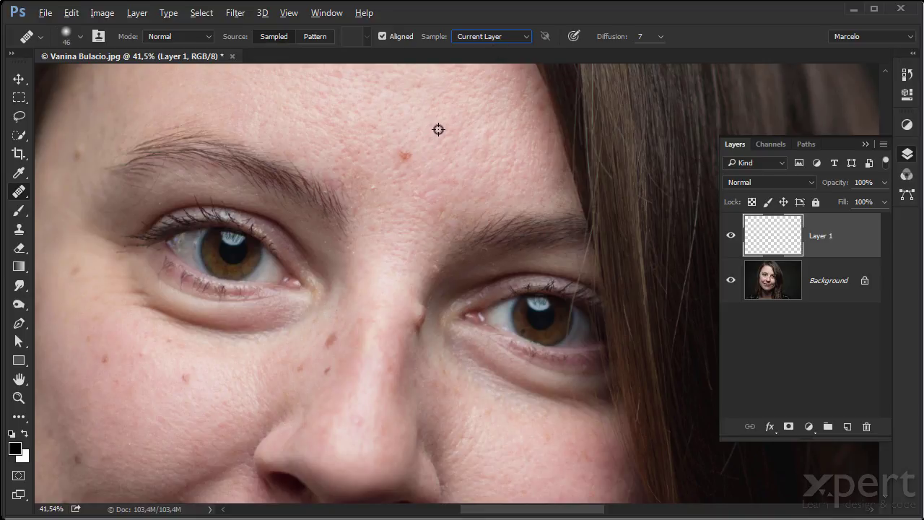
pyautogui.keyDown('alt'); pyautogui.click(456, 106); pyautogui.keyUp('alt')
pyautogui.moveTo(401, 143)
pyautogui.mouseDown()
pyautogui.moveTo(409, 152)
pyautogui.moveTo(400, 165)
pyautogui.moveTo(411, 164)
pyautogui.mouseUp()
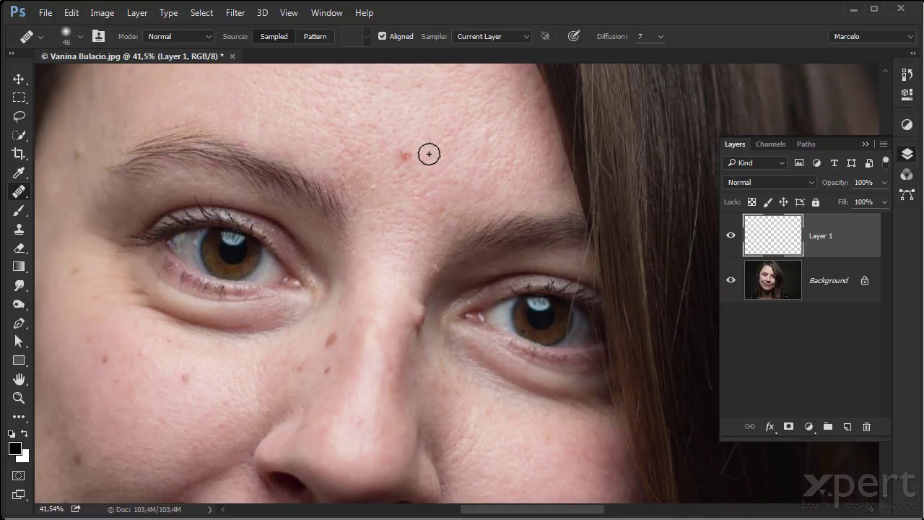
# Set sampling to Current & Below, heal the red forehead spot on Layer 1, and inspect the stroke with the Background temporarily hidden.
pyautogui.click(503, 35)
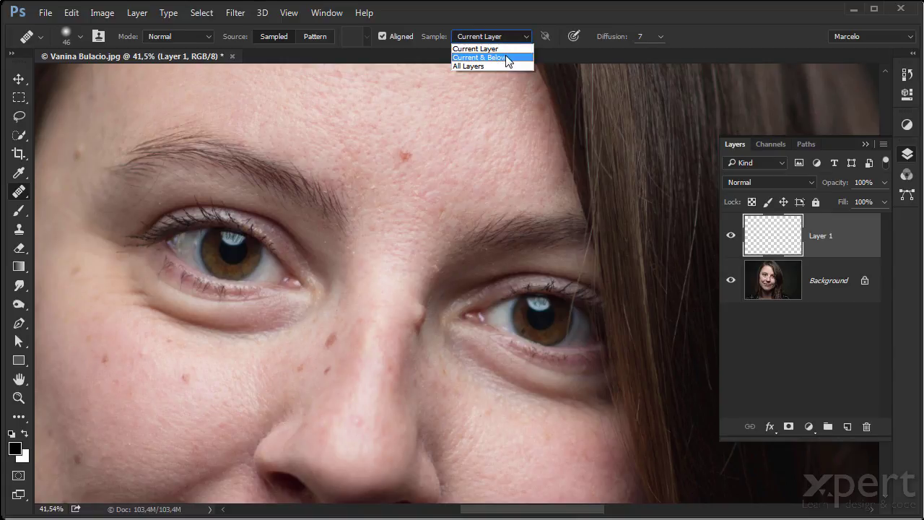
pyautogui.click(508, 58)
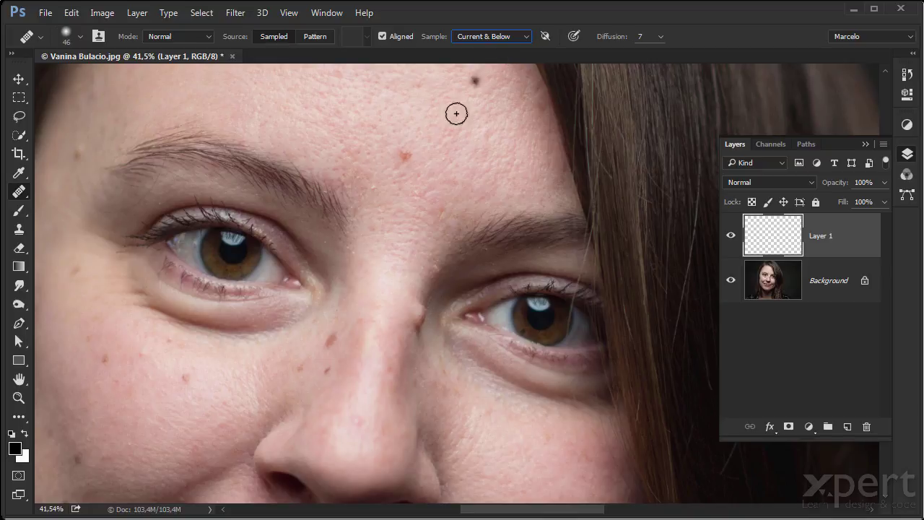
pyautogui.click(411, 161)
pyautogui.moveTo(411, 162)
pyautogui.mouseDown()
pyautogui.moveTo(398, 151)
pyautogui.moveTo(414, 150)
pyautogui.mouseUp()
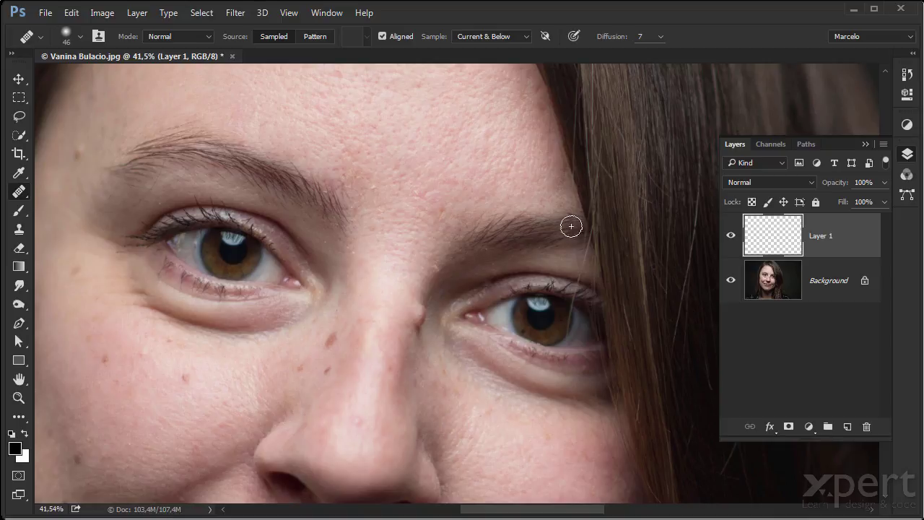
pyautogui.click(731, 281)
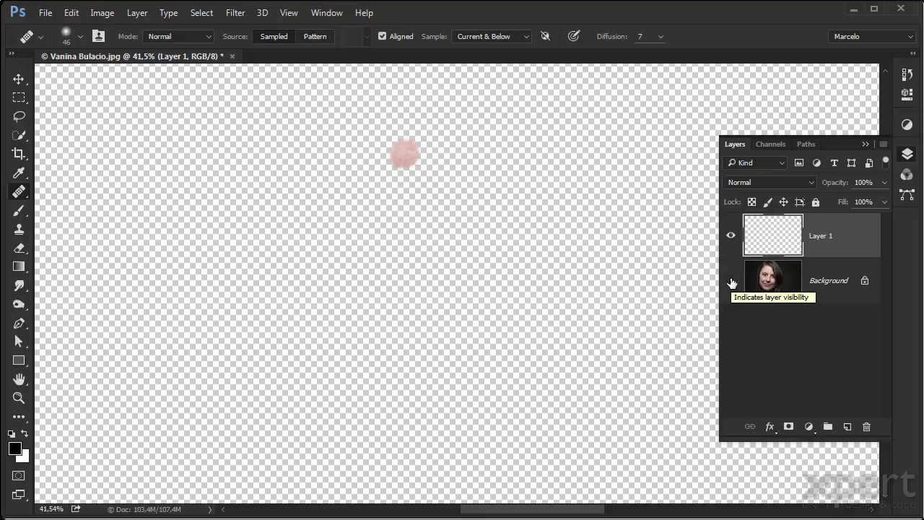
pyautogui.click(731, 280)
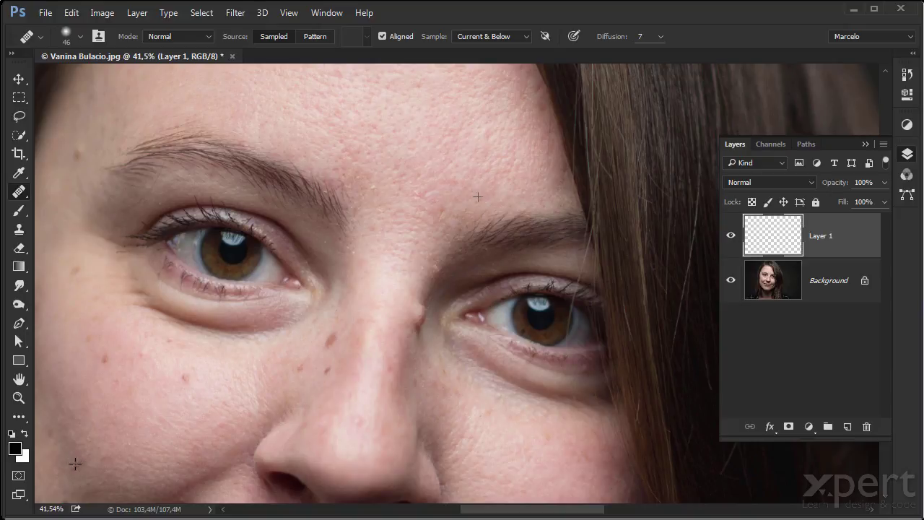
# Try healing the mole area on the outer cheek using a source point sampled elsewhere on the face.
pyautogui.keyDown('alt'); pyautogui.click(458, 152); pyautogui.keyUp('alt')
pyautogui.click(509, 443)
pyautogui.moveTo(122, 405)
pyautogui.mouseDown()
pyautogui.moveTo(96, 417)
pyautogui.moveTo(124, 409)
pyautogui.moveTo(115, 383)
pyautogui.moveTo(88, 377)
pyautogui.moveTo(105, 365)
pyautogui.moveTo(105, 388)
pyautogui.mouseUp()
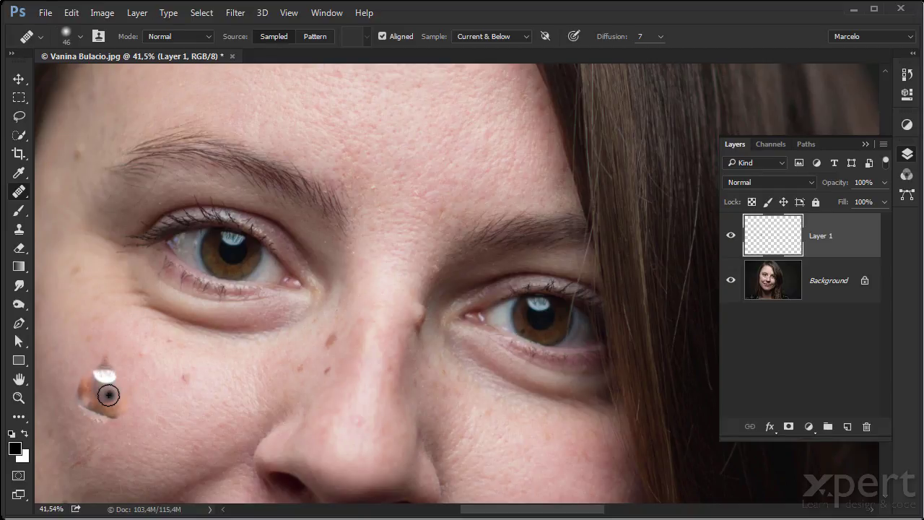
pyautogui.click(464, 183)
# Switch to the Clone Stamp tool and enlarge its brush to 135.
pyautogui.click(19, 229)
pyautogui.keyDown('alt'); pyautogui.rightClick(429, 138); pyautogui.keyUp('alt')
pyautogui.moveTo(434, 138); pyautogui.dragTo(446, 138)
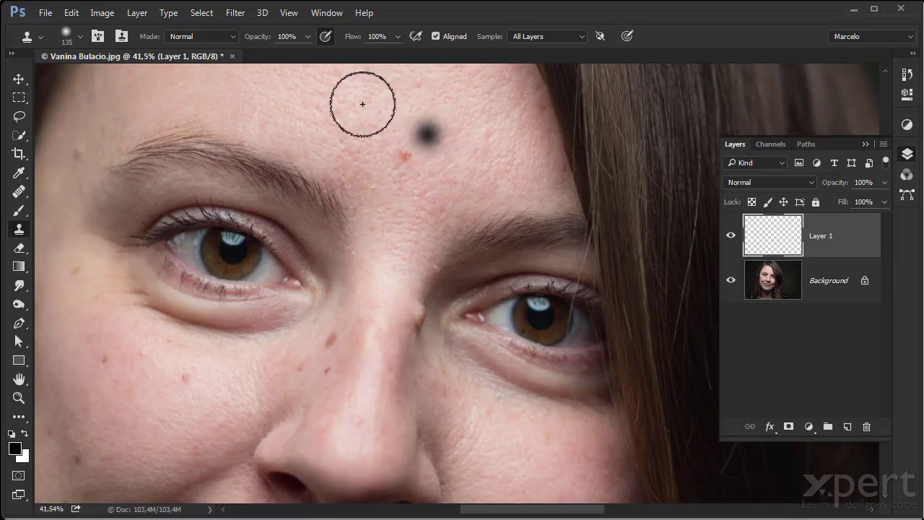
# Show the Clone Source settings and place them over the image beside the eyebrows.
pyautogui.click(325, 13)
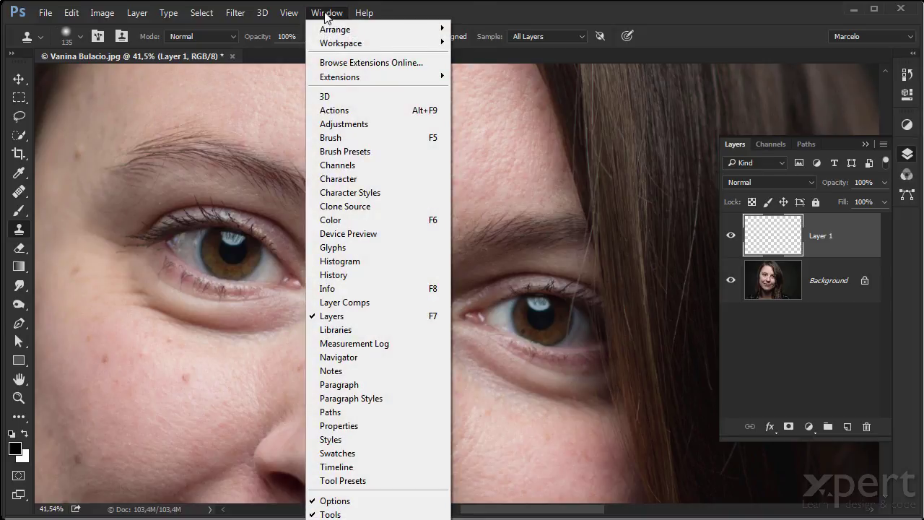
pyautogui.click(366, 208)
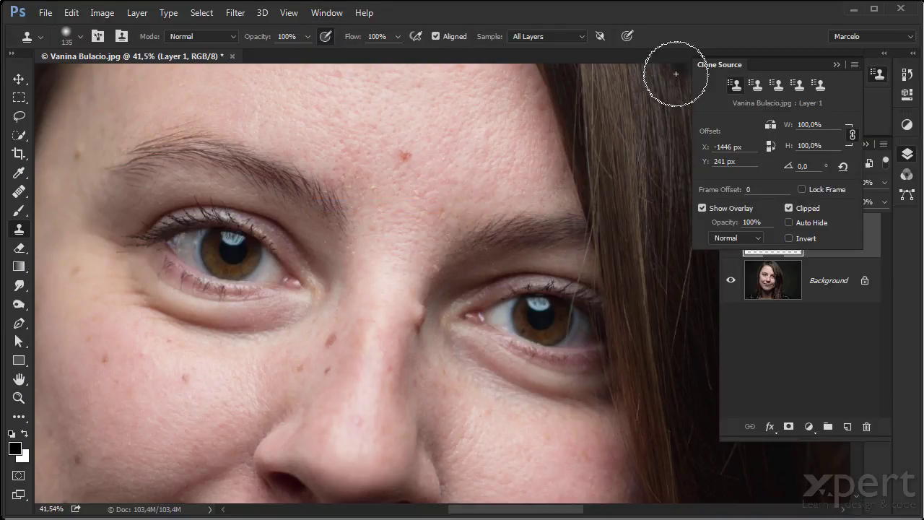
pyautogui.moveTo(744, 63); pyautogui.dragTo(477, 116)
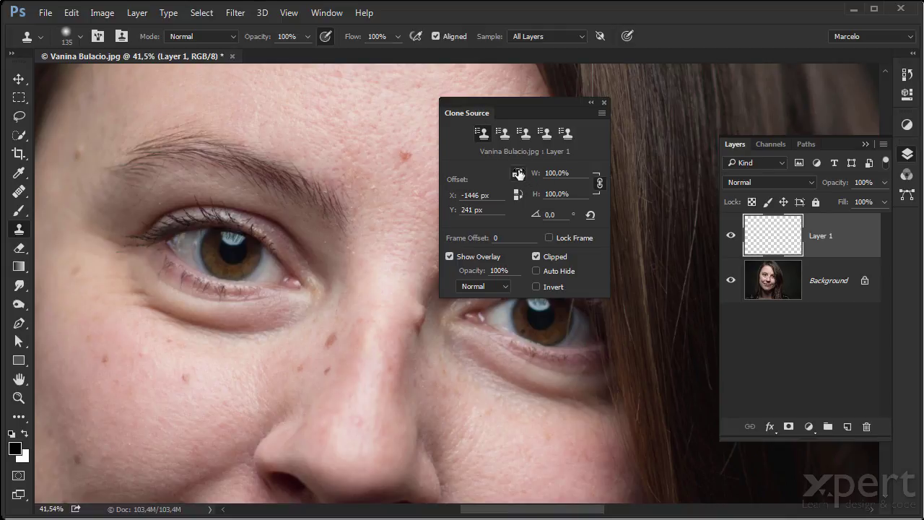
# Clone a horizontally flipped eye onto the cheek with the second clone source and an unflipped eye onto the forehead with the first.
pyautogui.click(503, 134)
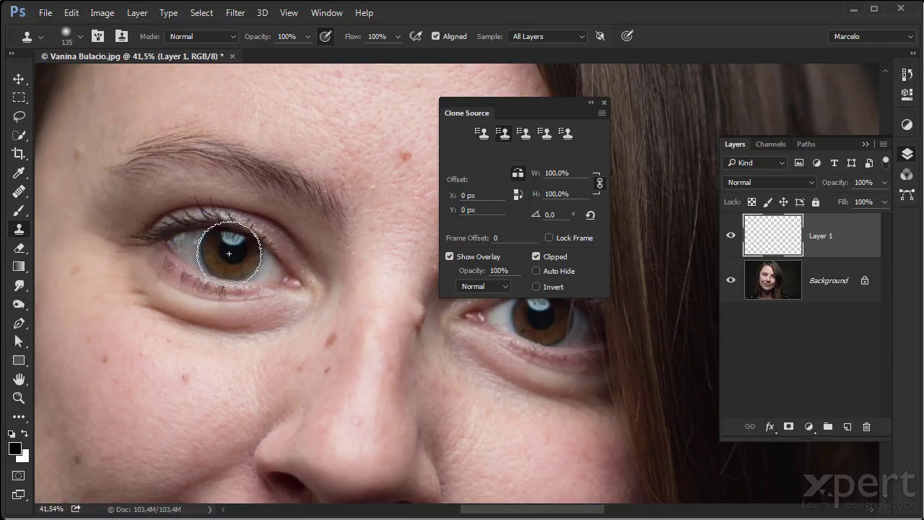
pyautogui.keyDown('alt'); pyautogui.click(296, 282); pyautogui.keyUp('alt')
pyautogui.moveTo(181, 406)
pyautogui.mouseDown()
pyautogui.moveTo(202, 409)
pyautogui.moveTo(219, 393)
pyautogui.moveTo(232, 404)
pyautogui.moveTo(217, 407)
pyautogui.moveTo(239, 364)
pyautogui.moveTo(304, 380)
pyautogui.moveTo(232, 377)
pyautogui.mouseUp()
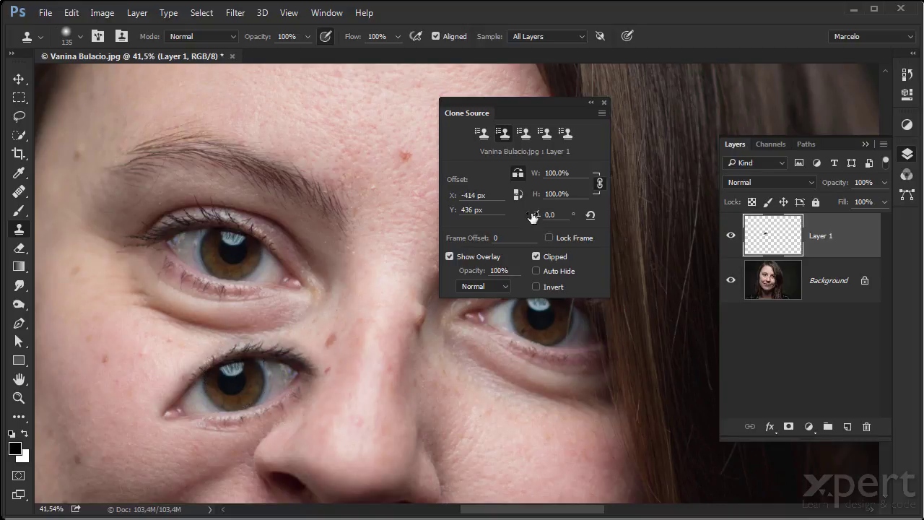
pyautogui.click(482, 135)
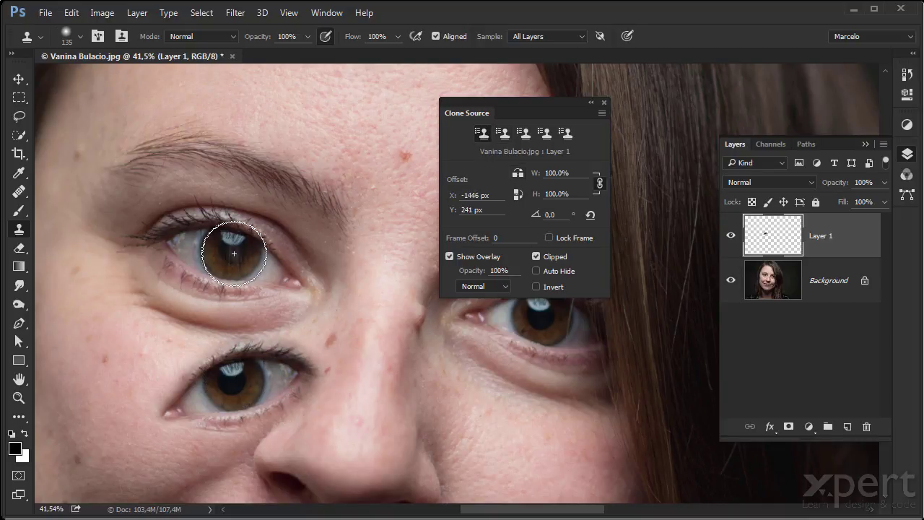
pyautogui.moveTo(376, 148)
pyautogui.mouseDown()
pyautogui.moveTo(409, 185)
pyautogui.moveTo(321, 148)
pyautogui.moveTo(380, 190)
pyautogui.mouseUp()
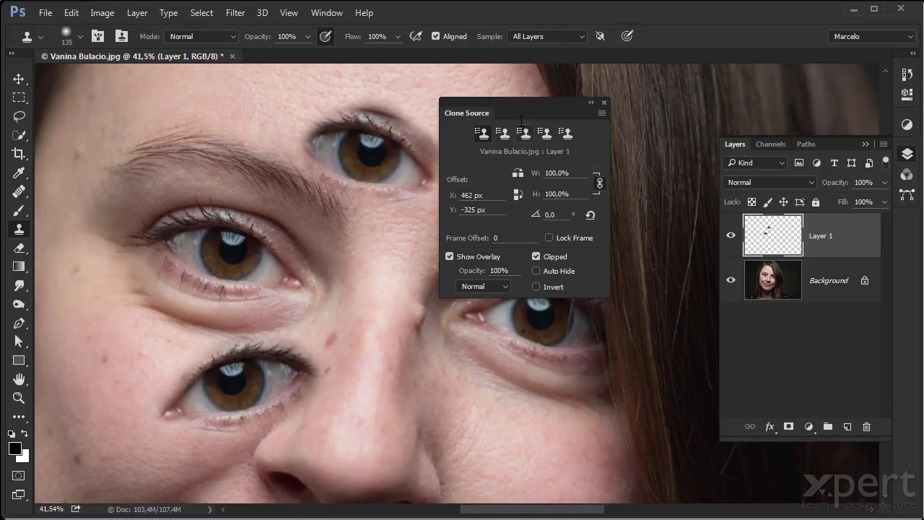
# Try cloning from the nose bridge with the second clone source, reselect the first source, and close the Clone Source settings.
pyautogui.click(503, 133)
pyautogui.keyDown('alt'); pyautogui.click(418, 317); pyautogui.keyUp('alt')
pyautogui.moveTo(418, 318)
pyautogui.mouseDown()
pyautogui.moveTo(323, 281)
pyautogui.moveTo(297, 317)
pyautogui.mouseUp()
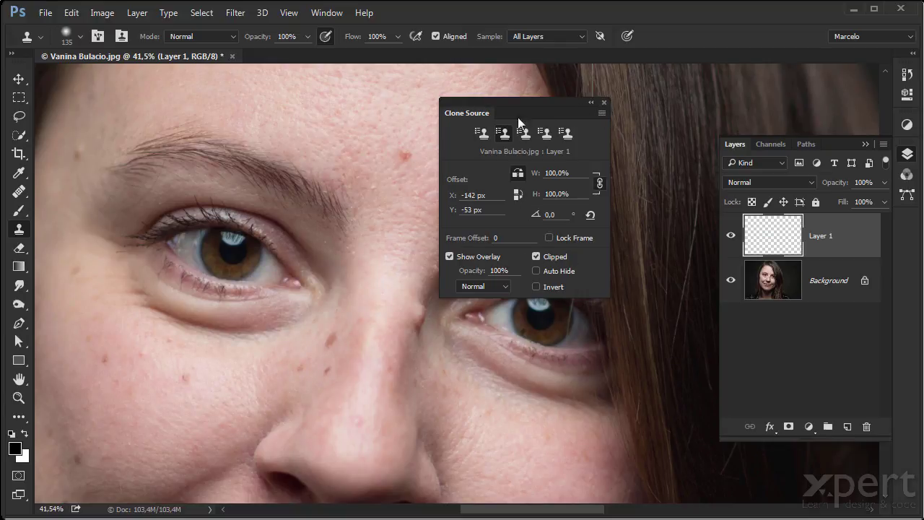
pyautogui.click(483, 134)
pyautogui.click(605, 102)
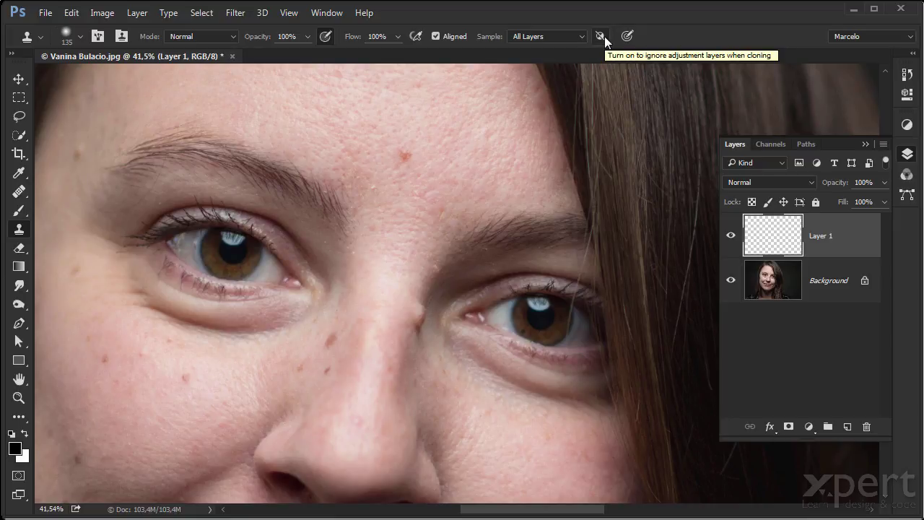
# Clone clean skin over the red forehead spot, the mole outside the eyebrow, and the small spot on the cheek.
pyautogui.keyDown('alt'); pyautogui.click(450, 148); pyautogui.keyUp('alt')
pyautogui.click(409, 159)
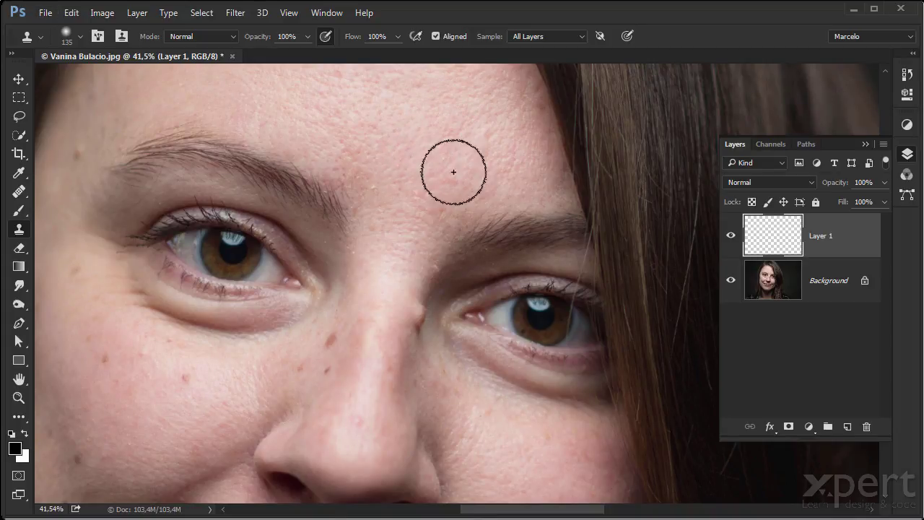
pyautogui.scroll(3, 390, 249)
pyautogui.moveTo(281, 192); pyautogui.dragTo(391, 148)
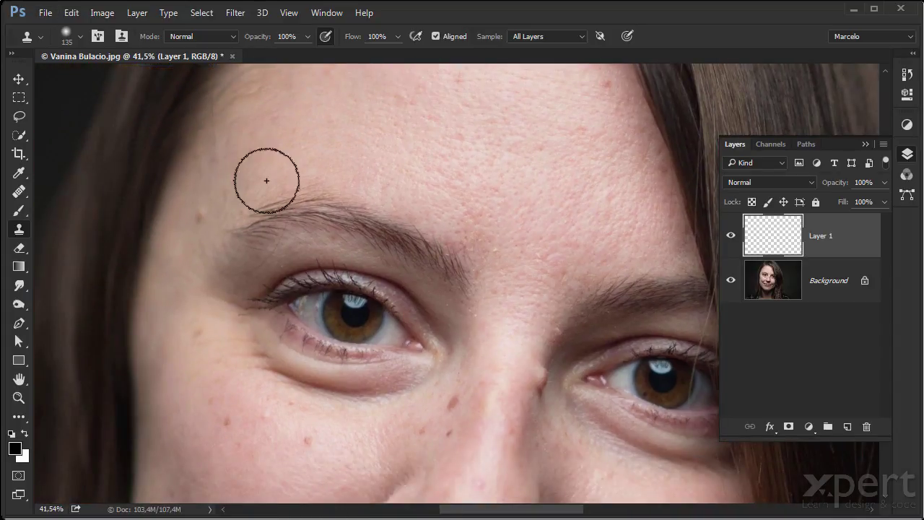
pyautogui.keyDown('alt'); pyautogui.click(210, 192); pyautogui.keyUp('alt')
pyautogui.click(199, 219)
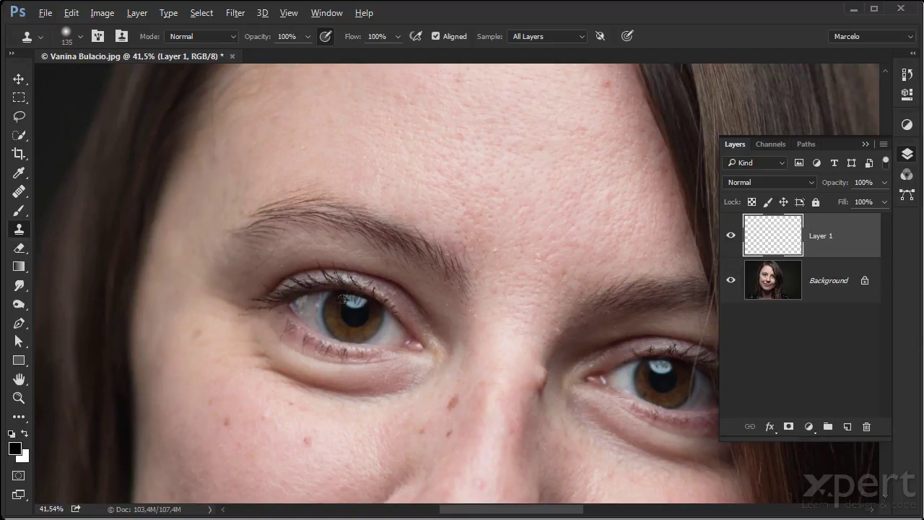
pyautogui.keyDown('alt'); pyautogui.click(326, 446); pyautogui.keyUp('alt')
pyautogui.click(295, 409)
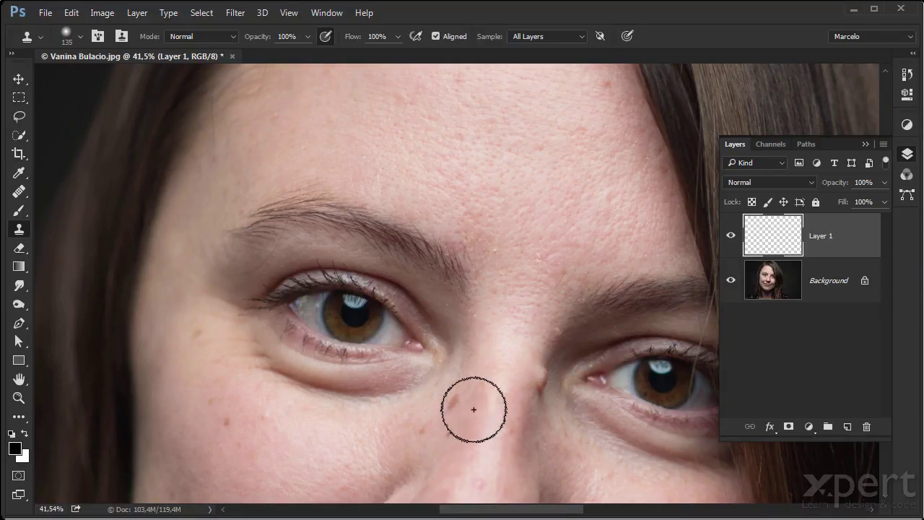
# Compare the cheek and forehead before and after retouching by hiding and showing Layer 1.
pyautogui.moveTo(477, 405); pyautogui.dragTo(486, 208)
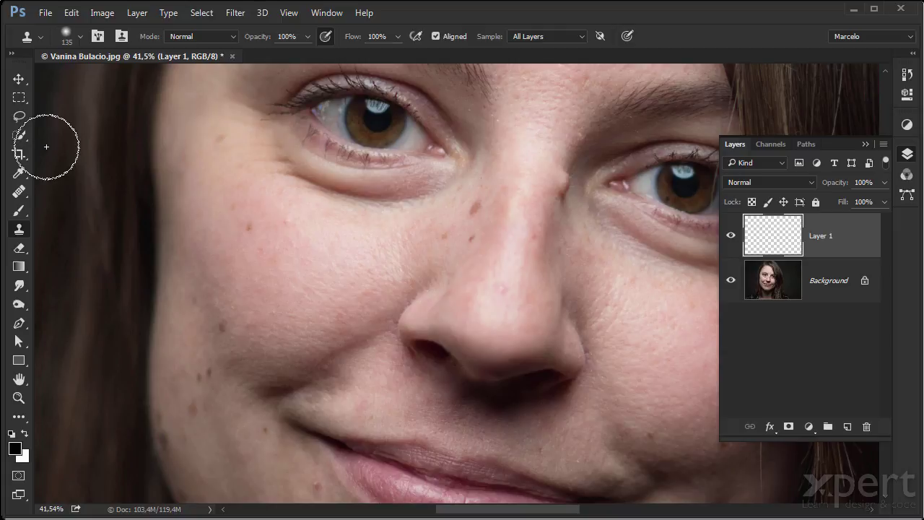
pyautogui.click(732, 239)
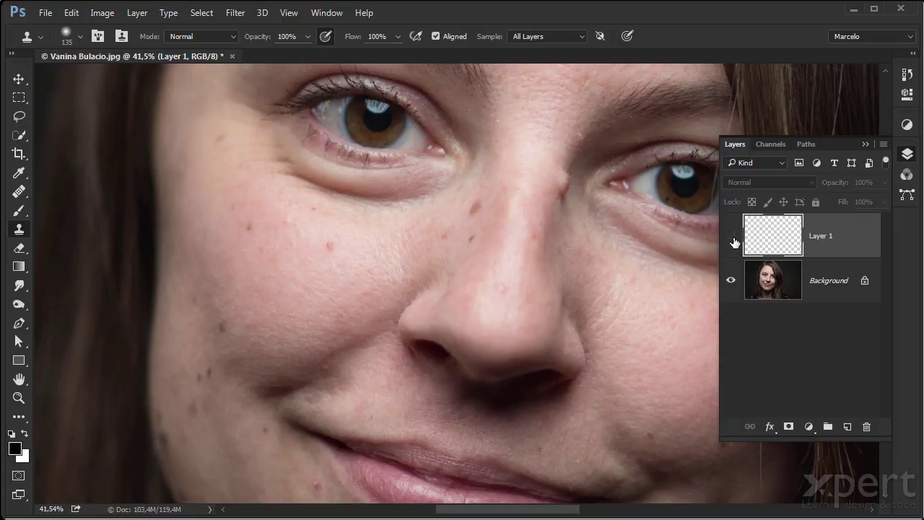
pyautogui.click(731, 236)
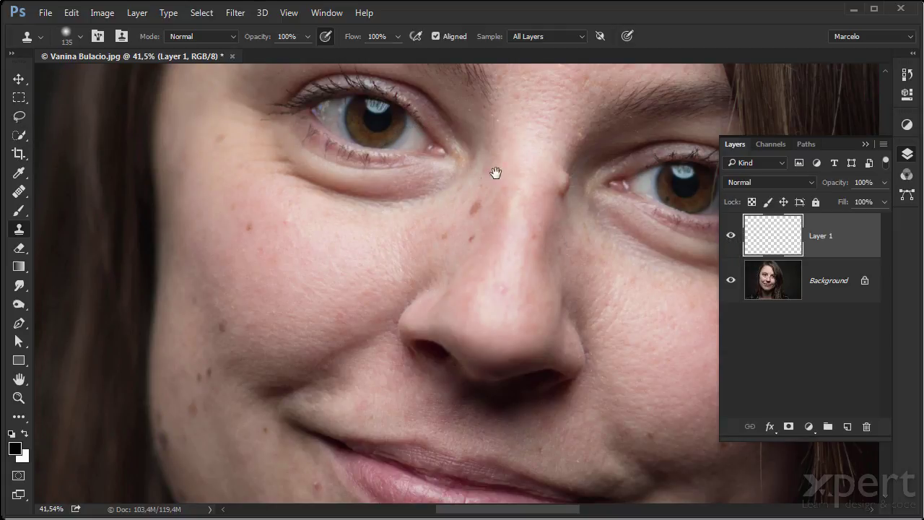
pyautogui.moveTo(523, 190); pyautogui.dragTo(451, 407)
pyautogui.click(731, 235)
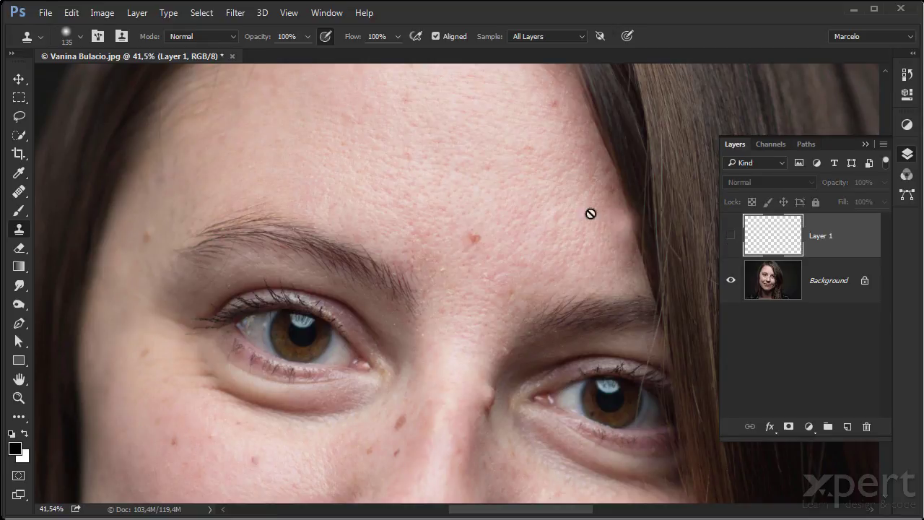
pyautogui.click(733, 238)
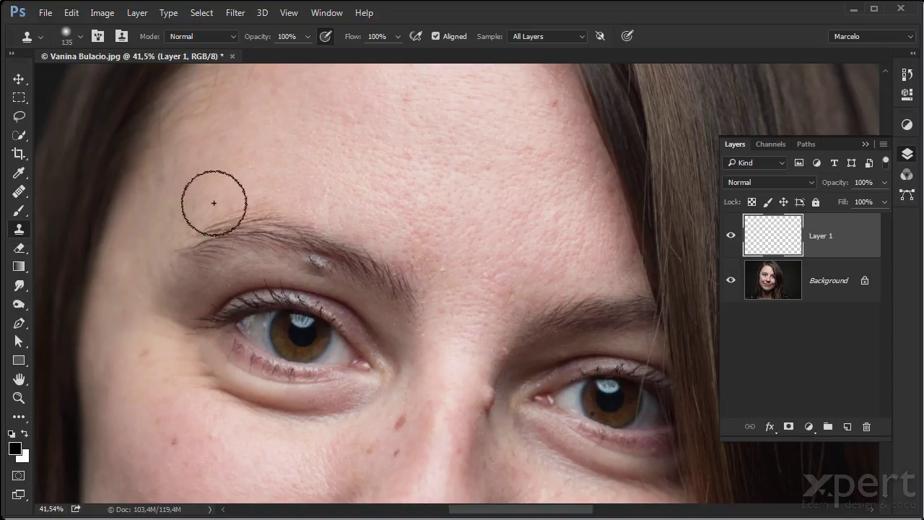
# Remove the three small moles beside the nose, under the inner eye corner, with the Spot Healing Brush.
pyautogui.click(18, 191)
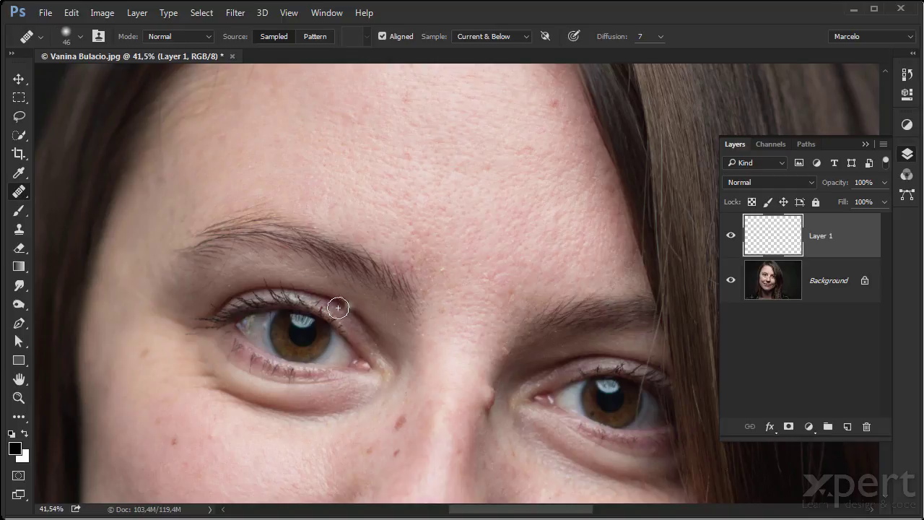
pyautogui.moveTo(415, 383); pyautogui.dragTo(329, 203)
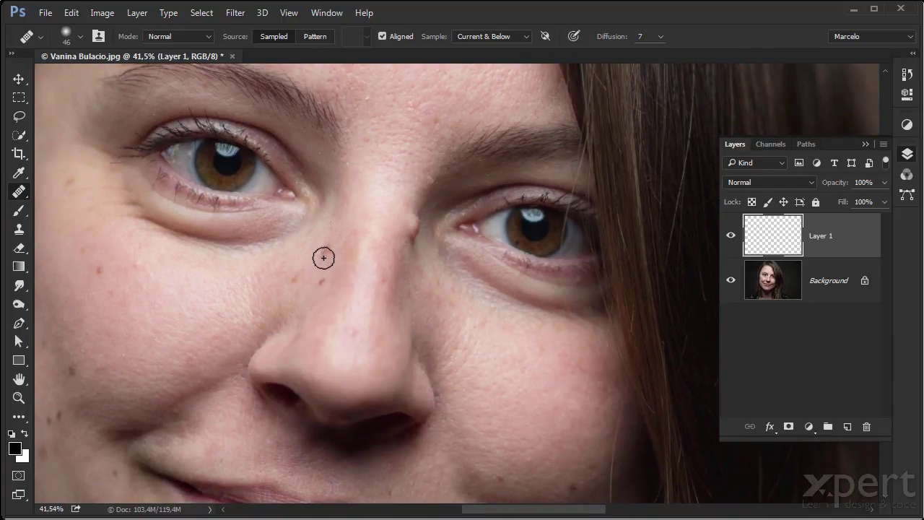
pyautogui.rightClick(18, 193)
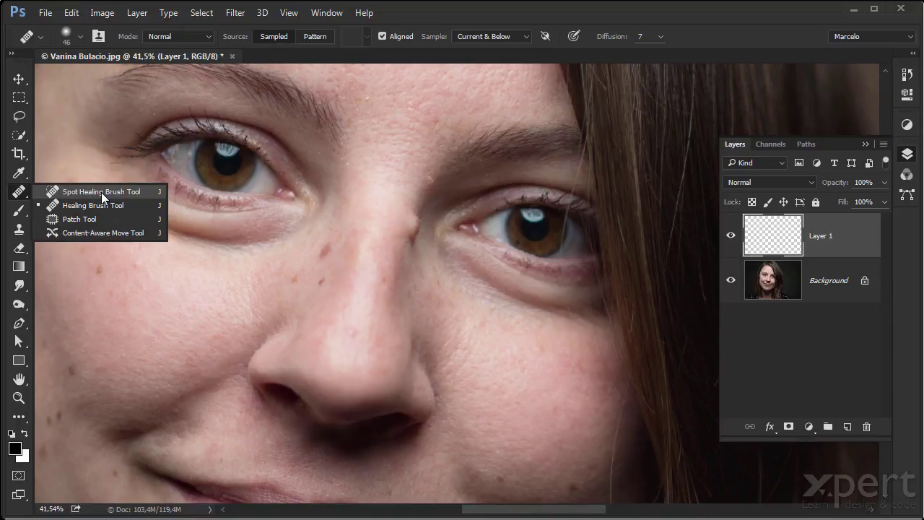
pyautogui.click(101, 192)
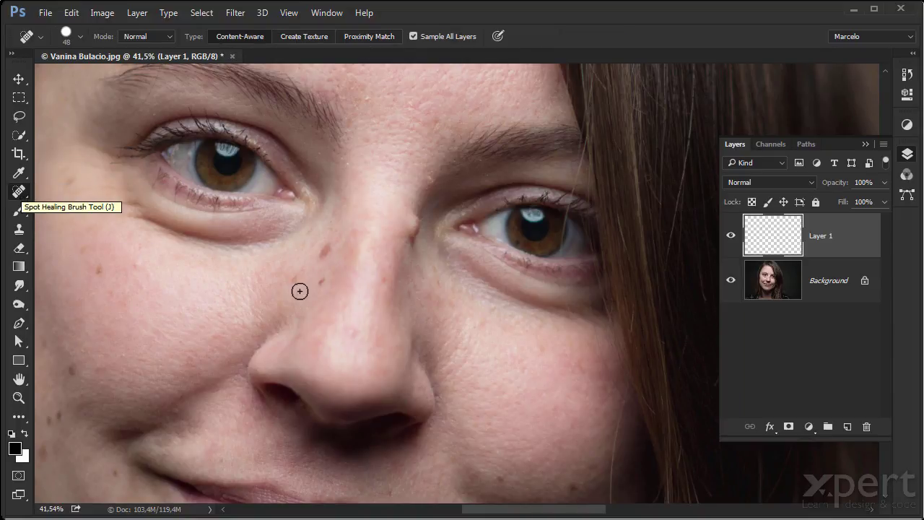
pyautogui.moveTo(327, 280); pyautogui.dragTo(316, 287)
pyautogui.moveTo(331, 252); pyautogui.dragTo(294, 279)
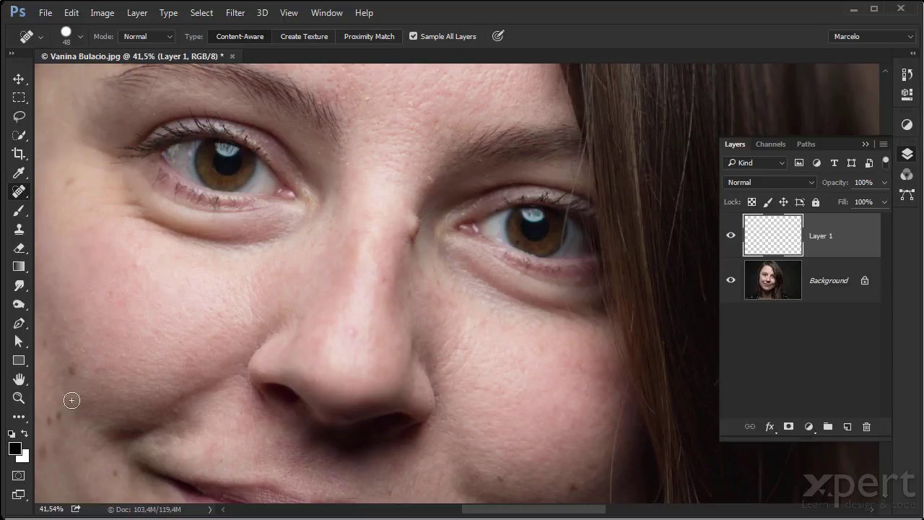
# Remove the remaining dark spots on the cheek, beside the outer eye corner, and along the jaw with the Spot Healing Brush.
pyautogui.moveTo(71, 370); pyautogui.dragTo(90, 368)
pyautogui.moveTo(266, 266); pyautogui.dragTo(447, 317)
pyautogui.click(251, 235)
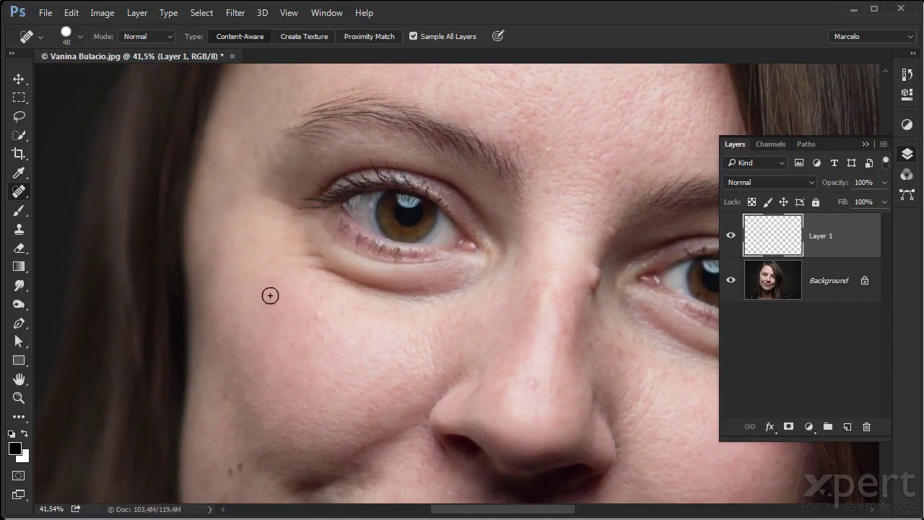
pyautogui.scroll(-3, 288, 296)
pyautogui.click(216, 369)
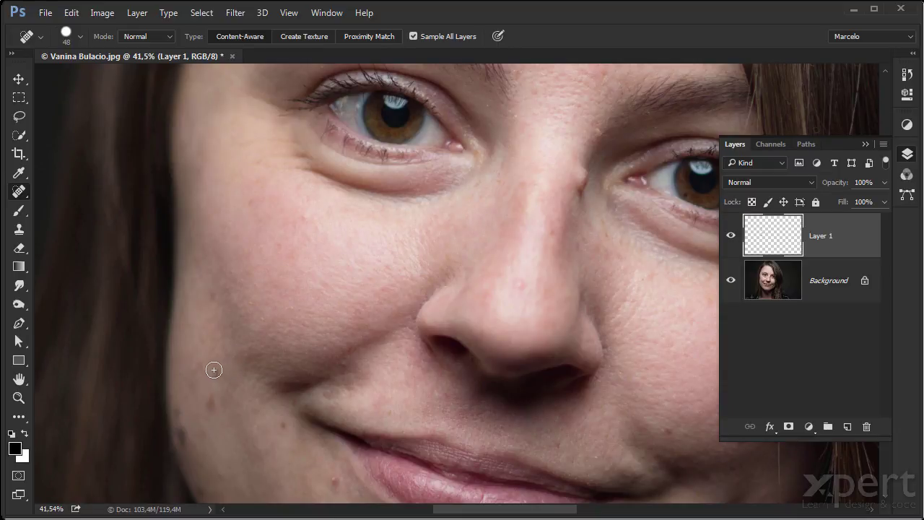
pyautogui.moveTo(209, 399); pyautogui.dragTo(209, 404)
pyautogui.moveTo(543, 256); pyautogui.dragTo(503, 241)
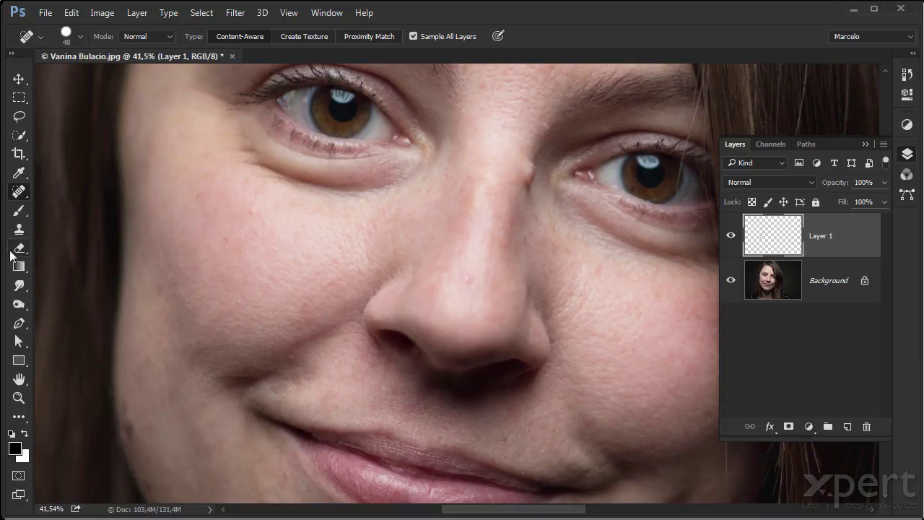
# Clone clean nearby skin over the raised bump on the side of the nose bridge with a smaller Clone Stamp brush.
pyautogui.click(18, 228)
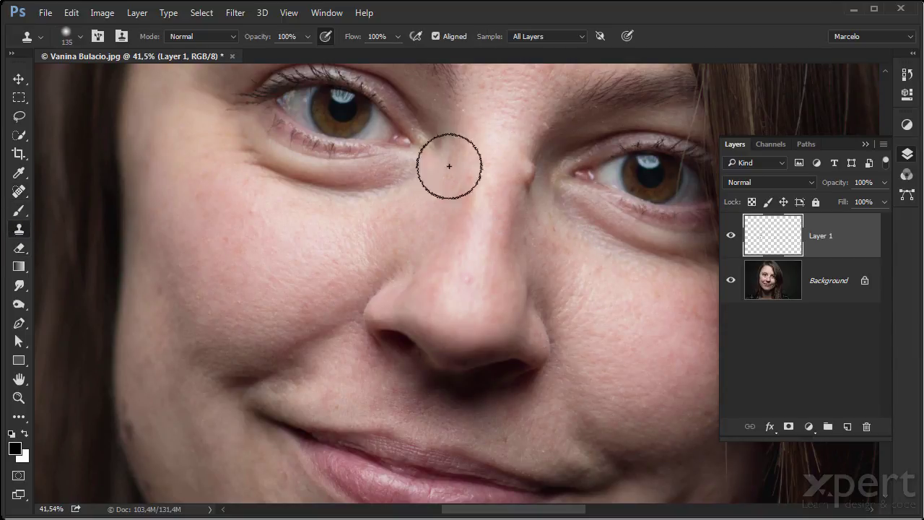
pyautogui.keyDown('alt'); pyautogui.rightClick(528, 220); pyautogui.keyUp('alt')
pyautogui.moveTo(528, 219); pyautogui.dragTo(526, 216)
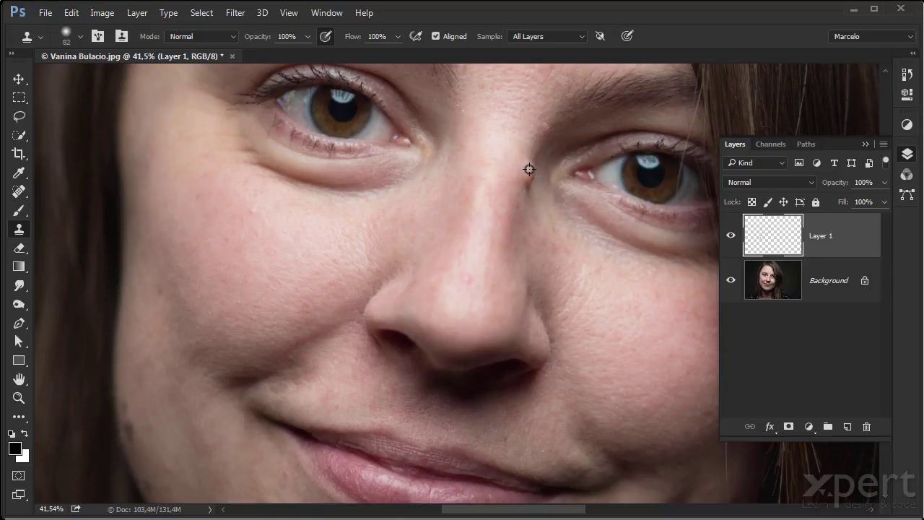
pyautogui.moveTo(533, 148); pyautogui.dragTo(527, 150)
pyautogui.keyDown('alt'); pyautogui.click(538, 148); pyautogui.keyUp('alt')
pyautogui.click(531, 165)
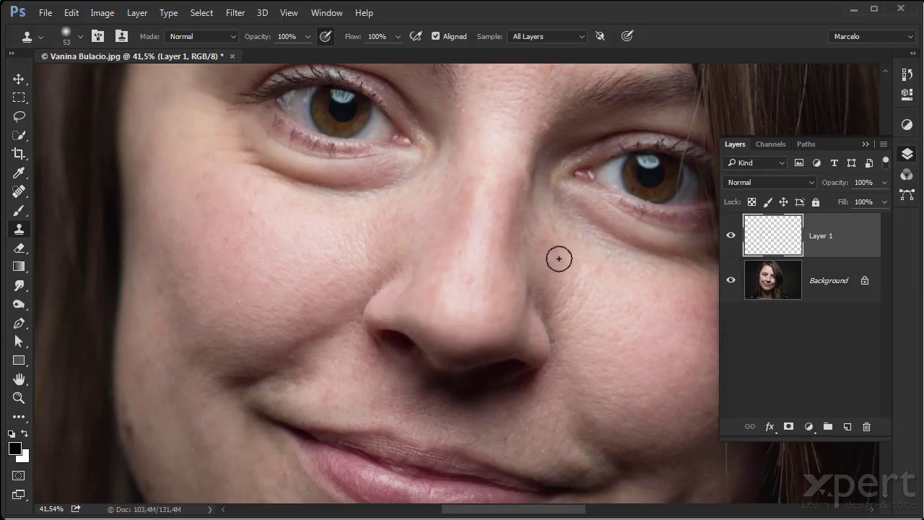
# Blend the retouched side of the nose bridge with the Healing Brush, sampling skin just above it.
pyautogui.click(20, 194)
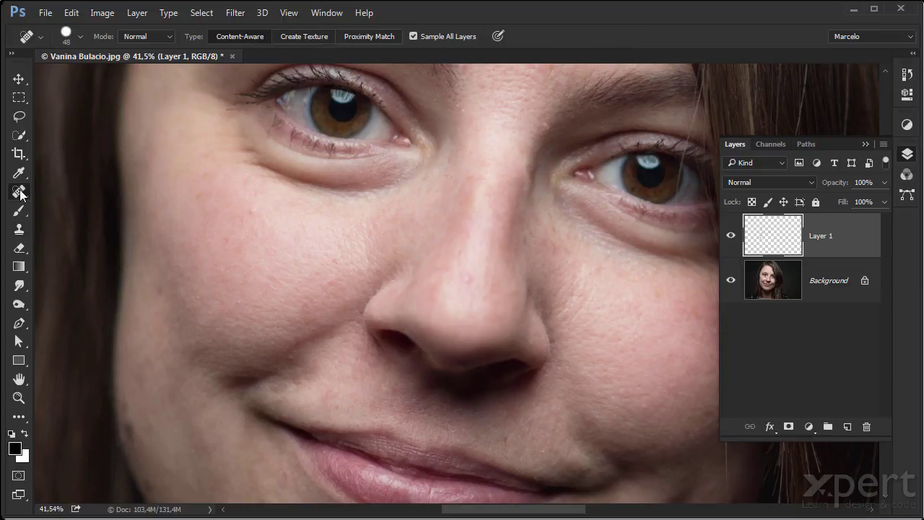
pyautogui.click(81, 206)
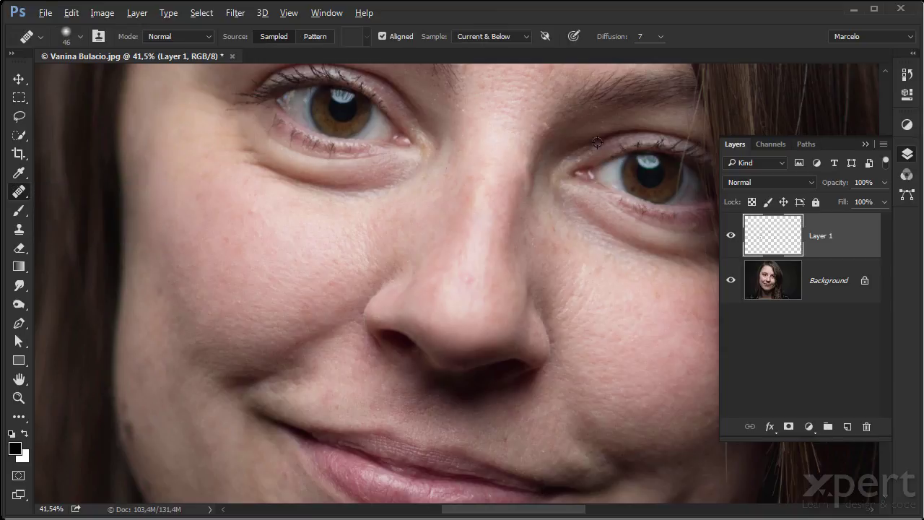
pyautogui.keyDown('alt'); pyautogui.click(533, 155); pyautogui.keyUp('alt')
pyautogui.click(531, 194)
pyautogui.moveTo(530, 194); pyautogui.dragTo(532, 203)
# Compare the forehead and eye area before and after retouching by hiding and showing Layer 1.
pyautogui.rightClick(20, 193)
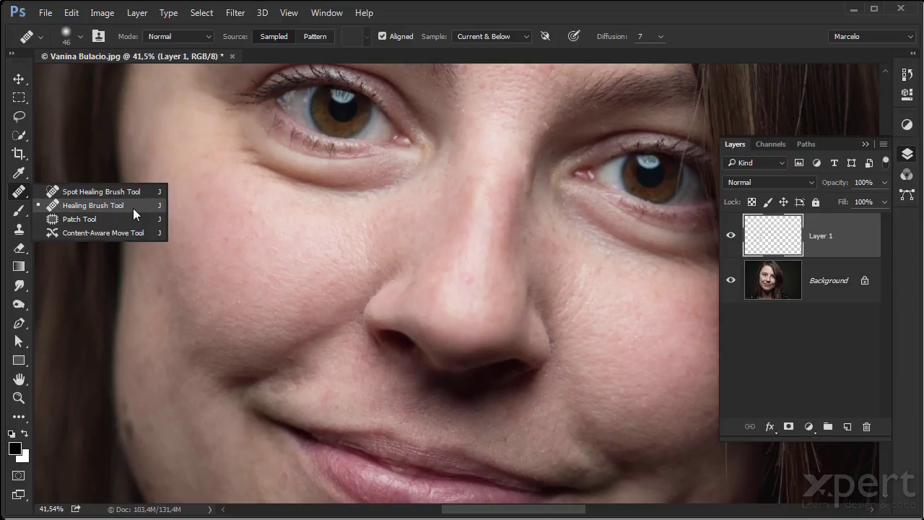
pyautogui.moveTo(501, 167); pyautogui.dragTo(440, 267)
pyautogui.moveTo(432, 159); pyautogui.dragTo(418, 258)
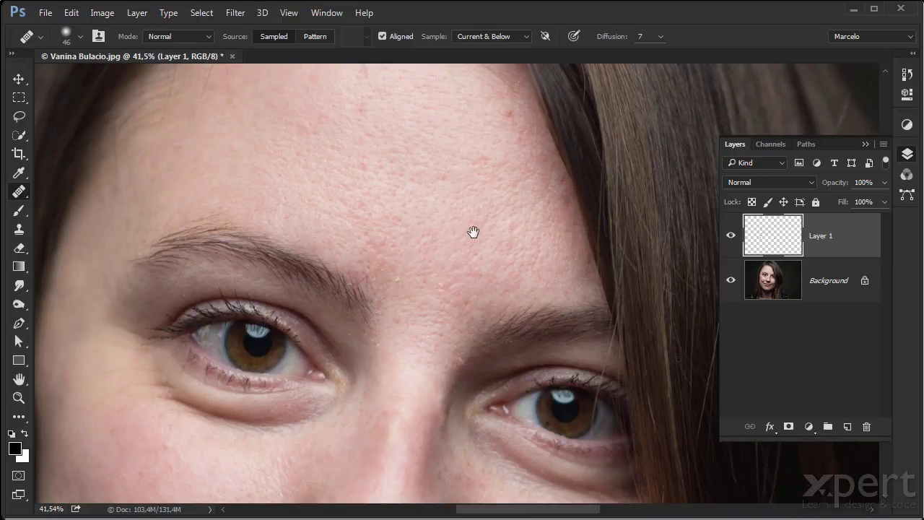
pyautogui.click(732, 237)
pyautogui.click(732, 237)
# Add a red solid color fill layer above Layer 1, blended in Soft Light at 63% opacity.
pyautogui.click(809, 427)
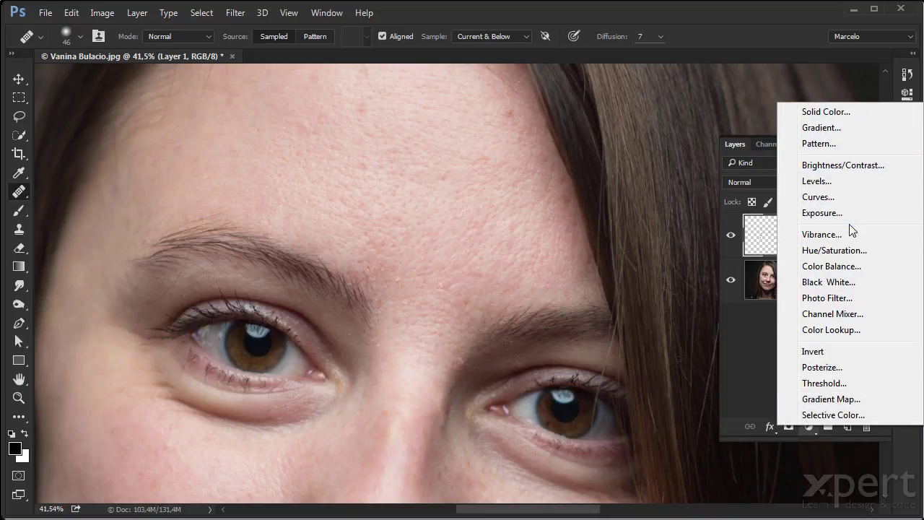
pyautogui.click(830, 113)
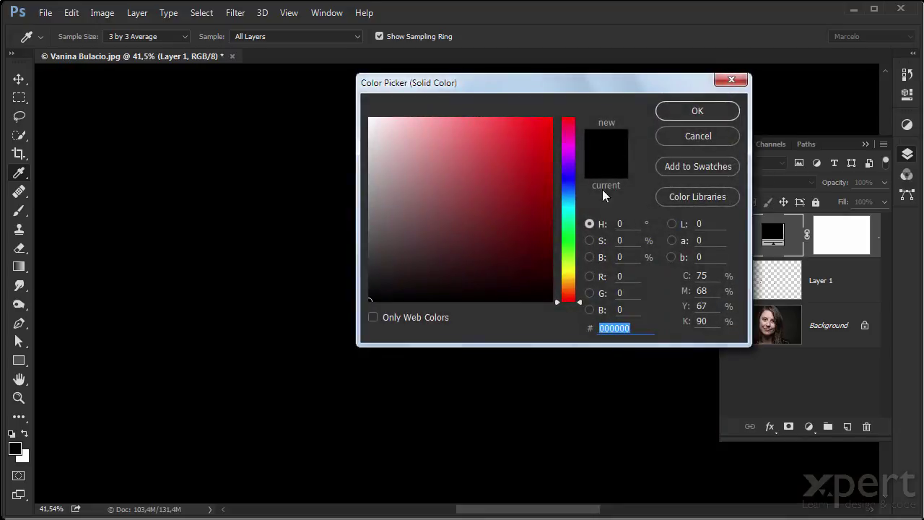
pyautogui.click(535, 144)
pyautogui.click(697, 110)
pyautogui.click(769, 182)
pyautogui.click(764, 332)
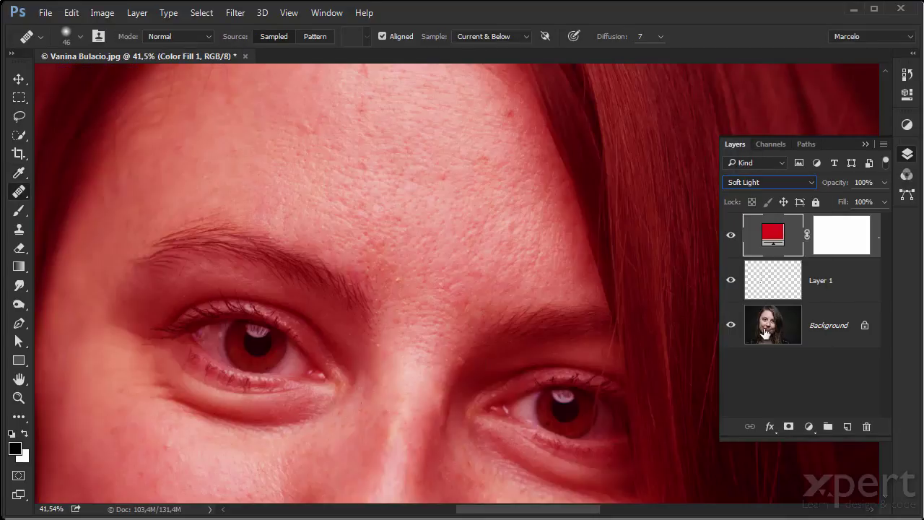
pyautogui.moveTo(840, 184); pyautogui.dragTo(813, 184)
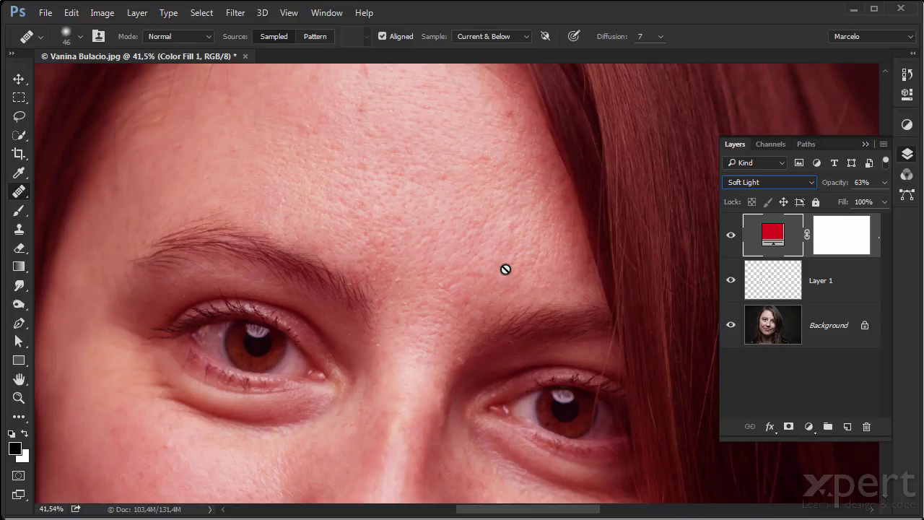
# Stamp all visible layers, including the red fill, into a new merged layer on top.
pyautogui.click(19, 79)
pyautogui.press('ctrl')
pyautogui.hotkey('ctrl', 'alt', 'shift', 'e')
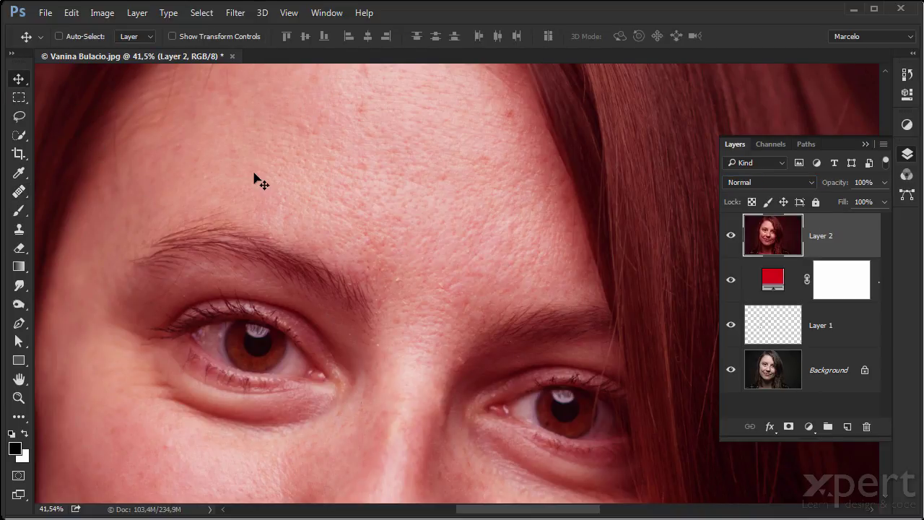
# Compare the merged layer with the layers beneath it by hiding and showing them.
pyautogui.moveTo(730, 280); pyautogui.dragTo(728, 377)
pyautogui.click(730, 237)
pyautogui.click(731, 237)
pyautogui.click(732, 280)
pyautogui.click(731, 325)
pyautogui.click(732, 368)
pyautogui.click(732, 237)
pyautogui.click(731, 237)
# Delete the red-tinted merged layer and the red color fill layer.
pyautogui.moveTo(845, 227); pyautogui.dragTo(869, 426)
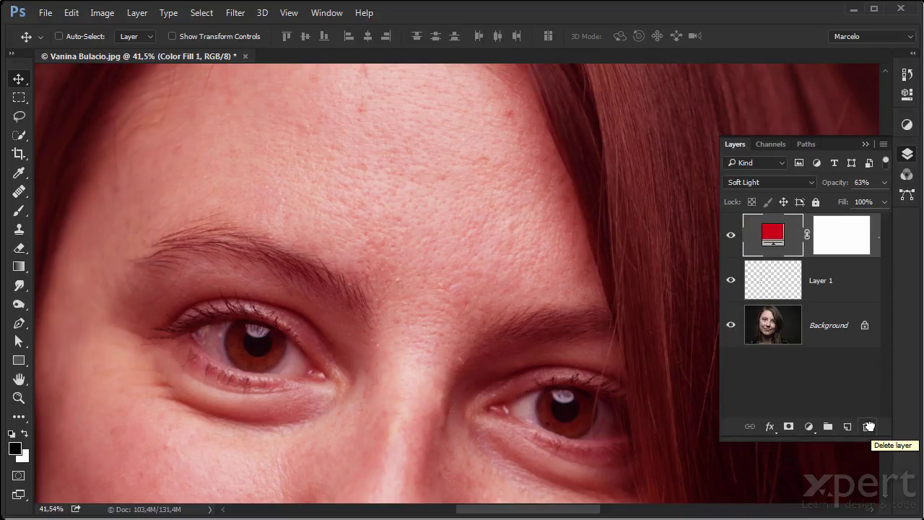
pyautogui.moveTo(845, 228); pyautogui.dragTo(866, 425)
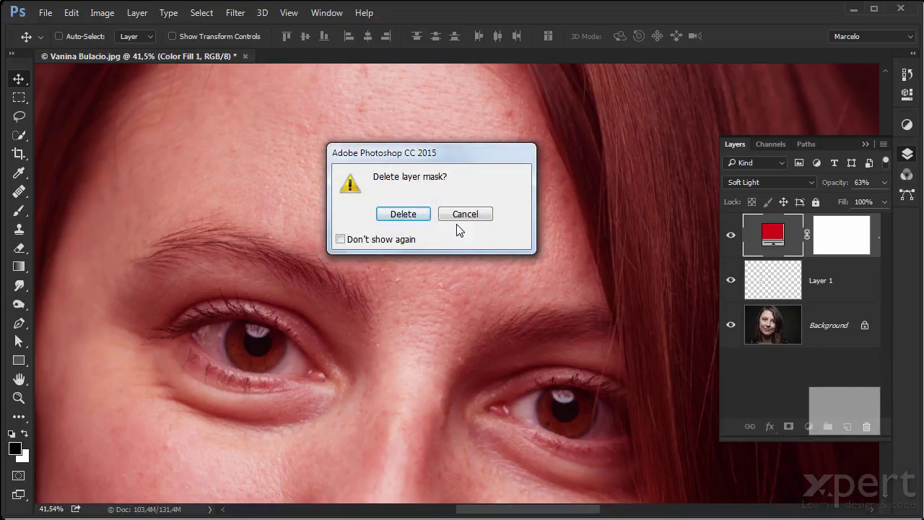
pyautogui.click(490, 214)
pyautogui.moveTo(771, 230); pyautogui.dragTo(866, 426)
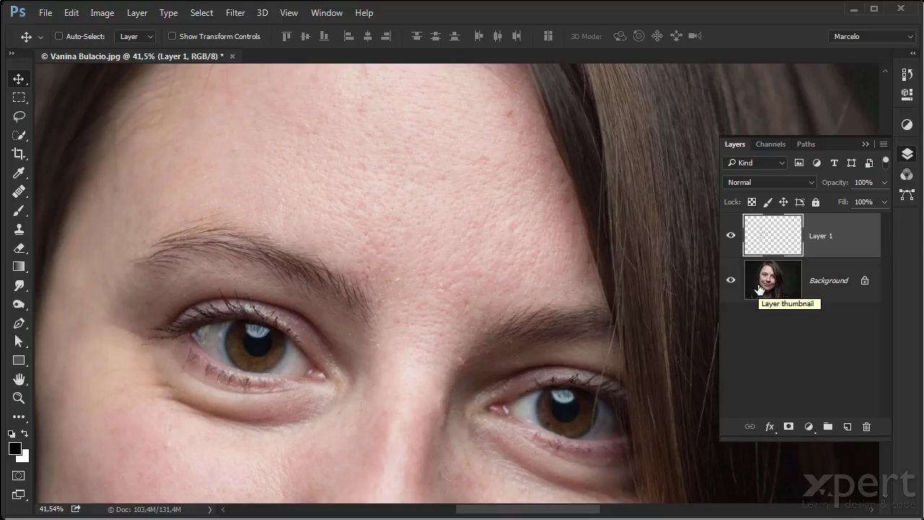
# Stamp the retouched image into a new merged layer above Layer 1 and check it by hiding and showing it.
pyautogui.press('ctrl')
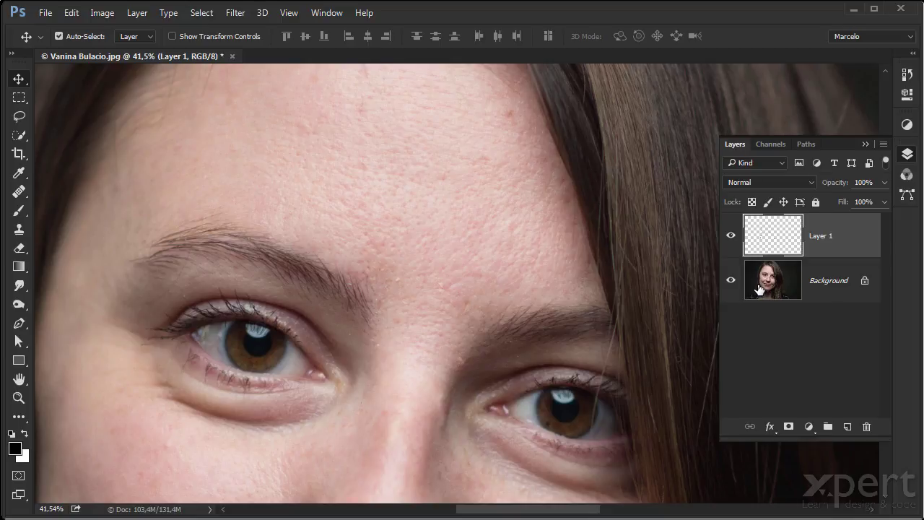
pyautogui.hotkey('ctrl', 'shift', 'alt', 'e')
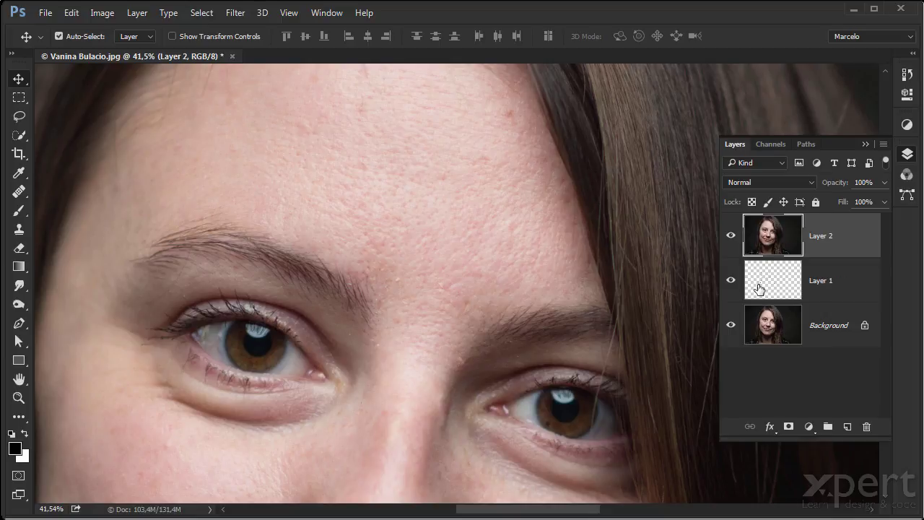
pyautogui.click(731, 237)
pyautogui.click(732, 236)
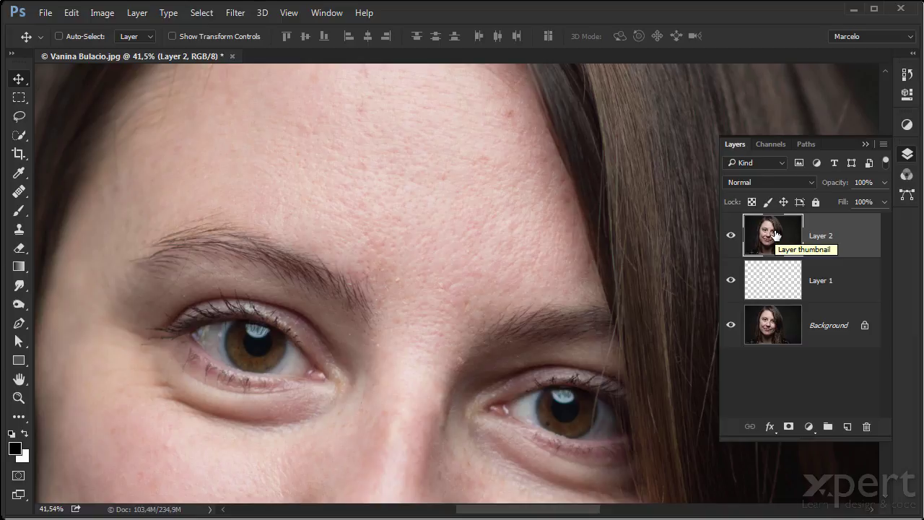
# Duplicate the merged Layer 2 and hide the duplicate.
pyautogui.press('ctrl')
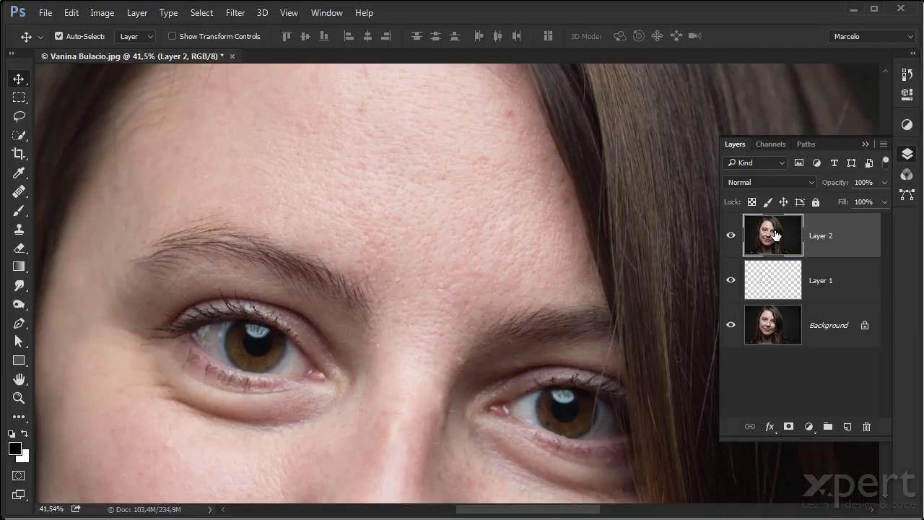
pyautogui.hotkey('ctrl', 'j')
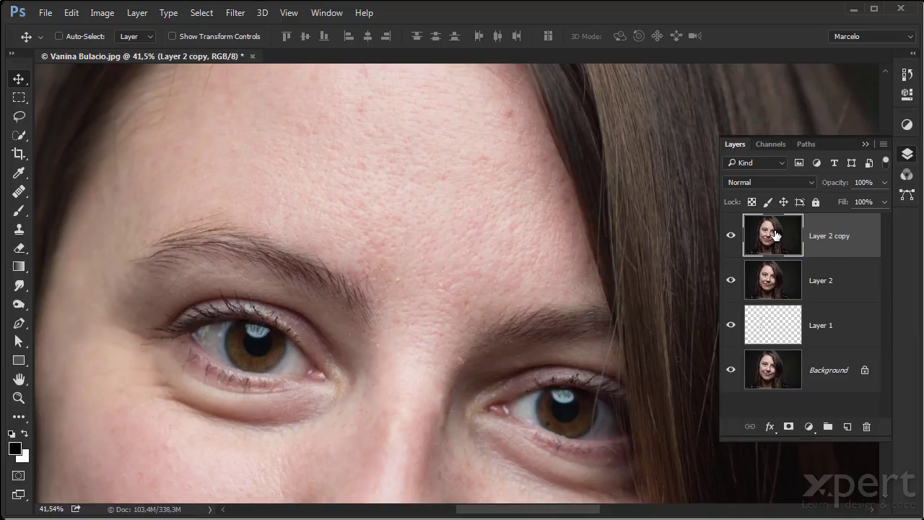
pyautogui.click(731, 235)
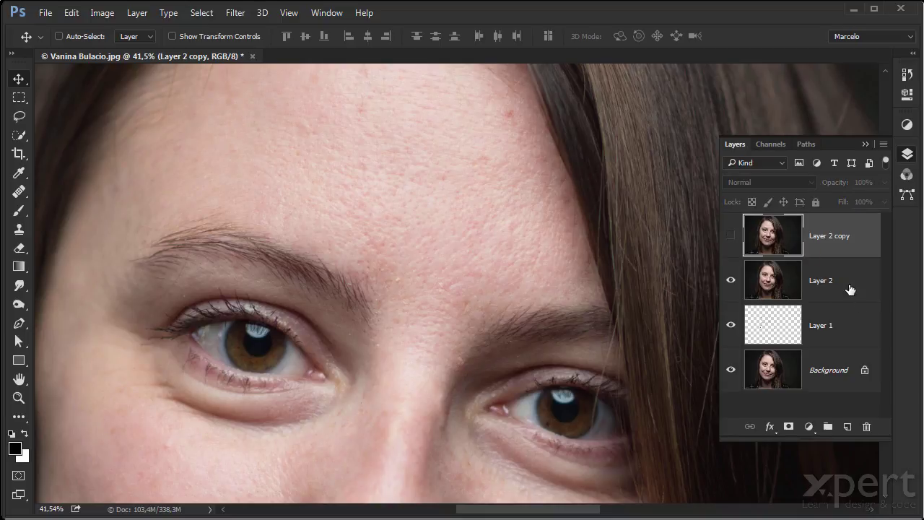
# Rename Layer 2 as "Desenfoque.".
pyautogui.click(836, 286)
pyautogui.doubleClick(838, 287)
pyautogui.write('Desenfoque.')
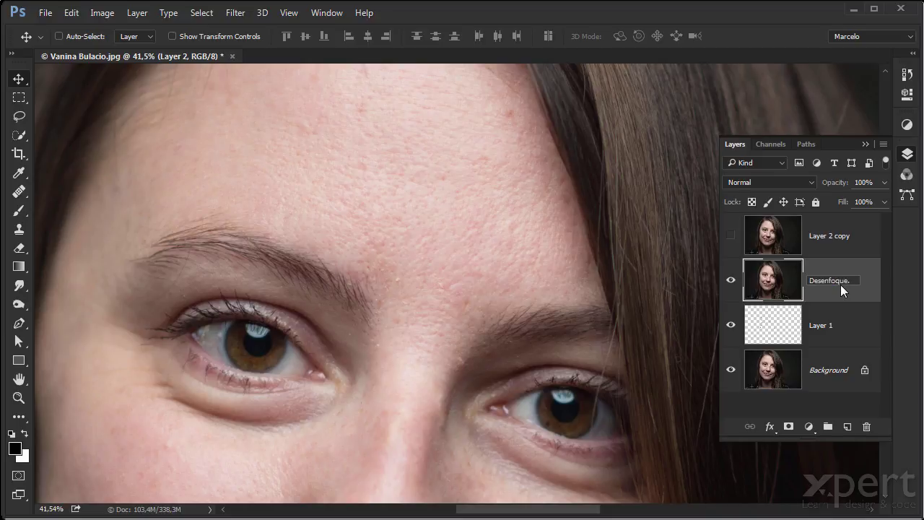
pyautogui.press('Return')
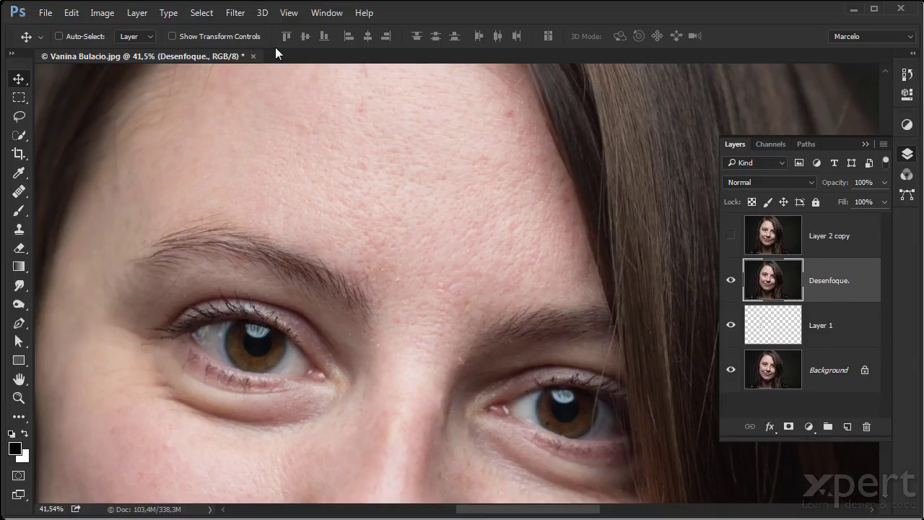
# Try the Median noise filter with a 21-pixel radius on the Desenfoque layer.
pyautogui.click(235, 13)
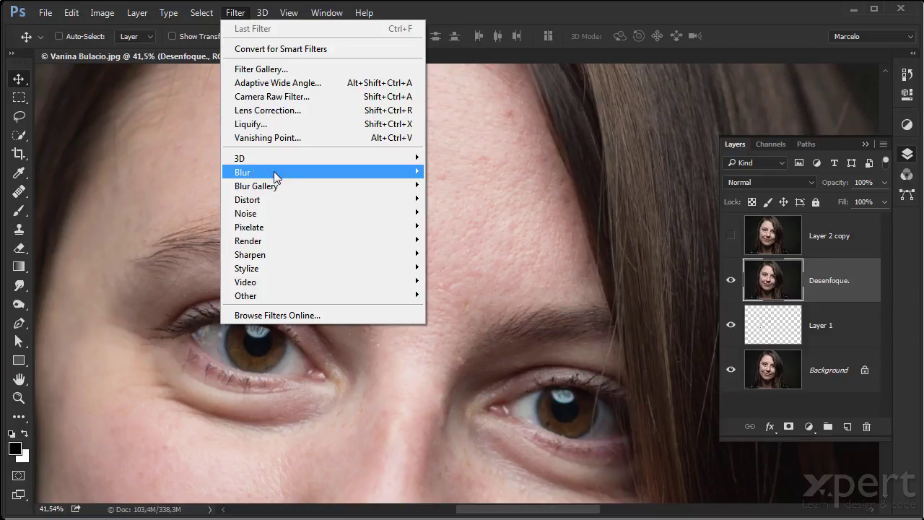
pyautogui.moveTo(275, 175)
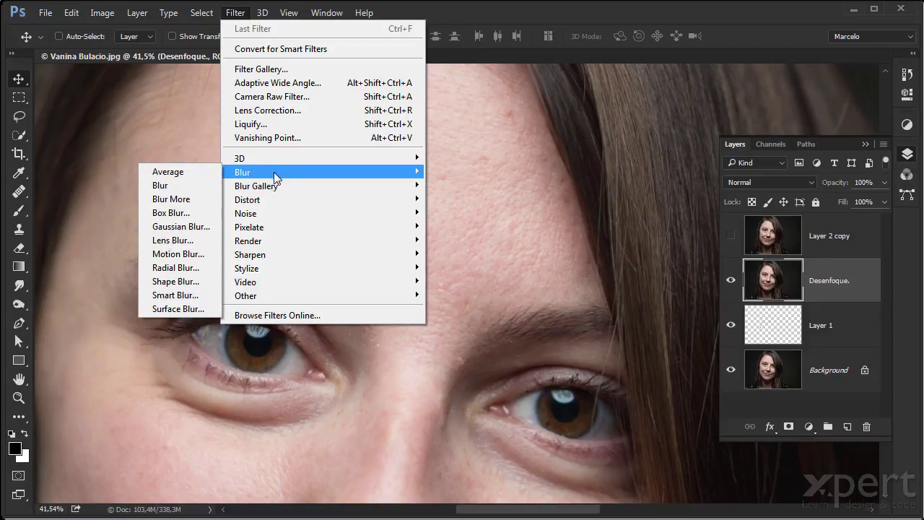
pyautogui.moveTo(275, 211)
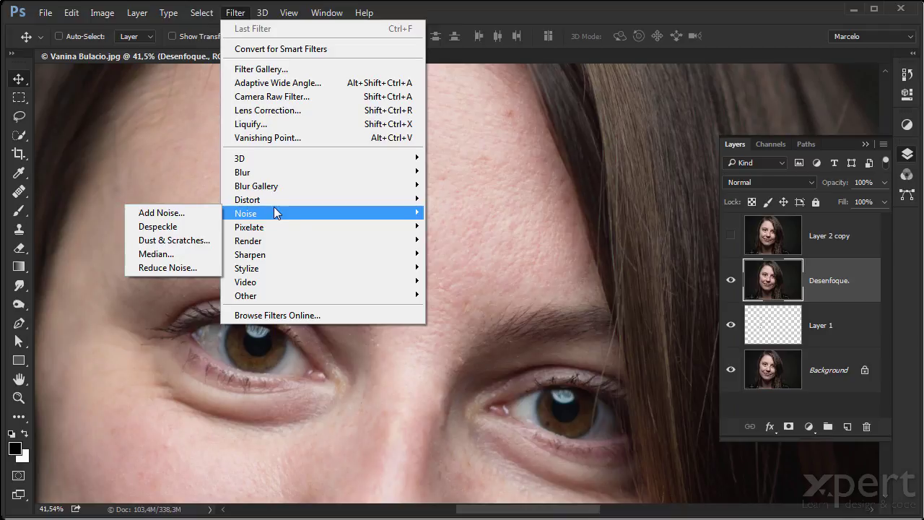
pyautogui.click(155, 258)
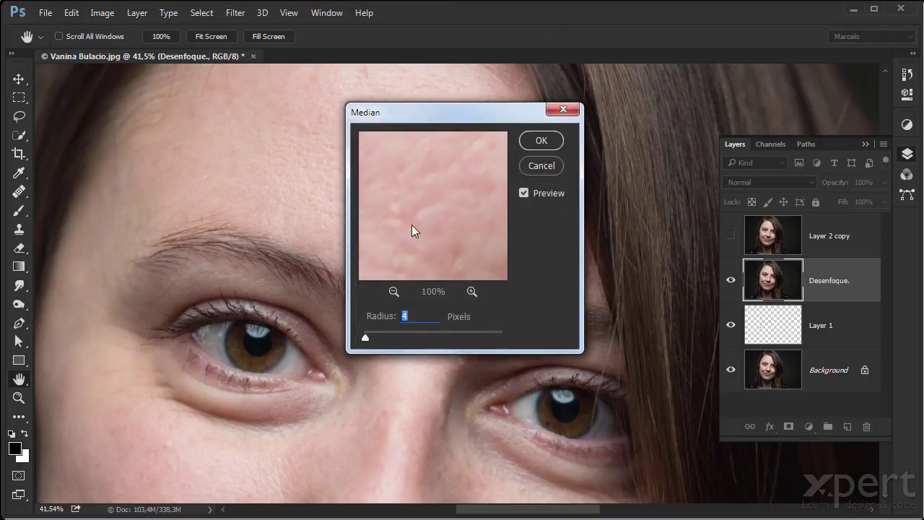
pyautogui.moveTo(366, 343); pyautogui.dragTo(378, 340)
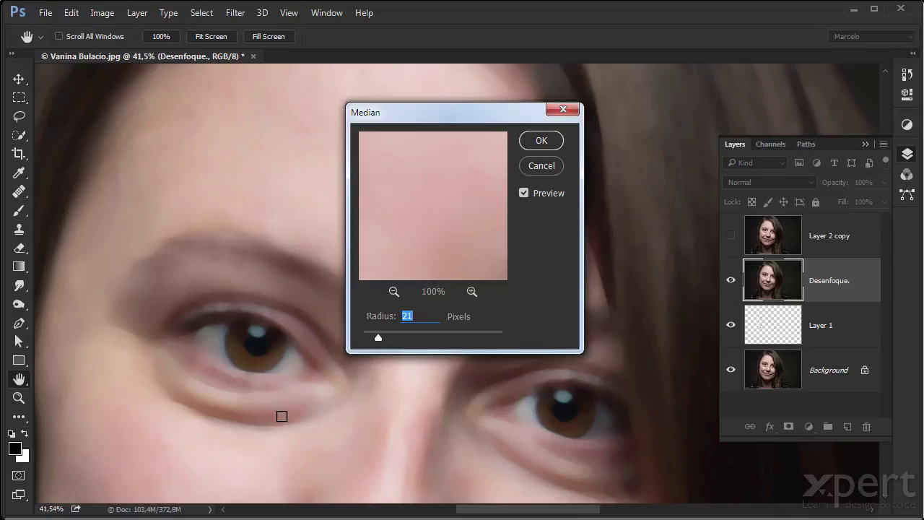
pyautogui.click(538, 140)
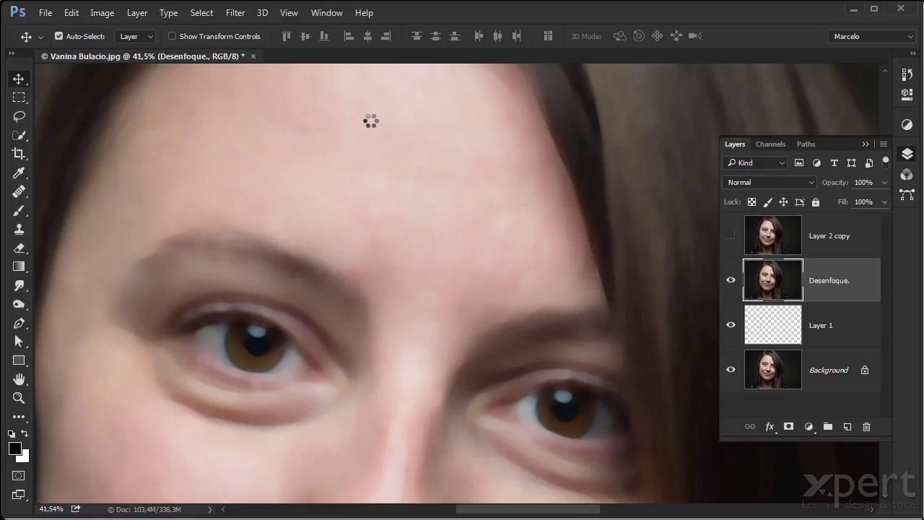
# Apply a Surface Blur to the Desenfoque layer with a radius of 40 pixels and a threshold of 35 levels.
pyautogui.click(232, 13)
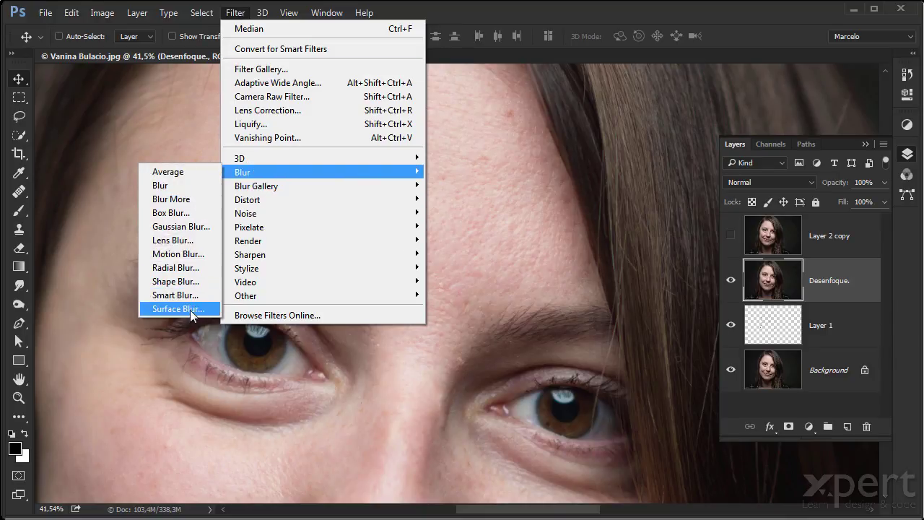
pyautogui.click(187, 310)
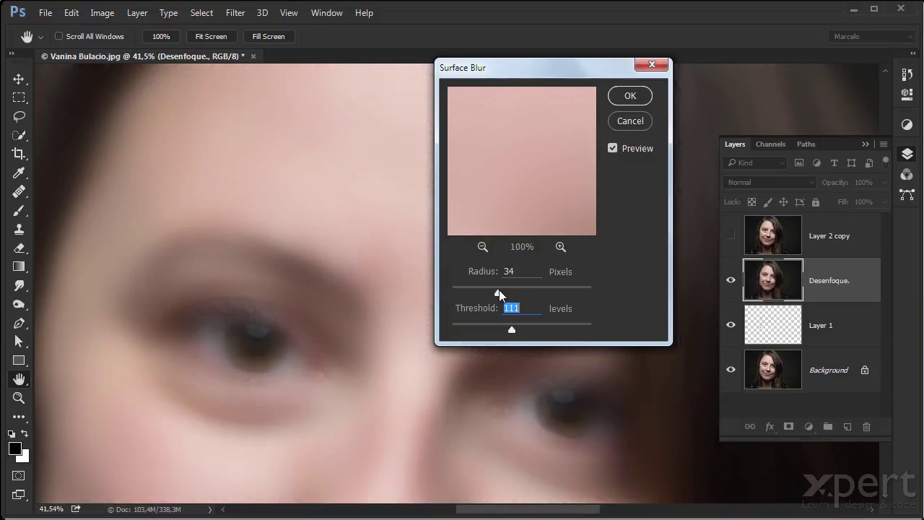
pyautogui.moveTo(512, 331); pyautogui.dragTo(478, 330)
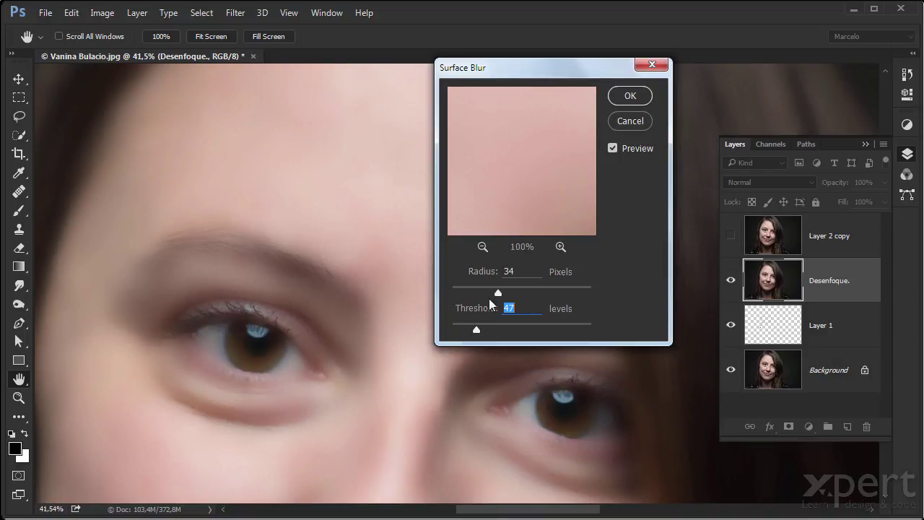
pyautogui.doubleClick(514, 271)
pyautogui.write('40')
pyautogui.write('35')
pyautogui.press('Return')
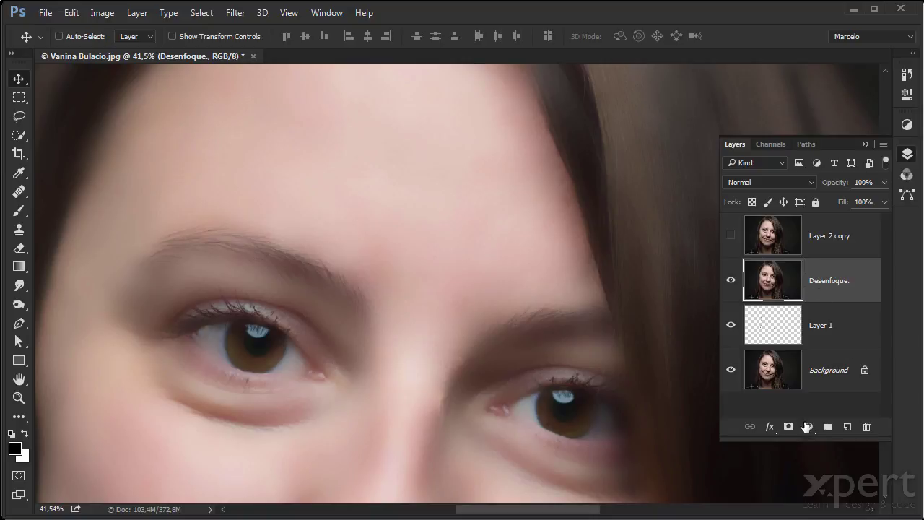
# Try adding an inverted layer mask to the Desenfoque layer, and delete that mask without applying it.
pyautogui.click(789, 427)
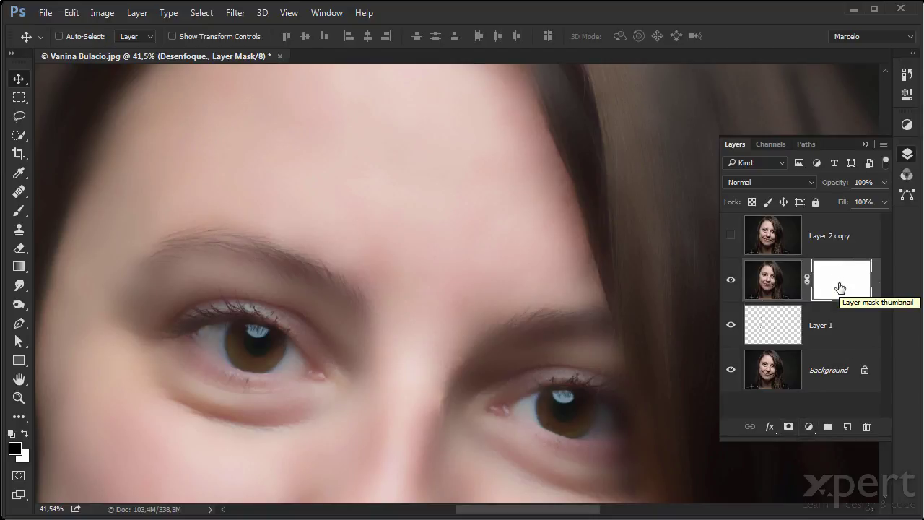
pyautogui.press('ctrl')
pyautogui.hotkey('ctrl', 'i')
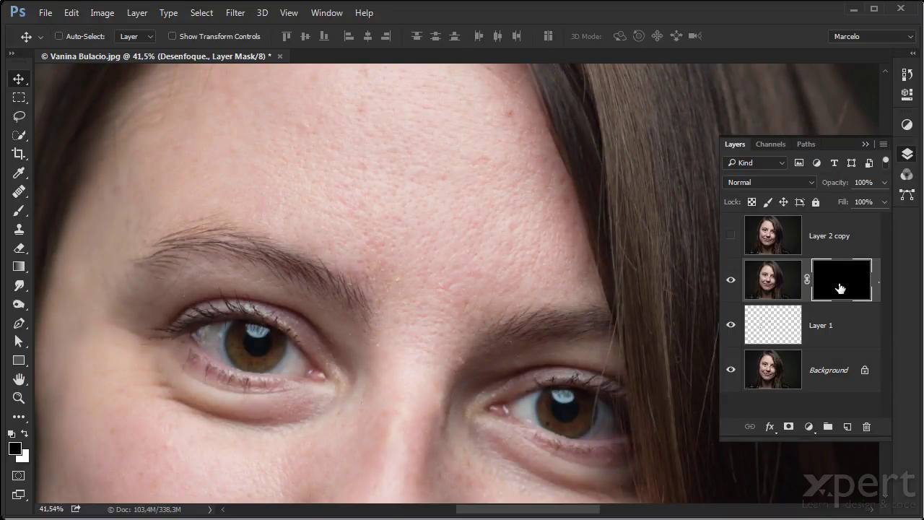
pyautogui.moveTo(845, 285); pyautogui.dragTo(866, 431)
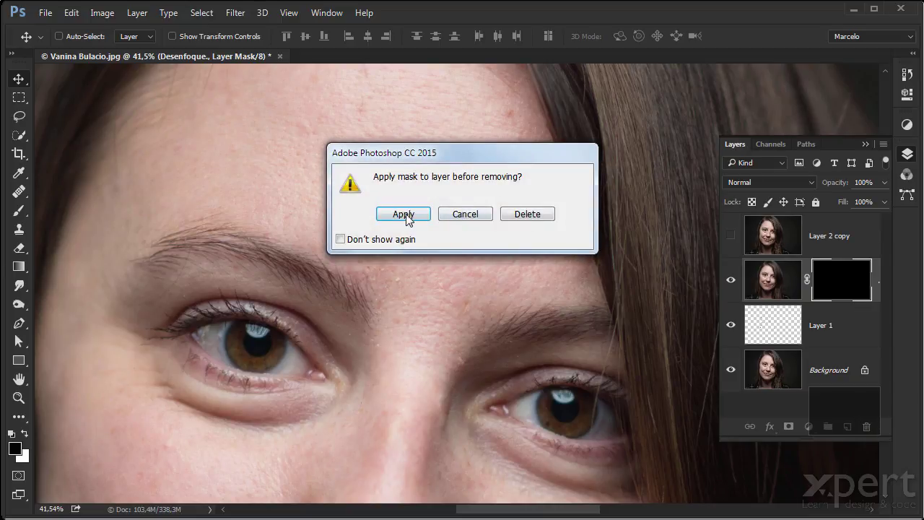
pyautogui.click(533, 214)
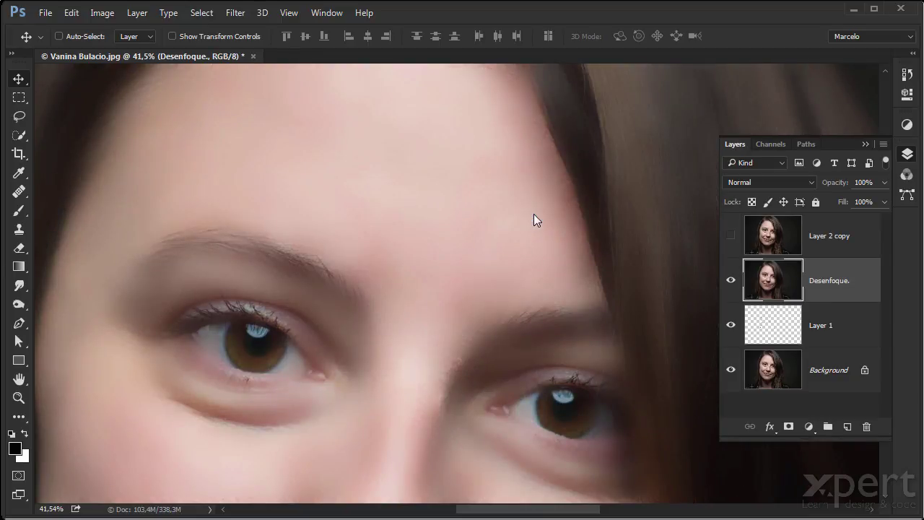
# Add a black layer mask to the Desenfoque layer and paint white over the forehead with a soft 444-pixel brush.
pyautogui.keyDown('alt'); pyautogui.click(790, 427); pyautogui.keyUp('alt')
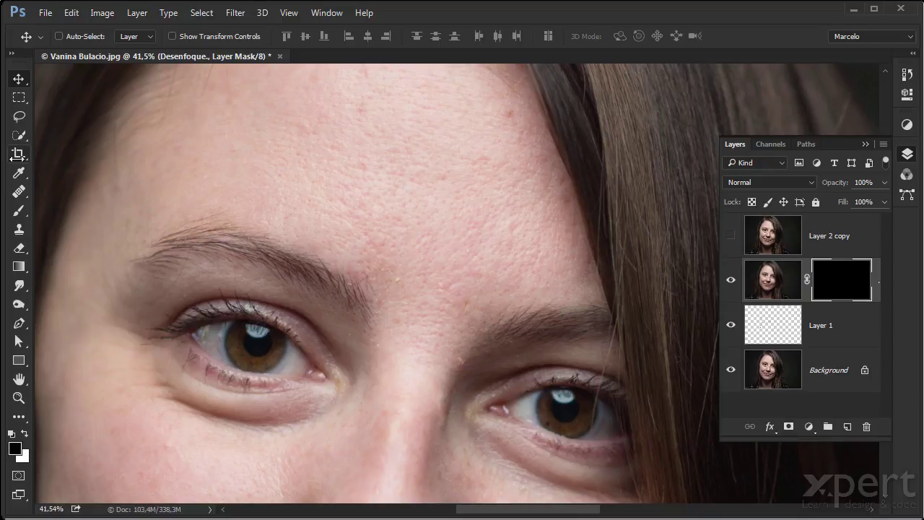
pyautogui.click(19, 210)
pyautogui.moveTo(289, 169); pyautogui.dragTo(354, 181)
pyautogui.click(25, 433)
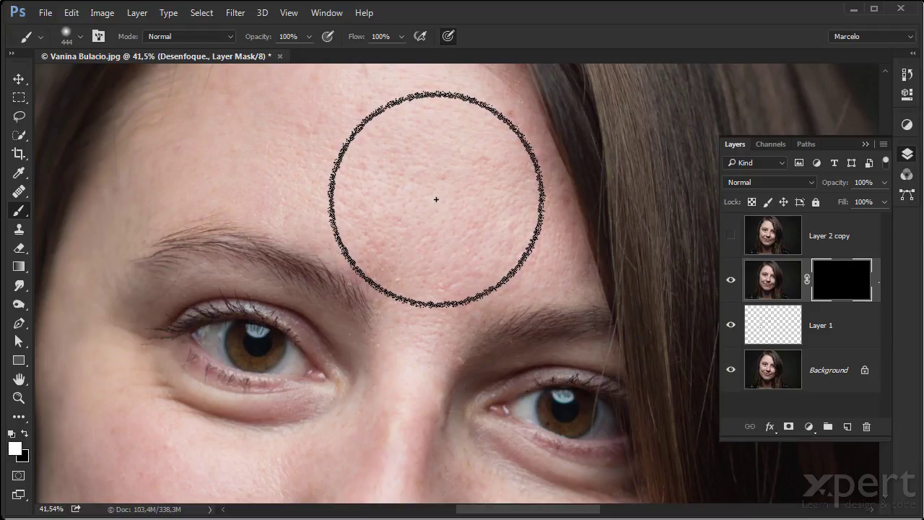
pyautogui.moveTo(444, 195); pyautogui.dragTo(412, 268)
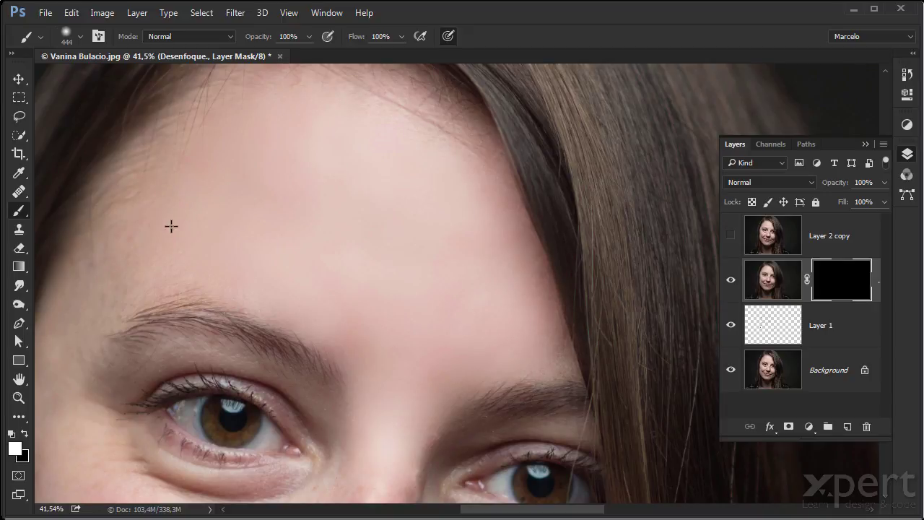
pyautogui.moveTo(157, 230); pyautogui.dragTo(184, 218)
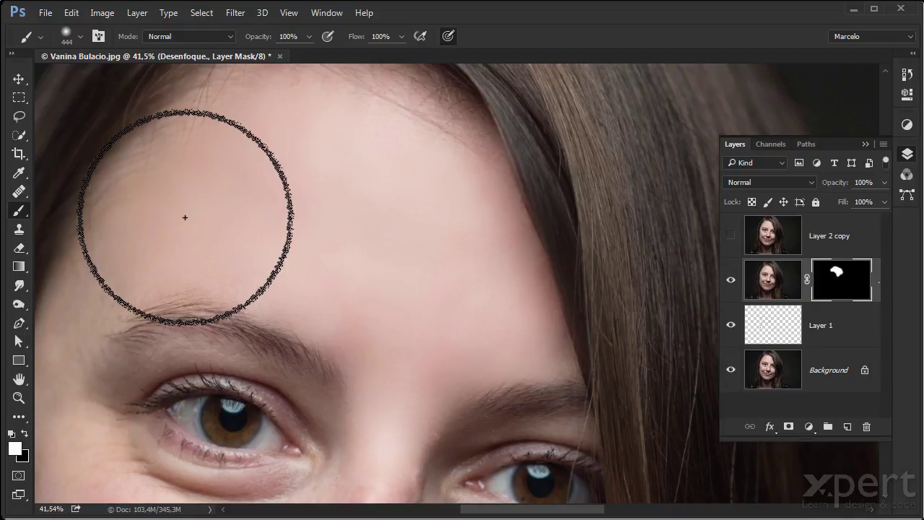
# Examine the smoothed forehead at several magnifications and compare it with the Desenfoque layer hidden and shown.
pyautogui.hotkey('ctrl', '1')
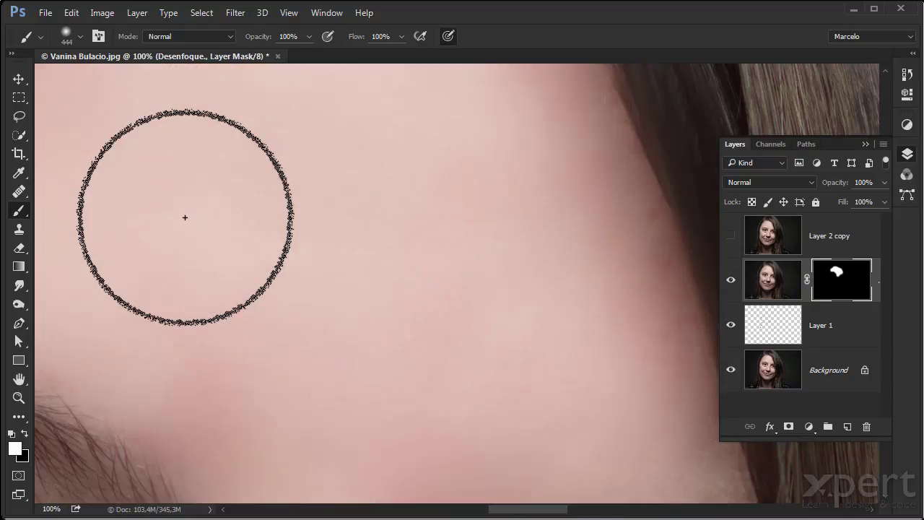
pyautogui.moveTo(184, 217); pyautogui.dragTo(424, 321)
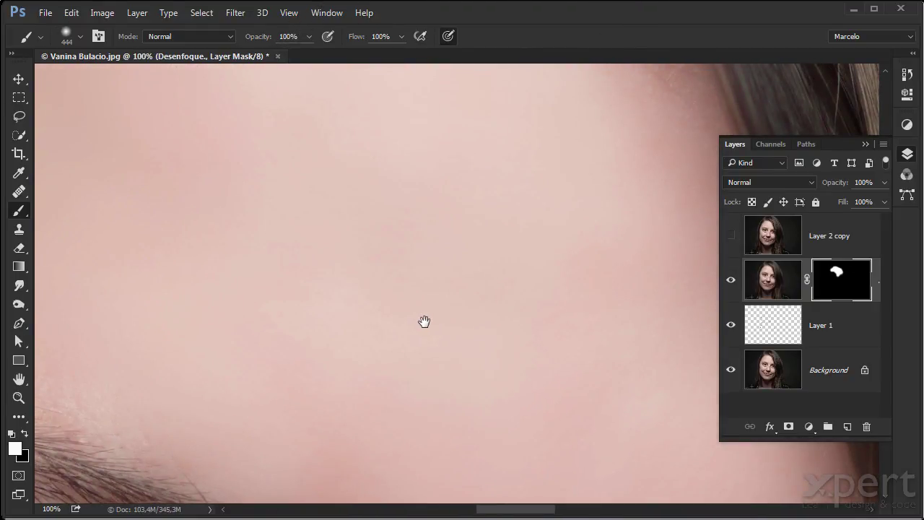
pyautogui.hotkey('ctrl', '-')
pyautogui.hotkey('ctrl', '-')
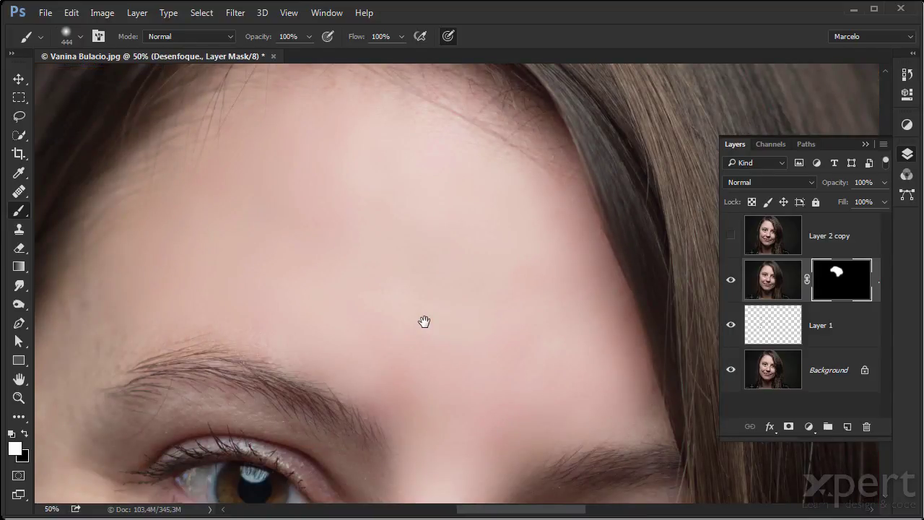
pyautogui.hotkey('ctrl', '+')
pyautogui.moveTo(353, 242); pyautogui.dragTo(380, 282)
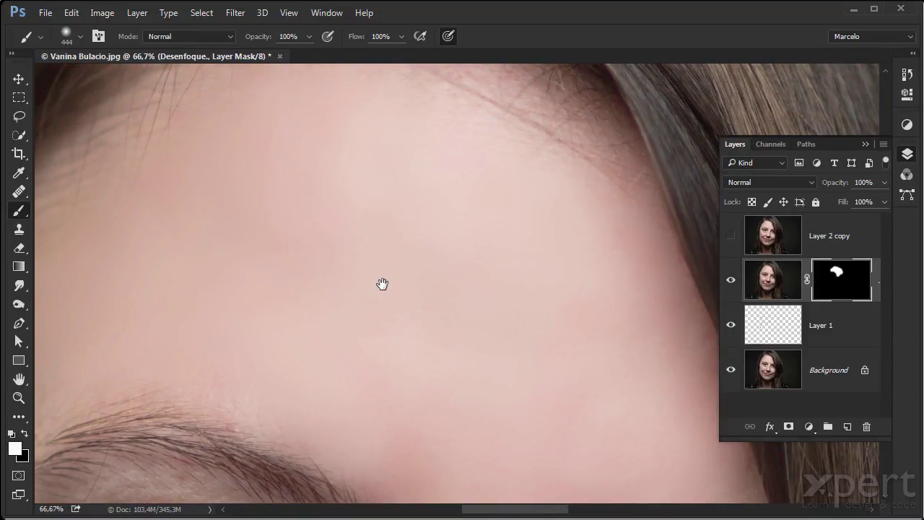
pyautogui.click(731, 283)
pyautogui.click(731, 283)
pyautogui.click(730, 283)
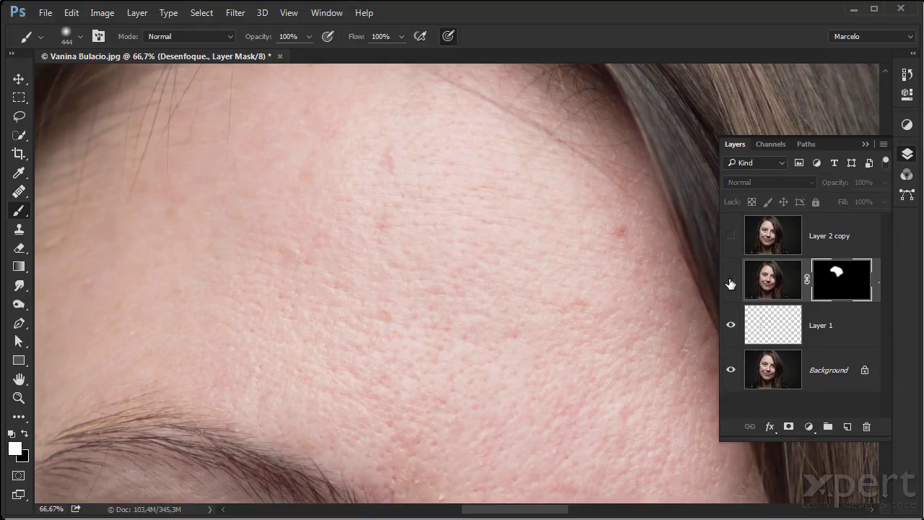
pyautogui.click(730, 283)
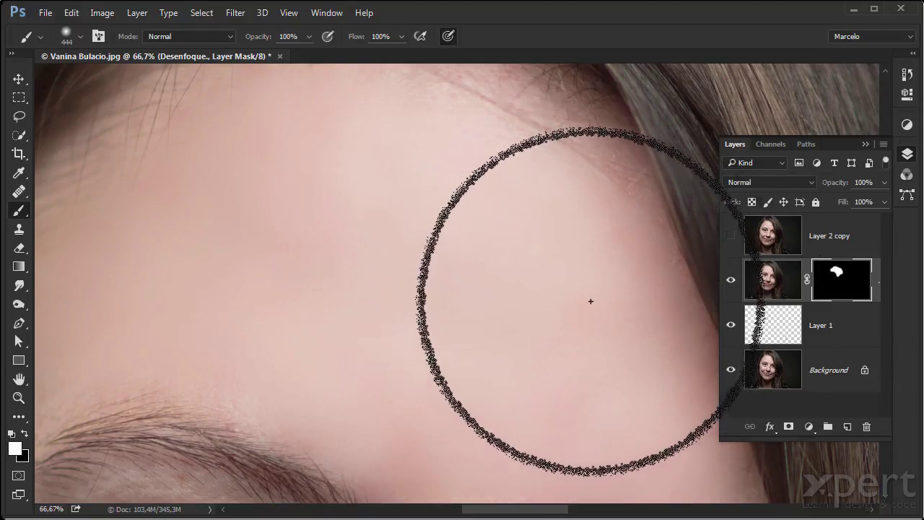
# Apply a 30-pixel Gaussian Blur to the Desenfoque layer's image and check it with the layer mask temporarily disabled.
pyautogui.click(772, 287)
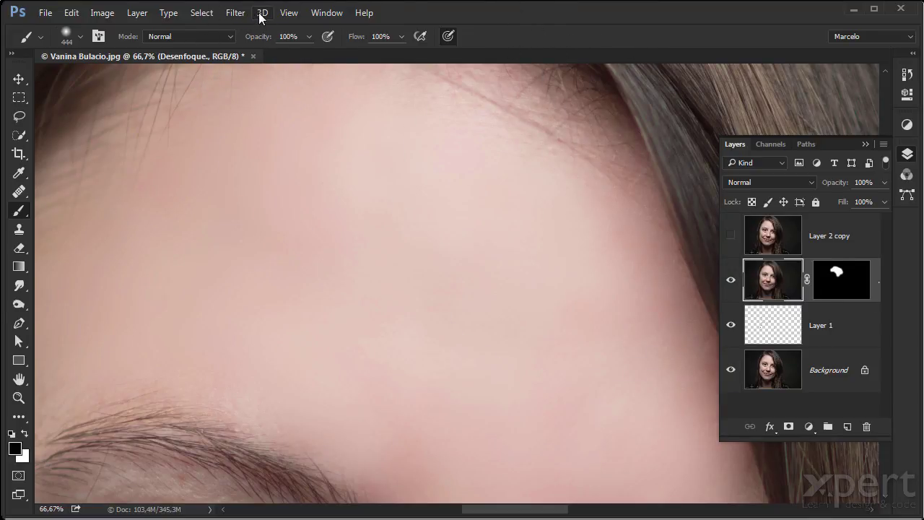
pyautogui.click(234, 13)
pyautogui.moveTo(281, 178)
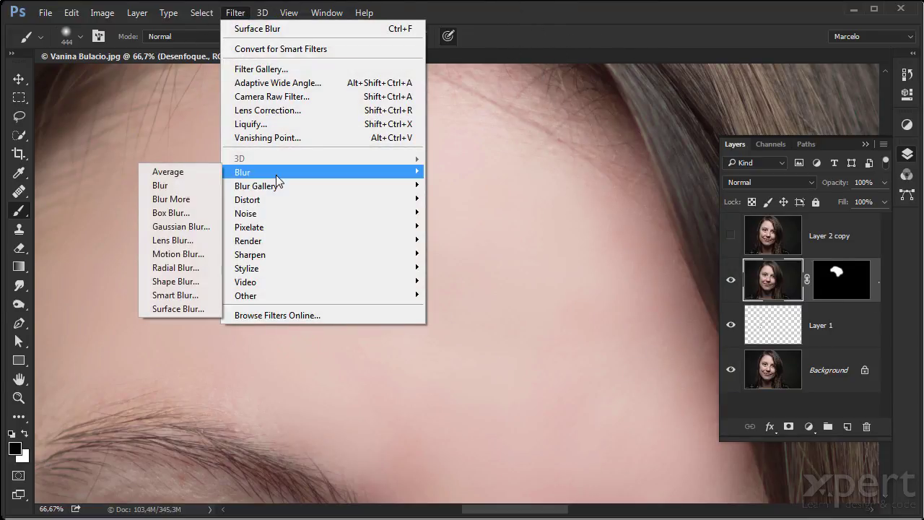
pyautogui.click(190, 227)
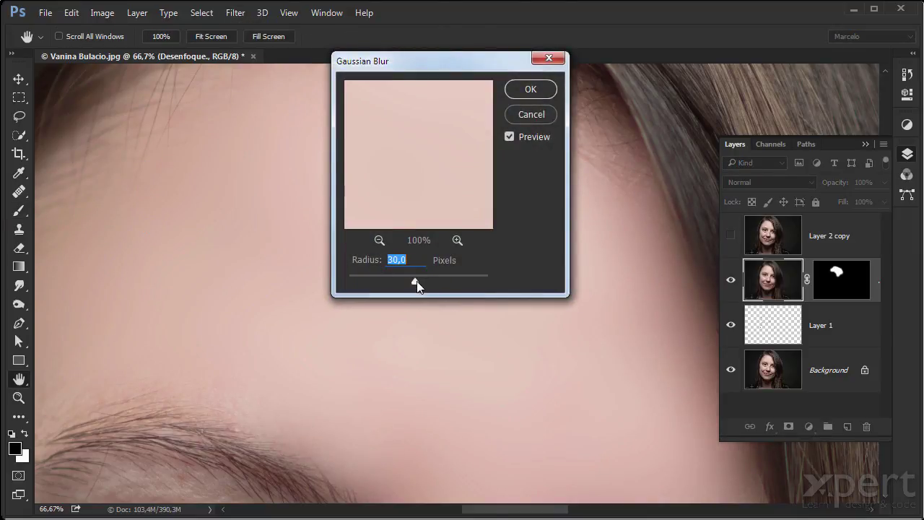
pyautogui.click(531, 88)
pyautogui.press('b')
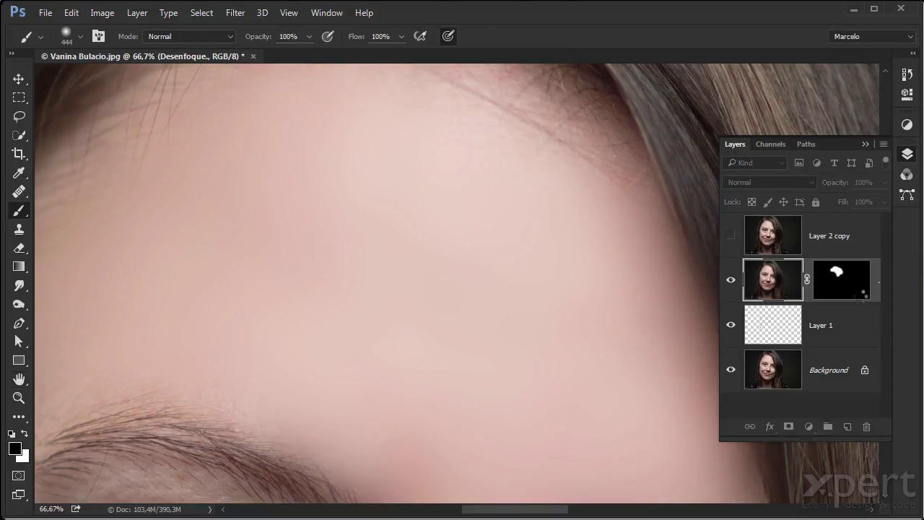
pyautogui.keyDown('shift'); pyautogui.click(841, 280); pyautogui.keyUp('shift')
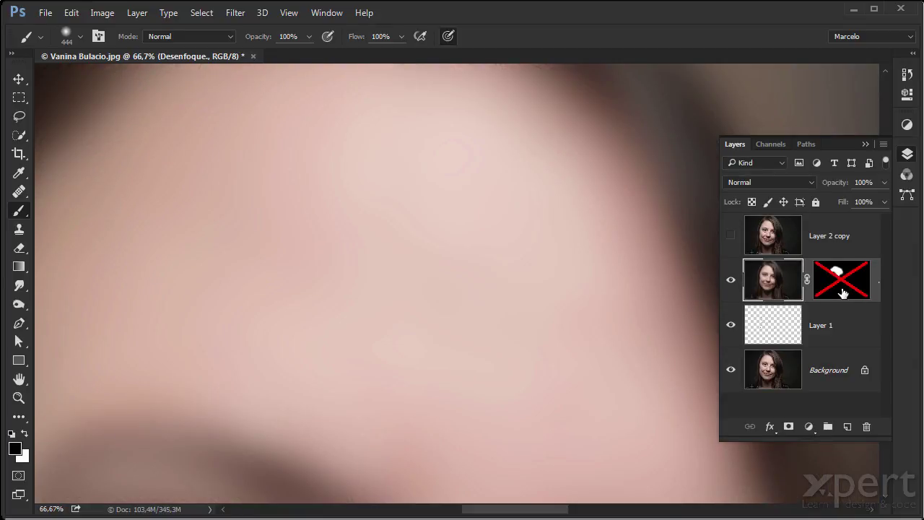
pyautogui.keyDown('shift'); pyautogui.click(842, 292); pyautogui.keyUp('shift')
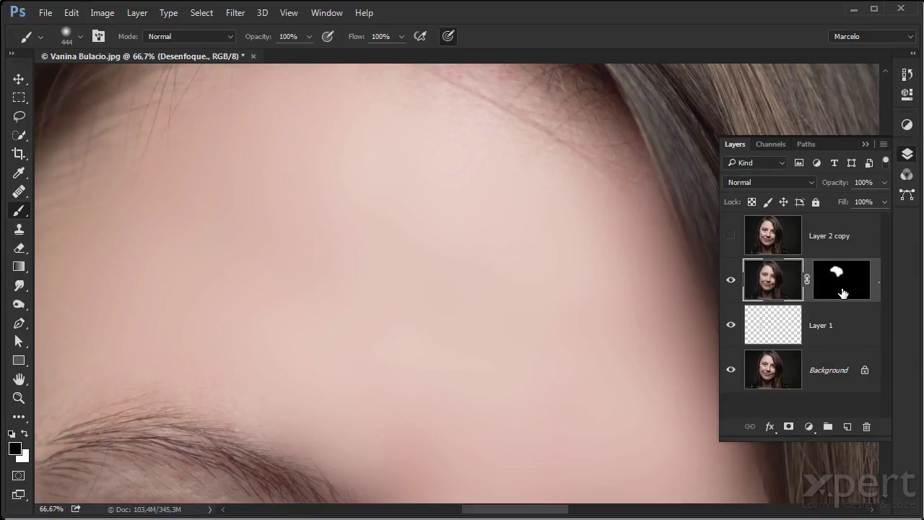
# Show the Layer 2 copy and rename it as "Poros".
pyautogui.click(731, 234)
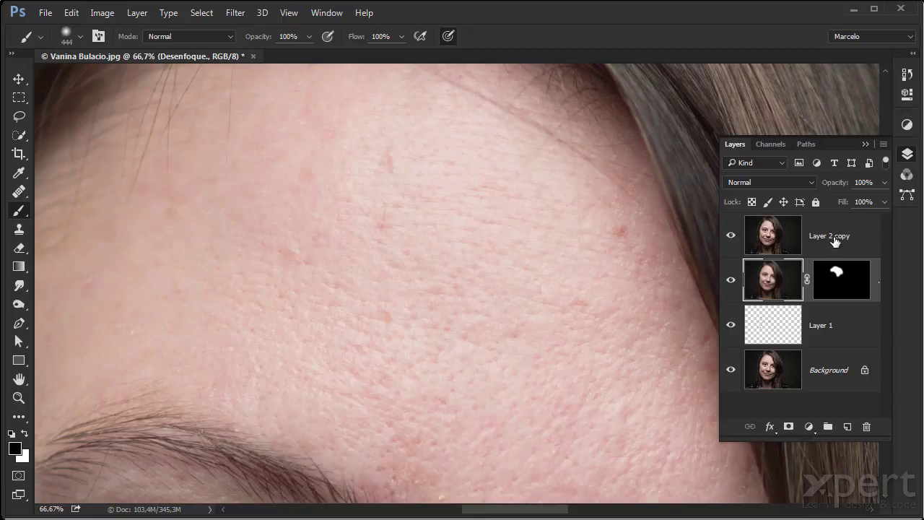
pyautogui.doubleClick(825, 236)
pyautogui.write('Po')
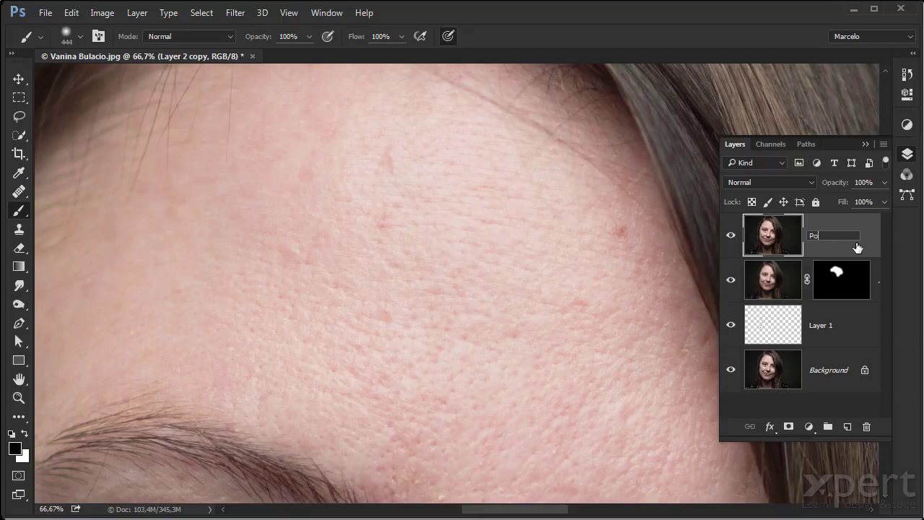
pyautogui.press('Return')
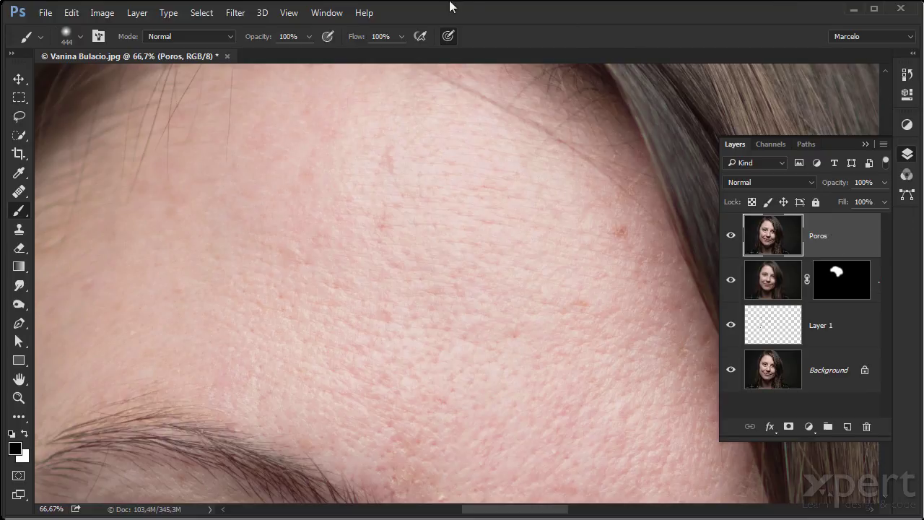
# Apply a High Pass filter with a 1-pixel radius to the Poros layer and set its blend mode to Linear Light.
pyautogui.click(235, 12)
pyautogui.moveTo(276, 295)
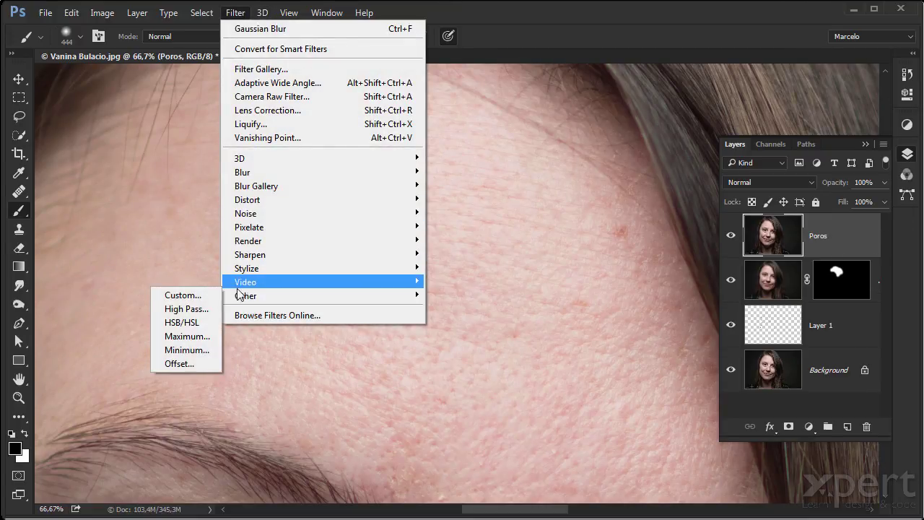
pyautogui.click(189, 309)
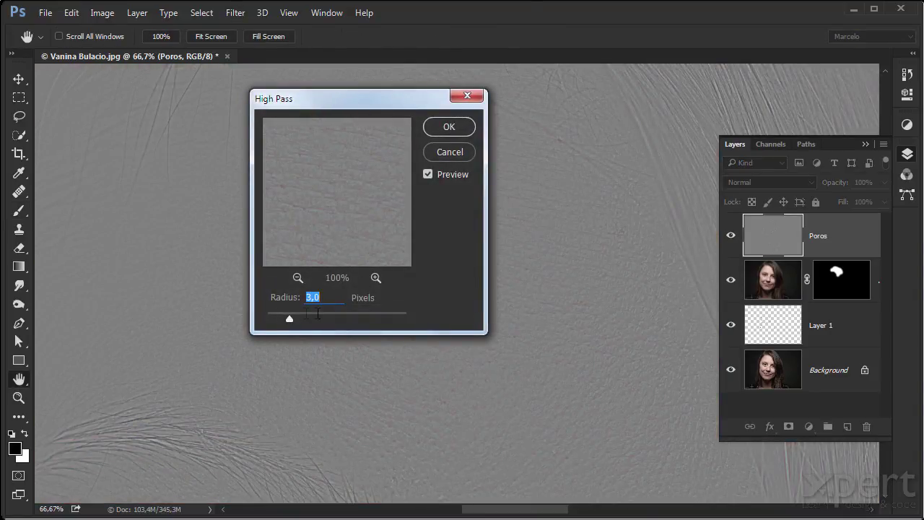
pyautogui.write('1')
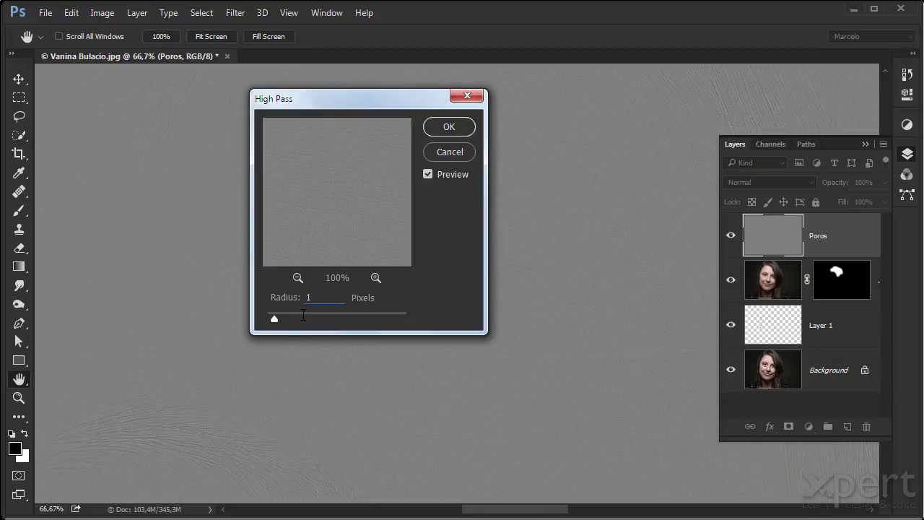
pyautogui.click(447, 127)
pyautogui.press('b')
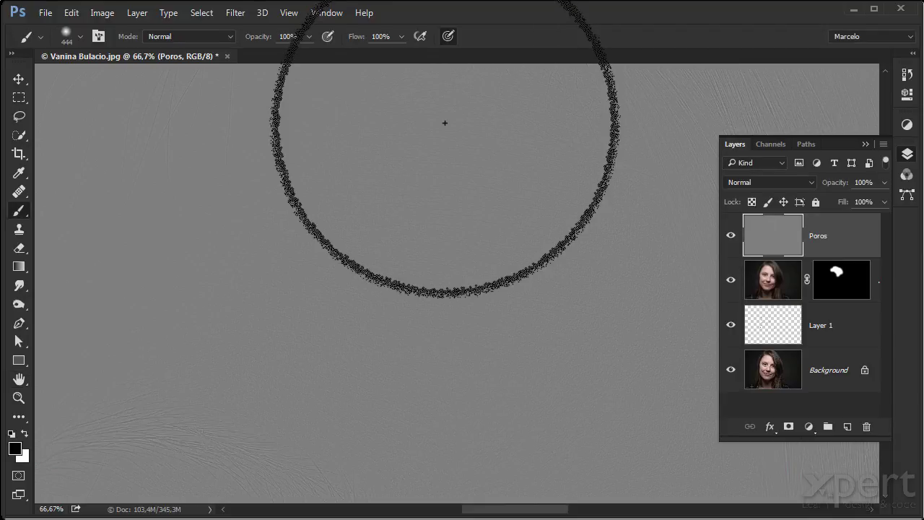
pyautogui.click(764, 177)
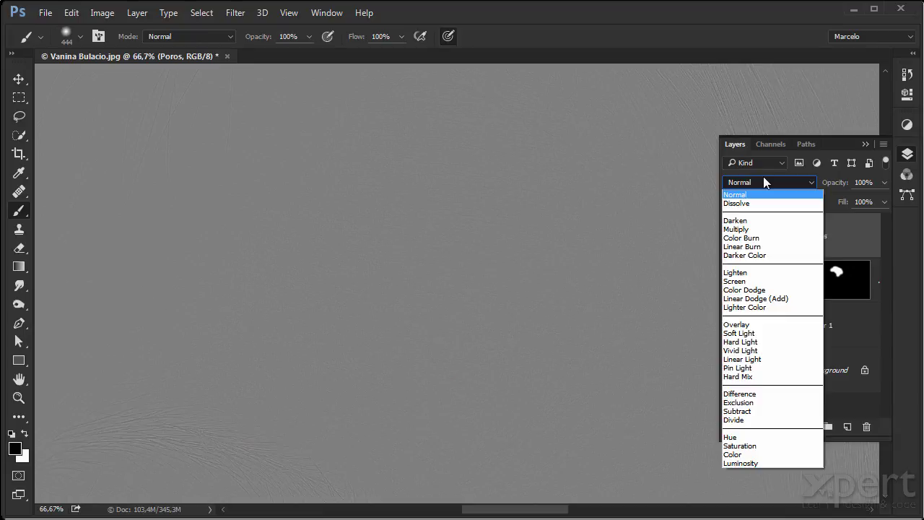
pyautogui.click(768, 360)
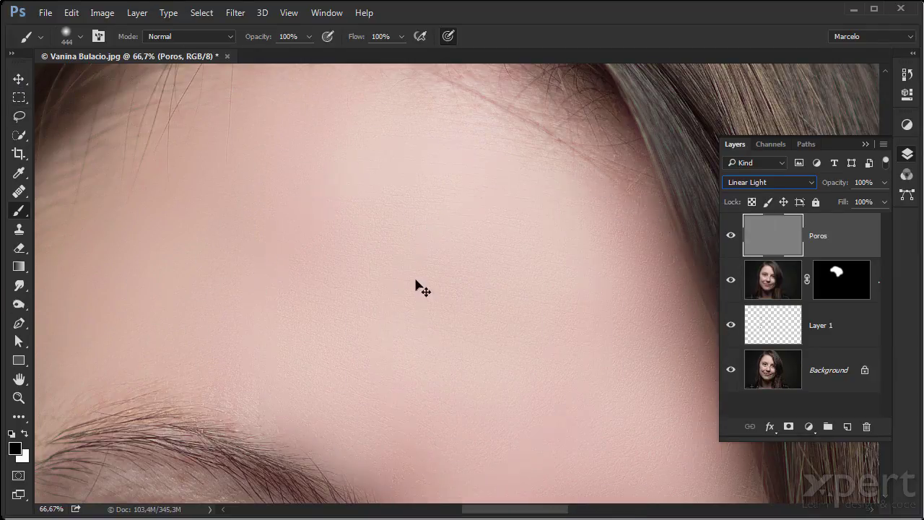
# Examine the pore texture on the forehead at several magnifications and compare it with the Poros layer hidden and shown.
pyautogui.moveTo(343, 212); pyautogui.dragTo(612, 412)
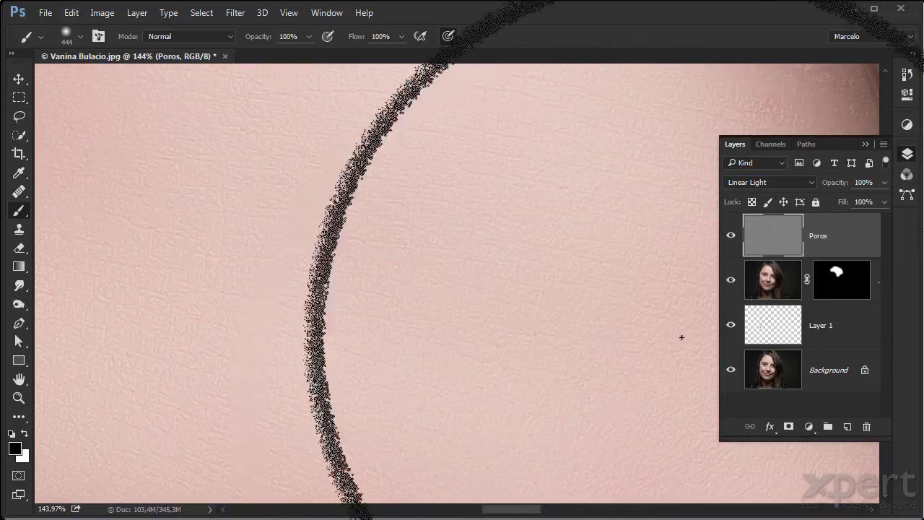
pyautogui.click(731, 238)
pyautogui.click(732, 238)
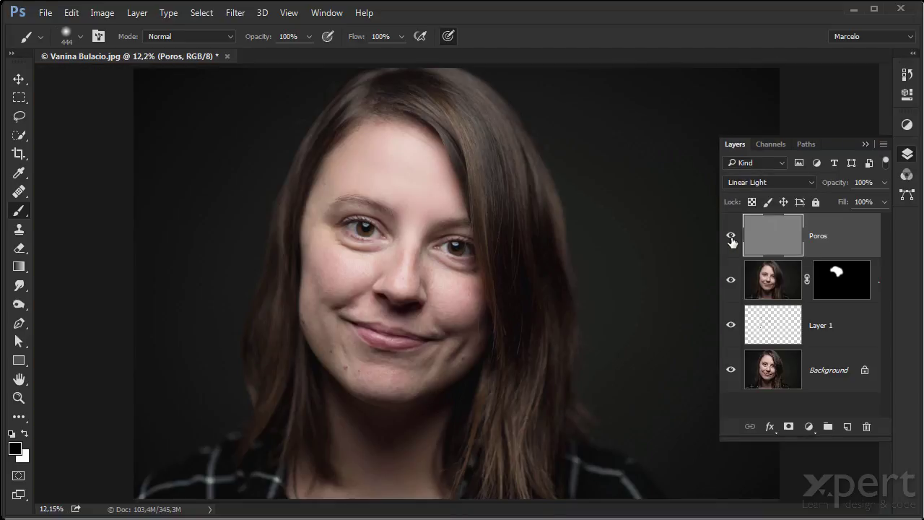
pyautogui.hotkey('ctrl', '0')
pyautogui.moveTo(328, 127); pyautogui.dragTo(535, 255)
pyautogui.click(535, 254)
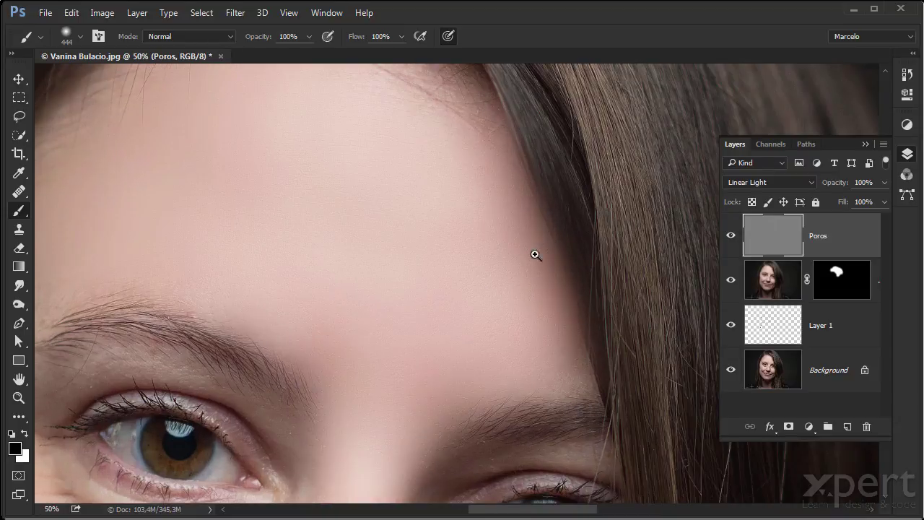
pyautogui.click(535, 254)
pyautogui.click(535, 254)
pyautogui.moveTo(385, 261); pyautogui.dragTo(427, 295)
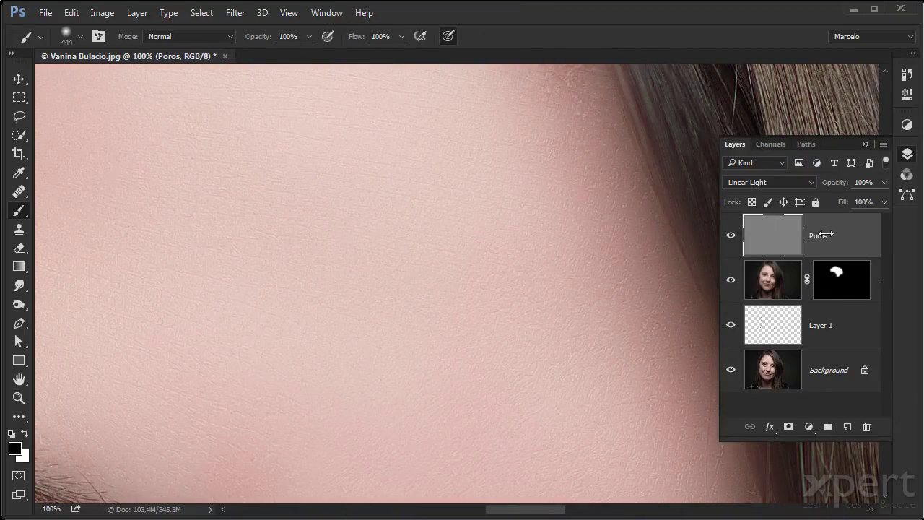
# Duplicate the Poros layer three times to intensify the pore texture and select the three copies together.
pyautogui.hotkey('ctrl', 'j')
pyautogui.hotkey('ctrl', 'j')
pyautogui.hotkey('ctrl', 'j')
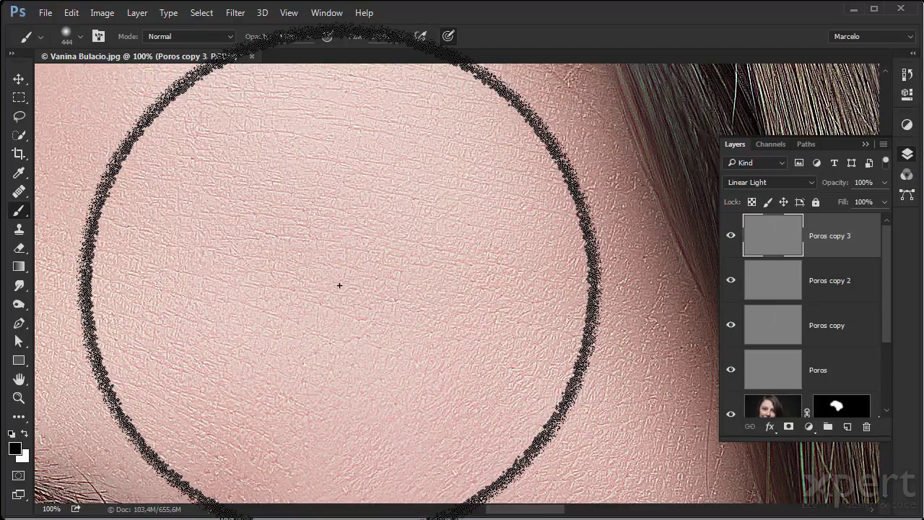
pyautogui.keyDown('shift'); pyautogui.click(846, 334); pyautogui.keyUp('shift')
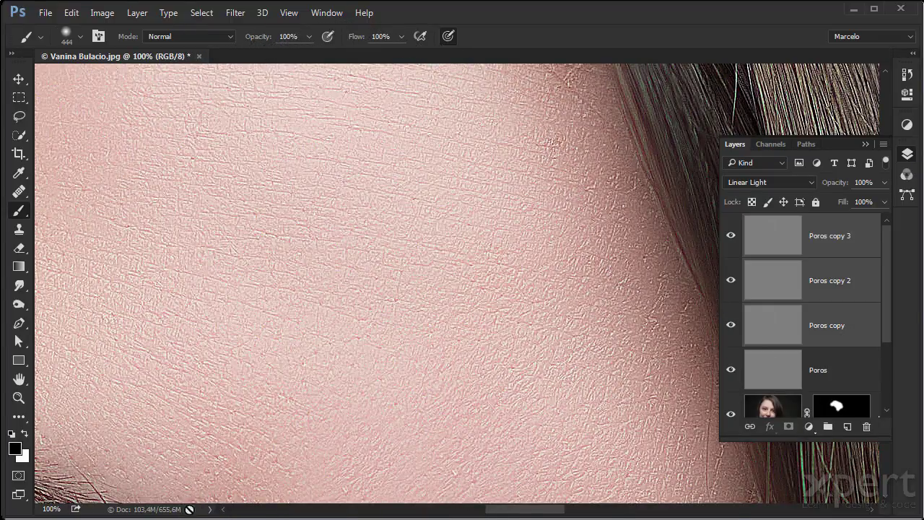
# Delete the three Poros copies and add a Brightness/Contrast adjustment layer above the Poros layer.
pyautogui.click(866, 426)
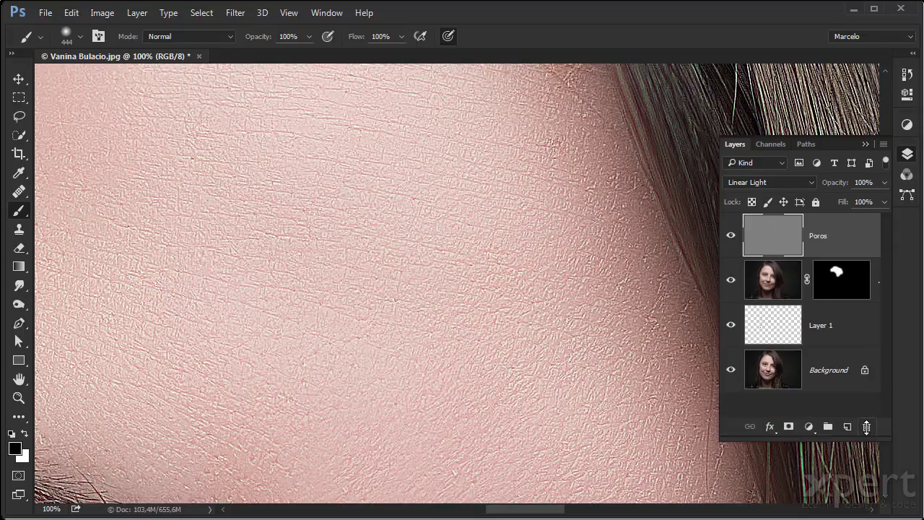
pyautogui.click(809, 427)
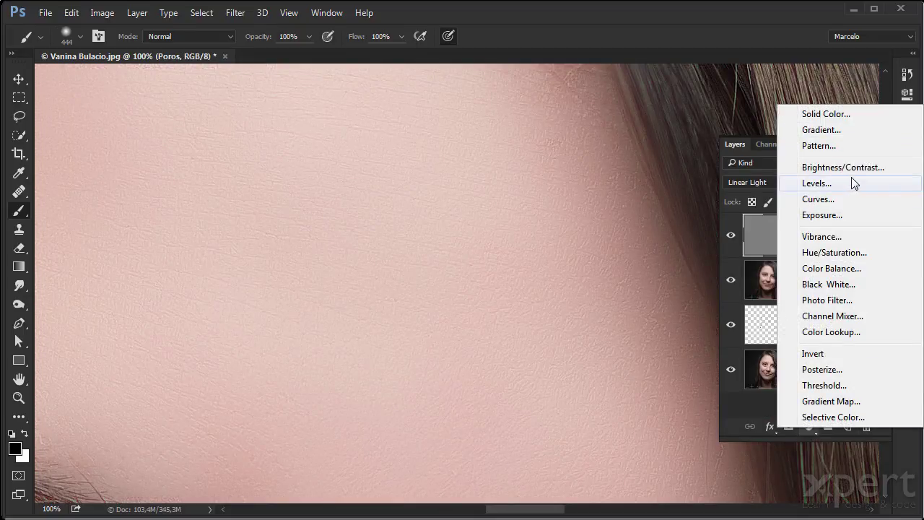
pyautogui.click(854, 168)
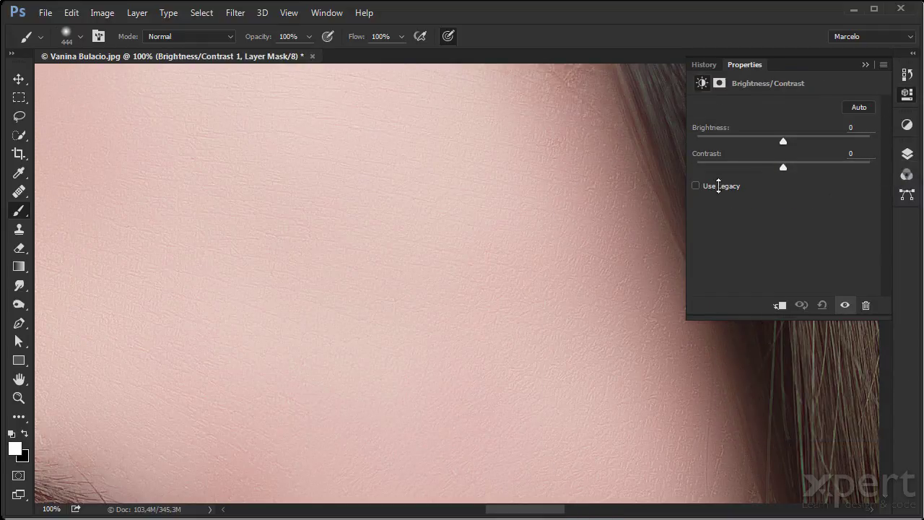
# Enable Use Legacy, try brightness -39 and contrast 9, and clip the adjustment to the Poros layer.
pyautogui.click(698, 185)
pyautogui.moveTo(782, 168); pyautogui.dragTo(750, 152)
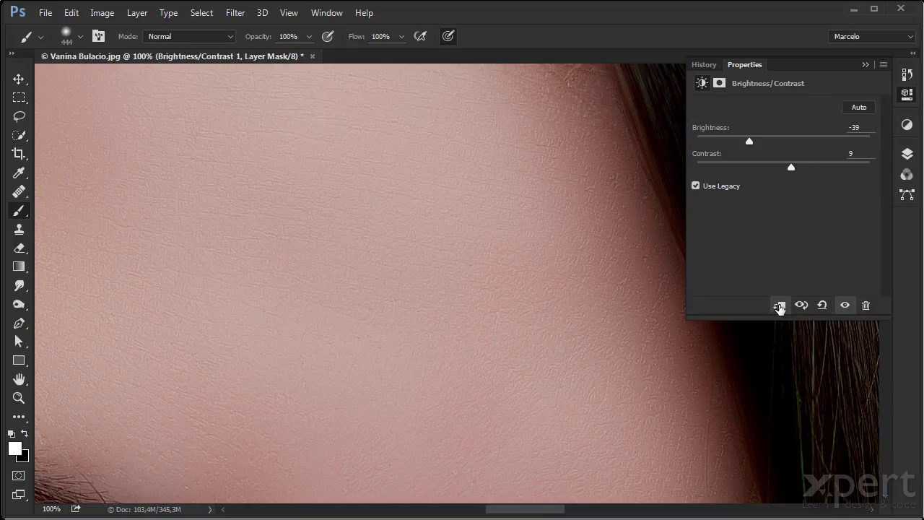
pyautogui.click(780, 307)
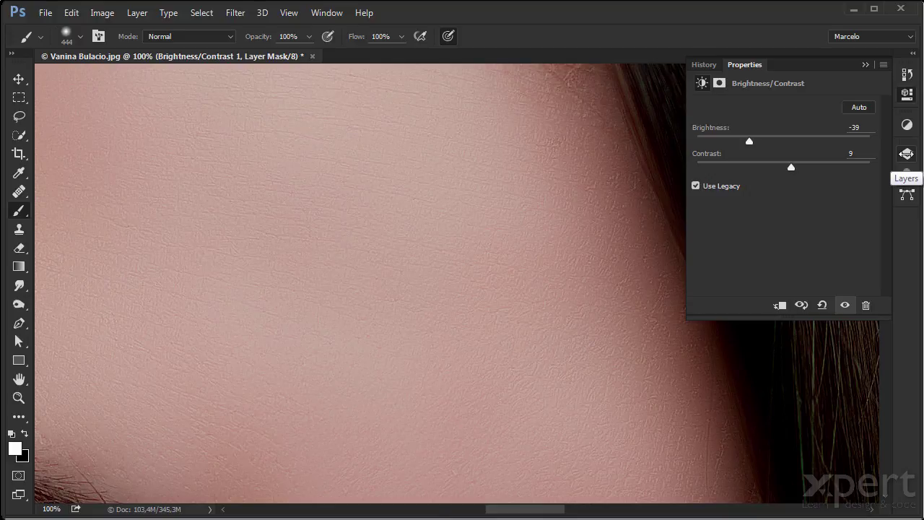
pyautogui.click(907, 154)
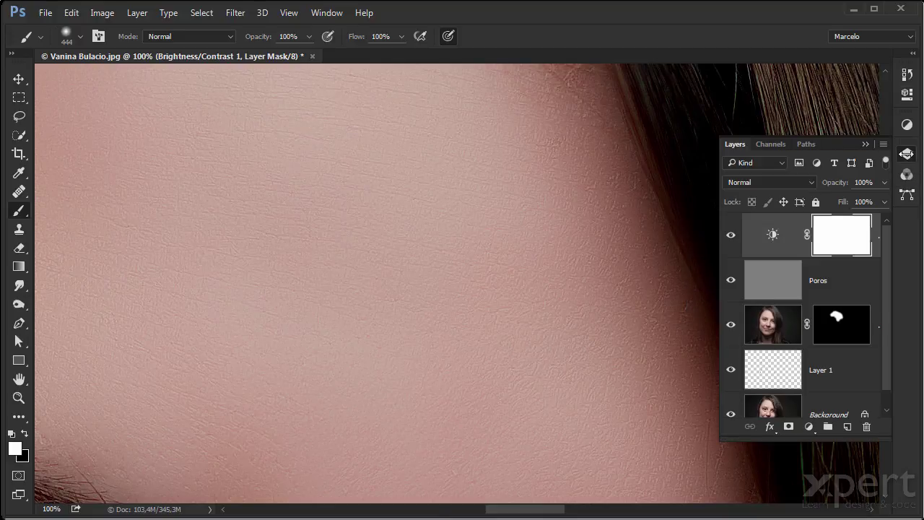
pyautogui.keyDown('alt'); pyautogui.click(796, 253); pyautogui.keyUp('alt')
pyautogui.click(772, 234)
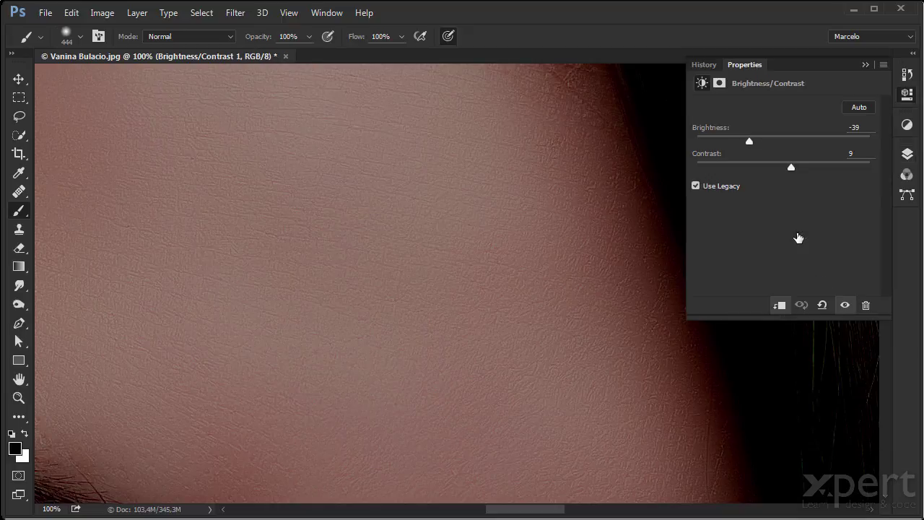
# Reset the Brightness/Contrast adjustment, enable Use Legacy and set the contrast to 6.
pyautogui.click(821, 304)
pyautogui.click(696, 187)
pyautogui.moveTo(785, 165)
pyautogui.mouseDown()
pyautogui.moveTo(827, 169)
pyautogui.moveTo(800, 178)
pyautogui.moveTo(788, 170)
pyautogui.mouseUp()
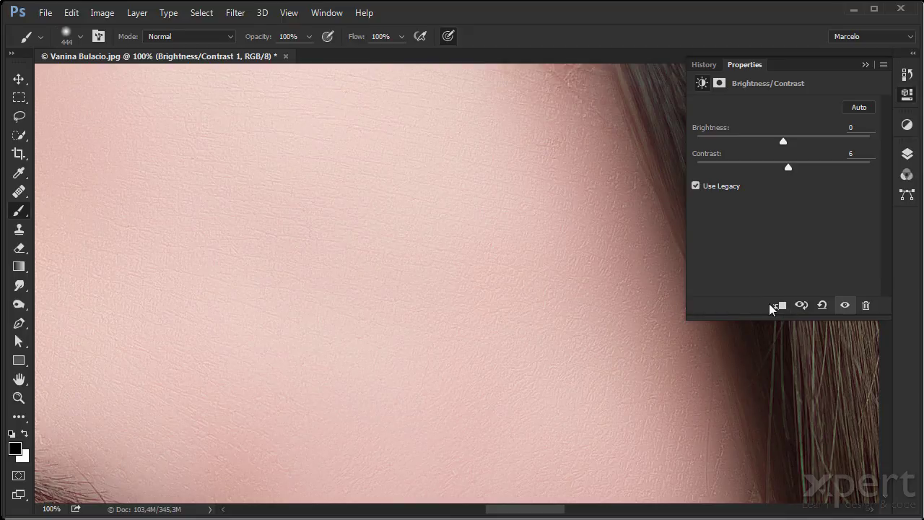
# Clip the Brightness/Contrast adjustment to the Poros layer so it affects only that layer.
pyautogui.click(907, 154)
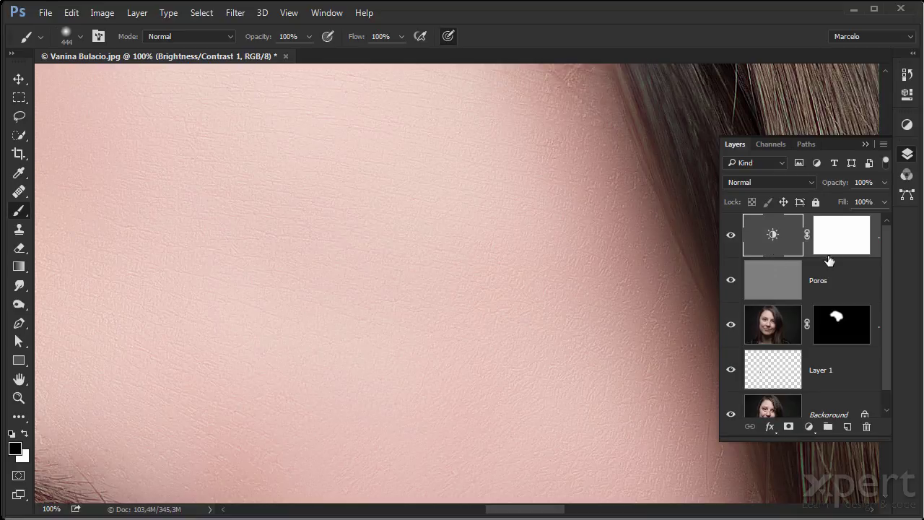
pyautogui.keyDown('alt'); pyautogui.click(834, 259); pyautogui.keyUp('alt')
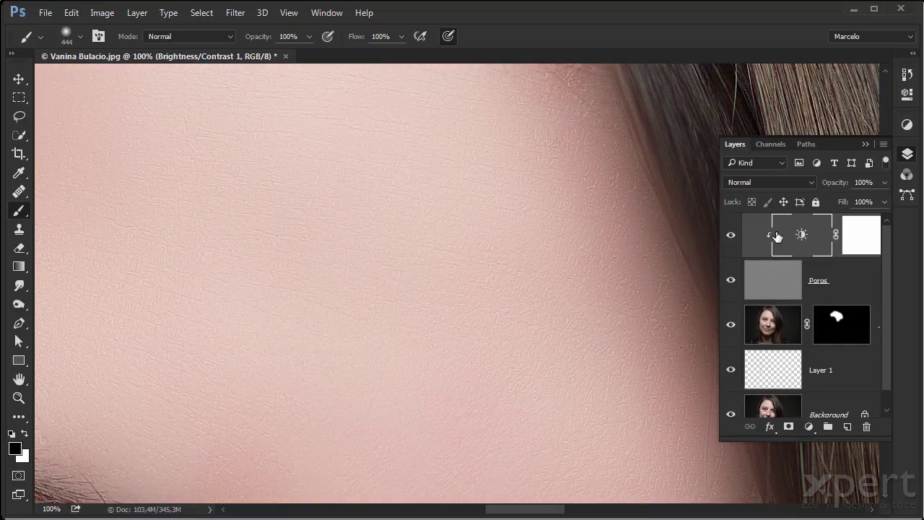
pyautogui.keyDown('alt'); pyautogui.click(837, 254); pyautogui.keyUp('alt')
pyautogui.doubleClick(773, 238)
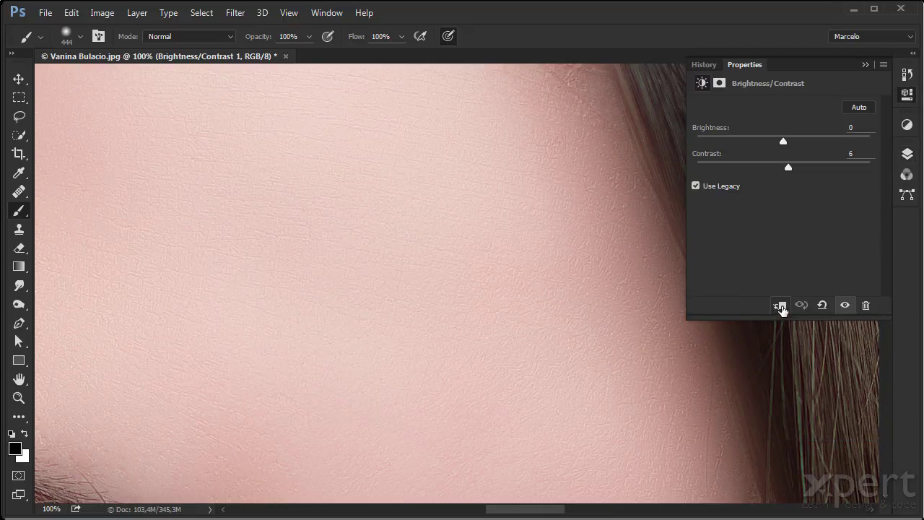
pyautogui.click(781, 306)
# Try a contrast of 100 with Use Legacy enabled, and settle the clipped adjustment's contrast at 48.
pyautogui.click(711, 189)
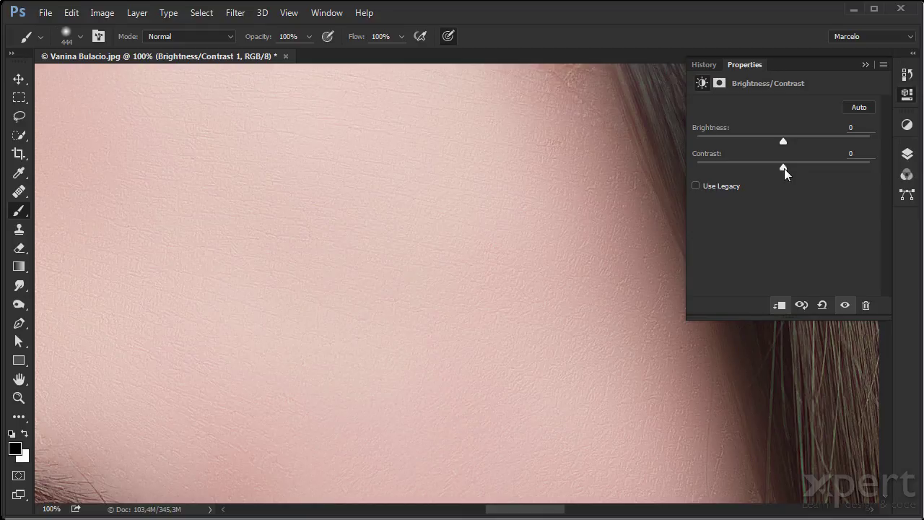
pyautogui.moveTo(786, 166); pyautogui.dragTo(888, 174)
pyautogui.click(696, 186)
pyautogui.moveTo(784, 167); pyautogui.dragTo(871, 177)
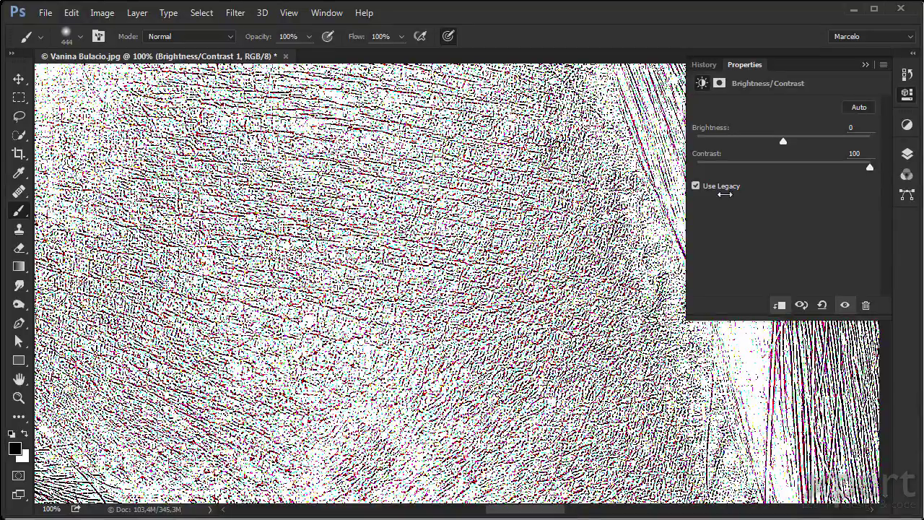
pyautogui.moveTo(803, 166); pyautogui.dragTo(821, 165)
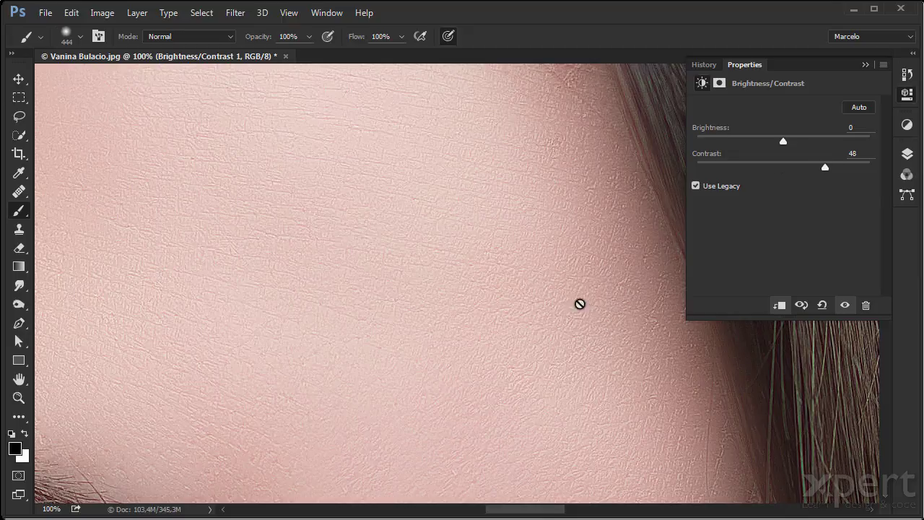
# Examine the skin texture across the forehead and compare it with the original by showing only the Background layer.
pyautogui.moveTo(316, 388); pyautogui.dragTo(435, 219)
pyautogui.moveTo(469, 343); pyautogui.dragTo(400, 294)
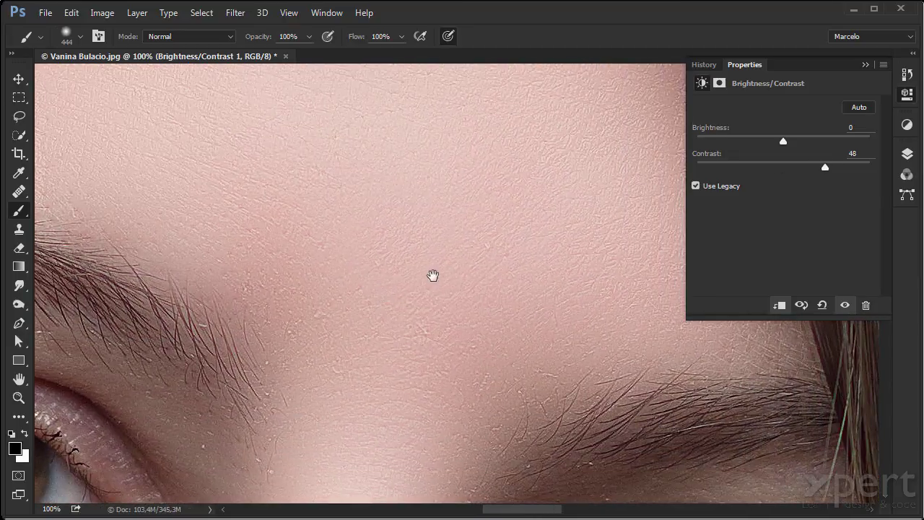
pyautogui.moveTo(488, 315); pyautogui.dragTo(306, 386)
pyautogui.moveTo(519, 211)
pyautogui.mouseDown()
pyautogui.moveTo(458, 246)
pyautogui.moveTo(403, 210)
pyautogui.mouseUp()
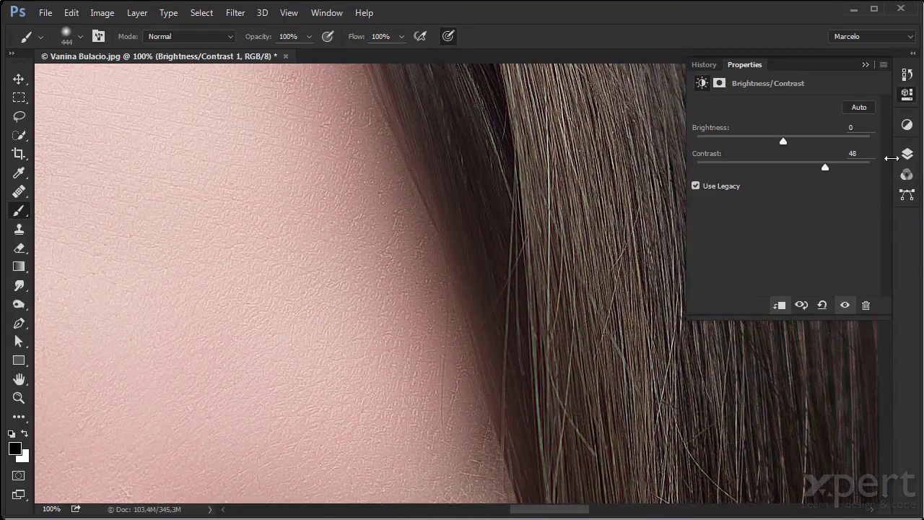
pyautogui.click(907, 154)
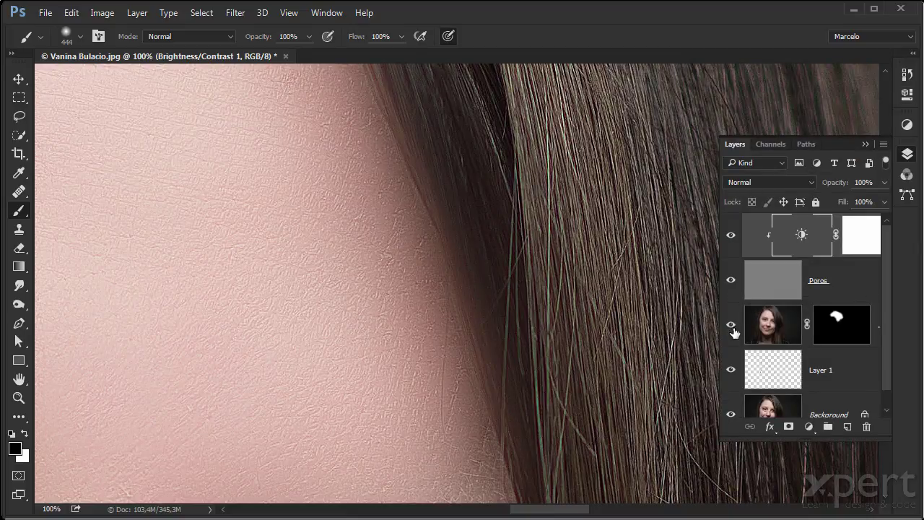
pyautogui.keyDown('alt'); pyautogui.click(732, 413); pyautogui.keyUp('alt')
pyautogui.keyDown('alt'); pyautogui.click(731, 414); pyautogui.keyUp('alt')
pyautogui.moveTo(275, 287); pyautogui.dragTo(493, 247)
pyautogui.moveTo(386, 210); pyautogui.dragTo(526, 311)
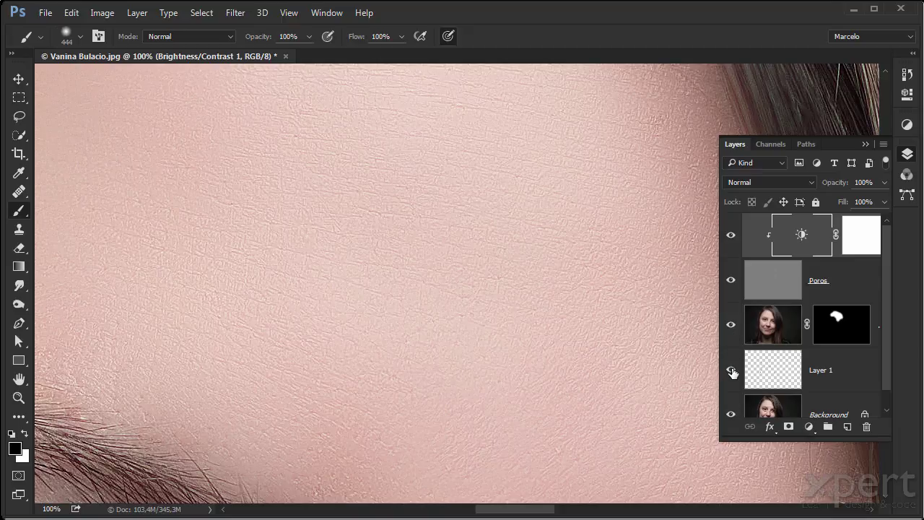
# Hide the adjustment, Poros and masked portrait layers, and stamp the visible layers into a merged layer above Layer 1.
pyautogui.moveTo(722, 246); pyautogui.dragTo(729, 328)
pyautogui.click(830, 367)
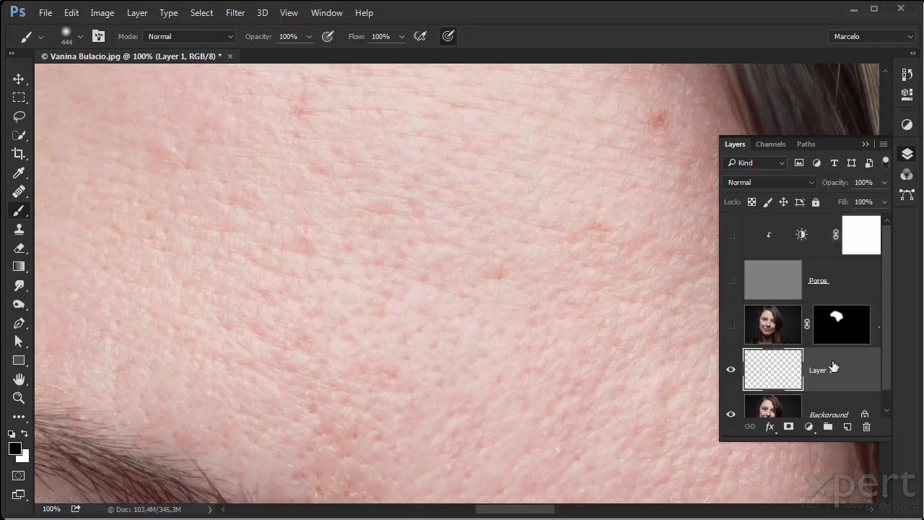
pyautogui.hotkey('ctrl', 'shift', 'alt', 'e')
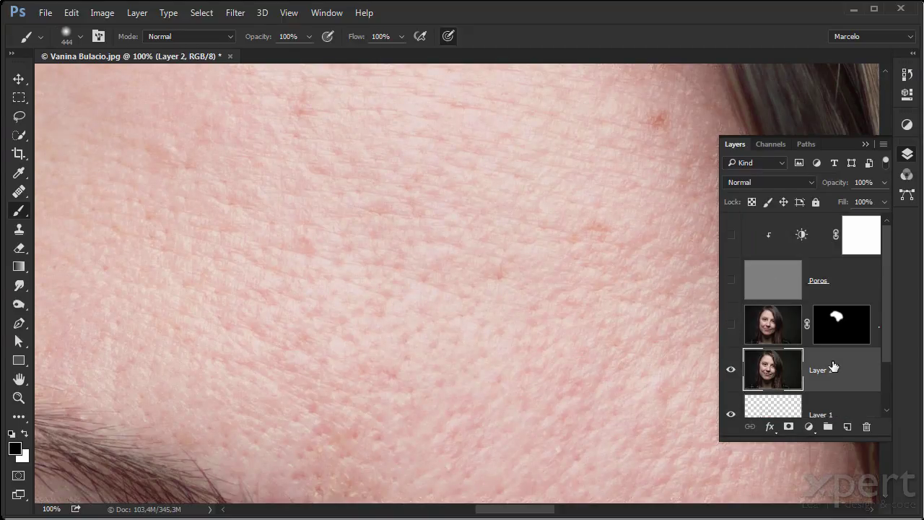
# Convert the merged Layer 2 to a smart object.
pyautogui.click(235, 15)
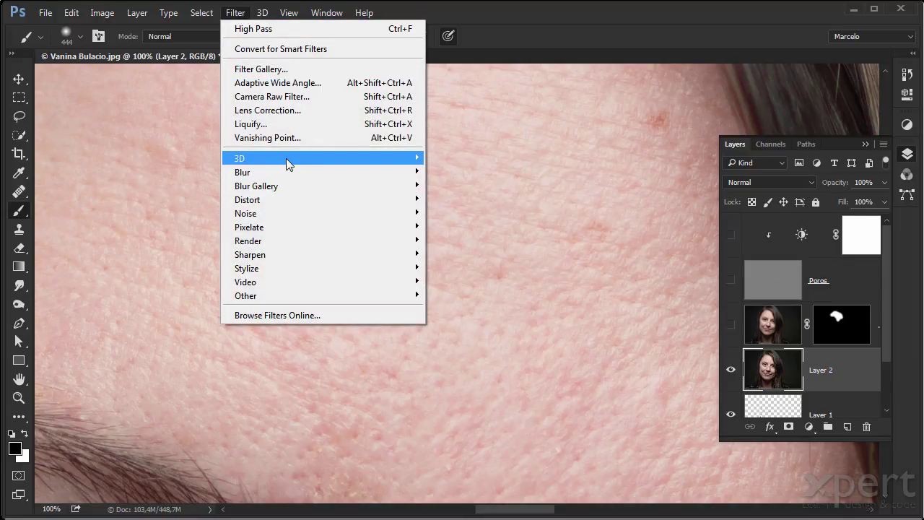
pyautogui.press('Escape')
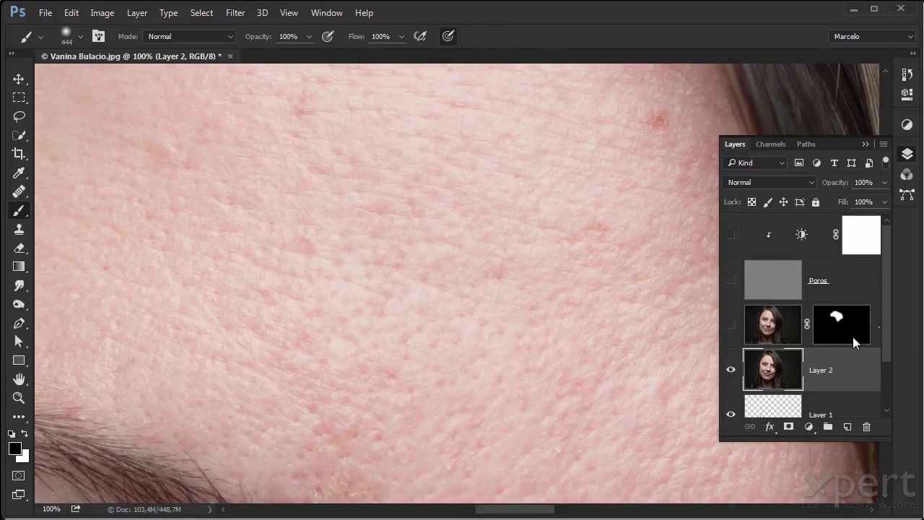
pyautogui.rightClick(856, 352)
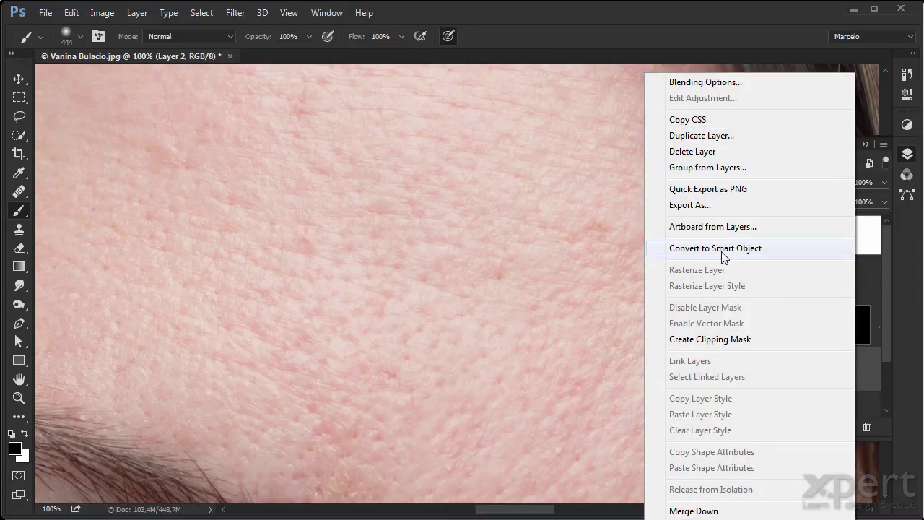
pyautogui.click(722, 250)
# Apply a Gaussian Blur smart filter with a 1.6-pixel radius to Layer 2.
pyautogui.click(236, 13)
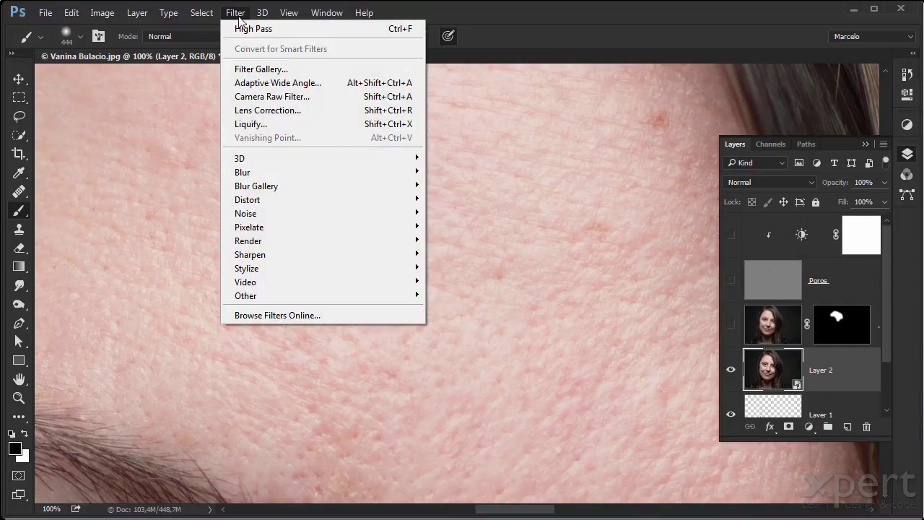
pyautogui.moveTo(277, 172)
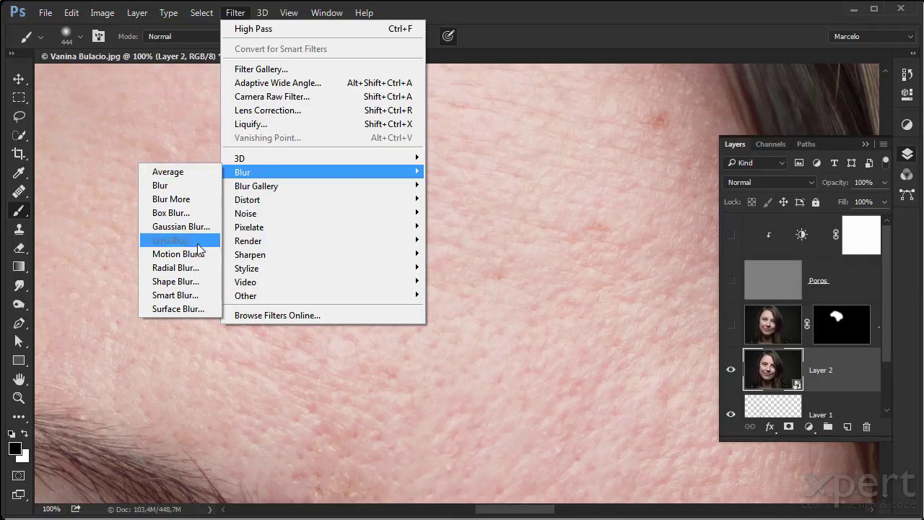
pyautogui.click(181, 226)
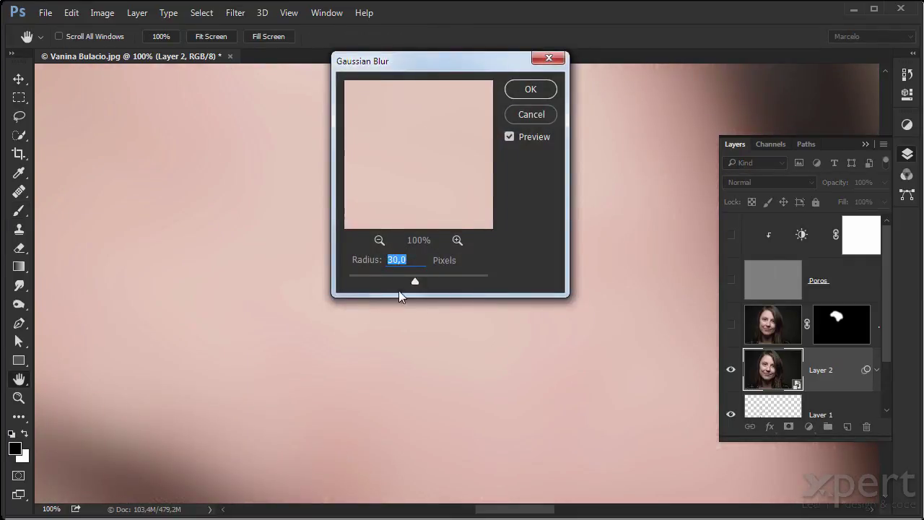
pyautogui.moveTo(379, 278)
pyautogui.mouseDown()
pyautogui.moveTo(354, 285)
pyautogui.moveTo(362, 282)
pyautogui.mouseUp()
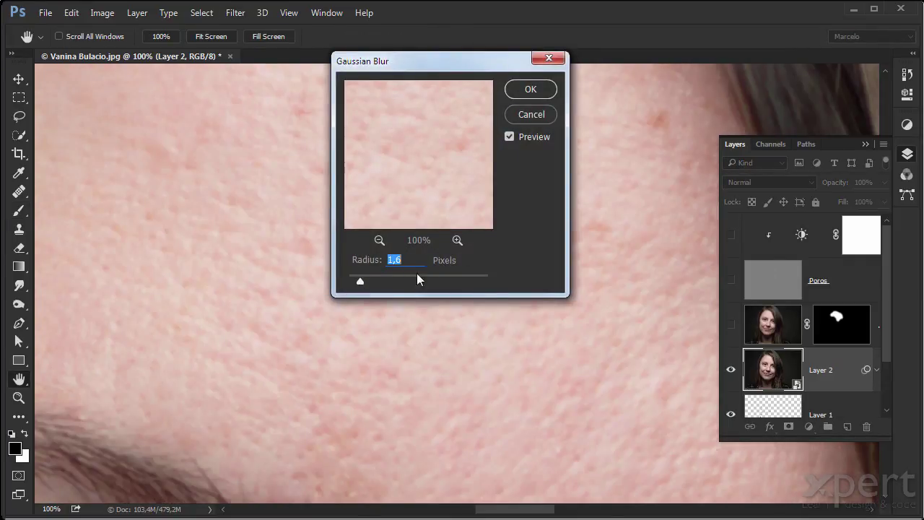
pyautogui.click(529, 87)
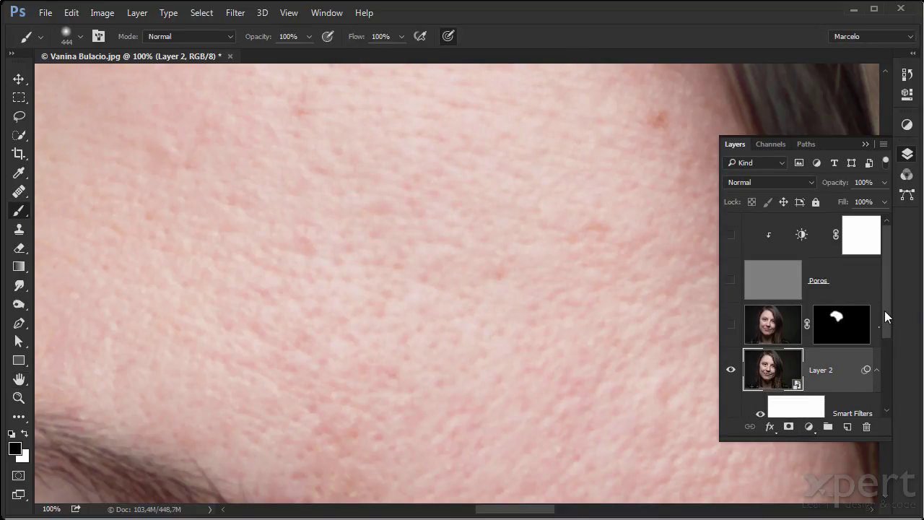
# Edit Layer 2's Gaussian Blur smart filter and set its radius to 58.2 pixels.
pyautogui.scroll(-1, 888, 320)
pyautogui.moveTo(888, 320); pyautogui.dragTo(888, 361)
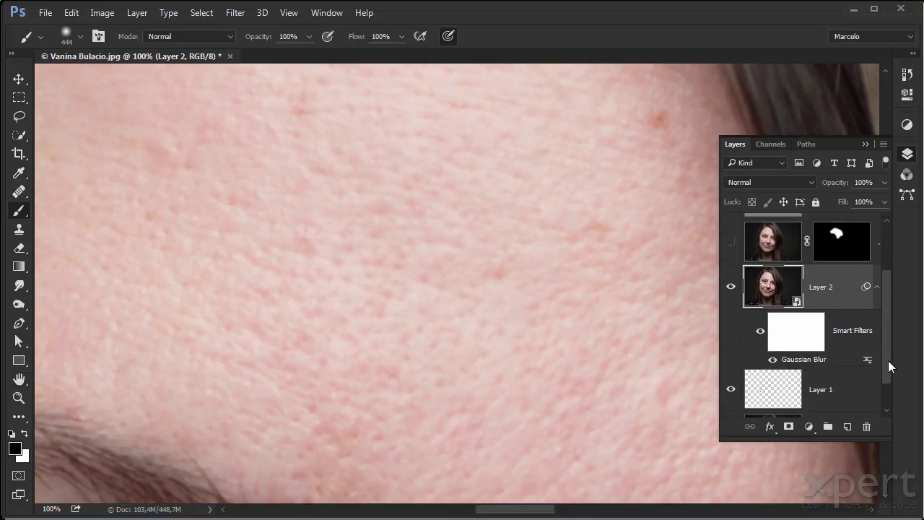
pyautogui.doubleClick(804, 361)
pyautogui.moveTo(360, 282); pyautogui.dragTo(426, 283)
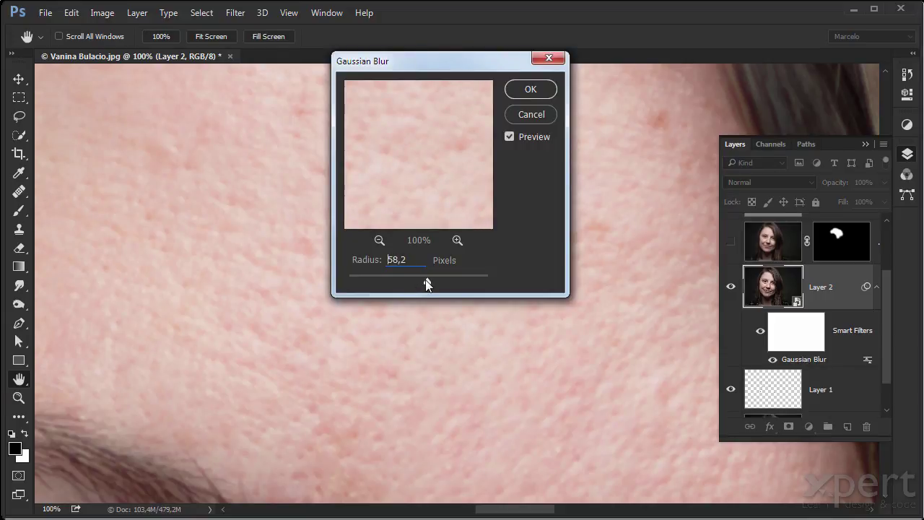
pyautogui.click(531, 89)
# Reduce the Gaussian Blur smart filter's radius to 8.8 pixels.
pyautogui.press('b')
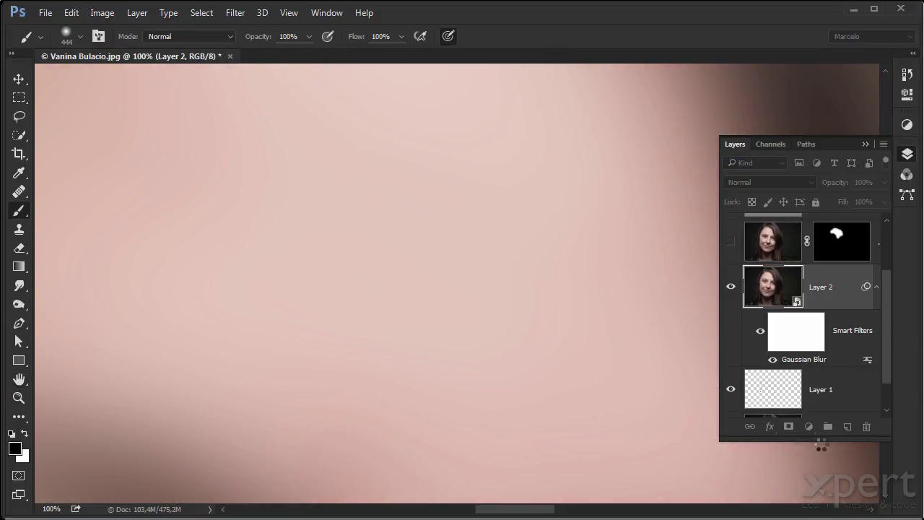
pyautogui.doubleClick(800, 359)
pyautogui.moveTo(426, 281); pyautogui.dragTo(400, 287)
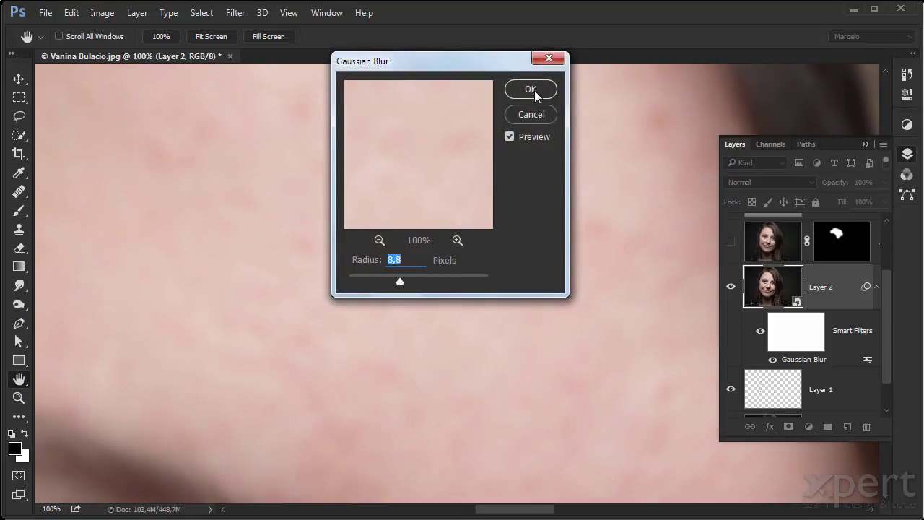
pyautogui.click(540, 118)
# Delete the smart filter mask and the Gaussian Blur smart filter from Layer 2.
pyautogui.moveTo(797, 327); pyautogui.dragTo(866, 426)
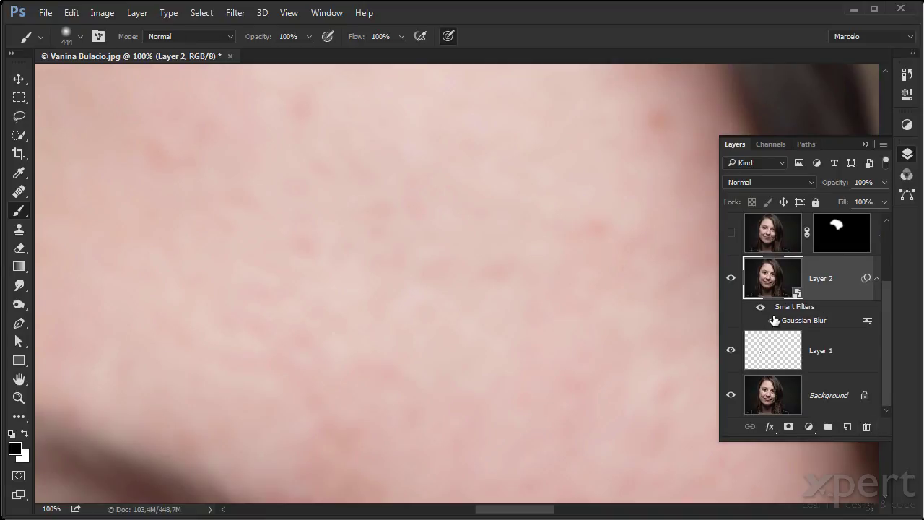
pyautogui.moveTo(809, 319); pyautogui.dragTo(867, 425)
# Apply a High Pass smart filter with a 1.0-pixel radius to Layer 2.
pyautogui.click(238, 13)
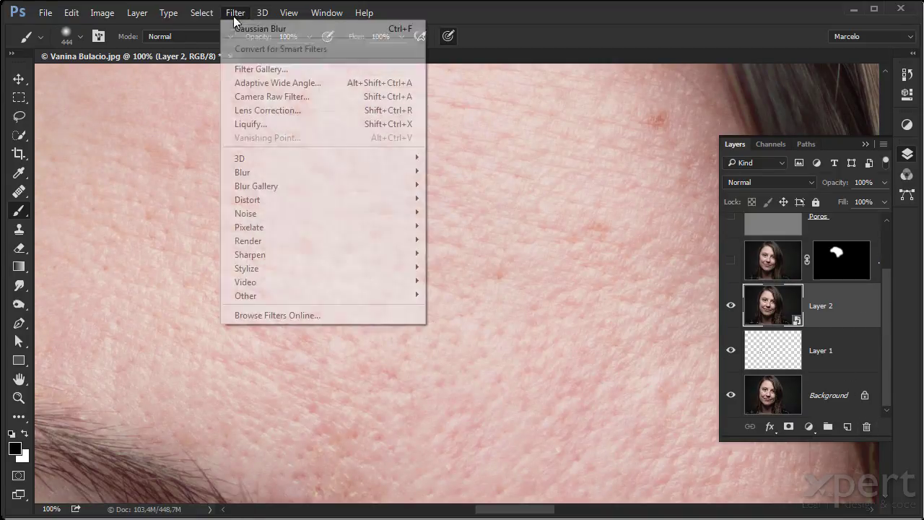
pyautogui.moveTo(267, 298)
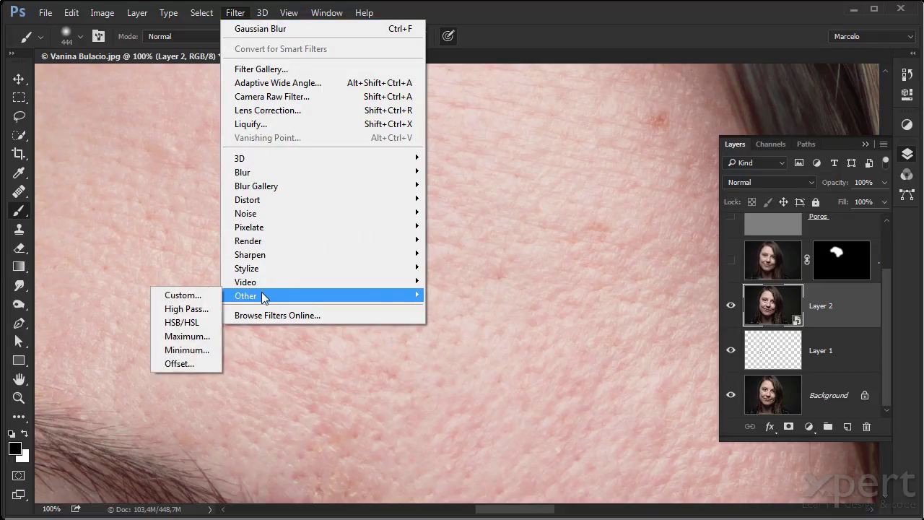
pyautogui.click(202, 310)
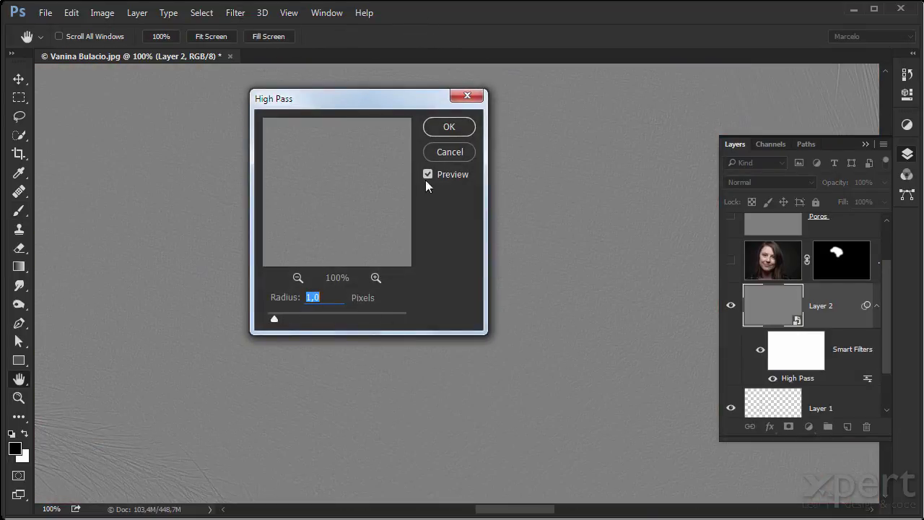
pyautogui.click(449, 128)
pyautogui.press('b')
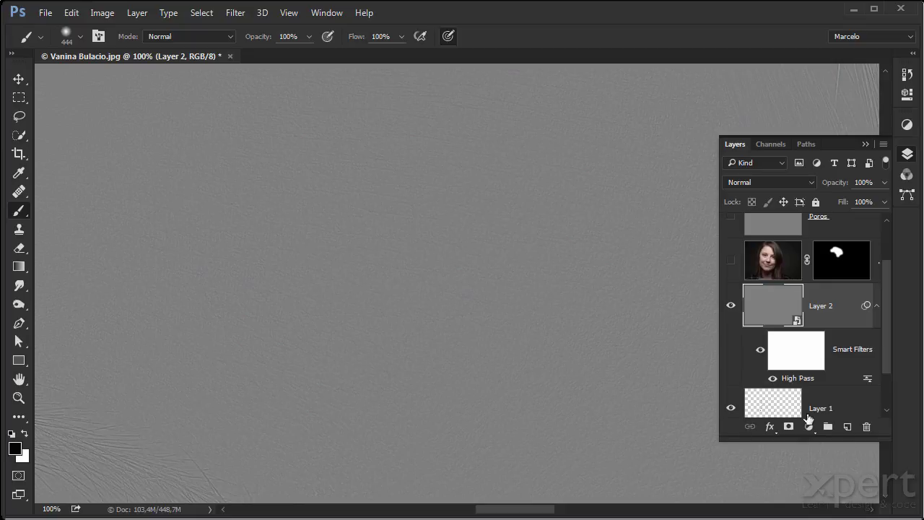
# Try a 5.2-pixel radius for Layer 2's High Pass smart filter, then discard the change.
pyautogui.doubleClick(807, 378)
pyautogui.moveTo(275, 320); pyautogui.dragTo(305, 325)
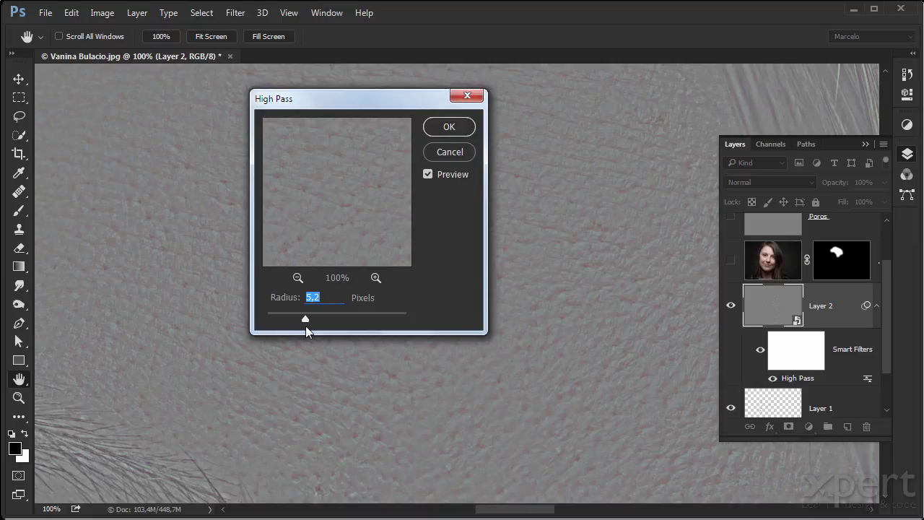
pyautogui.click(454, 152)
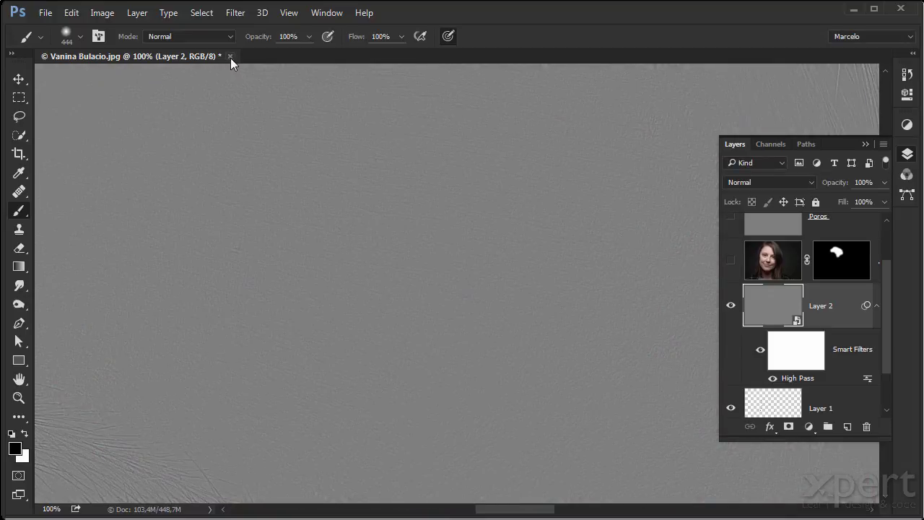
# Close the current portrait document and open the [LUT] version of the full-body studio photo from the Material folder.
pyautogui.click(229, 57)
pyautogui.click(467, 214)
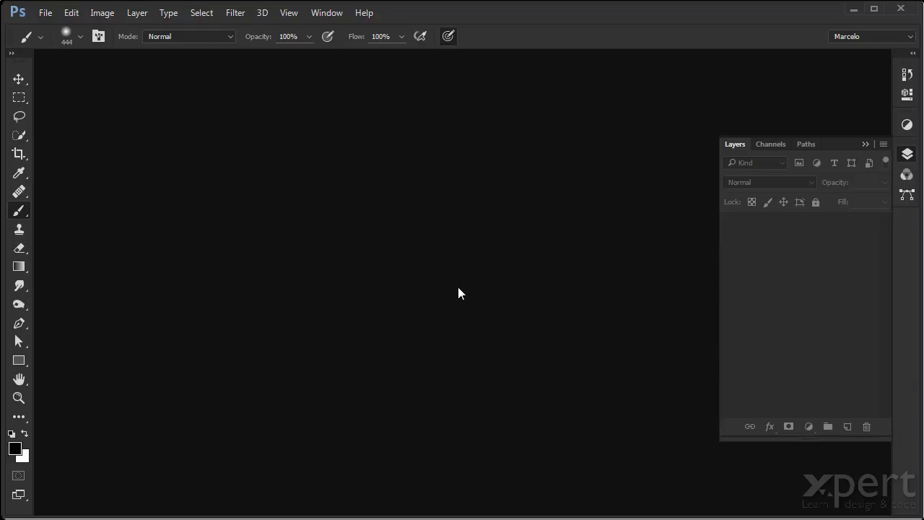
pyautogui.doubleClick(425, 288)
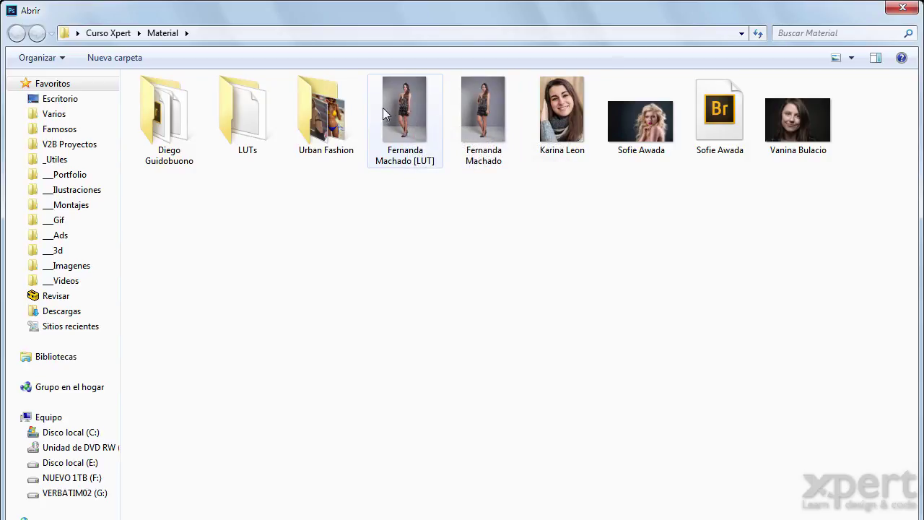
pyautogui.click(430, 165)
pyautogui.press('Return')
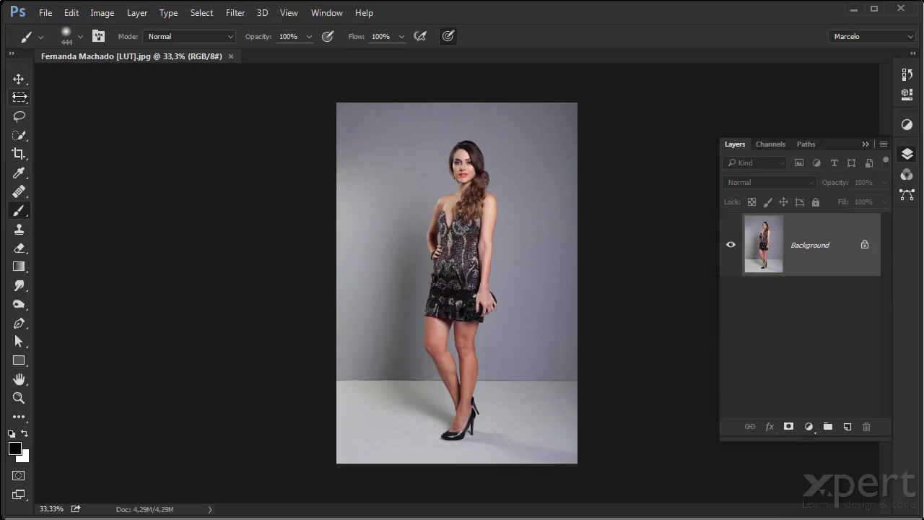
# Check the [LUT] photo's pixel dimensions in Image Size without changing them.
pyautogui.click(19, 97)
pyautogui.click(101, 15)
pyautogui.click(152, 123)
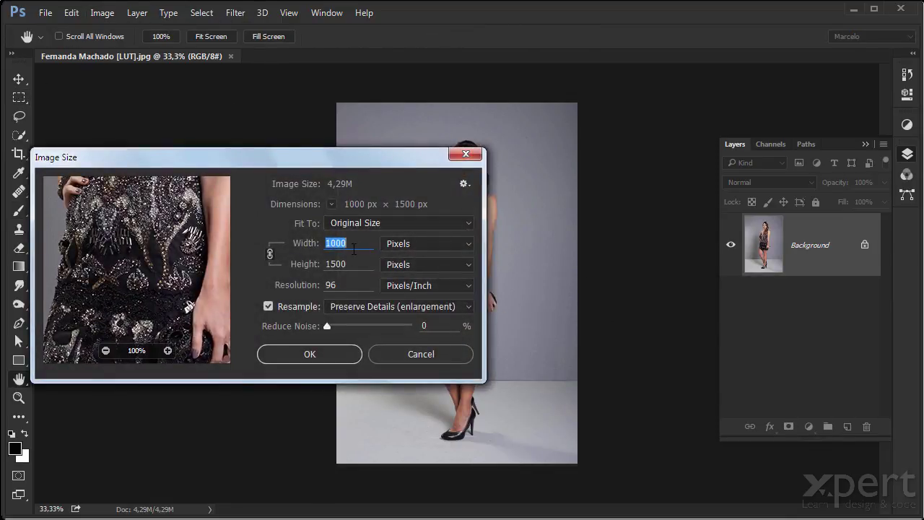
pyautogui.click(413, 354)
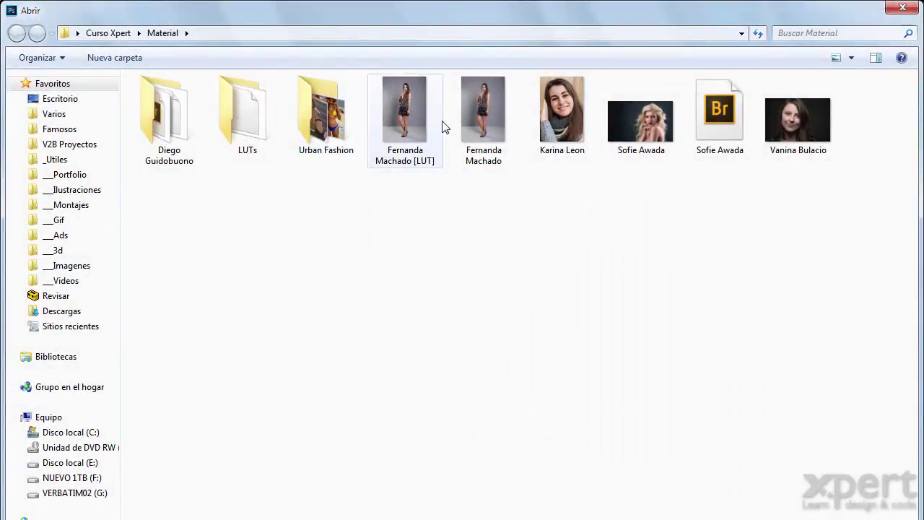
# Open the version of the full-body photo without the [LUT] suffix, check its image size, and close it.
pyautogui.click(483, 116)
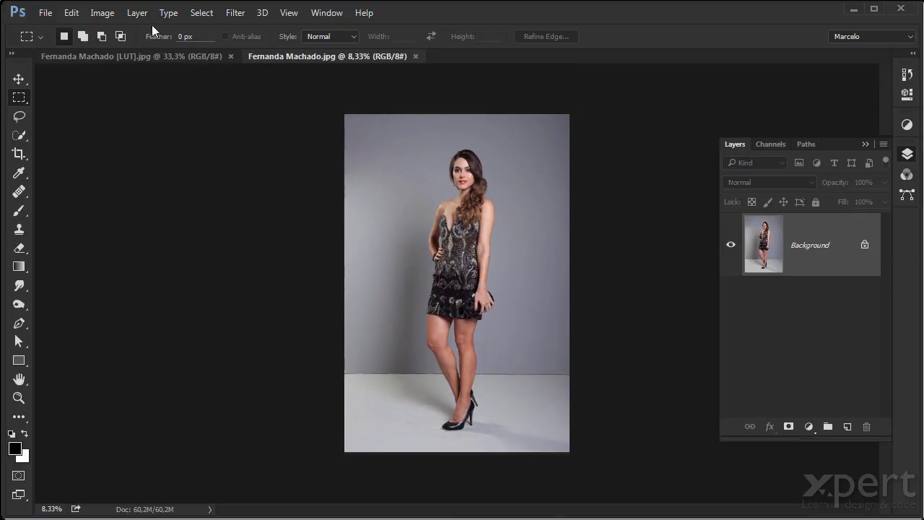
pyautogui.click(106, 14)
pyautogui.click(122, 117)
pyautogui.click(420, 57)
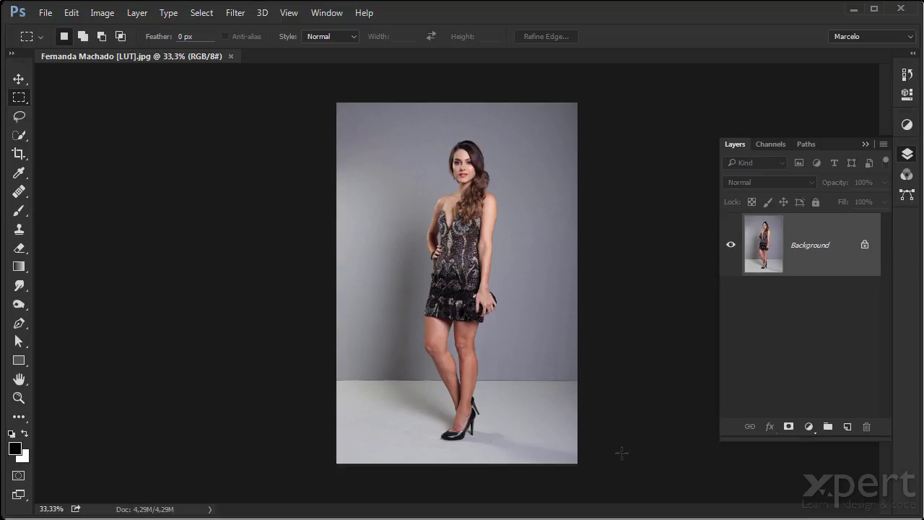
# Add a Levels adjustment layer above the Background and set its white input level to 182.
pyautogui.click(809, 427)
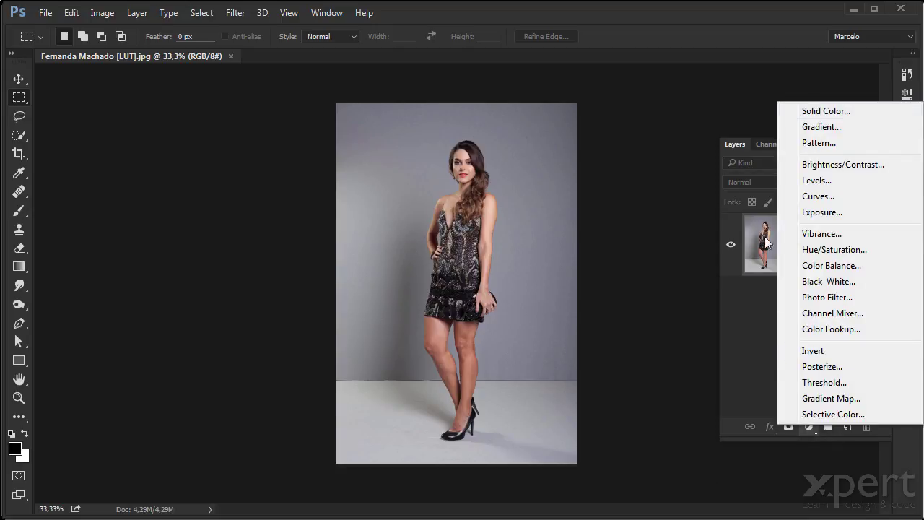
pyautogui.click(832, 184)
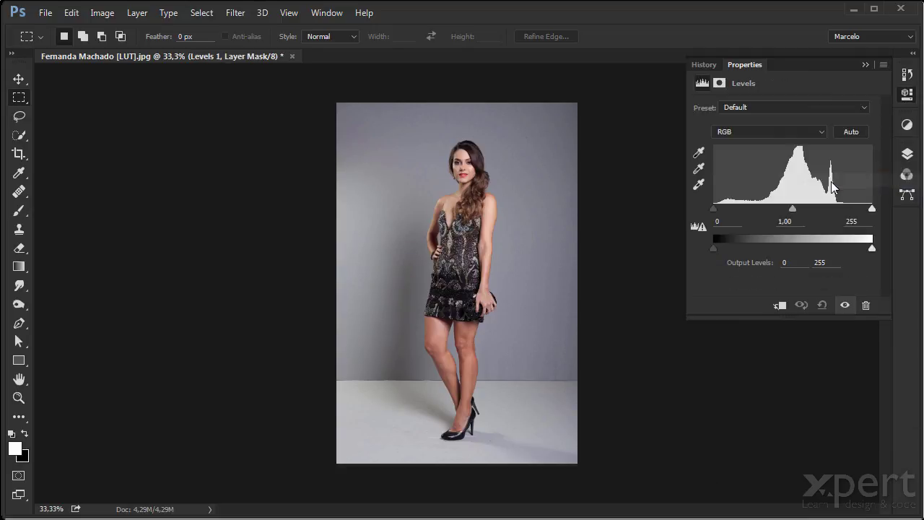
pyautogui.moveTo(871, 208); pyautogui.dragTo(827, 214)
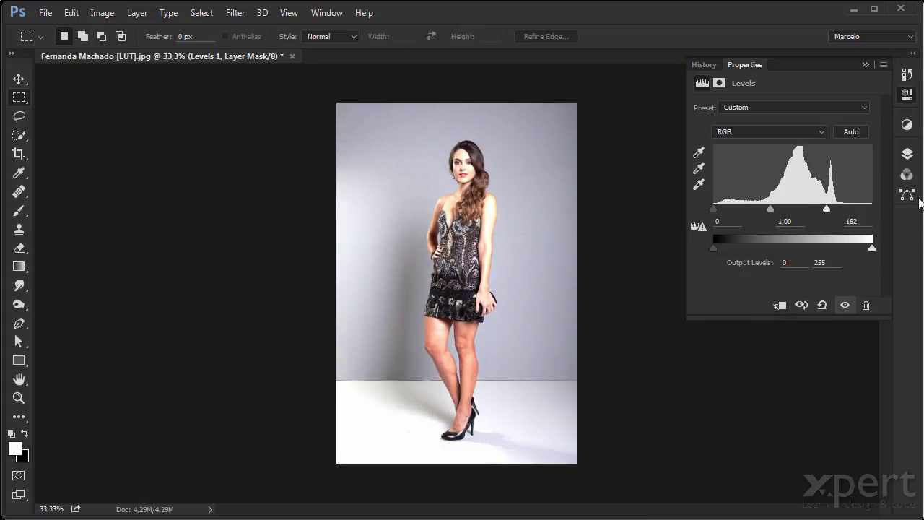
# Add a Gradient Map adjustment layer with the Red, Green preset and reverse the gradient.
pyautogui.click(906, 125)
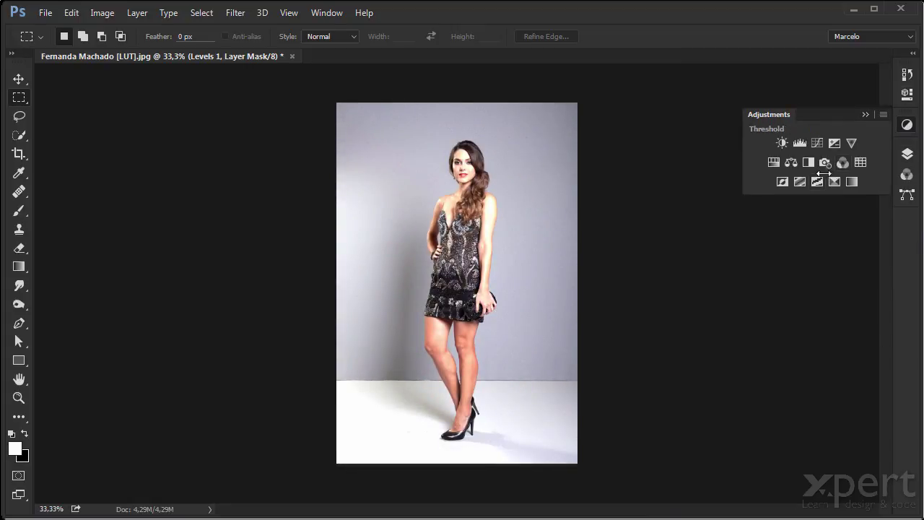
pyautogui.click(907, 154)
pyautogui.click(809, 427)
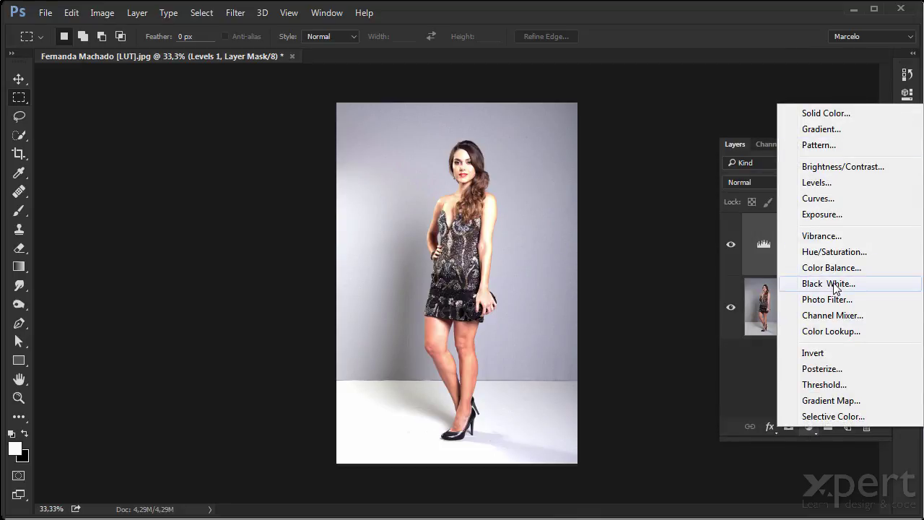
pyautogui.click(846, 400)
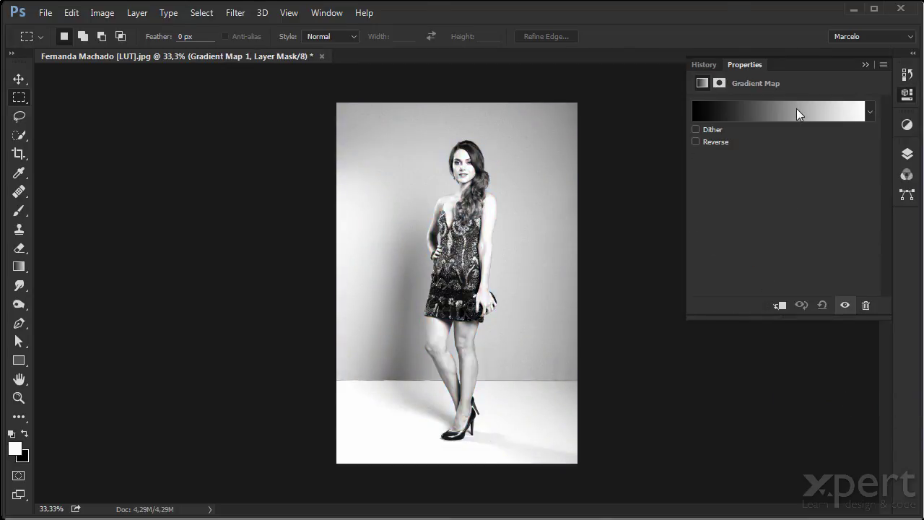
pyautogui.click(797, 109)
pyautogui.click(511, 57)
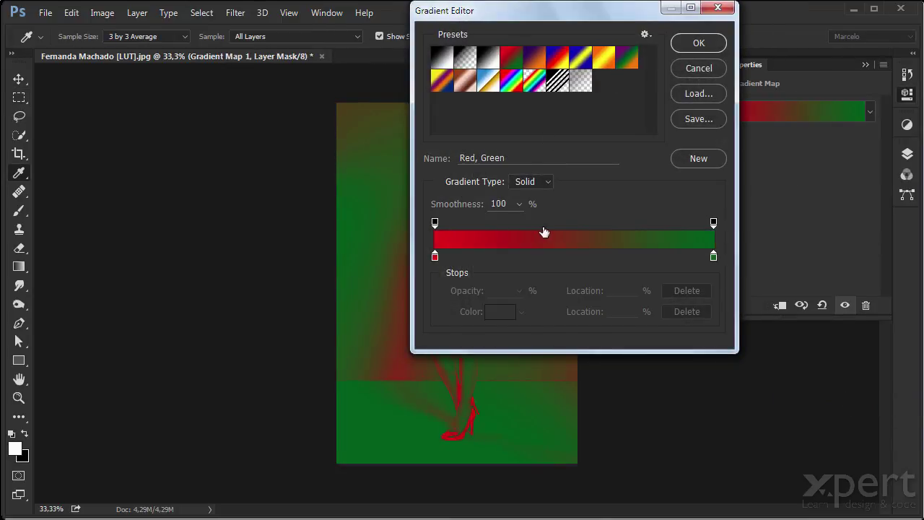
pyautogui.moveTo(597, 16); pyautogui.dragTo(680, 49)
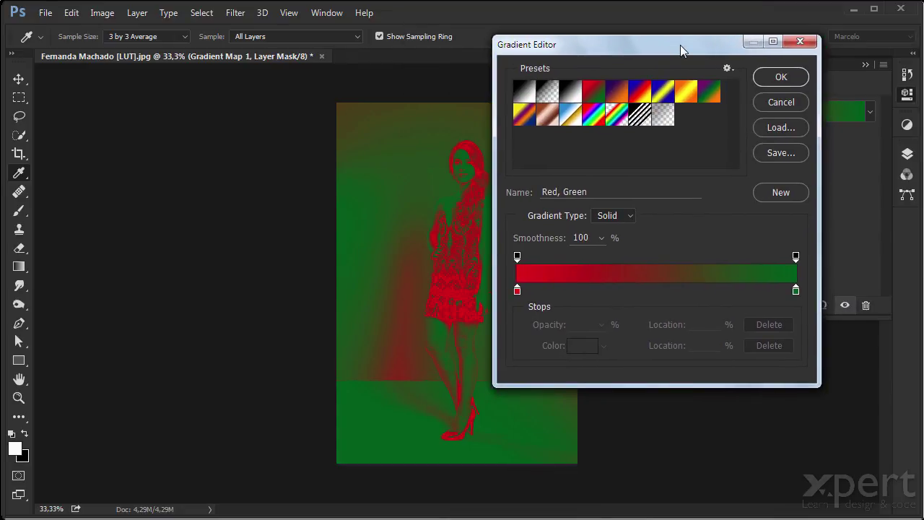
pyautogui.click(779, 77)
pyautogui.click(708, 144)
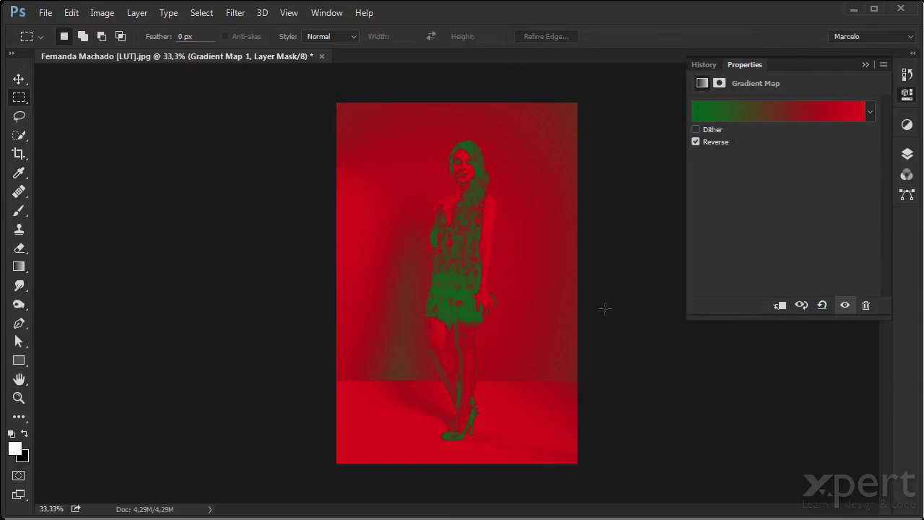
# Set the Gradient Map layer's blend mode to Soft Light and compare the result with the original photo.
pyautogui.click(907, 153)
pyautogui.click(762, 182)
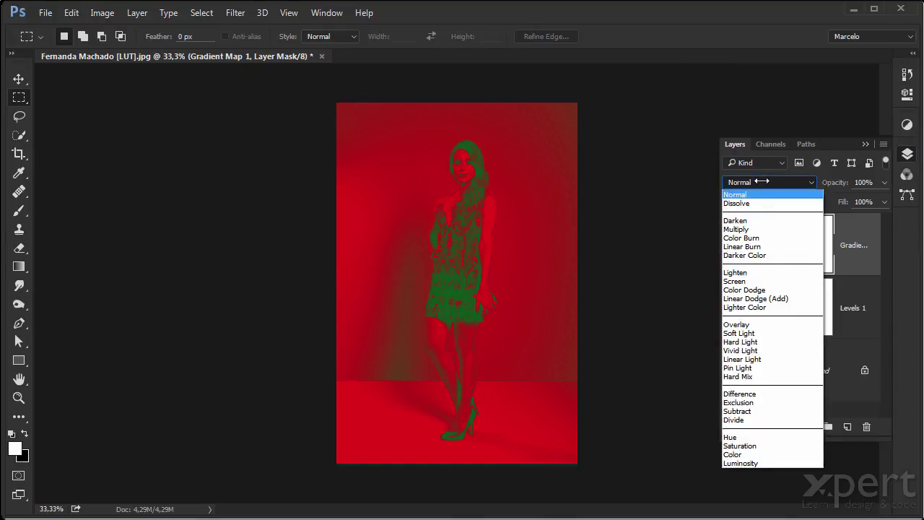
pyautogui.click(758, 334)
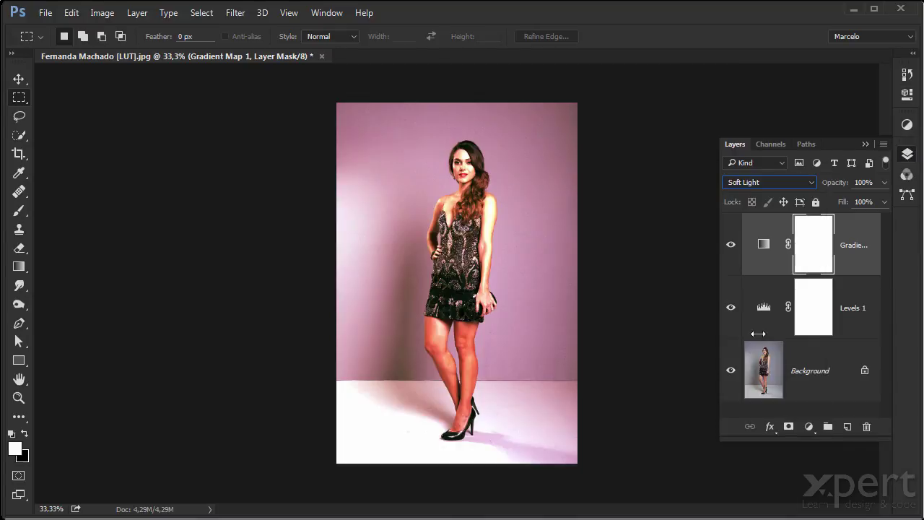
pyautogui.keyDown('alt'); pyautogui.click(726, 373); pyautogui.keyUp('alt')
pyautogui.keyDown('alt'); pyautogui.click(726, 376); pyautogui.keyUp('alt')
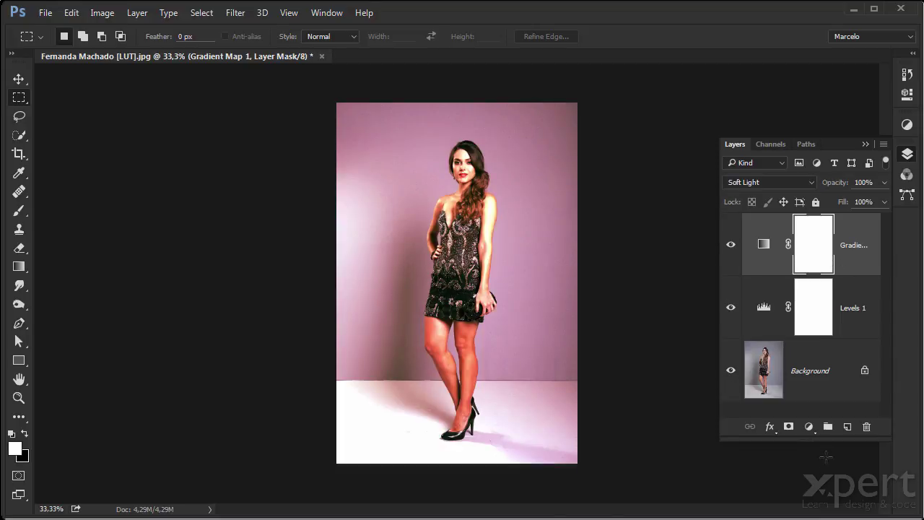
# Add a Hue/Saturation adjustment layer and set its master saturation to -34.
pyautogui.click(808, 426)
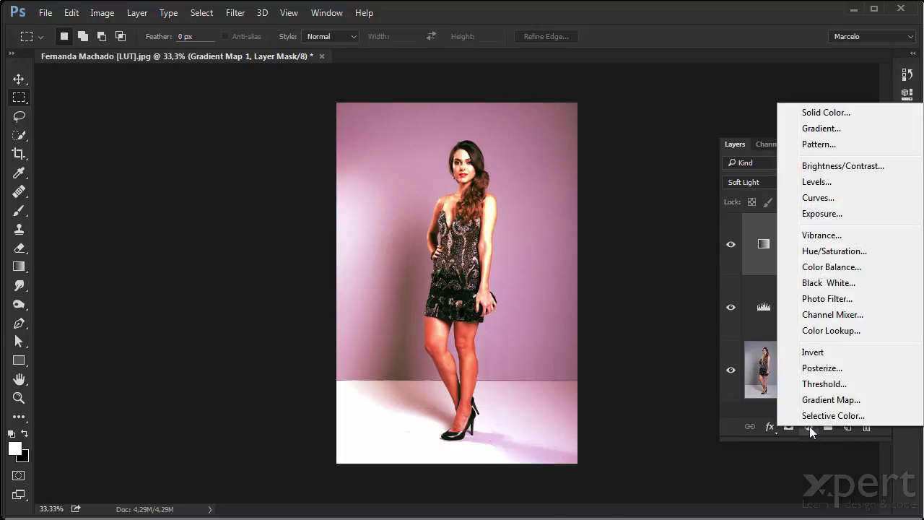
pyautogui.click(837, 251)
pyautogui.moveTo(783, 185); pyautogui.dragTo(754, 184)
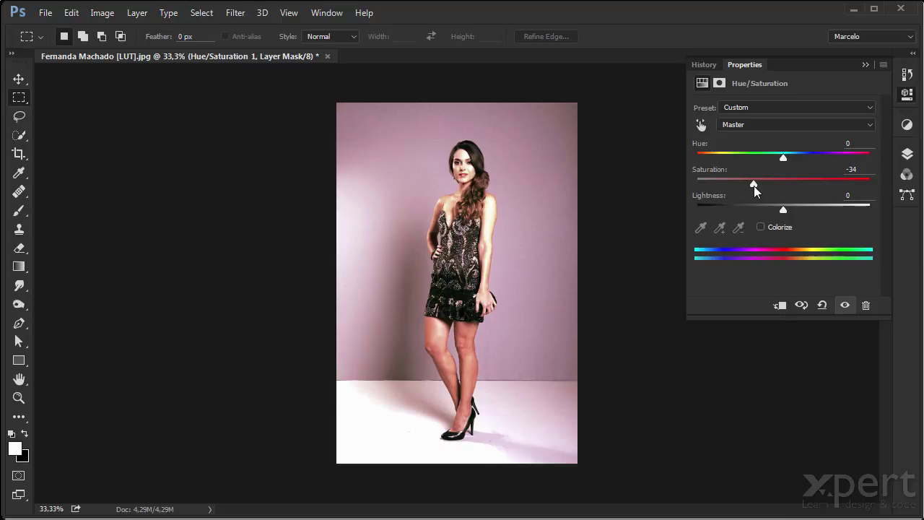
pyautogui.click(907, 153)
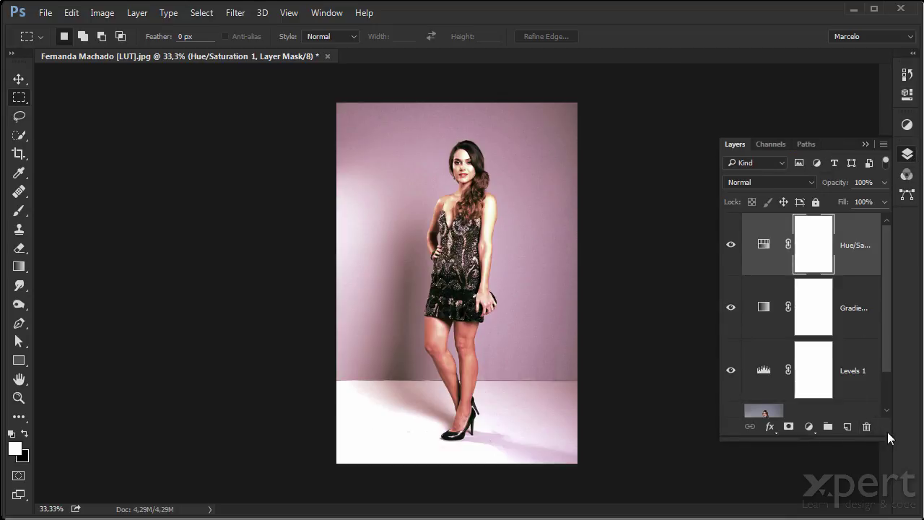
# Enlarge the layer list to show the whole stack and compare the color-graded image with the original Background.
pyautogui.moveTo(886, 436); pyautogui.dragTo(889, 491)
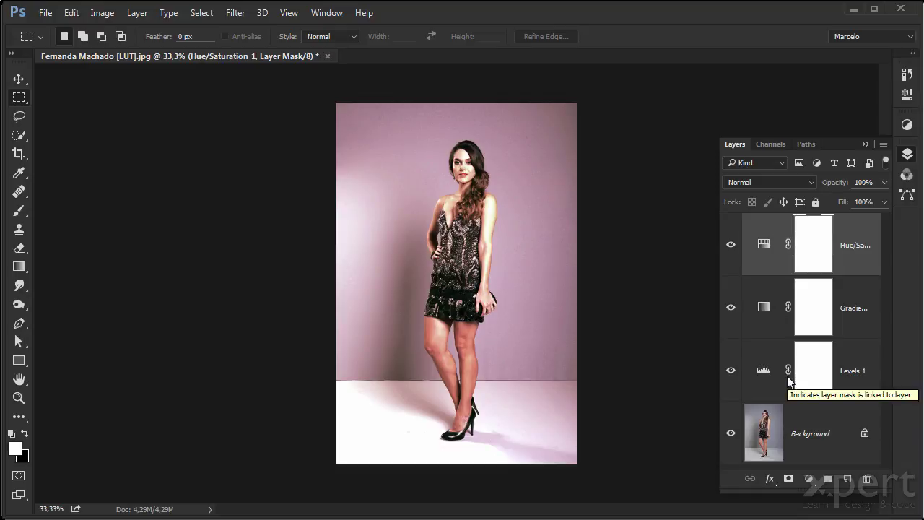
pyautogui.keyDown('alt'); pyautogui.click(730, 432); pyautogui.keyUp('alt')
pyautogui.keyDown('alt'); pyautogui.click(731, 433); pyautogui.keyUp('alt')
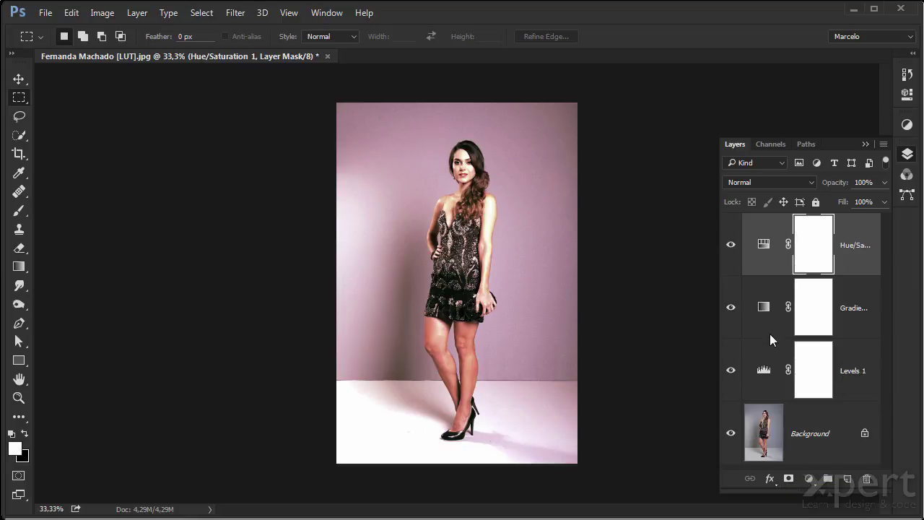
# Convert the locked Background into a regular layer.
pyautogui.keyDown('alt'); pyautogui.doubleClick(826, 436); pyautogui.keyUp('alt')
pyautogui.doubleClick(769, 434)
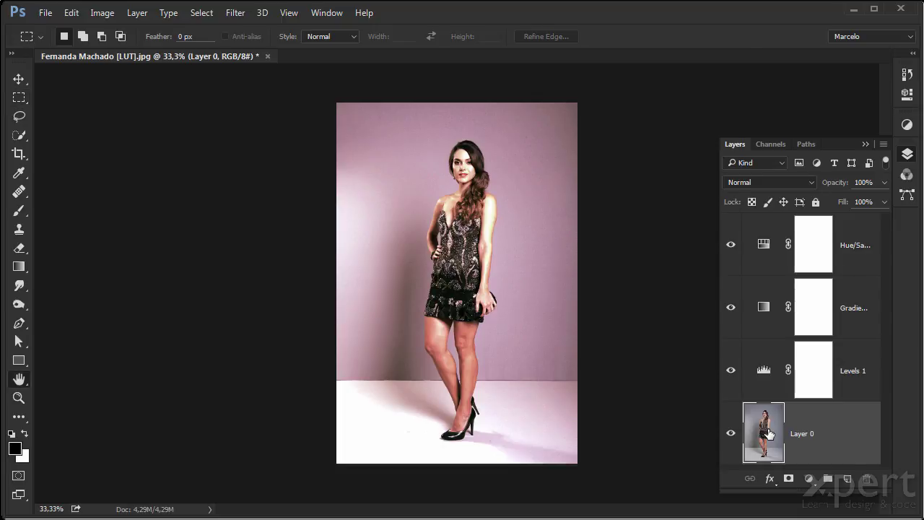
pyautogui.click(698, 99)
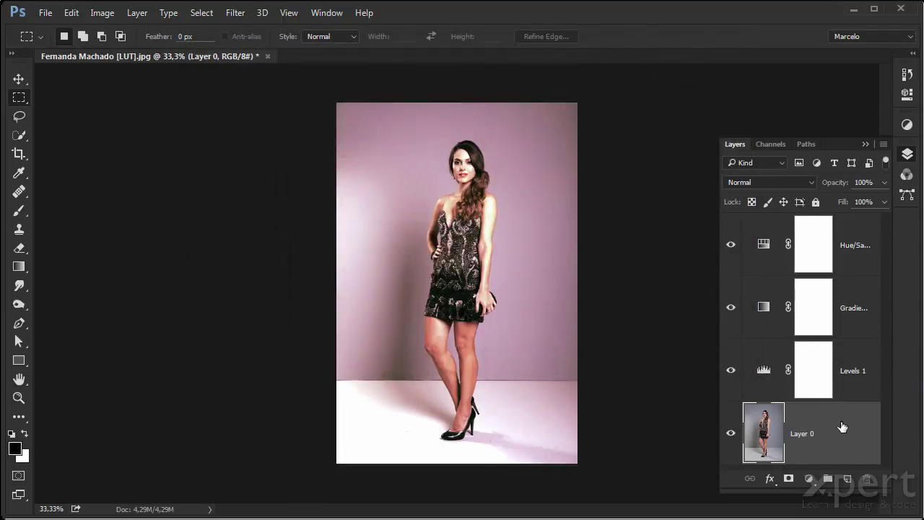
# Convert Layer 0 to a smart object and open its contents for editing.
pyautogui.rightClick(820, 413)
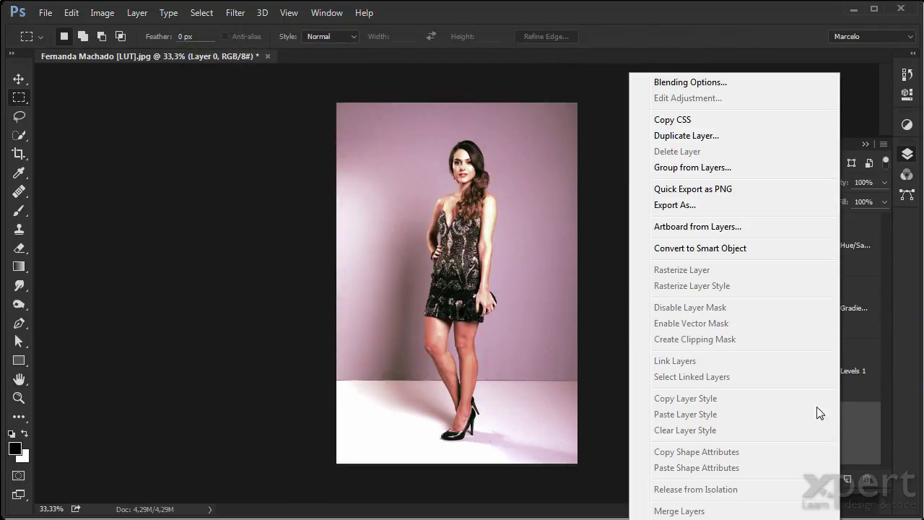
pyautogui.click(742, 247)
pyautogui.doubleClick(770, 433)
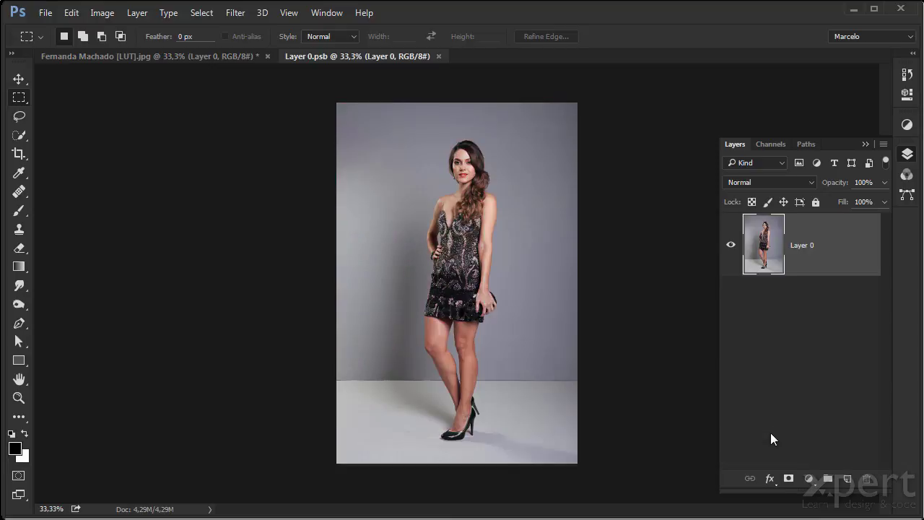
# Place the scarf portrait embedded above Layer 0 in the smart object's contents, save and close them, and compare the image with the grading hidden.
pyautogui.click(41, 14)
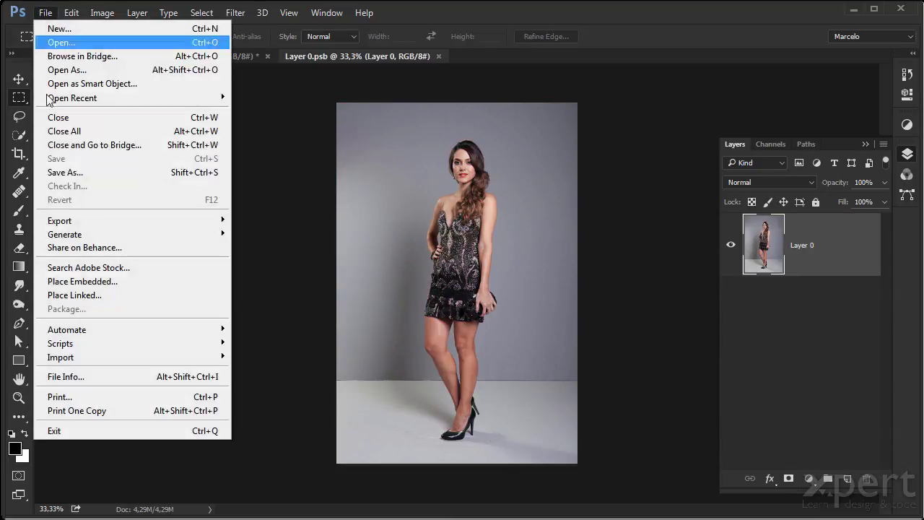
pyautogui.click(96, 284)
pyautogui.doubleClick(556, 114)
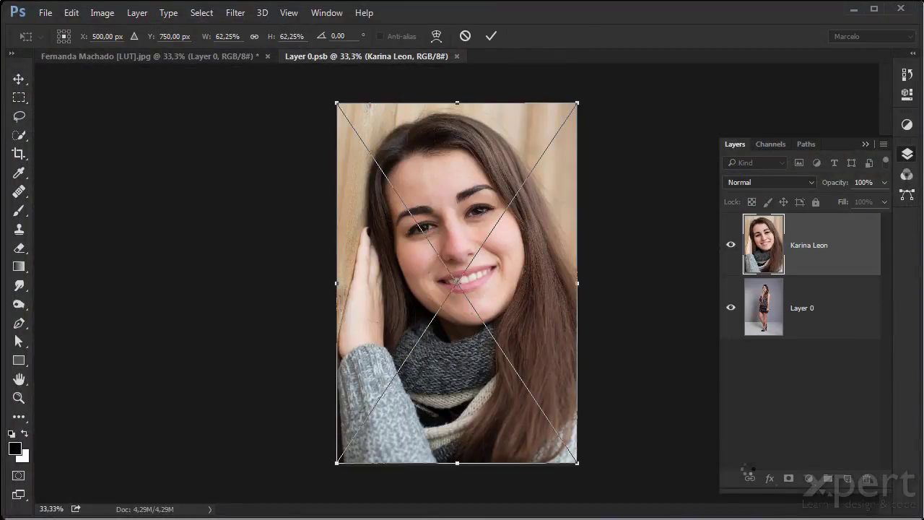
pyautogui.press('Return')
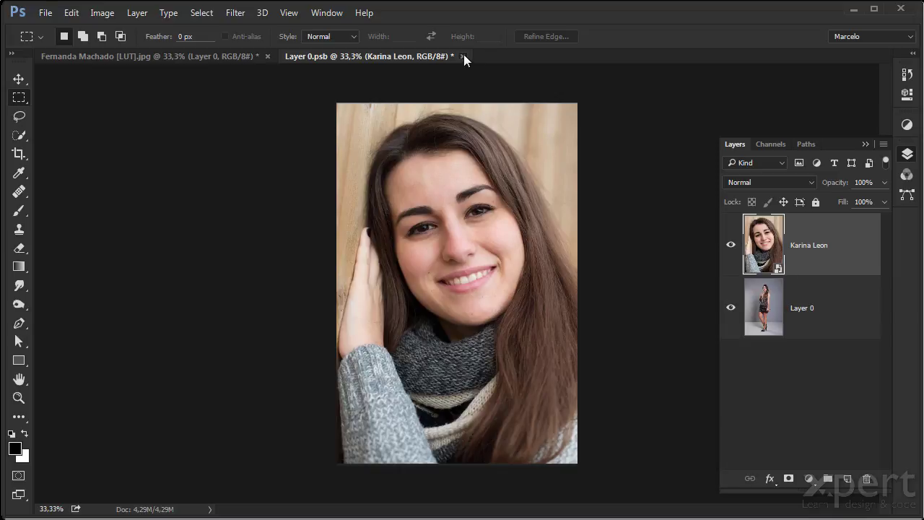
pyautogui.click(463, 55)
pyautogui.click(408, 213)
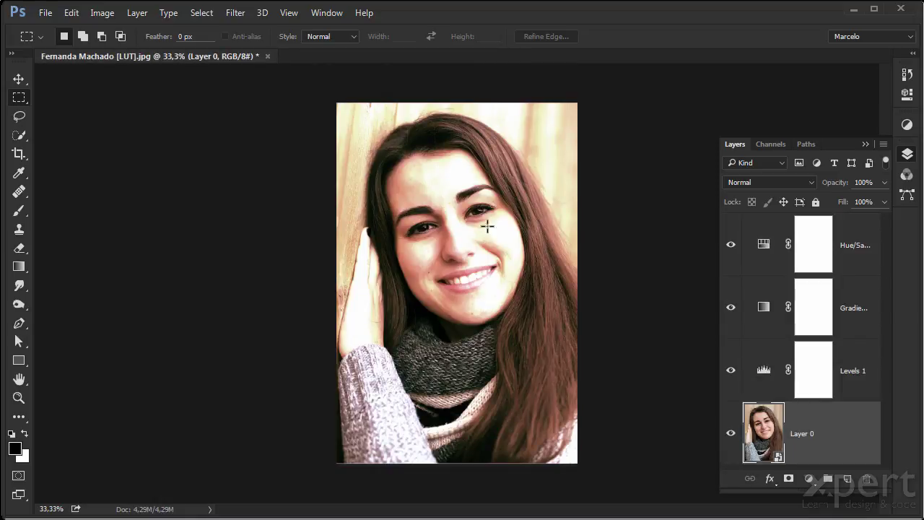
pyautogui.keyDown('alt'); pyautogui.click(730, 433); pyautogui.keyUp('alt')
pyautogui.keyDown('alt'); pyautogui.click(731, 433); pyautogui.keyUp('alt')
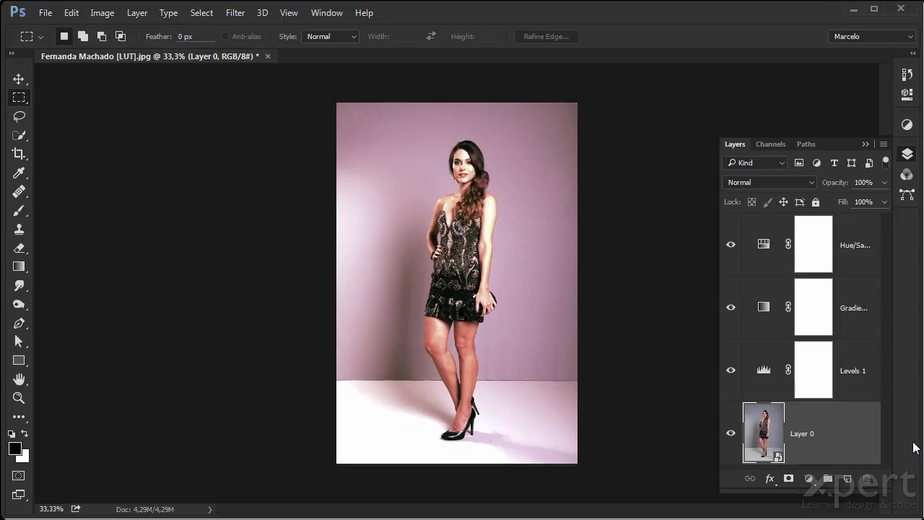
# Hide the Hue/Saturation, Gradient and Levels adjustment layers and add a Color Lookup adjustment layer directly above Layer 0.
pyautogui.moveTo(731, 370); pyautogui.dragTo(736, 308)
pyautogui.click(808, 479)
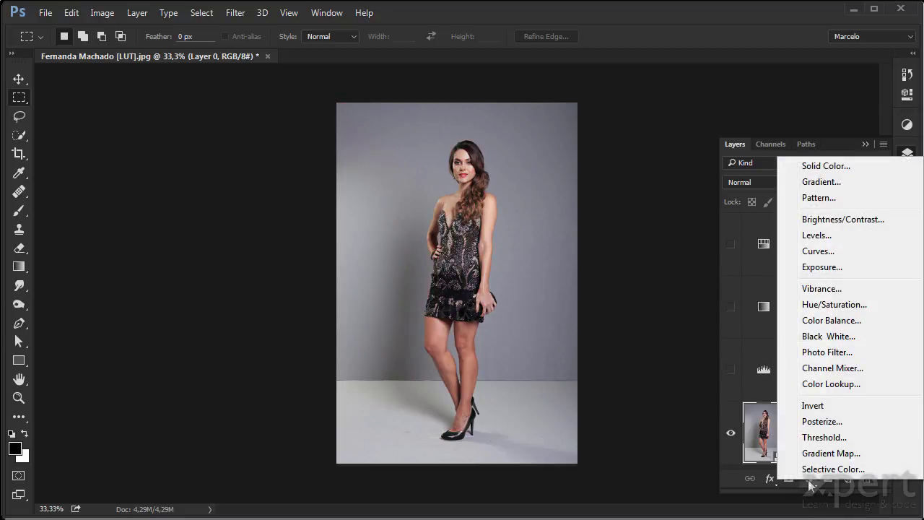
pyautogui.click(854, 386)
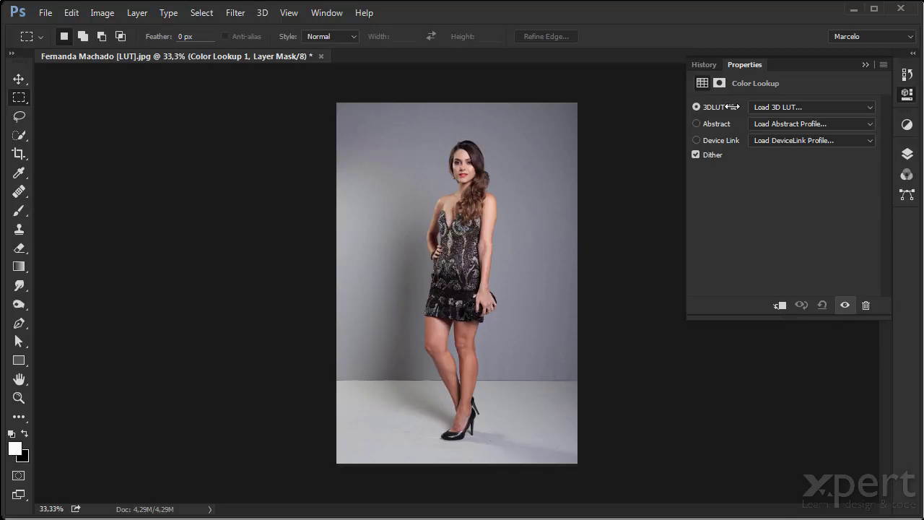
# Try the 3D LUTs 2Strip.look, filmstock_50.3dl and HorrorBlue.3DL on the Color Lookup layer.
pyautogui.click(816, 107)
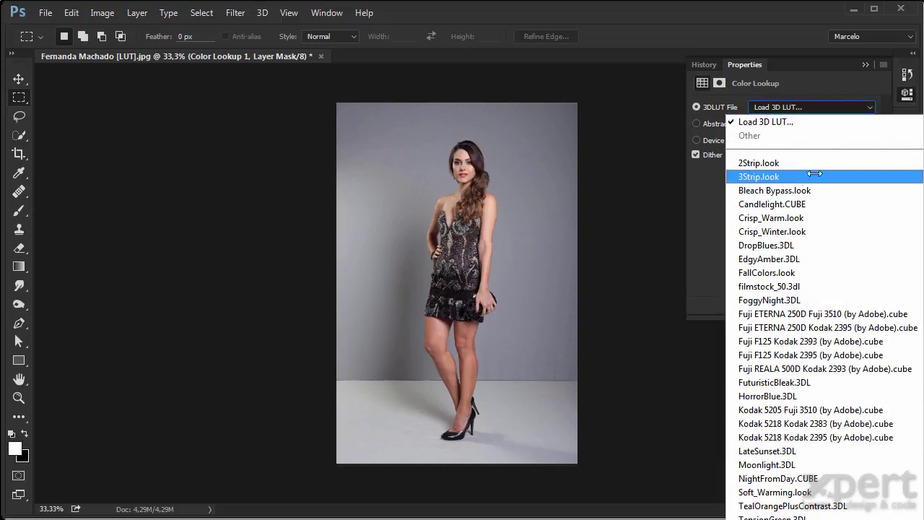
pyautogui.click(792, 164)
pyautogui.click(790, 107)
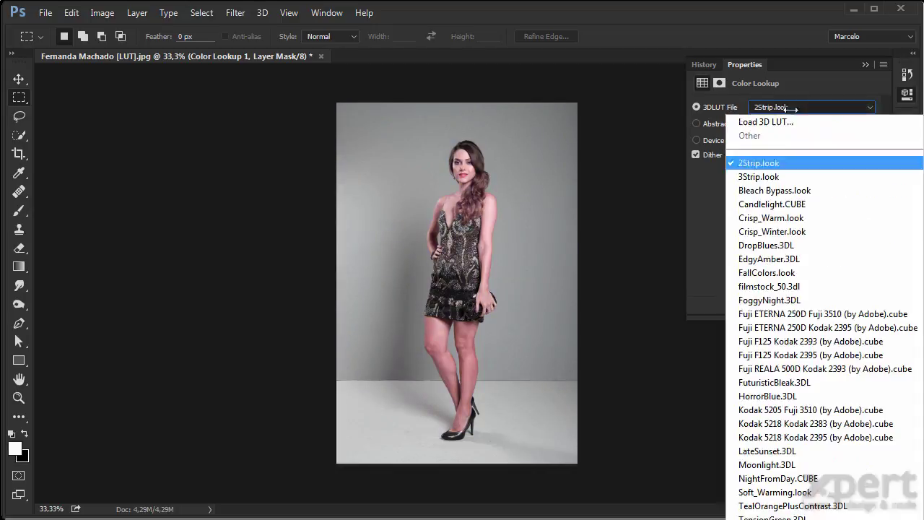
pyautogui.click(827, 285)
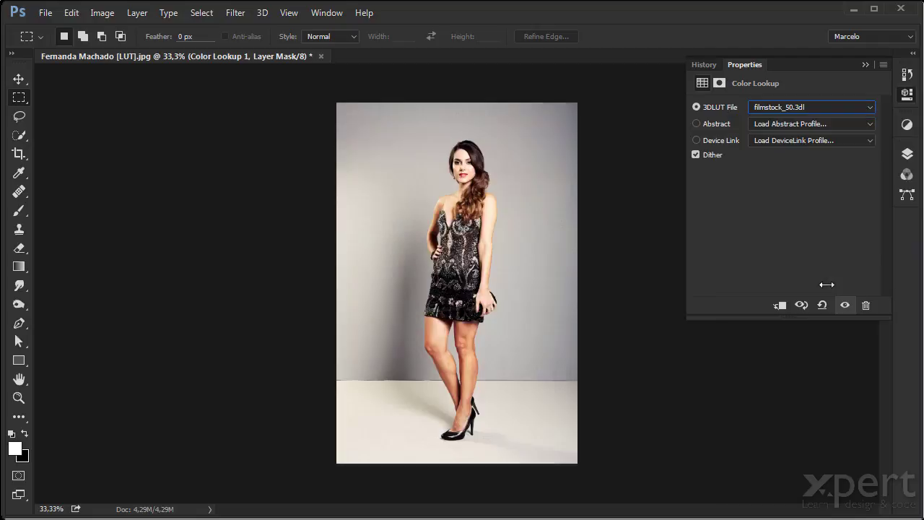
pyautogui.click(803, 105)
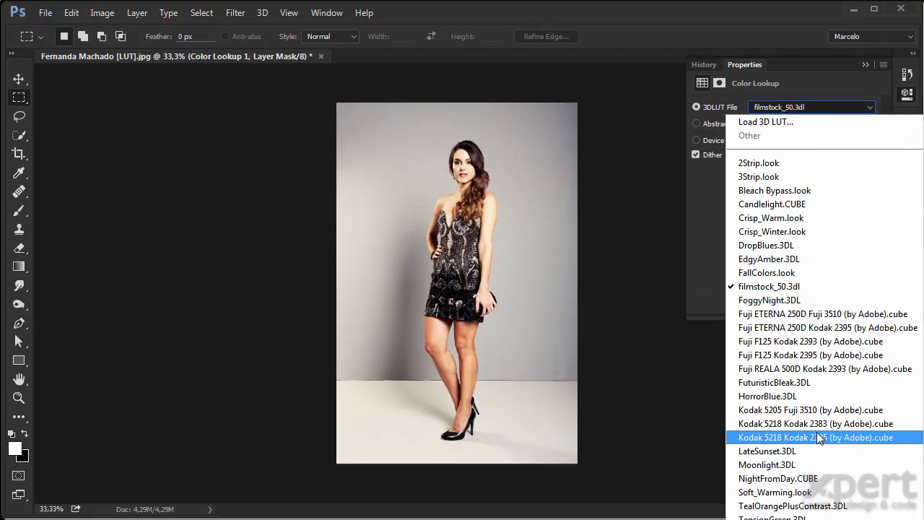
pyautogui.click(787, 397)
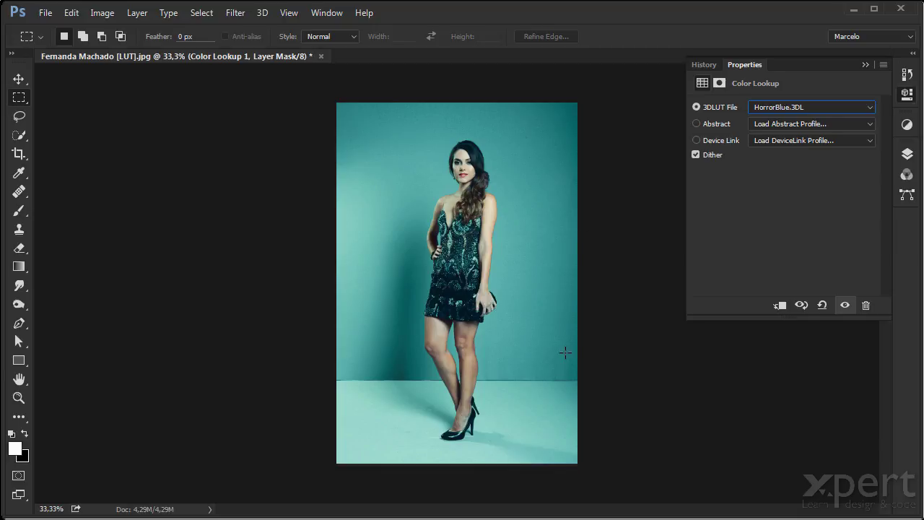
# Delete the Color Lookup layer and show the Levels, Gradient and Hue/Saturation adjustment layers again.
pyautogui.click(909, 160)
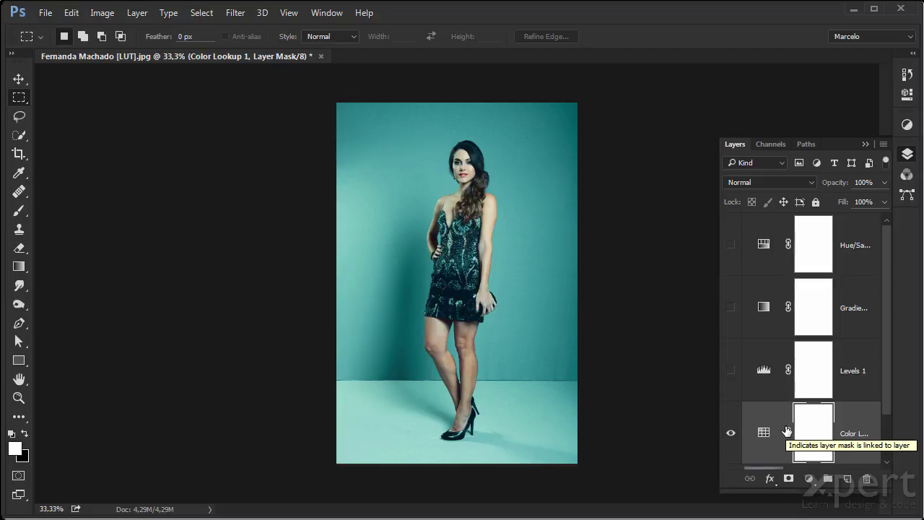
pyautogui.moveTo(855, 421); pyautogui.dragTo(868, 477)
pyautogui.moveTo(731, 370); pyautogui.dragTo(731, 245)
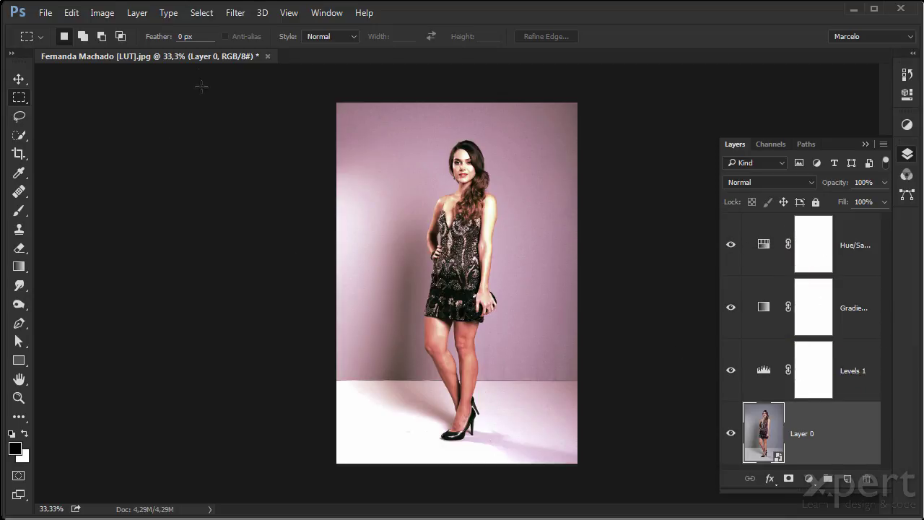
# Try to export the grading as color lookup tables with the smart object Layer 0 as the base.
pyautogui.click(43, 13)
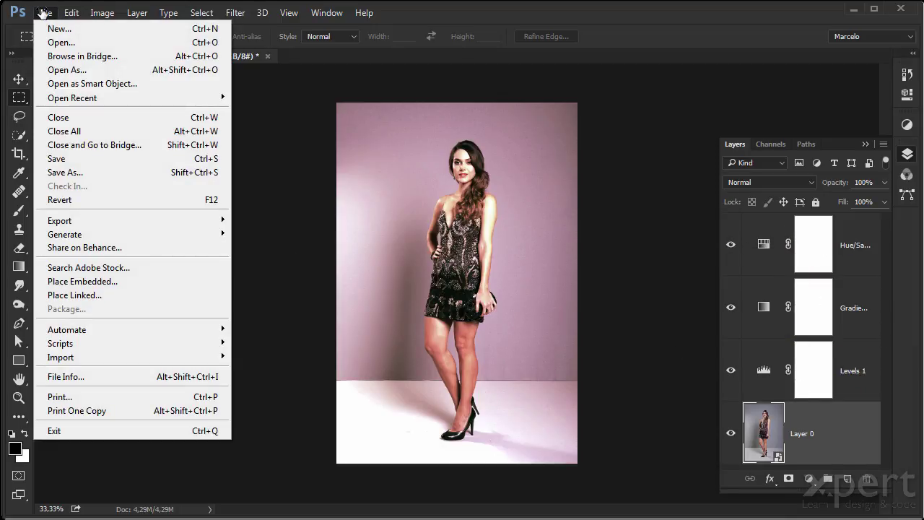
pyautogui.moveTo(92, 220)
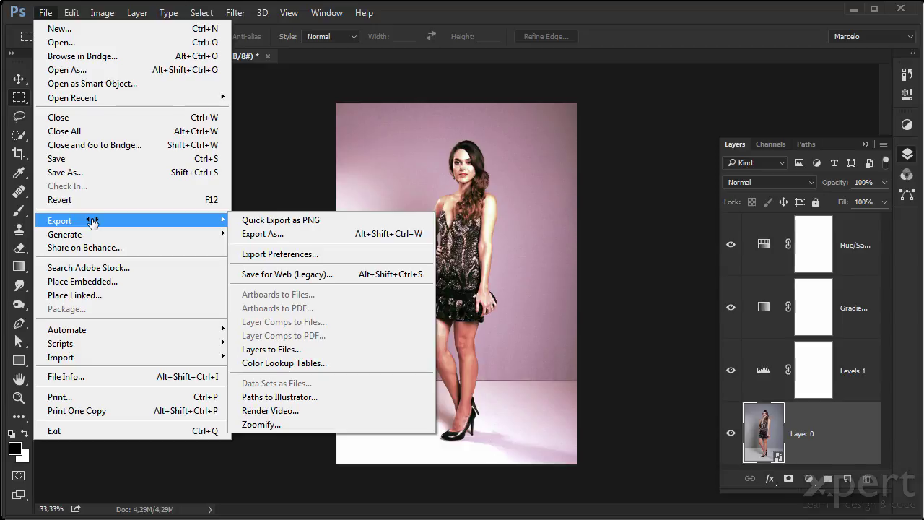
pyautogui.click(340, 361)
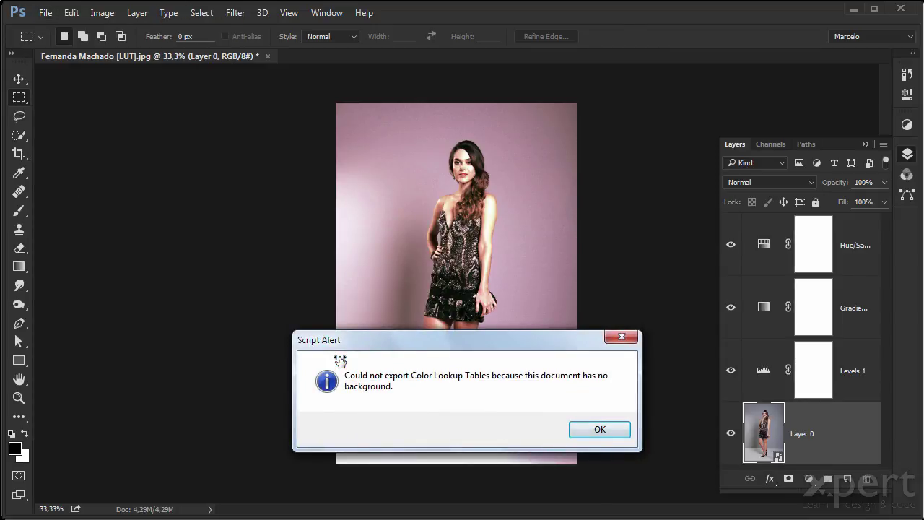
pyautogui.click(595, 431)
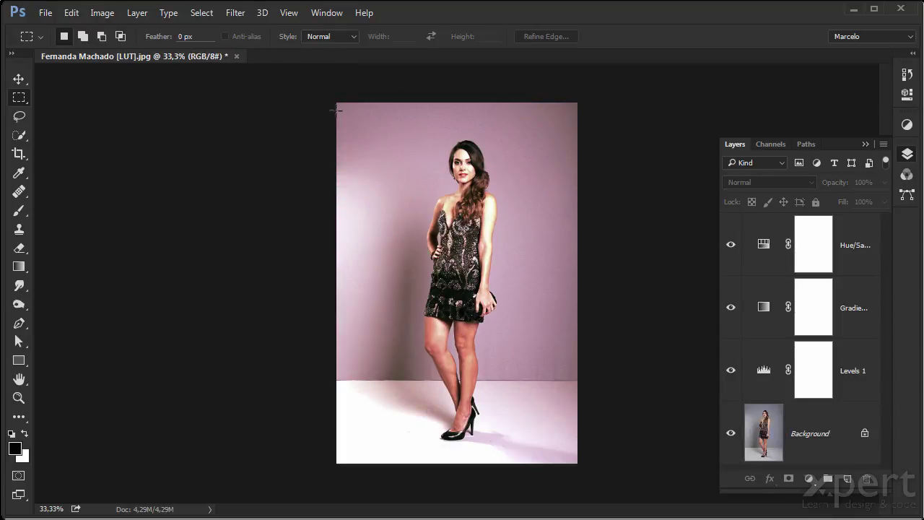
# Export the grading over the locked Background as a color lookup table in 3DL format, with 32 grid points at Medium quality.
pyautogui.click(49, 13)
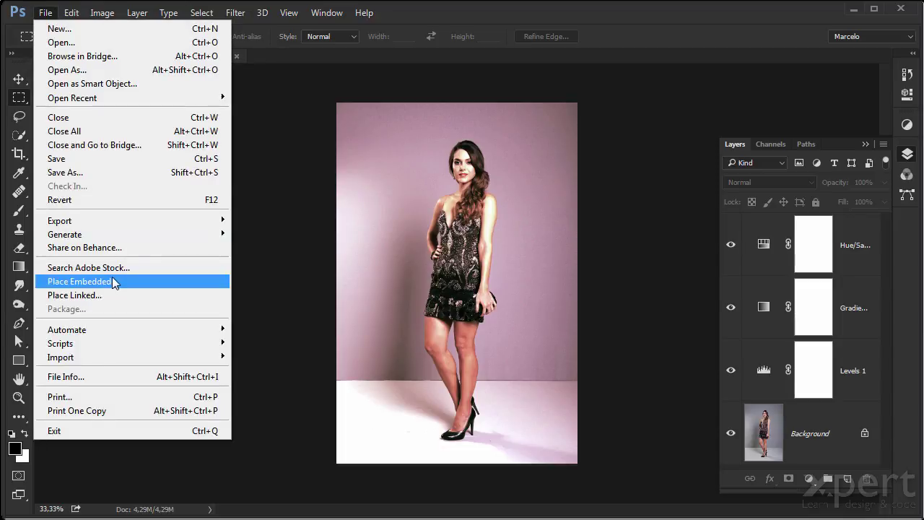
pyautogui.moveTo(126, 220)
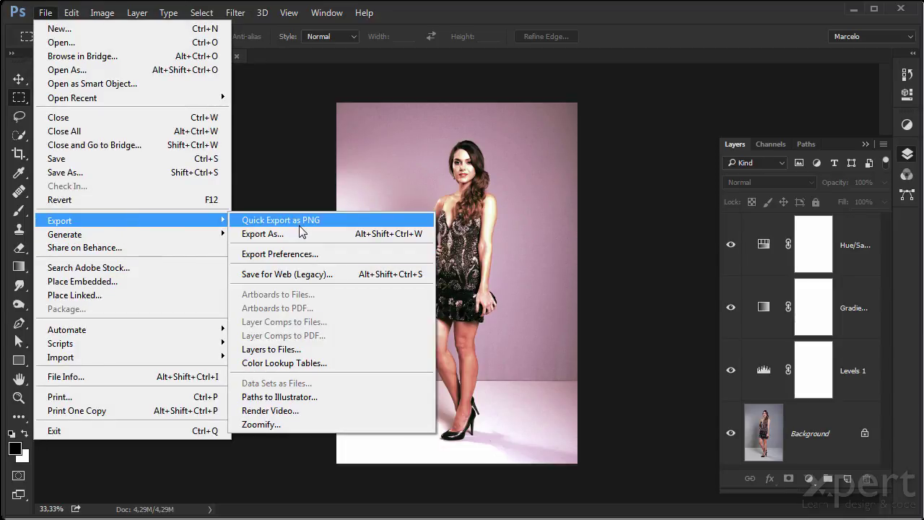
pyautogui.click(336, 359)
pyautogui.moveTo(454, 229); pyautogui.dragTo(304, 99)
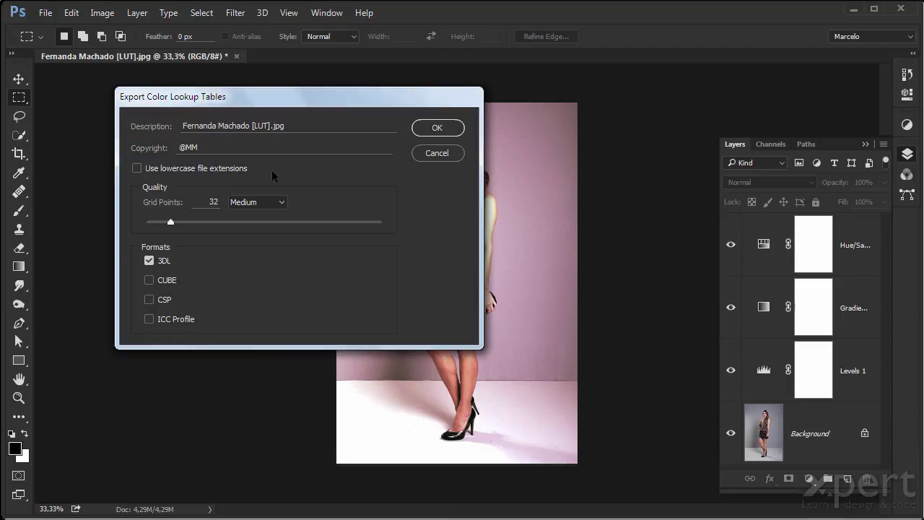
pyautogui.doubleClick(206, 146)
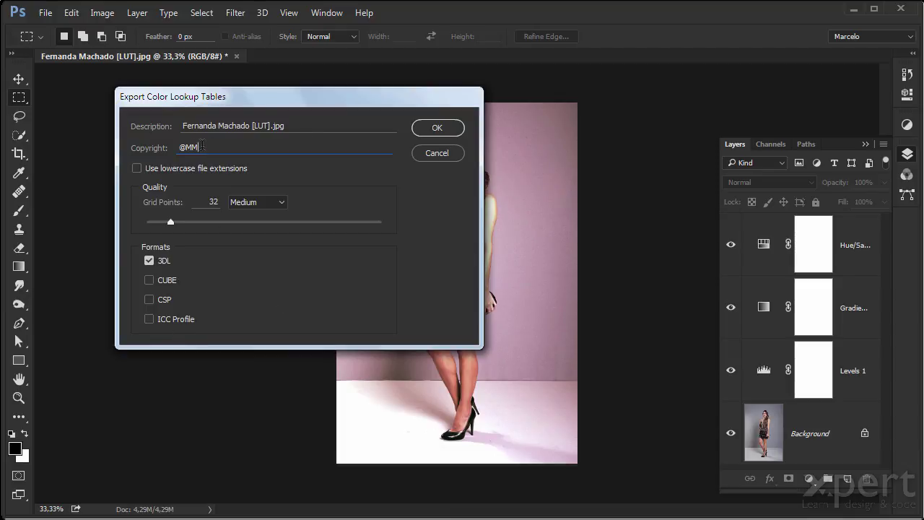
pyautogui.click(433, 129)
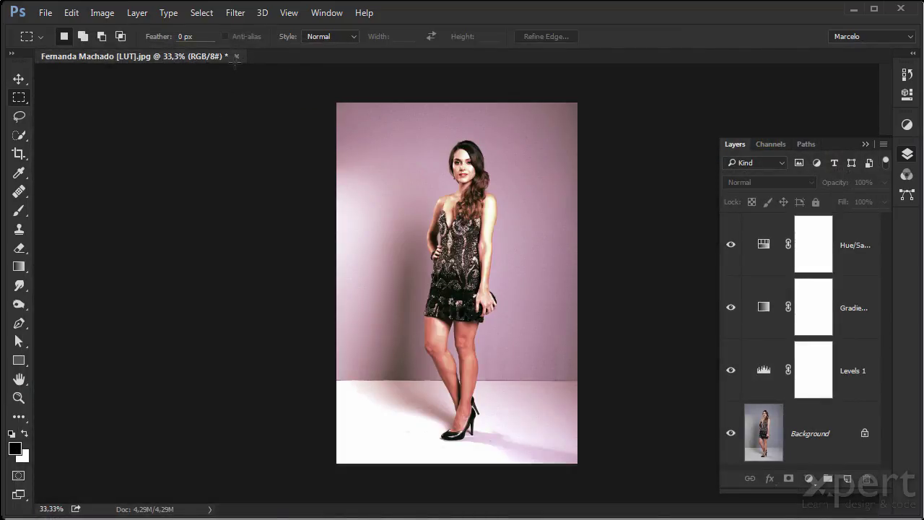
# Close the graded document without saving and open the original full-body studio photo from the Material folder.
pyautogui.click(237, 56)
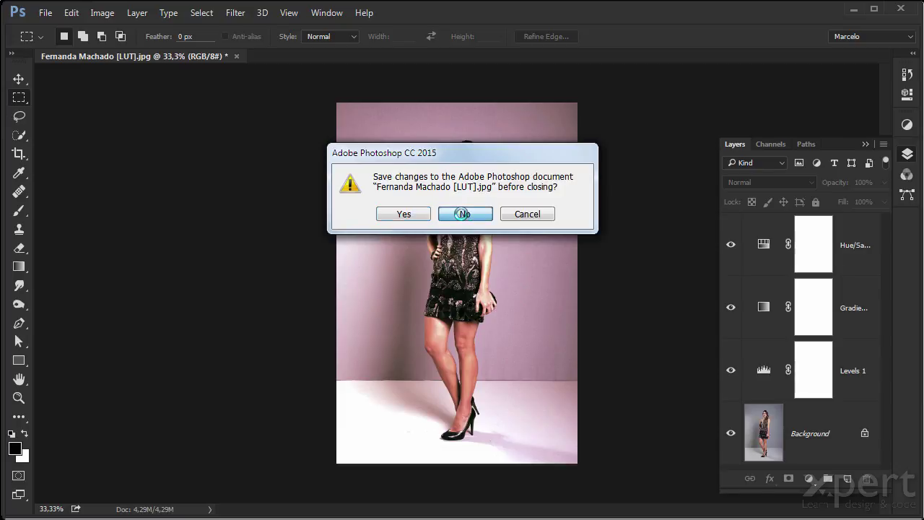
pyautogui.click(463, 213)
pyautogui.doubleClick(470, 231)
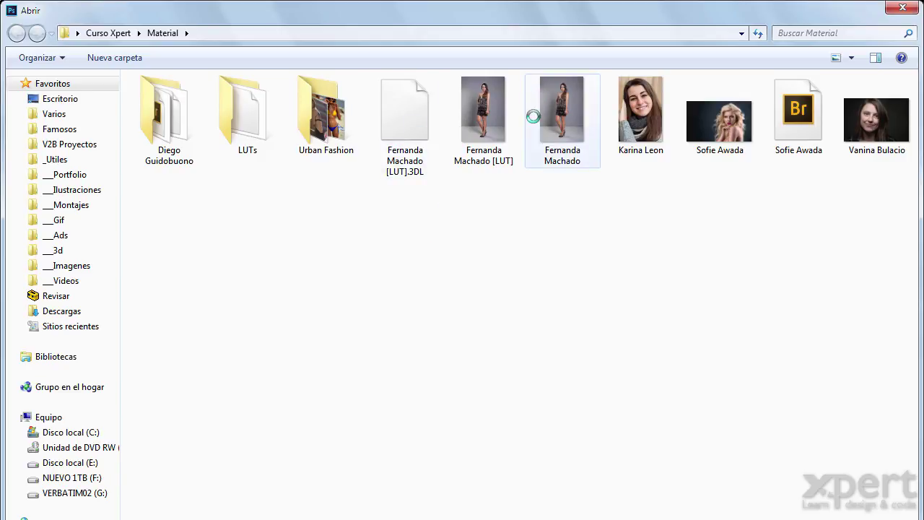
pyautogui.click(559, 112)
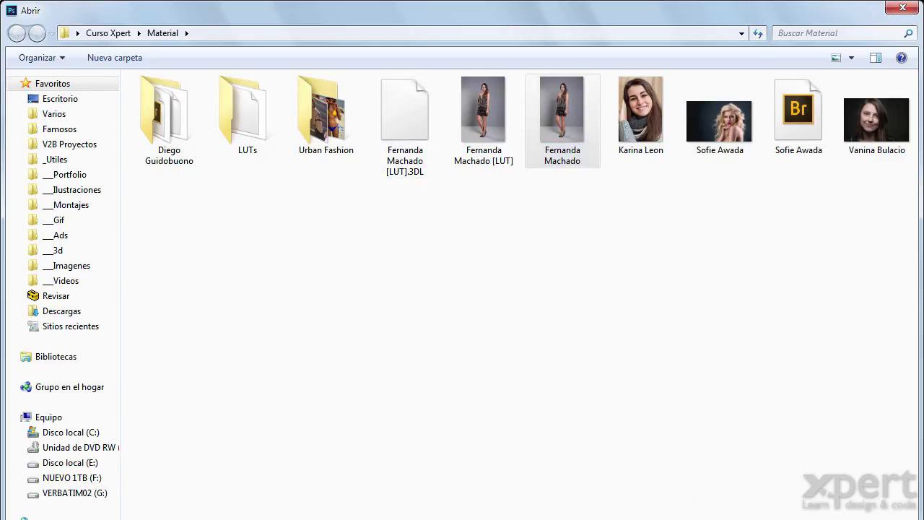
pyautogui.press('Return')
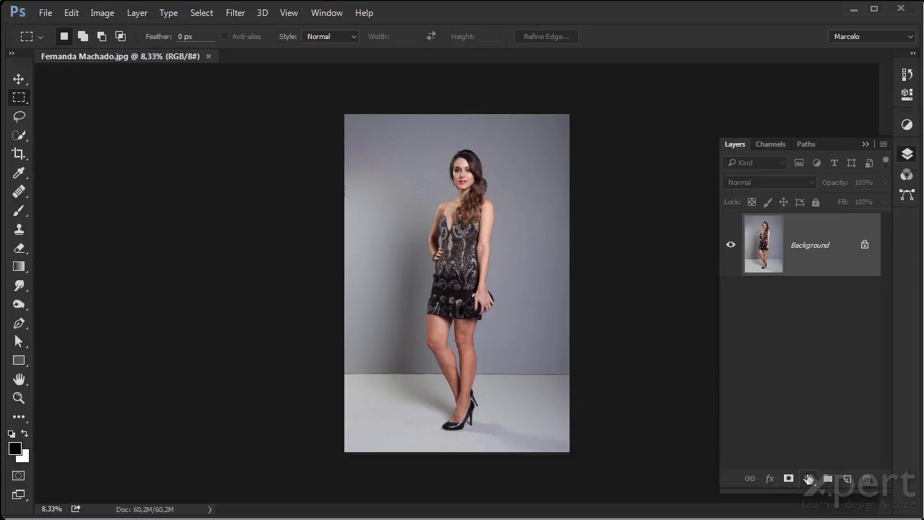
# Add a Color Lookup adjustment layer to the studio photo and load the exported [LUT].3DL file from the Material folder.
pyautogui.click(809, 479)
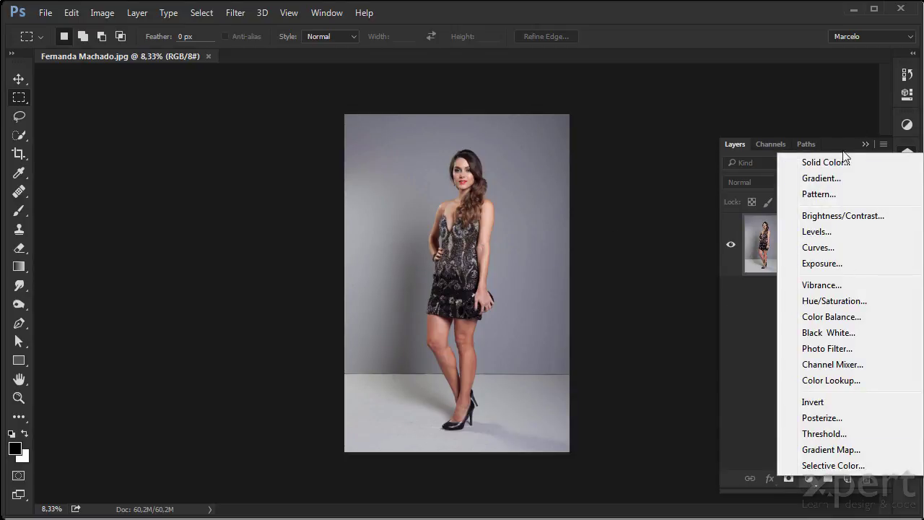
pyautogui.click(850, 379)
pyautogui.click(811, 106)
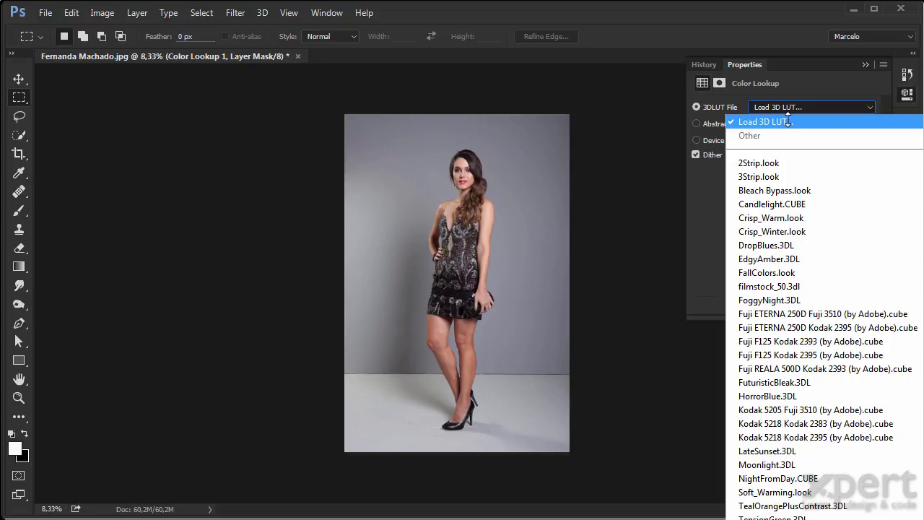
pyautogui.click(787, 122)
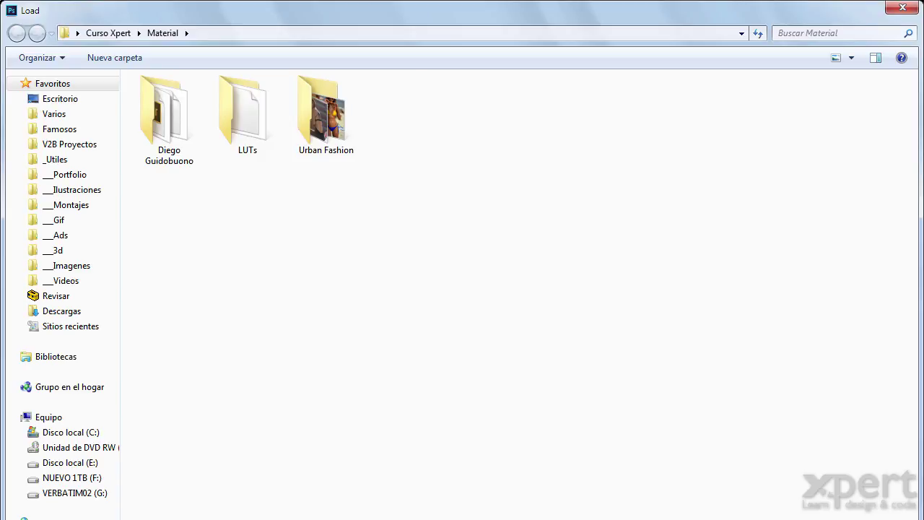
pyautogui.click(415, 126)
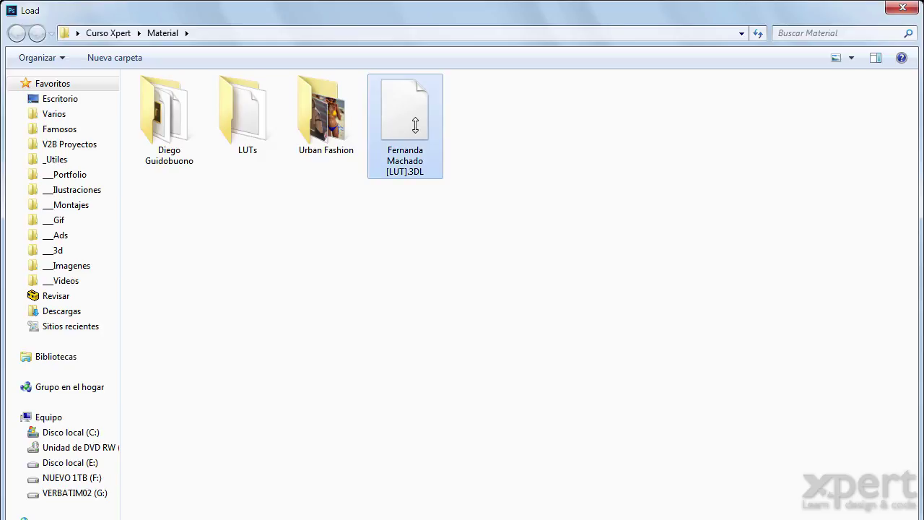
pyautogui.click(724, 509)
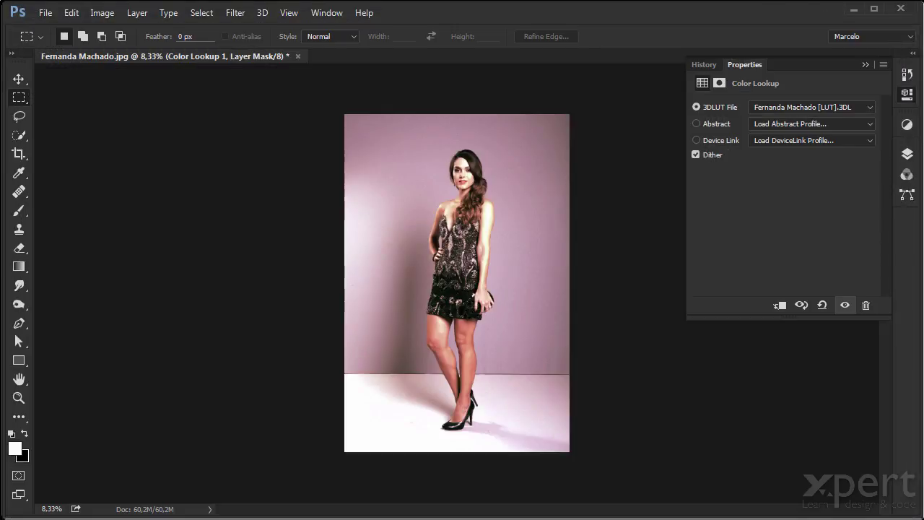
# Hide the Color Lookup layer to compare the photo with its original look, and close the document without saving.
pyautogui.click(906, 153)
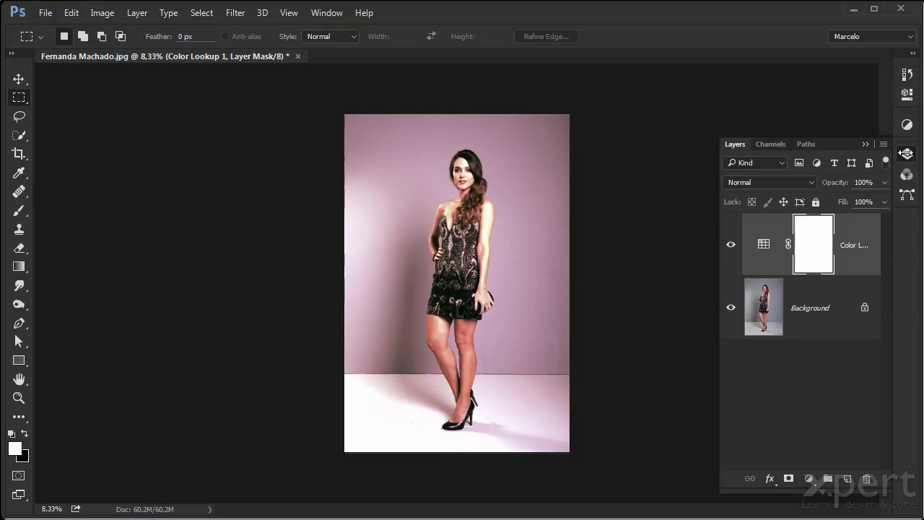
pyautogui.click(732, 244)
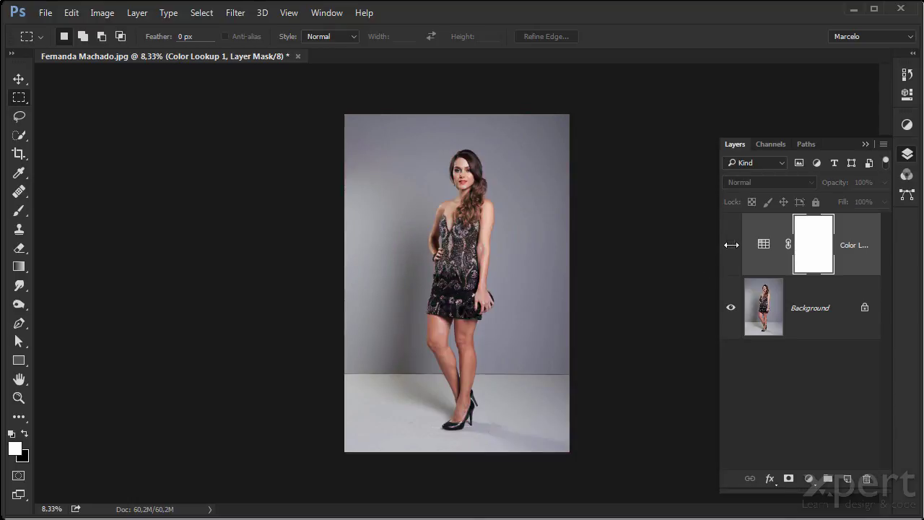
pyautogui.click(298, 56)
pyautogui.click(458, 215)
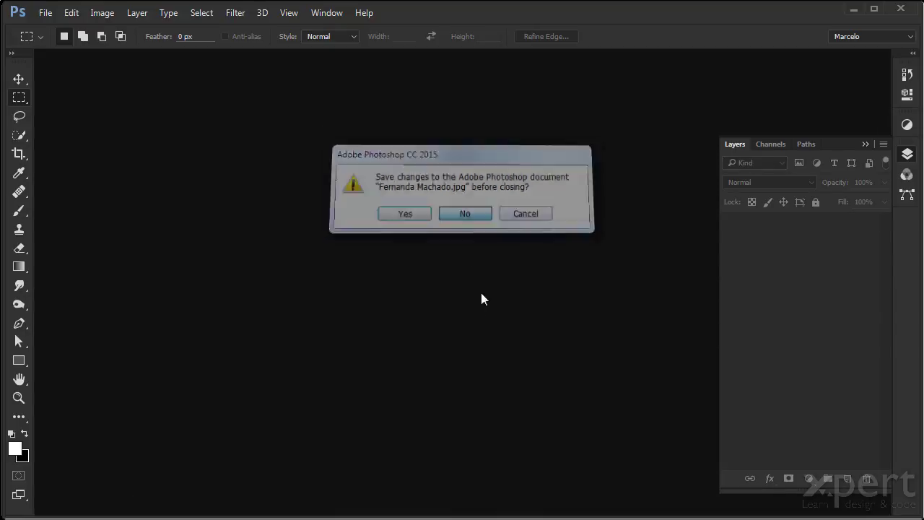
# Open the landscape JPG portrait of the blonde model from the Material folder.
pyautogui.hotkey('ctrl', 'o')
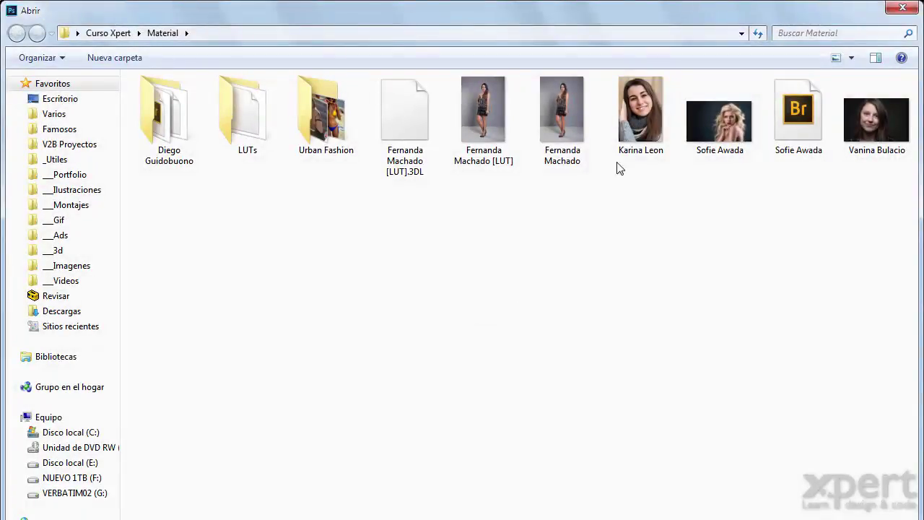
pyautogui.click(719, 133)
pyautogui.press('Return')
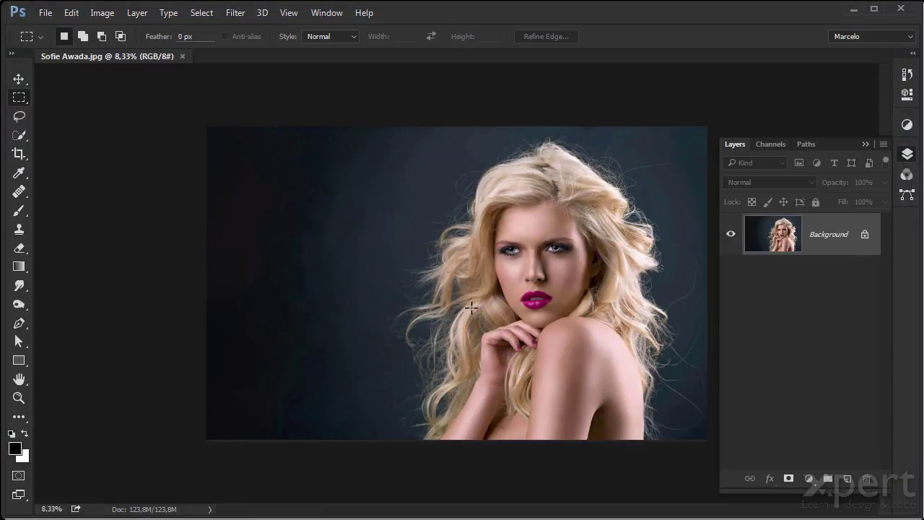
# Add a Color Lookup adjustment layer to the blonde model's portrait and load the exported [LUT].3DL file as its 3D LUT.
pyautogui.click(808, 479)
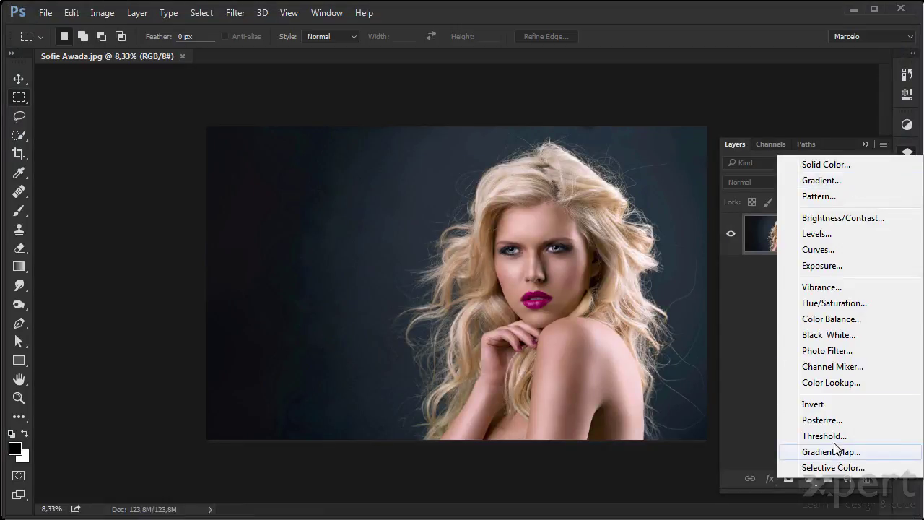
pyautogui.click(845, 387)
pyautogui.click(789, 105)
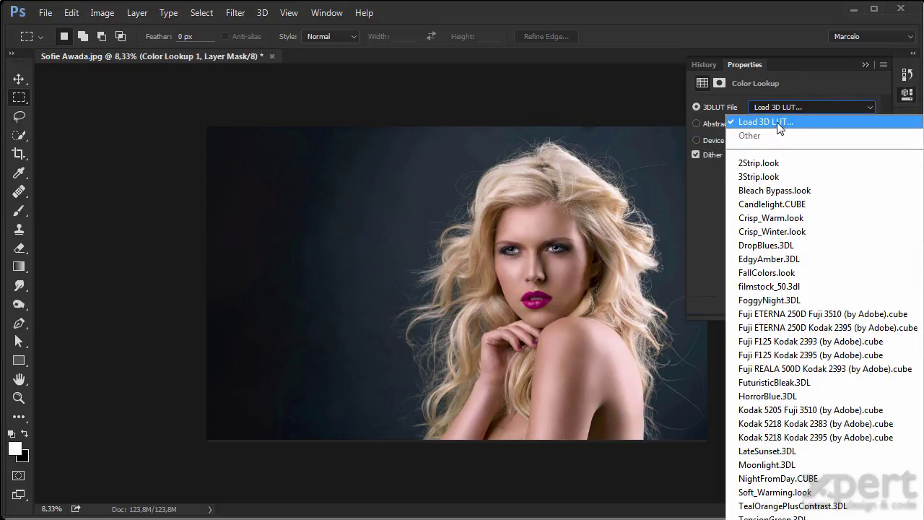
pyautogui.click(776, 121)
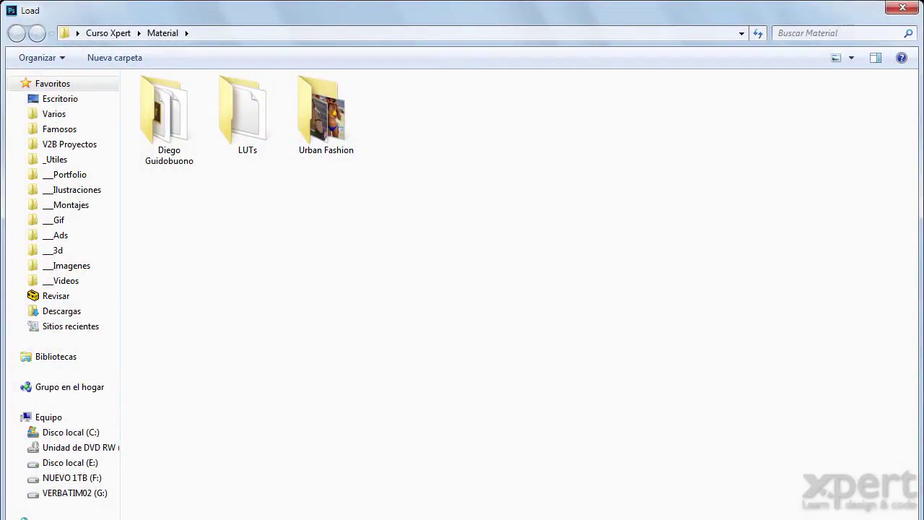
pyautogui.click(400, 117)
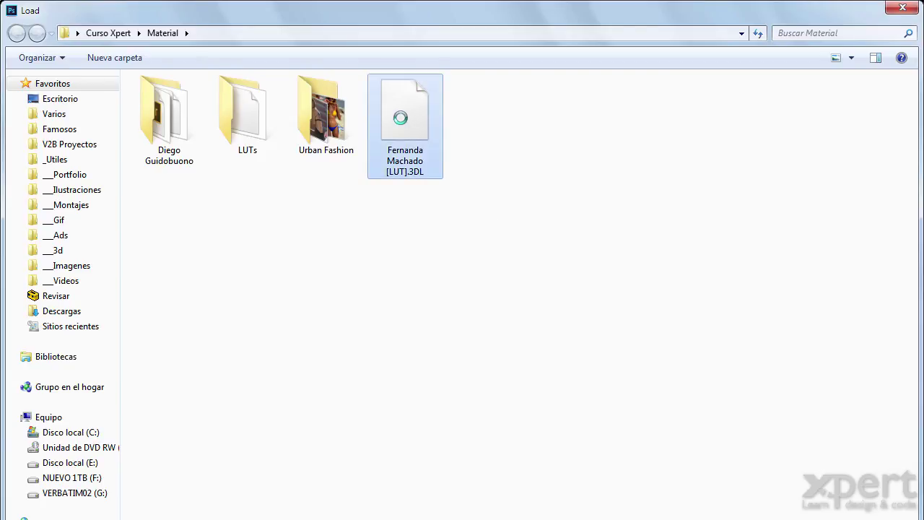
pyautogui.doubleClick(400, 117)
# Toggle the Color Lookup layer's visibility to compare the portrait with its original look, and close the document without saving.
pyautogui.click(910, 156)
pyautogui.click(730, 235)
pyautogui.click(730, 235)
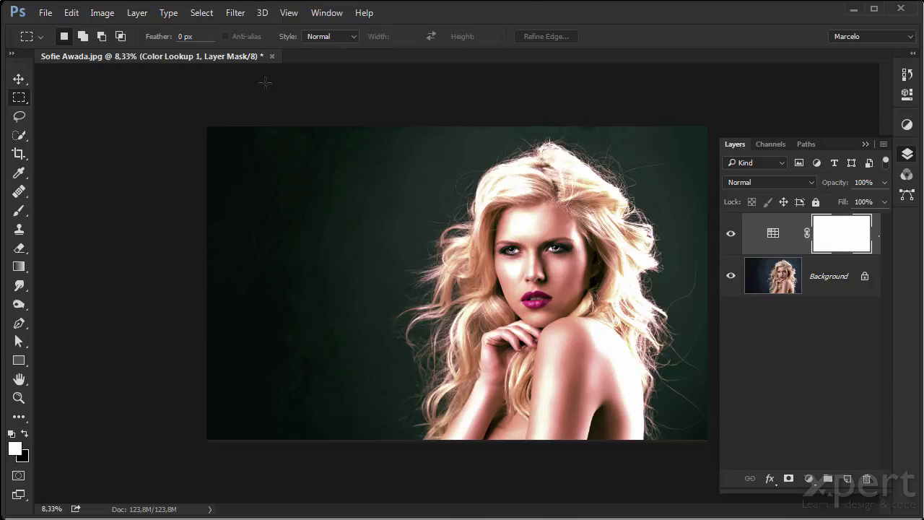
pyautogui.click(271, 56)
pyautogui.click(465, 212)
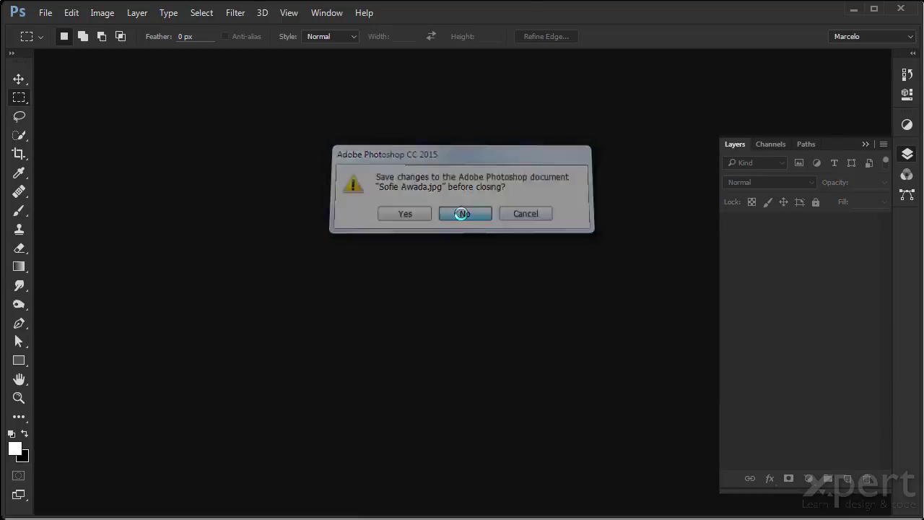
# Open the original full-body studio photo, without the [LUT] suffix, from the Material folder.
pyautogui.hotkey('ctrl', 'o')
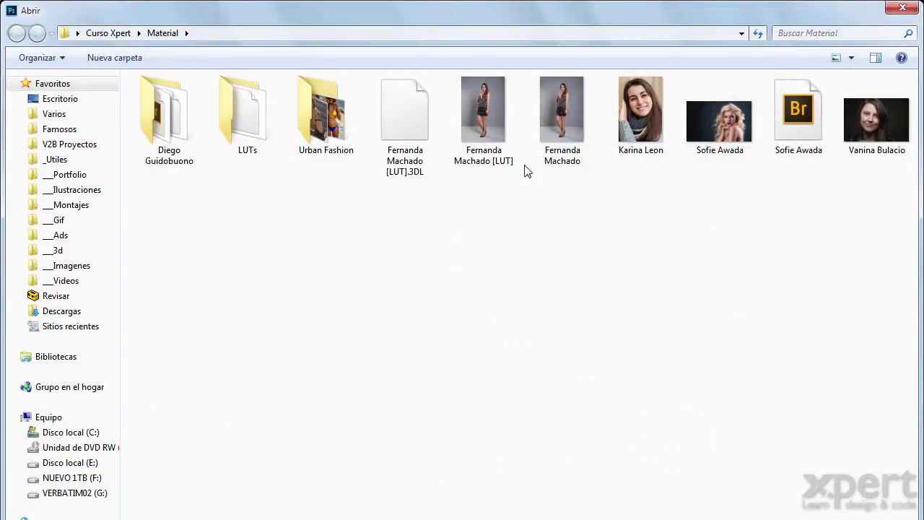
pyautogui.click(567, 118)
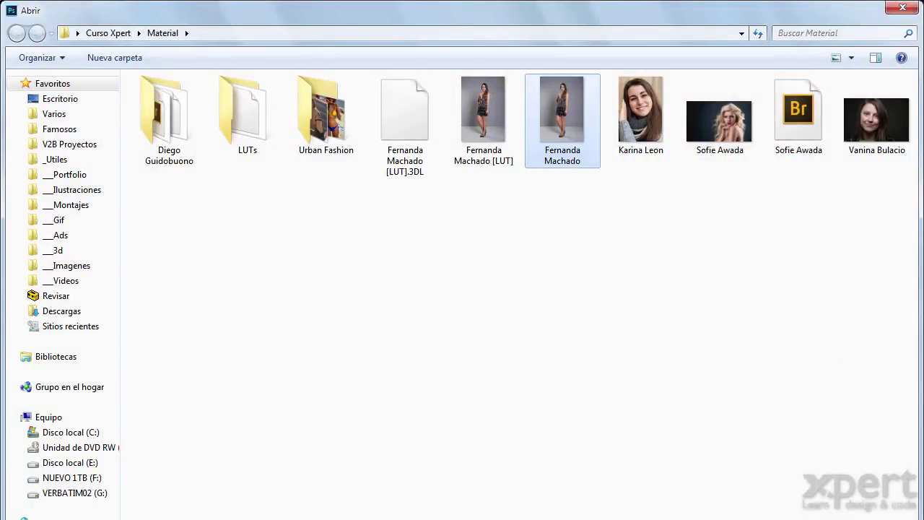
pyautogui.press('Return')
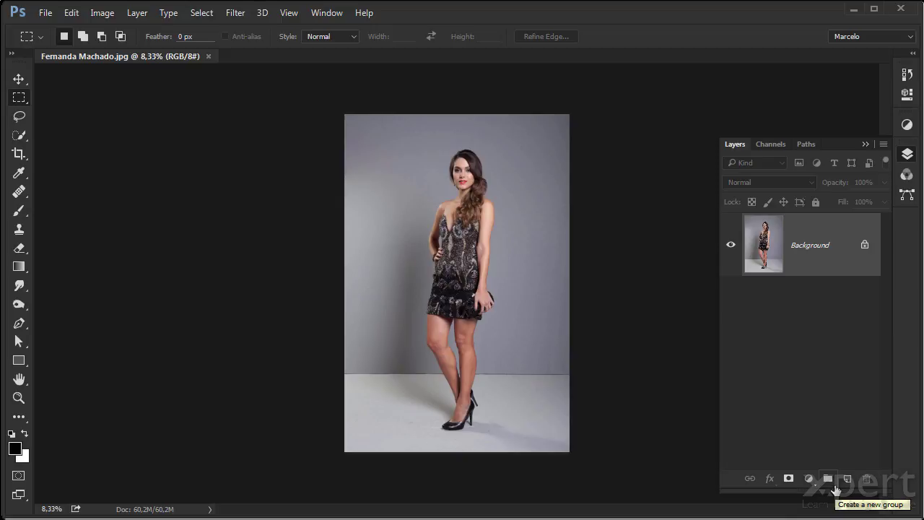
# Add a Gradient Map adjustment layer to the studio photo with a gradient from blue #0909dd to white.
pyautogui.click(809, 479)
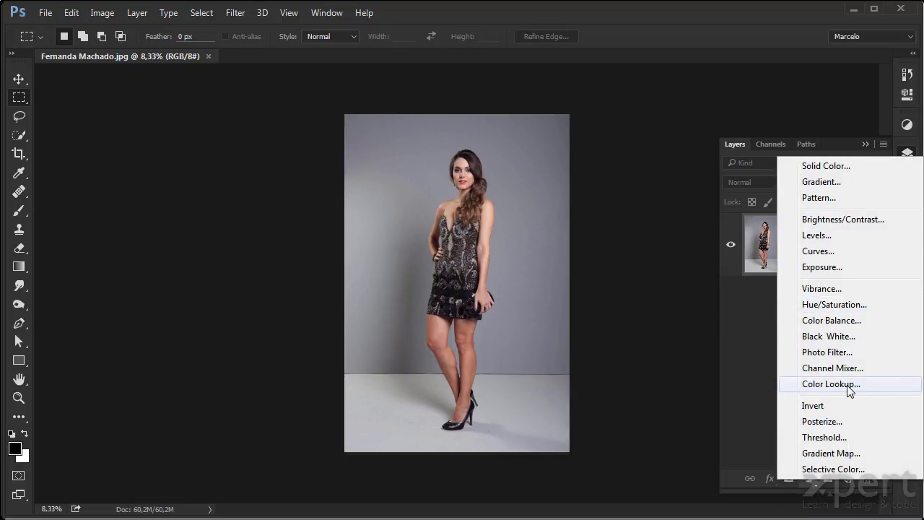
pyautogui.click(846, 453)
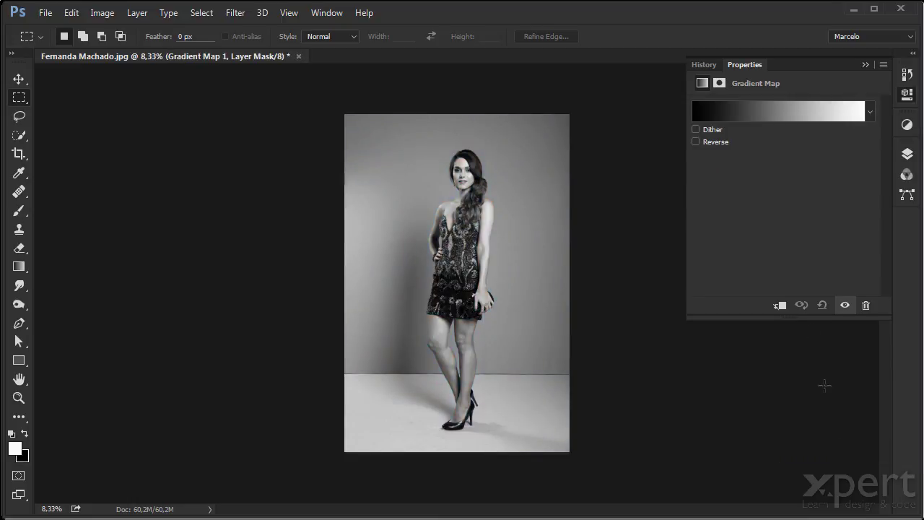
pyautogui.click(730, 112)
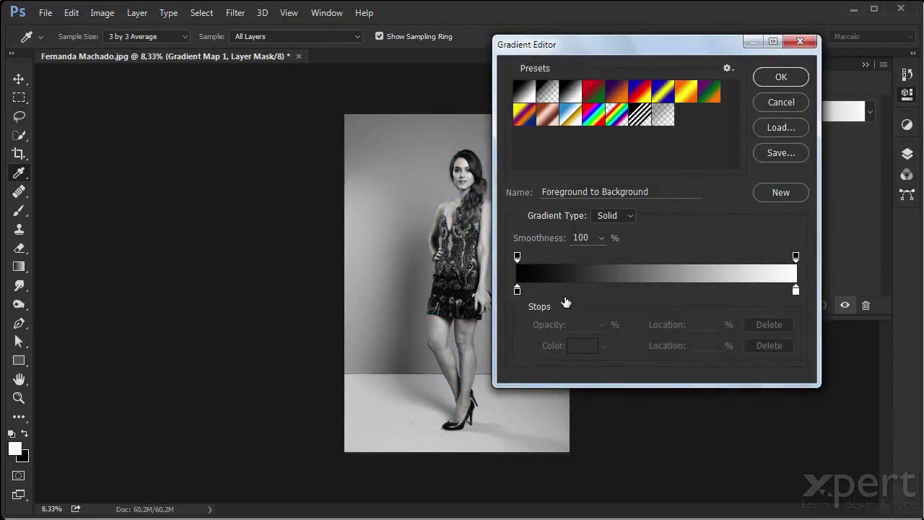
pyautogui.click(517, 291)
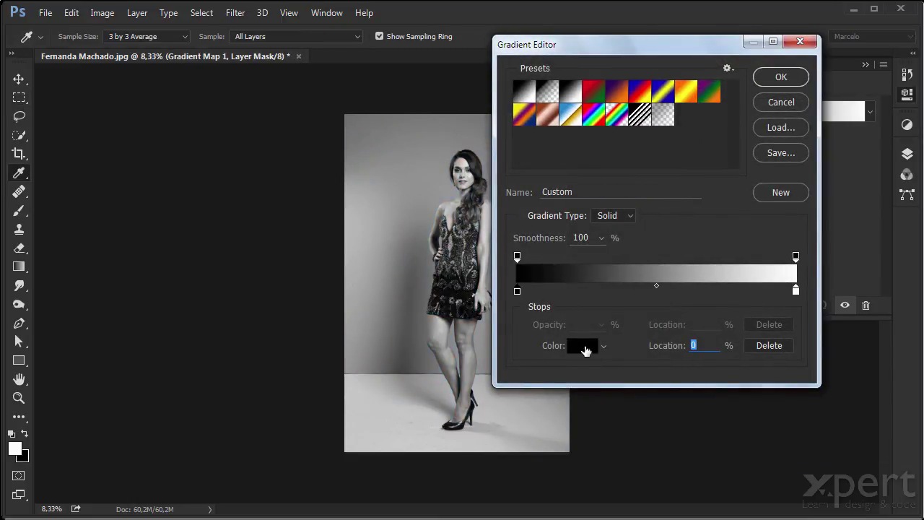
pyautogui.click(585, 346)
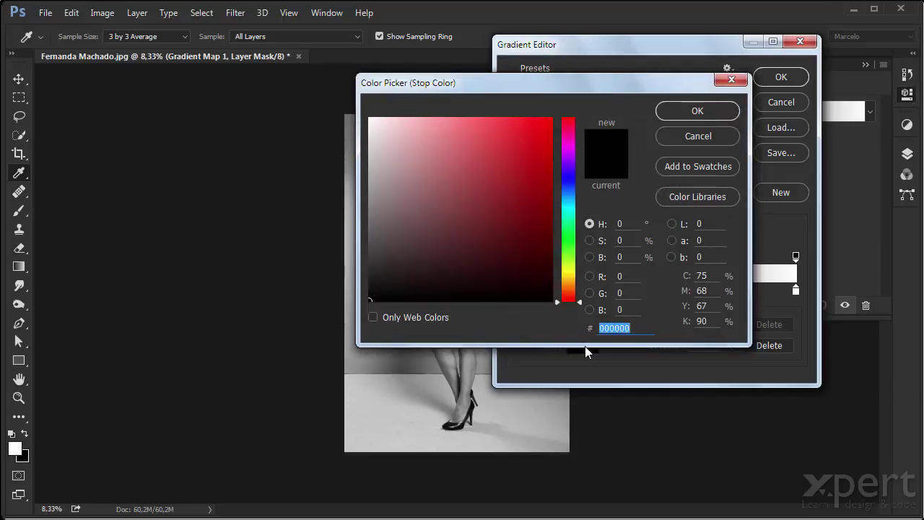
pyautogui.click(569, 179)
pyautogui.click(545, 142)
pyautogui.click(697, 110)
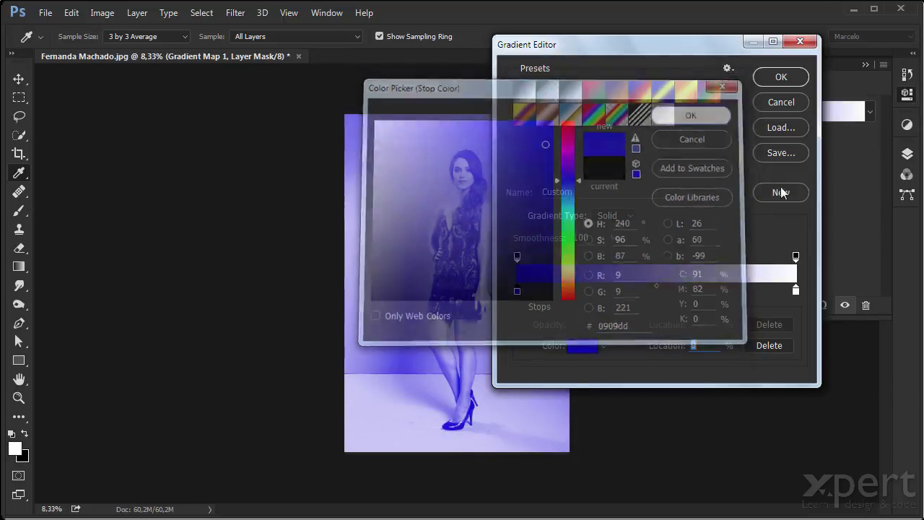
pyautogui.click(781, 77)
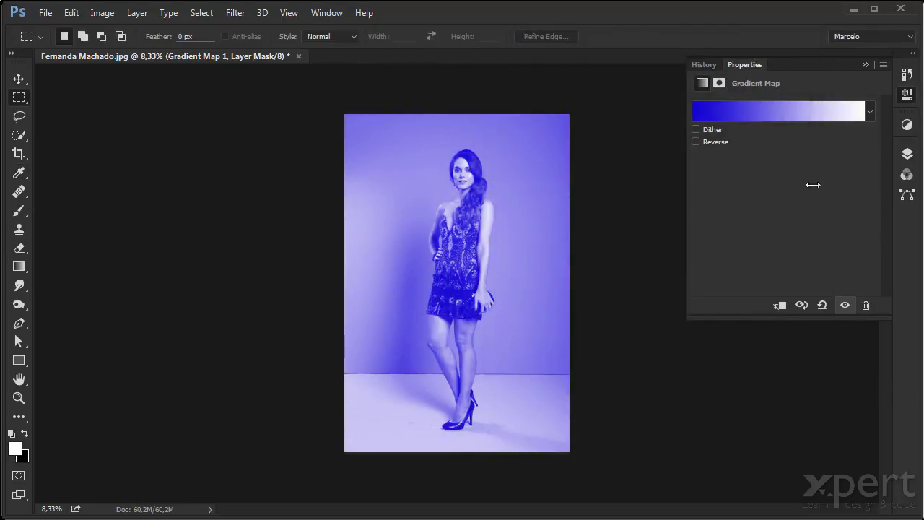
# Set the Gradient Map layer's blend mode to Soft Light.
pyautogui.click(906, 160)
pyautogui.click(554, 353)
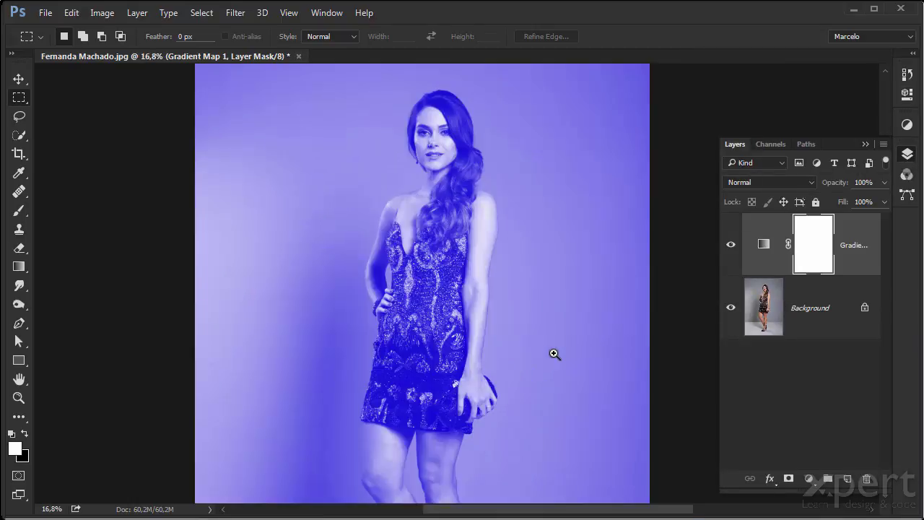
pyautogui.click(751, 182)
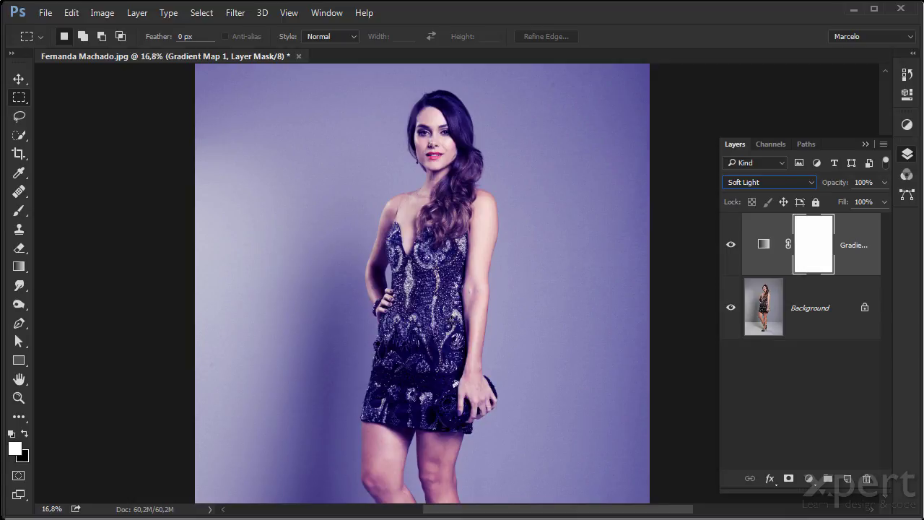
# Hide the Gradient Map layer to compare it with the original photo, and delete the layer.
pyautogui.click(730, 244)
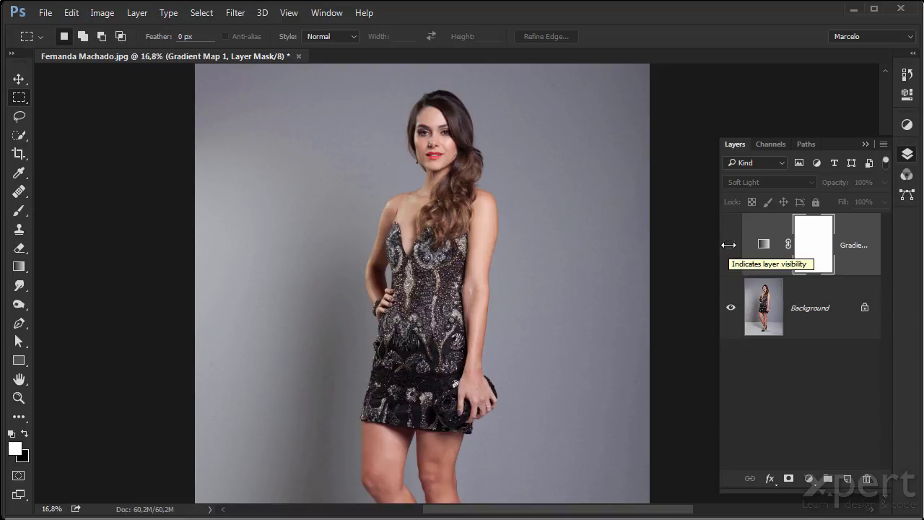
pyautogui.moveTo(863, 225); pyautogui.dragTo(867, 479)
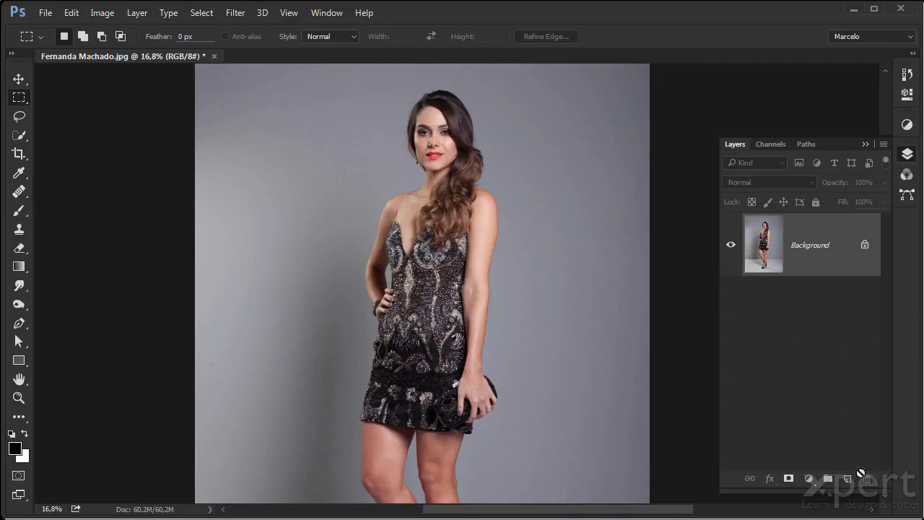
# Add a Solid Color fill layer in blue-violet #3000ff above the Background.
pyautogui.click(809, 478)
pyautogui.click(830, 163)
pyautogui.click(570, 174)
pyautogui.moveTo(529, 146); pyautogui.dragTo(560, 114)
pyautogui.click(699, 105)
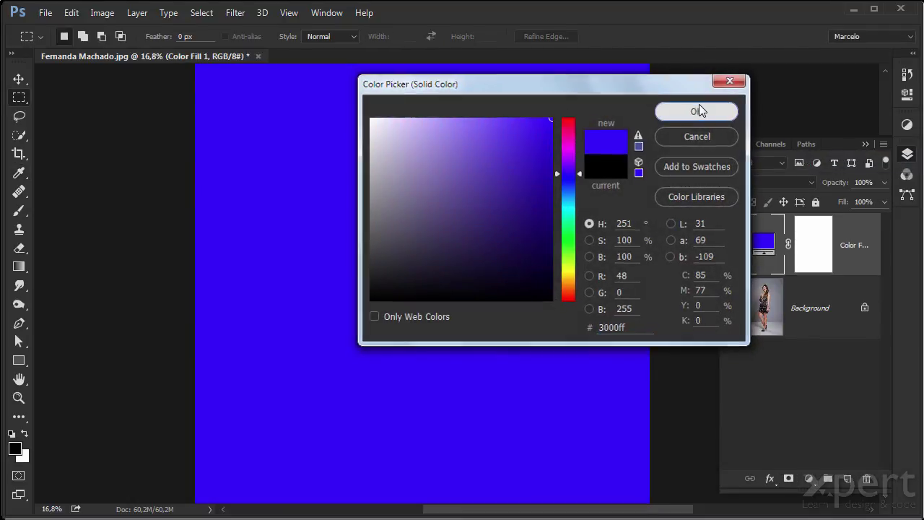
# Blend the color fill layer in Exclusion mode at 43% opacity, and delete the layer after viewing the effect.
pyautogui.click(769, 182)
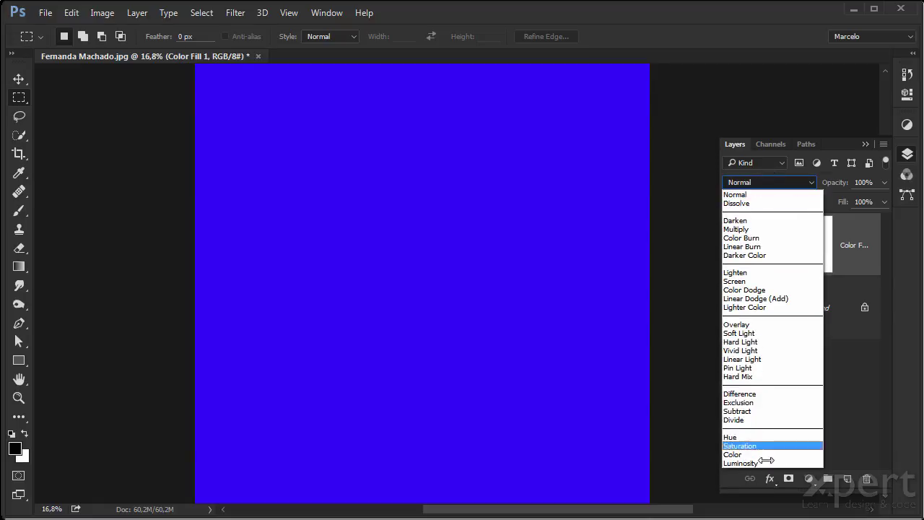
pyautogui.click(759, 402)
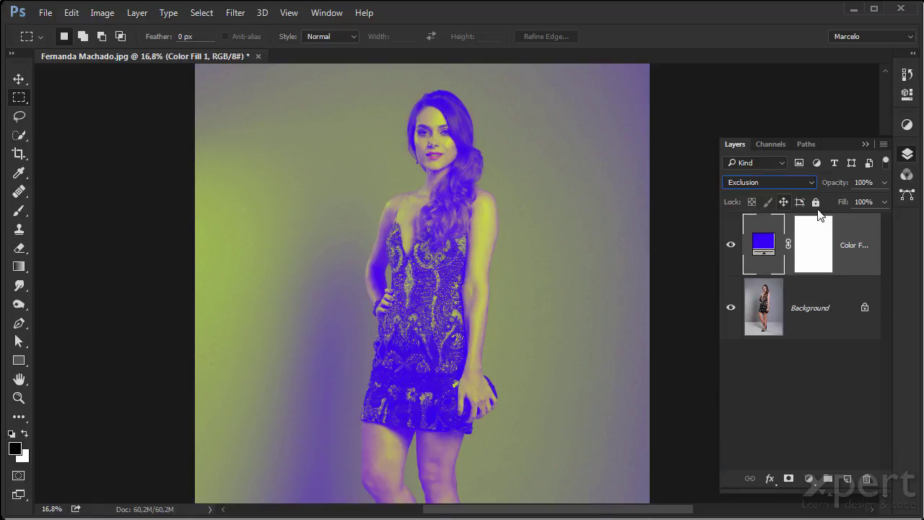
pyautogui.moveTo(839, 186); pyautogui.dragTo(798, 186)
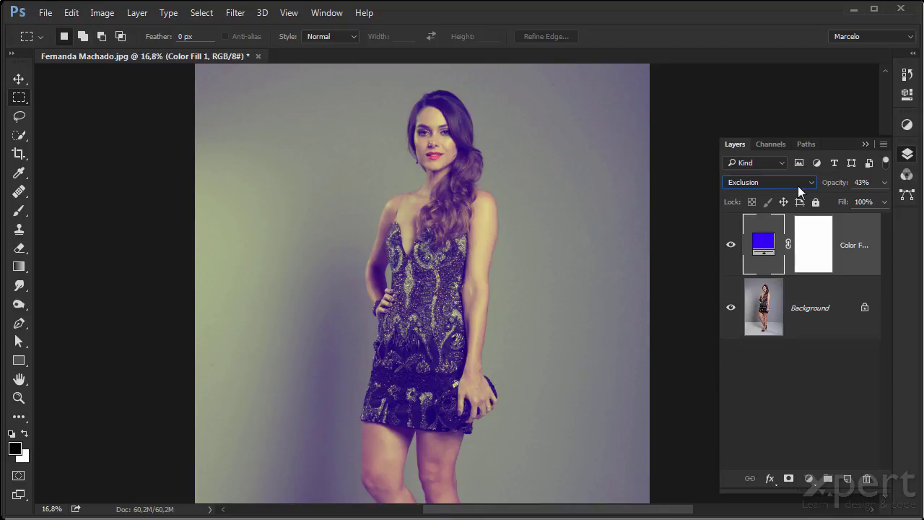
pyautogui.moveTo(858, 236); pyautogui.dragTo(868, 477)
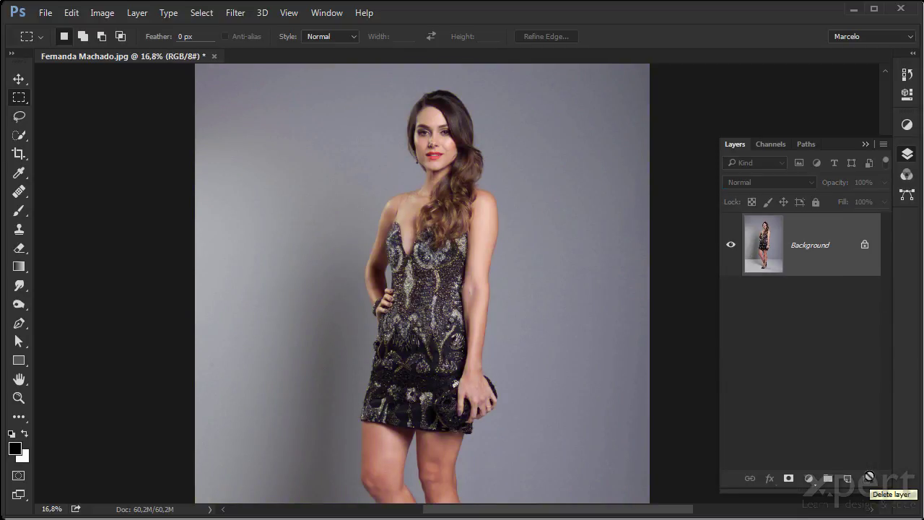
# Add a Curves adjustment layer and slightly lower the midtones of the Red channel.
pyautogui.click(809, 477)
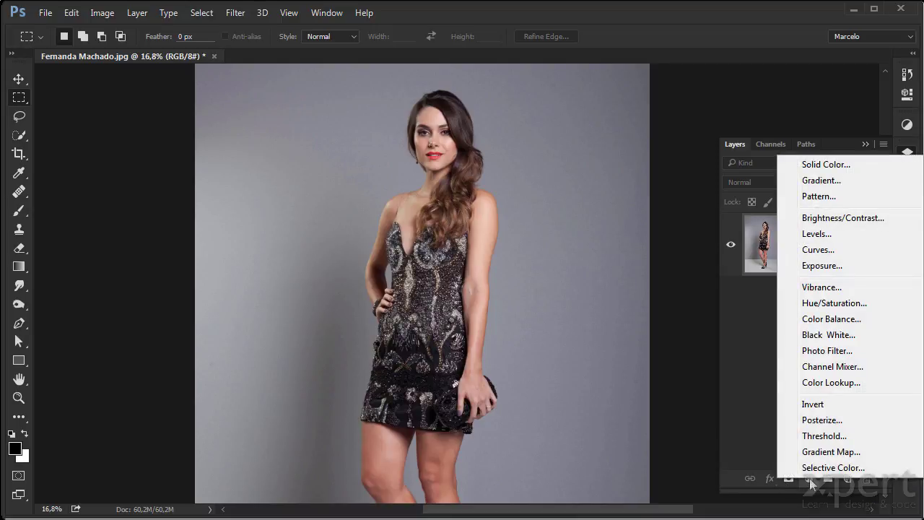
pyautogui.click(821, 252)
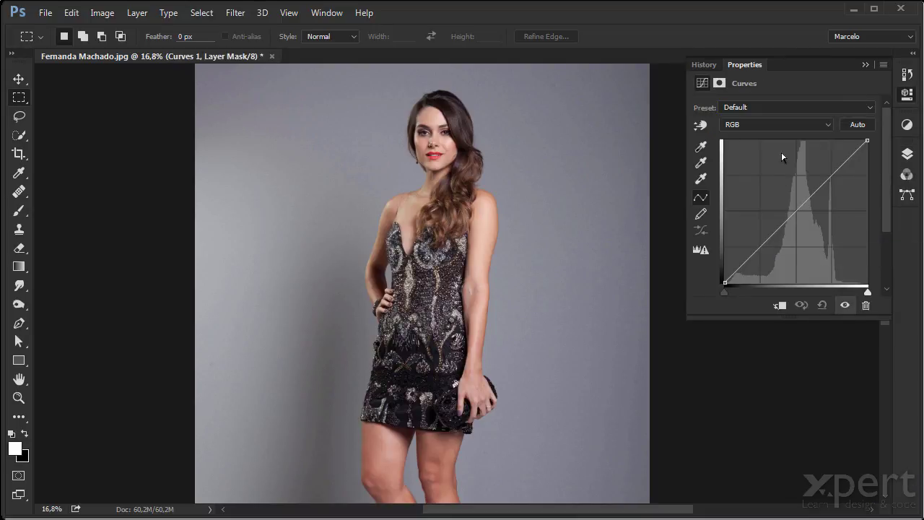
pyautogui.click(769, 124)
pyautogui.click(740, 142)
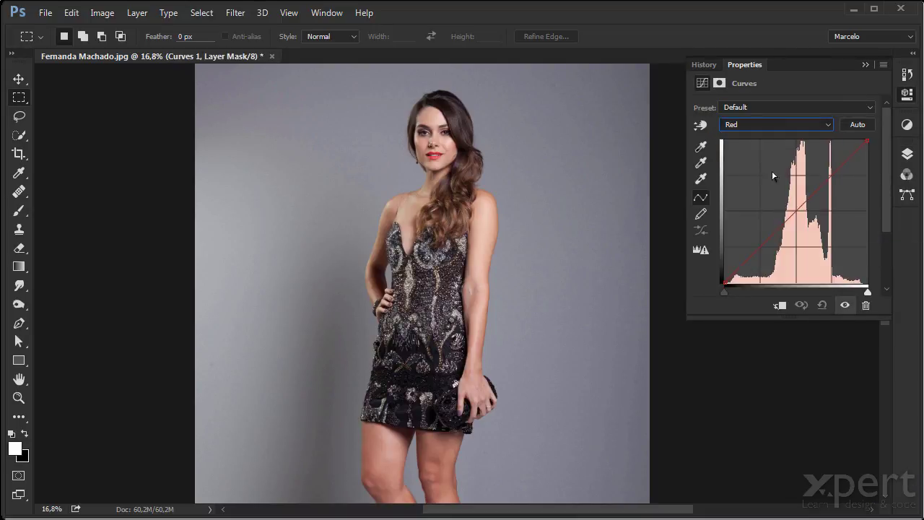
pyautogui.moveTo(799, 207)
pyautogui.mouseDown()
pyautogui.moveTo(789, 202)
pyautogui.moveTo(801, 217)
pyautogui.mouseUp()
# Shift the white point of the Green channel's curve inward to add green to the highlights.
pyautogui.click(759, 123)
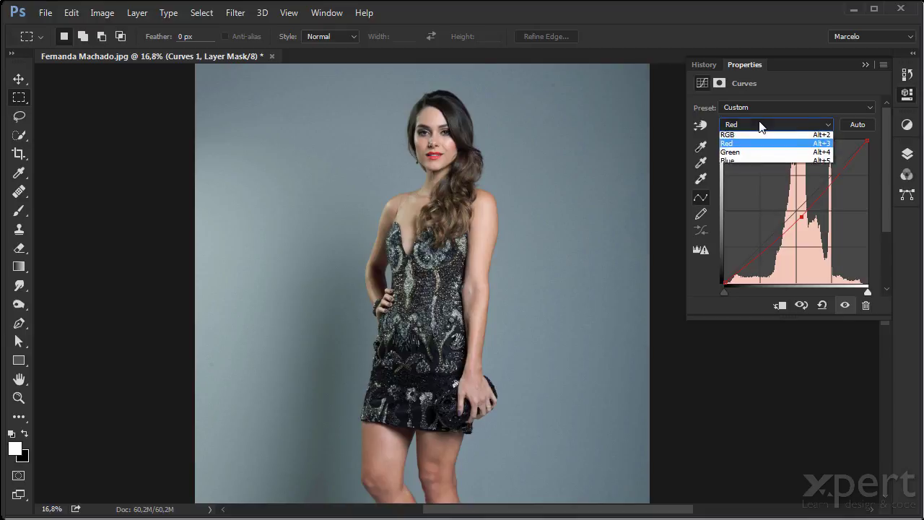
pyautogui.click(762, 155)
pyautogui.moveTo(868, 141); pyautogui.dragTo(846, 140)
# Raise the midtones of the Blue channel's curve and lift its black point to tint the shadows blue.
pyautogui.click(760, 123)
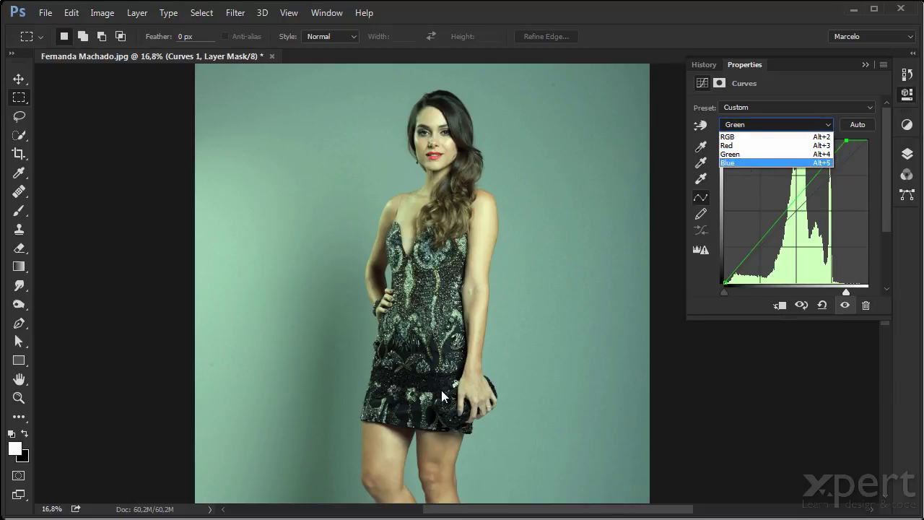
pyautogui.click(745, 162)
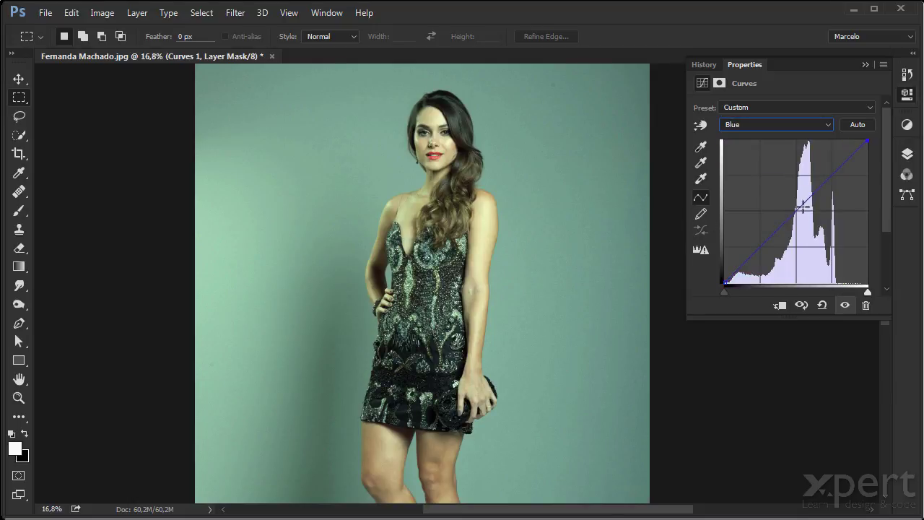
pyautogui.moveTo(799, 210); pyautogui.dragTo(781, 199)
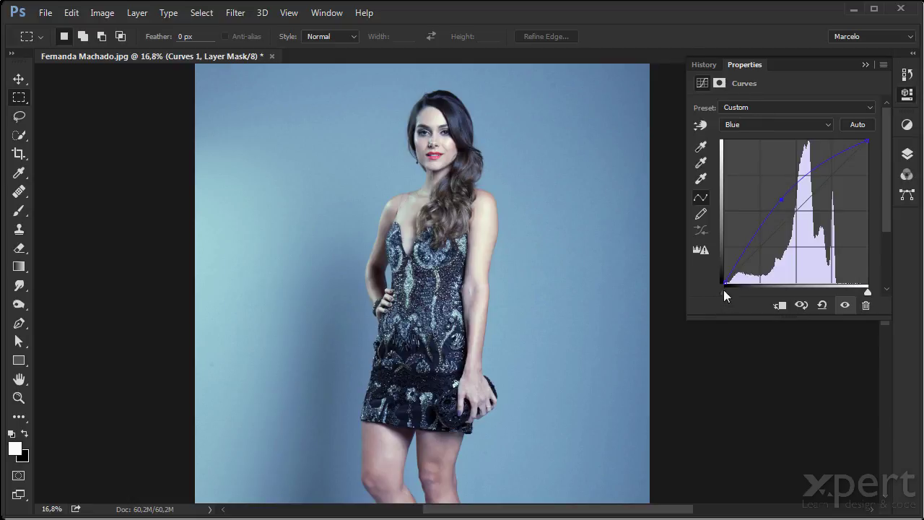
pyautogui.moveTo(726, 283); pyautogui.dragTo(725, 257)
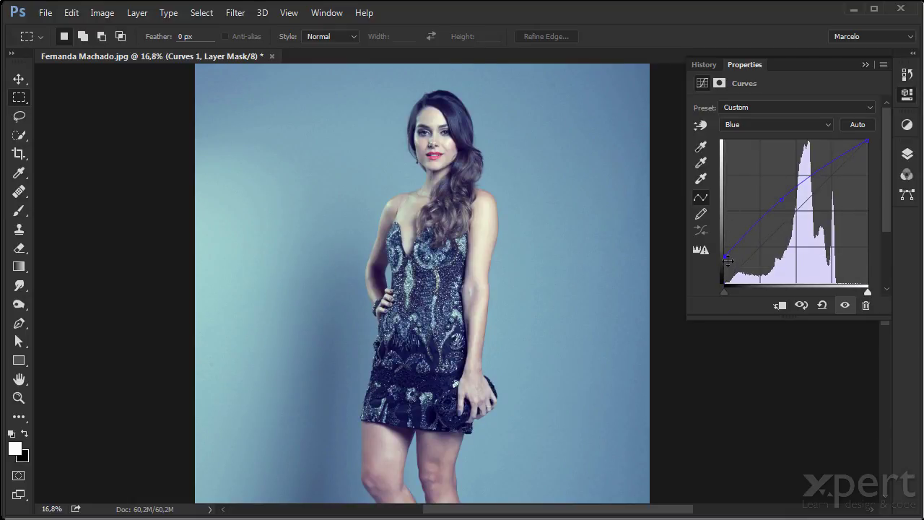
# Lift the Blue curve's black point slightly further and move the Red channel's black input point inward to remove red from the shadows.
pyautogui.moveTo(724, 257); pyautogui.dragTo(725, 250)
pyautogui.click(748, 125)
pyautogui.click(738, 146)
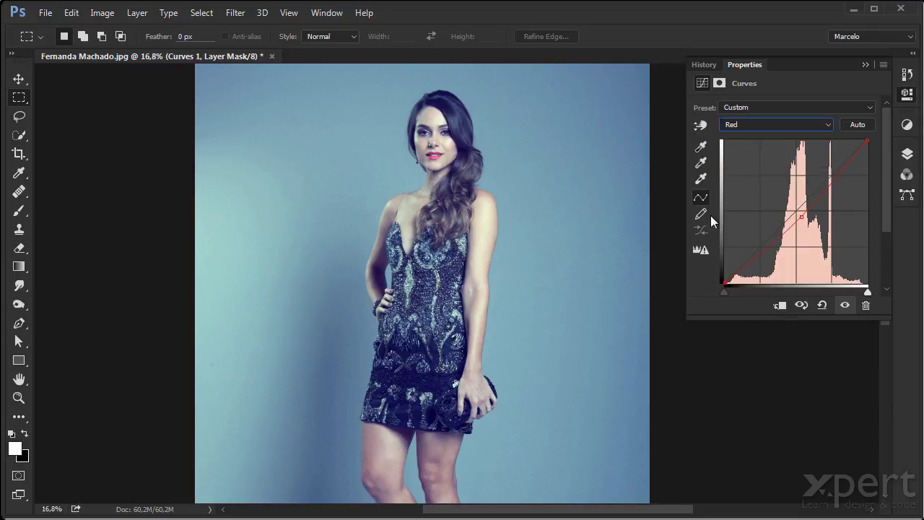
pyautogui.moveTo(721, 275); pyautogui.dragTo(763, 303)
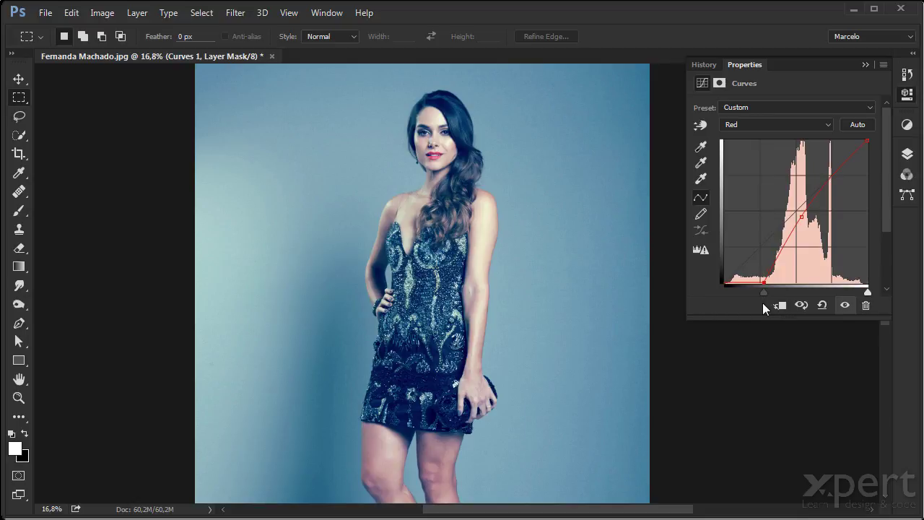
# Add a Hue/Saturation adjustment layer above the curves with Saturation at -41 and Lightness at +9.
pyautogui.click(908, 154)
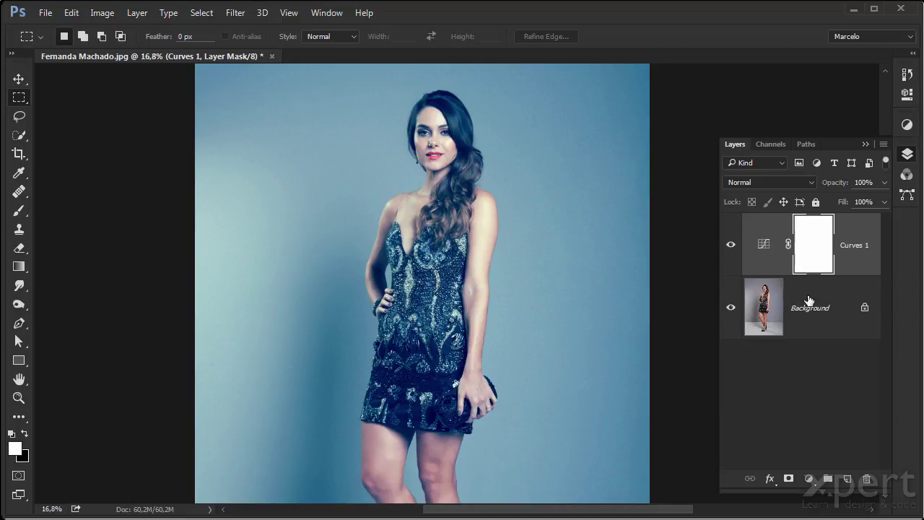
pyautogui.click(811, 479)
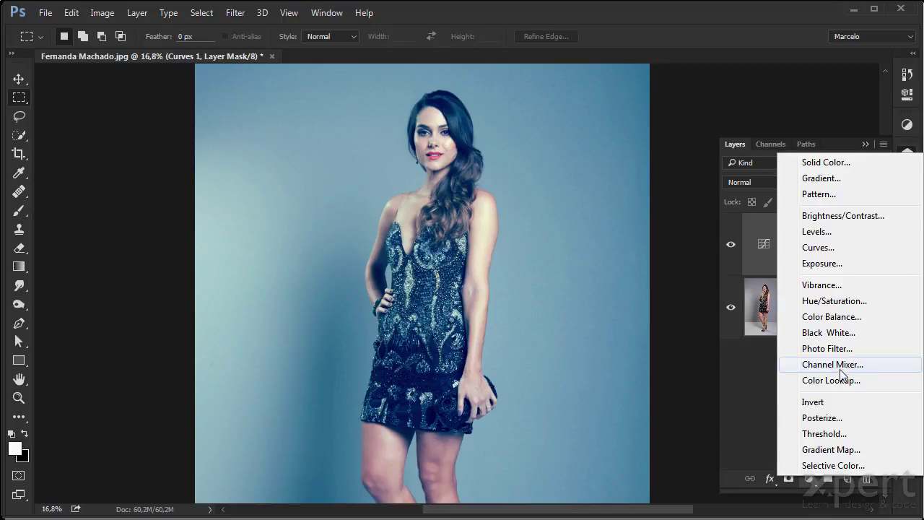
pyautogui.click(841, 302)
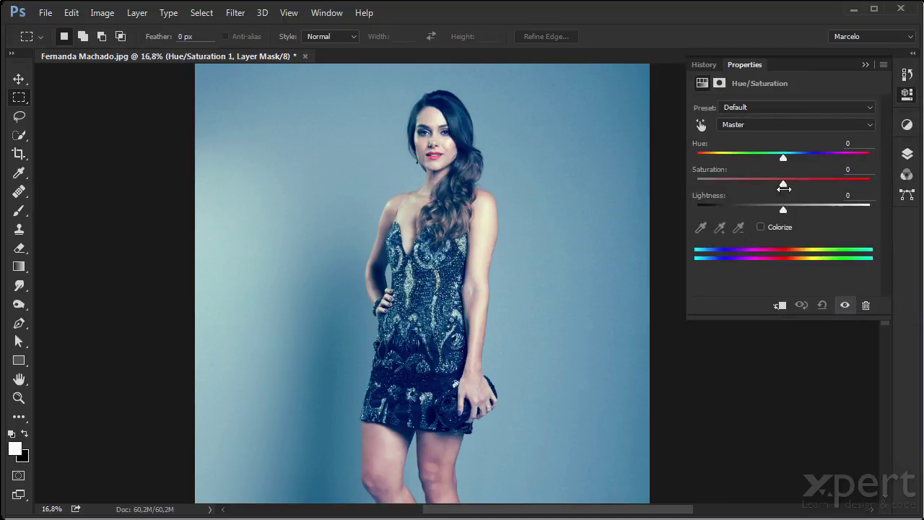
pyautogui.moveTo(784, 183); pyautogui.dragTo(748, 186)
pyautogui.moveTo(783, 211); pyautogui.dragTo(791, 210)
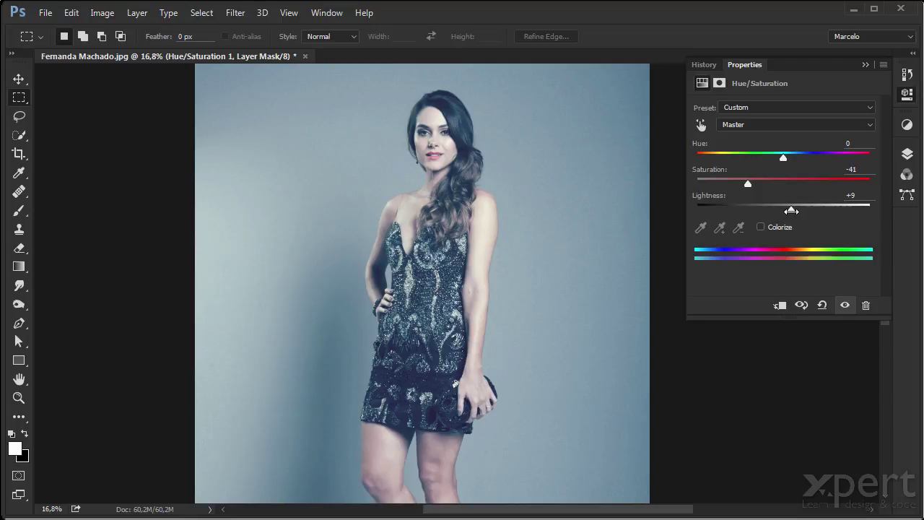
# Delete the Hue/Saturation and Curves adjustment layers together, leaving only the Background layer.
pyautogui.click(908, 154)
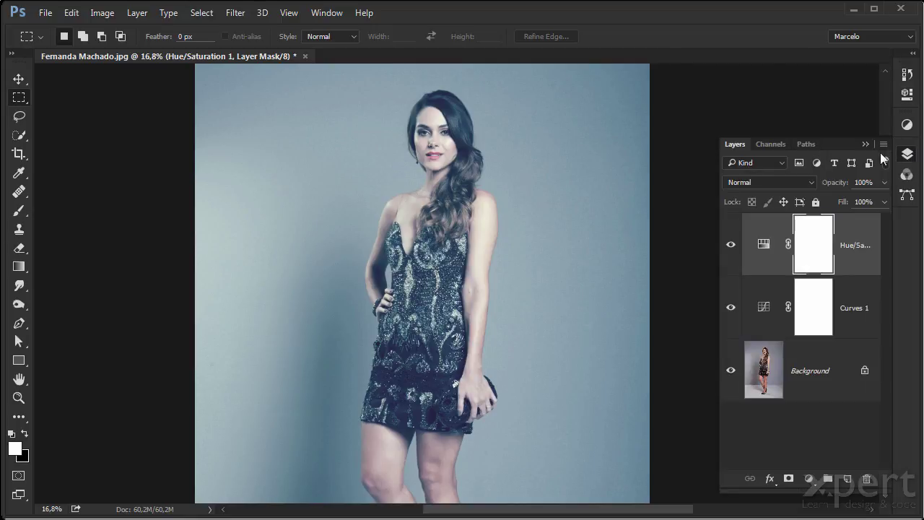
pyautogui.keyDown('shift'); pyautogui.click(862, 290); pyautogui.keyUp('shift')
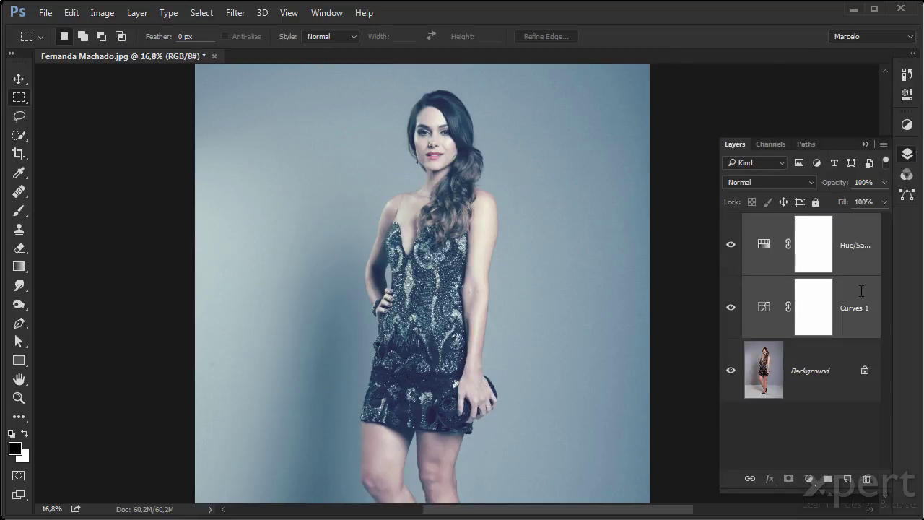
pyautogui.click(867, 479)
# Add a Color Balance adjustment layer and set its Shadows to -45 on Cyan–Red and +66 on Yellow–Blue.
pyautogui.click(810, 479)
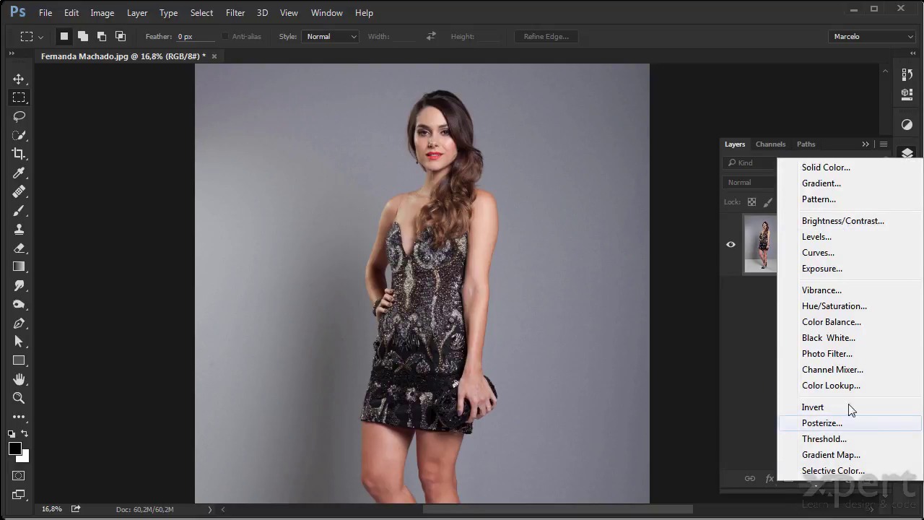
pyautogui.click(843, 322)
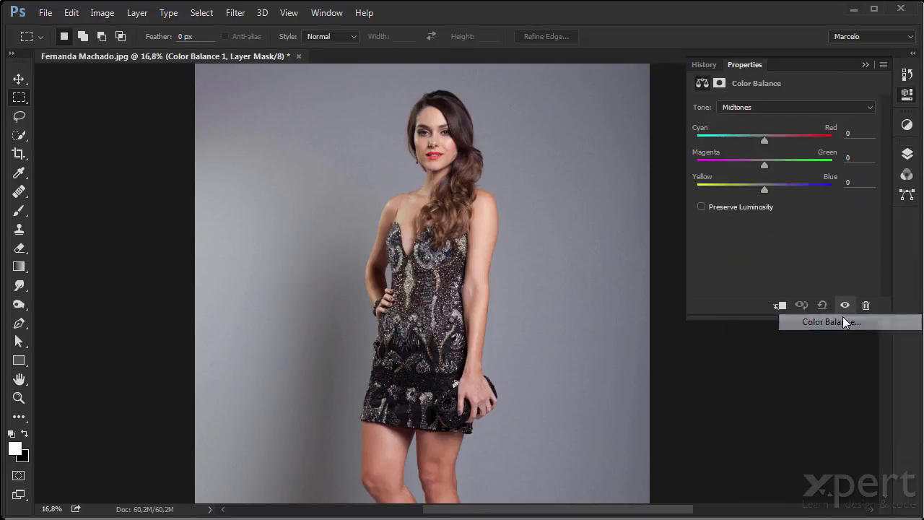
pyautogui.click(756, 108)
pyautogui.click(748, 115)
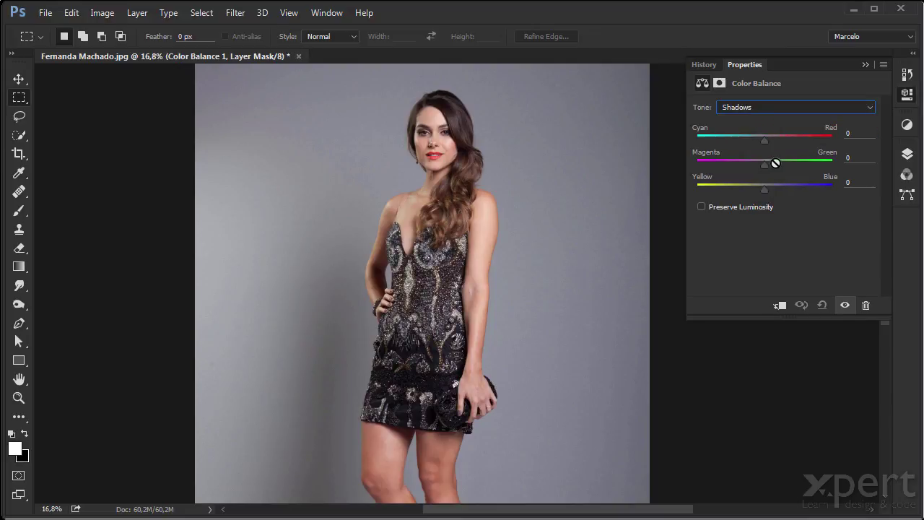
pyautogui.moveTo(764, 142); pyautogui.dragTo(735, 142)
pyautogui.moveTo(765, 187); pyautogui.dragTo(807, 188)
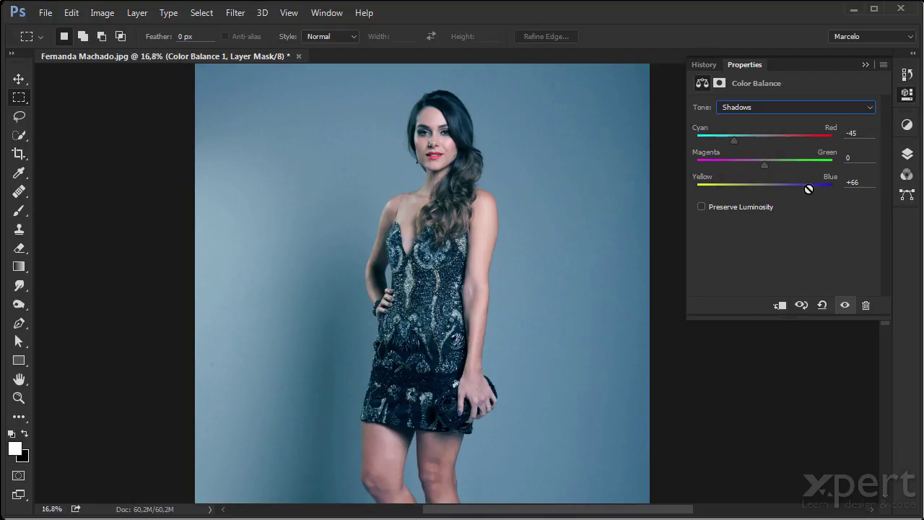
# Try Preserve Luminosity, turn it off again, and set the Shadows to -72 Cyan–Red, +26 Magenta–Green and +45 Yellow–Blue.
pyautogui.click(702, 207)
pyautogui.moveTo(808, 188); pyautogui.dragTo(784, 164)
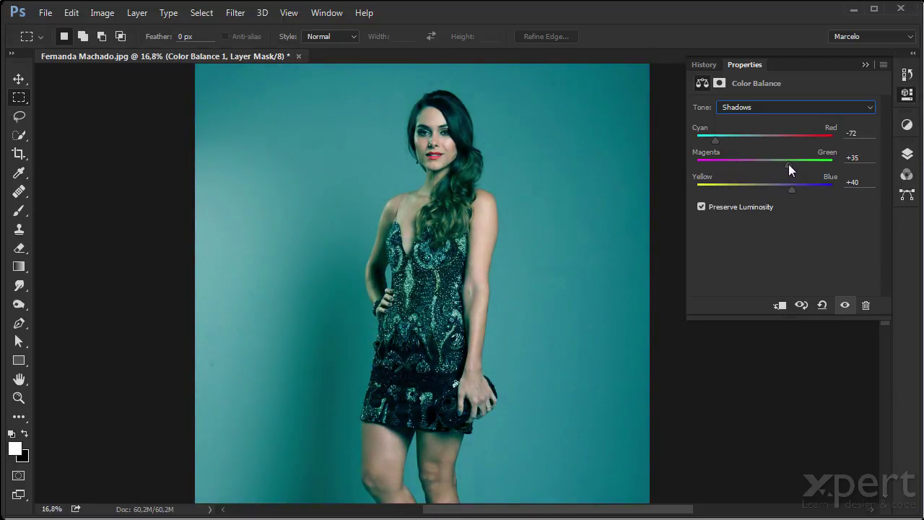
pyautogui.click(712, 207)
pyautogui.moveTo(789, 164); pyautogui.dragTo(795, 191)
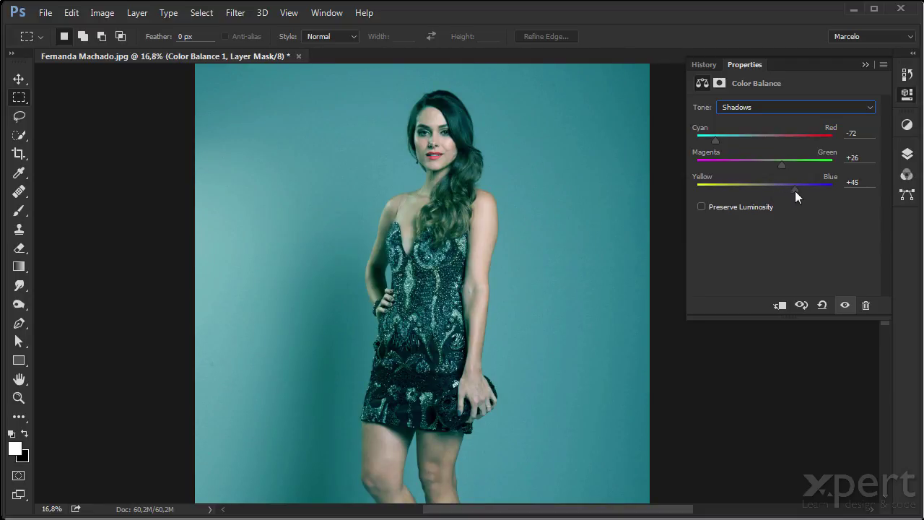
# Set the Color Balance Midtones to +14 on Magenta–Green and -21 on Yellow–Blue.
pyautogui.click(783, 107)
pyautogui.click(753, 126)
pyautogui.moveTo(764, 188); pyautogui.dragTo(750, 194)
# Set the Color Balance Highlights to -32 on Yellow–Blue, and delete the Color Balance layer after viewing the effect.
pyautogui.click(767, 107)
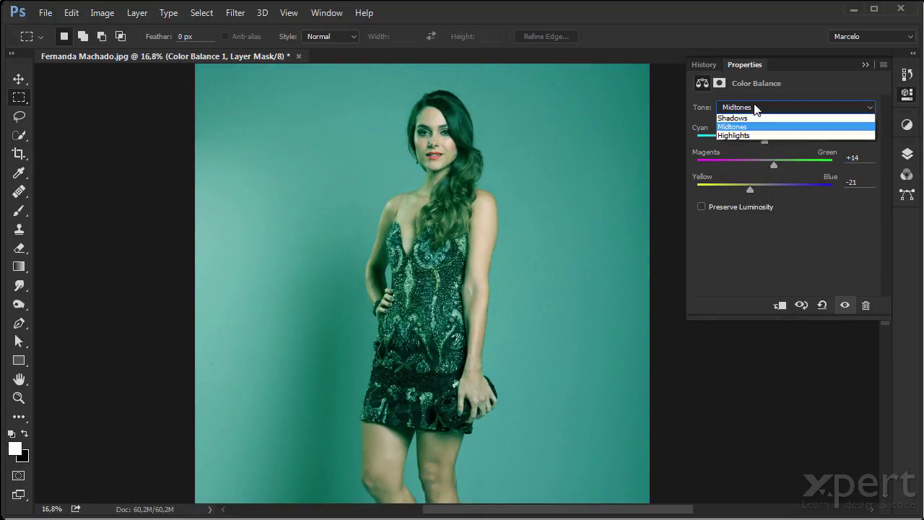
pyautogui.click(747, 117)
pyautogui.click(763, 107)
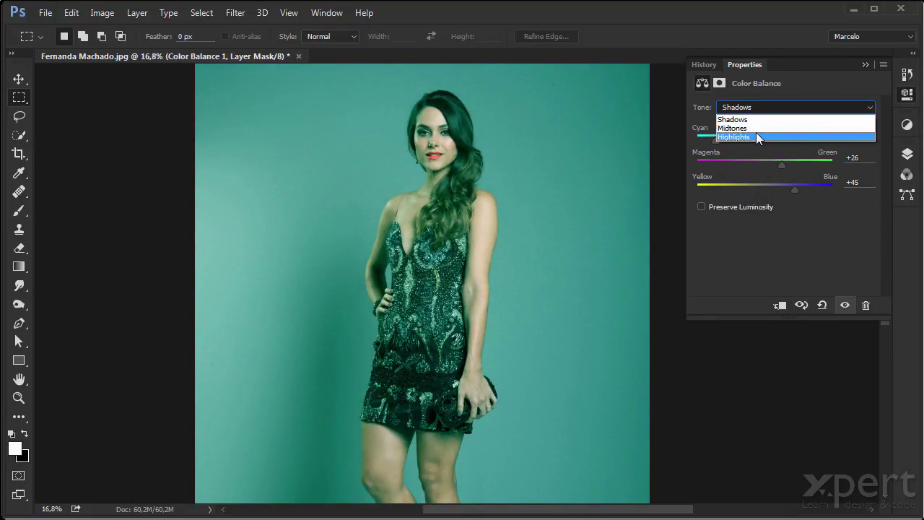
pyautogui.click(756, 137)
pyautogui.moveTo(763, 187); pyautogui.dragTo(742, 191)
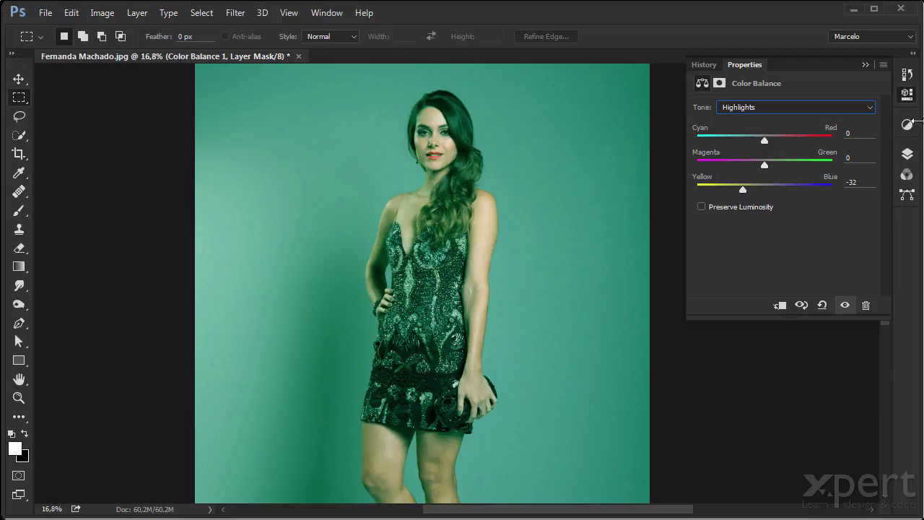
pyautogui.click(908, 154)
pyautogui.moveTo(859, 225); pyautogui.dragTo(867, 478)
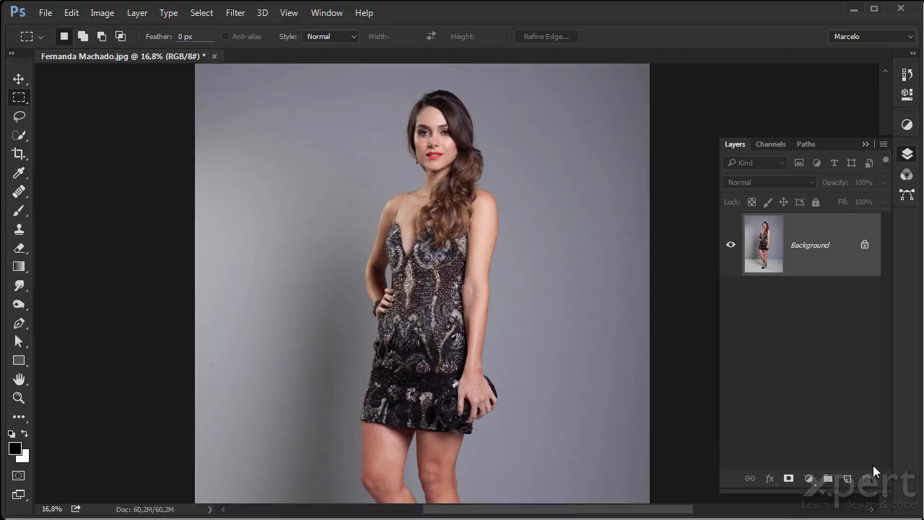
# Add a Black & White adjustment layer and compare the dress with and without it.
pyautogui.click(809, 478)
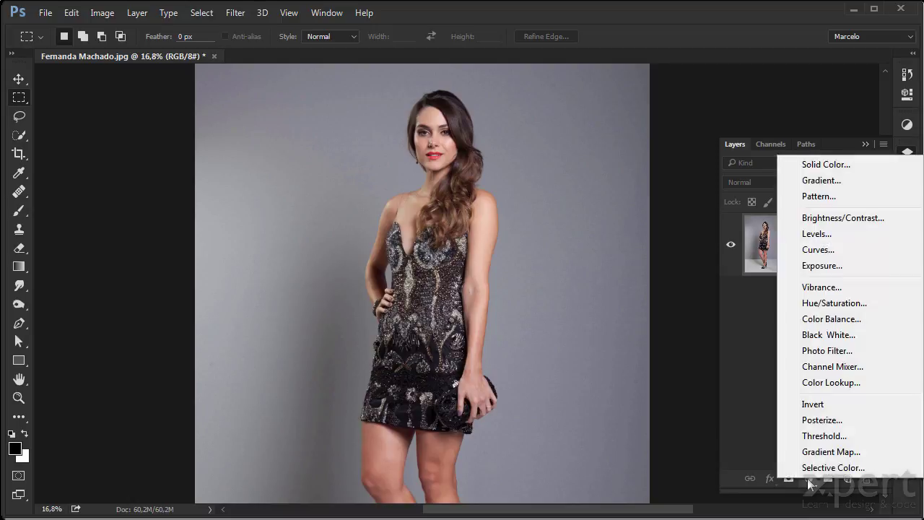
pyautogui.click(868, 336)
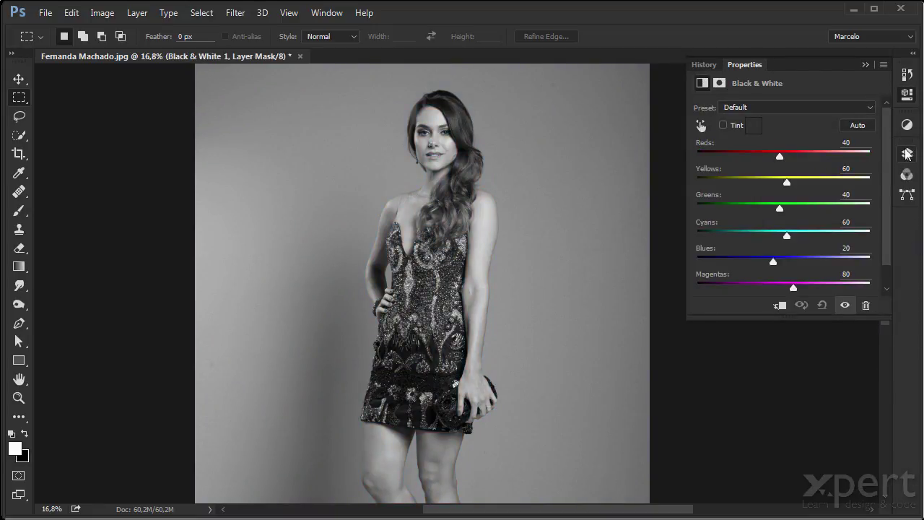
pyautogui.moveTo(320, 213); pyautogui.dragTo(557, 446)
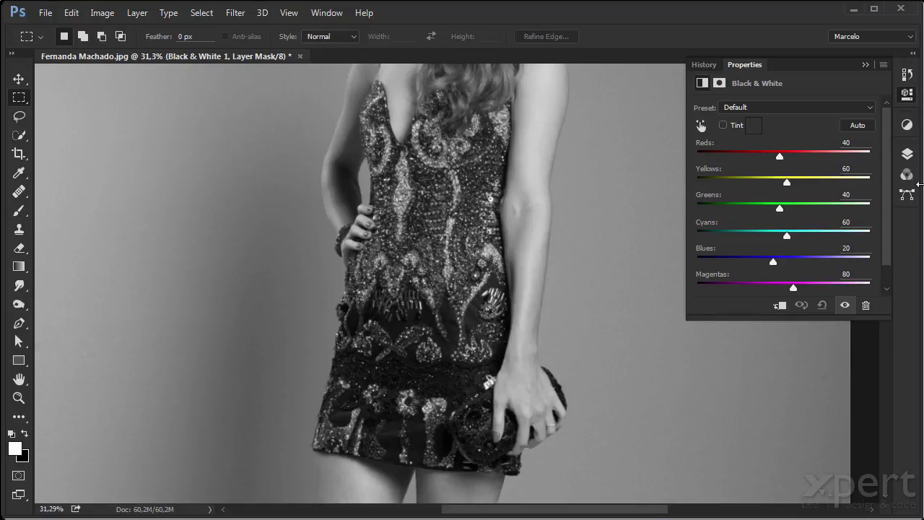
pyautogui.click(906, 153)
pyautogui.click(731, 245)
pyautogui.click(731, 245)
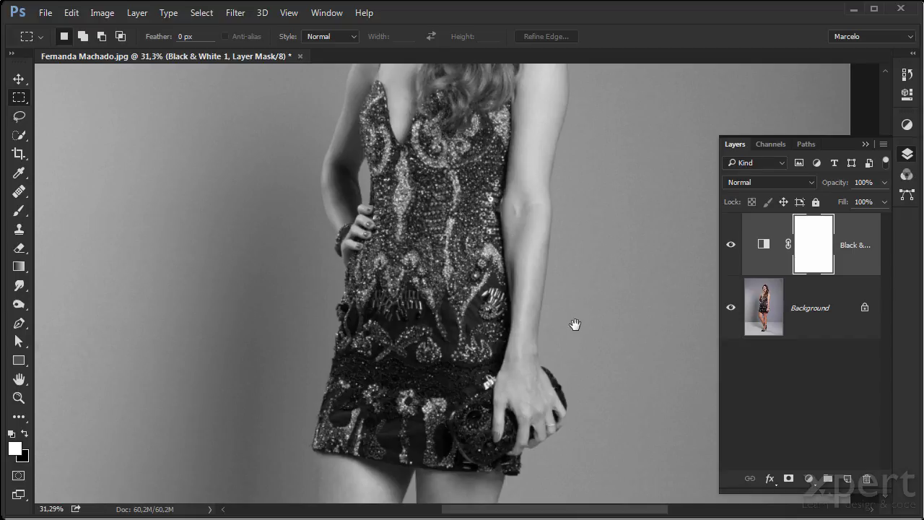
# Compare the model's legs with the Black & White adjustment layer hidden and shown.
pyautogui.scroll(-10, 542, 134)
pyautogui.moveTo(539, 154); pyautogui.dragTo(568, 104)
pyautogui.click(732, 244)
pyautogui.click(732, 245)
pyautogui.scroll(10, 532, 354)
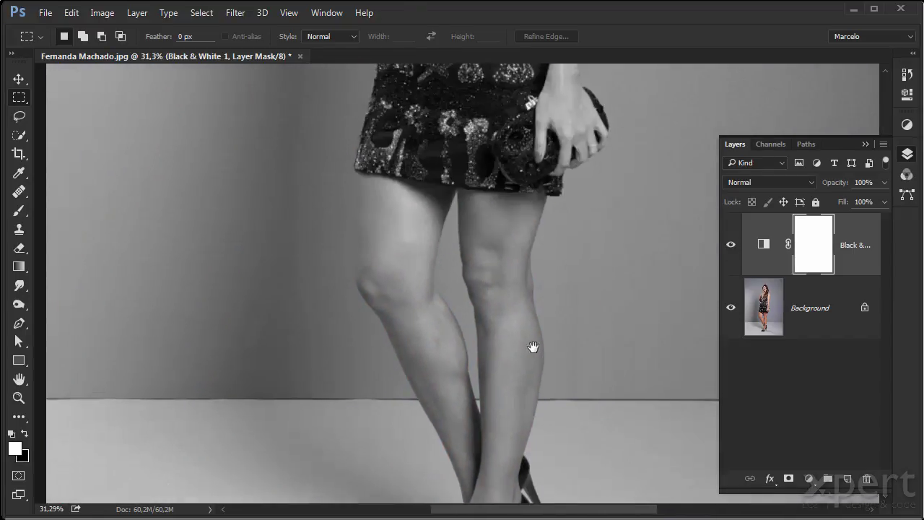
# Preview the Black & White adjustment on the lips with Reds at -4, and reset the adjustment to its defaults.
pyautogui.moveTo(420, 200); pyautogui.dragTo(530, 245)
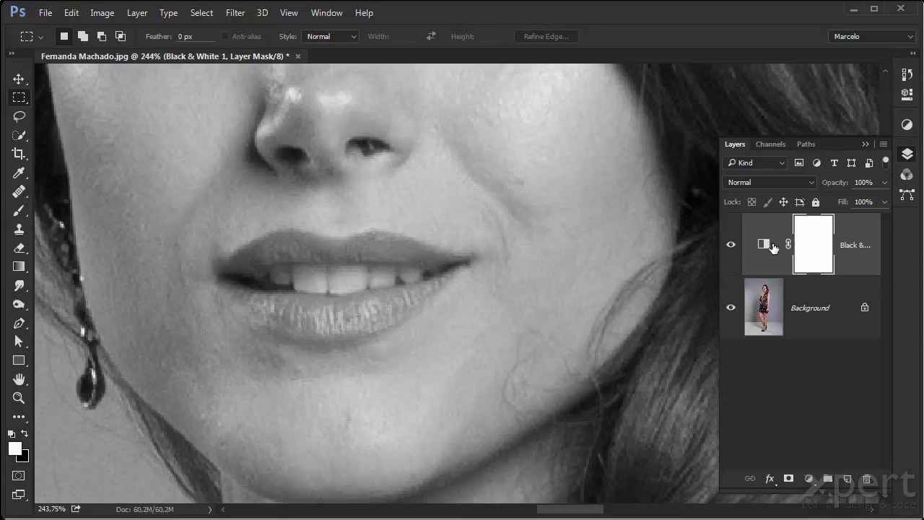
pyautogui.doubleClick(764, 246)
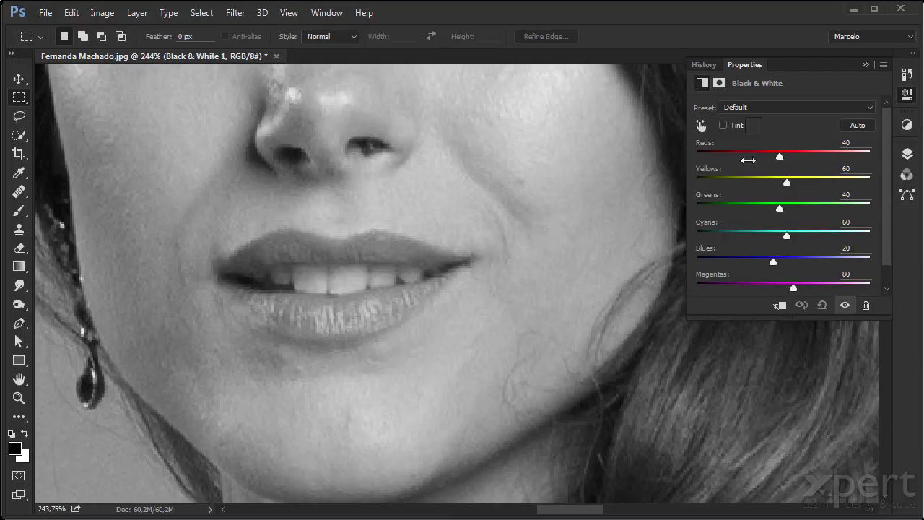
pyautogui.moveTo(778, 156); pyautogui.dragTo(764, 156)
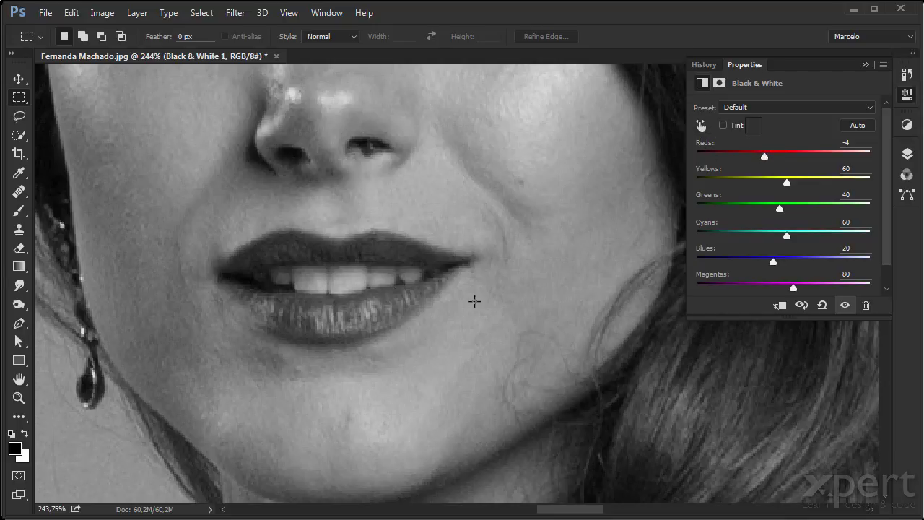
pyautogui.click(801, 305)
pyautogui.click(802, 305)
pyautogui.click(823, 305)
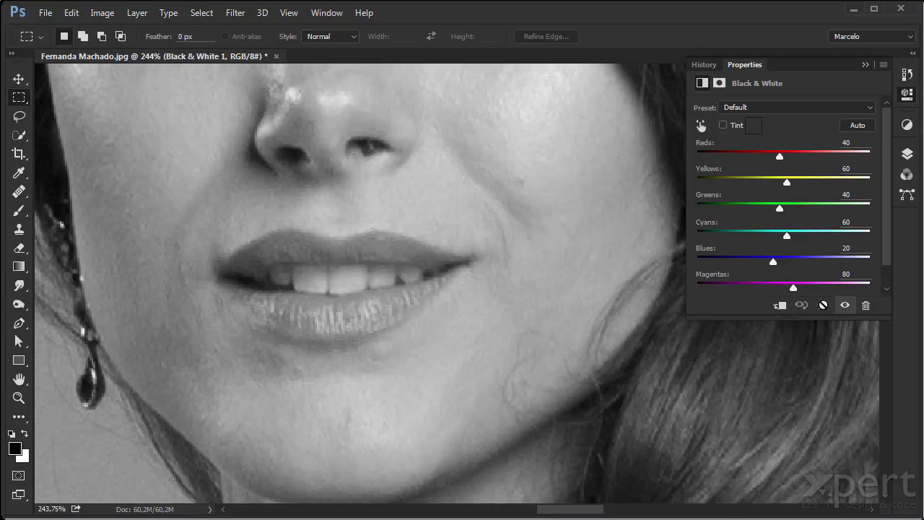
# Set the Black & White layer's blend mode to Luminosity and compare the lips with the layer hidden and shown.
pyautogui.click(907, 156)
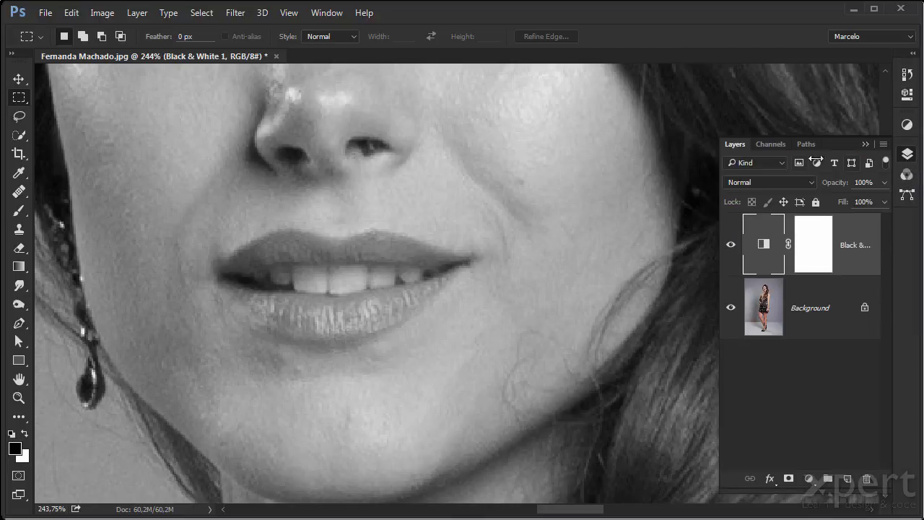
pyautogui.click(759, 179)
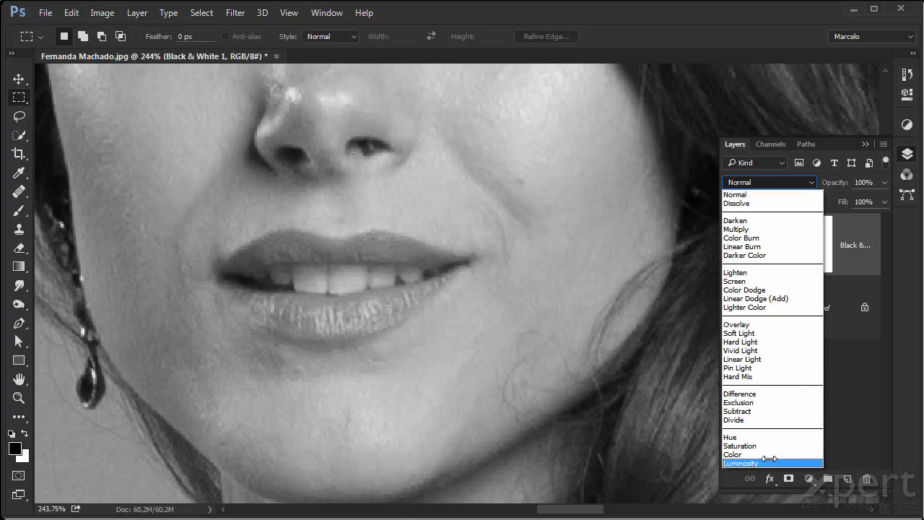
pyautogui.click(766, 463)
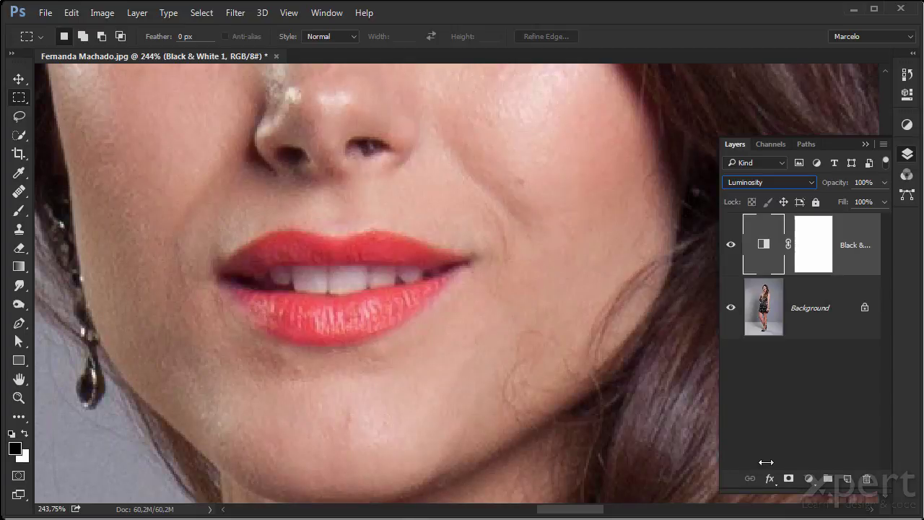
pyautogui.click(730, 246)
pyautogui.click(730, 246)
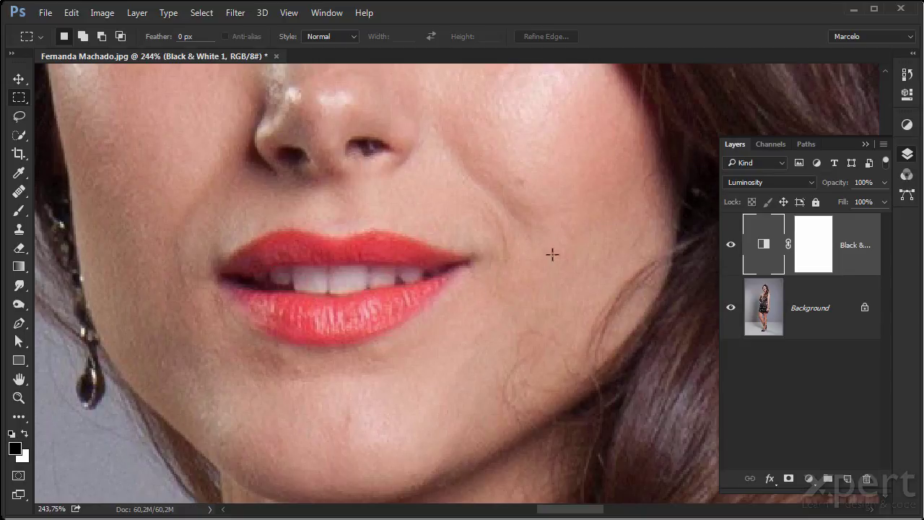
# Examine how the Luminosity-blended Black & White layer affects the eyes, skin and hair by hiding and showing it.
pyautogui.scroll(5, 507, 354)
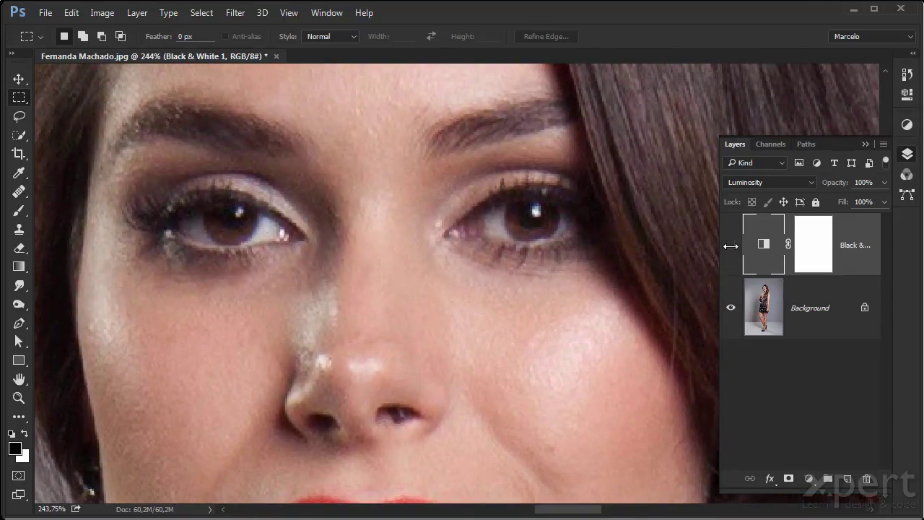
pyautogui.click(731, 246)
pyautogui.click(731, 246)
pyautogui.moveTo(563, 379); pyautogui.dragTo(492, 150)
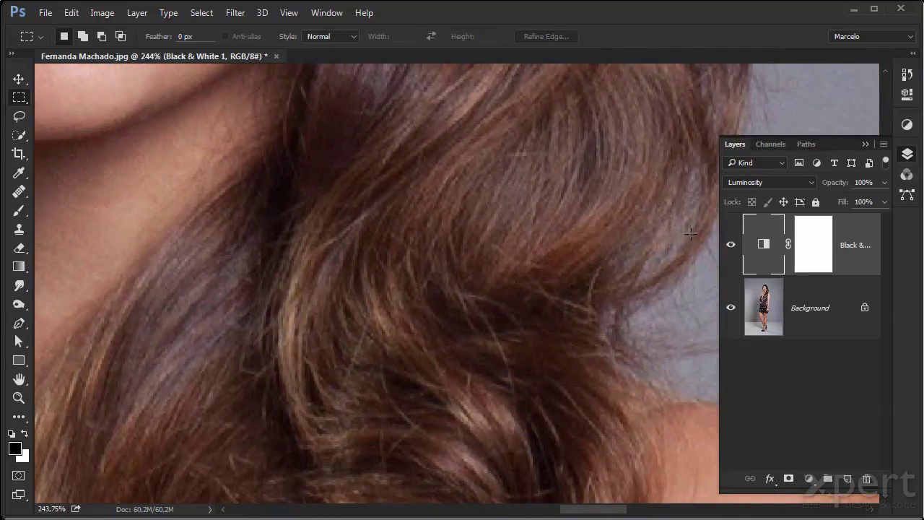
pyautogui.click(732, 244)
pyautogui.click(731, 244)
pyautogui.scroll(6, 358, 198)
pyautogui.hscroll(-2, 359, 198)
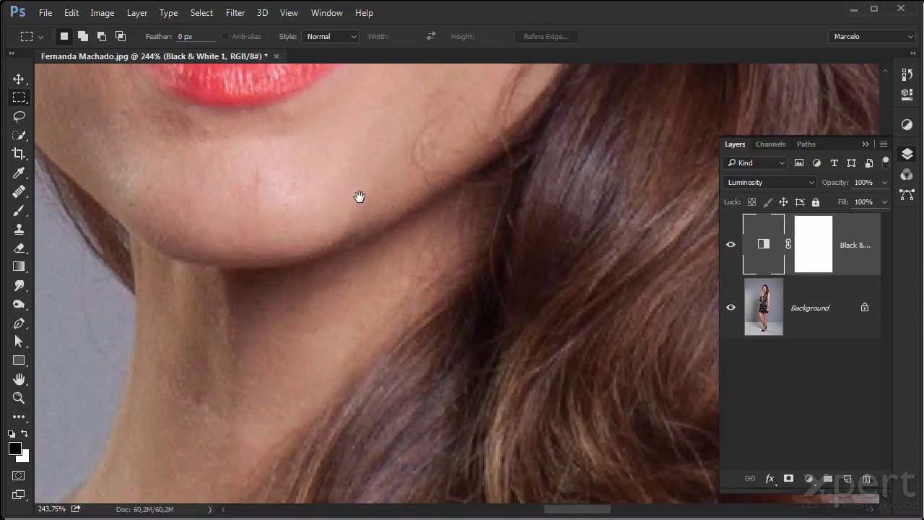
# Set the Black & White adjustment's Reds to -29 and Yellows to 202.
pyautogui.doubleClick(763, 238)
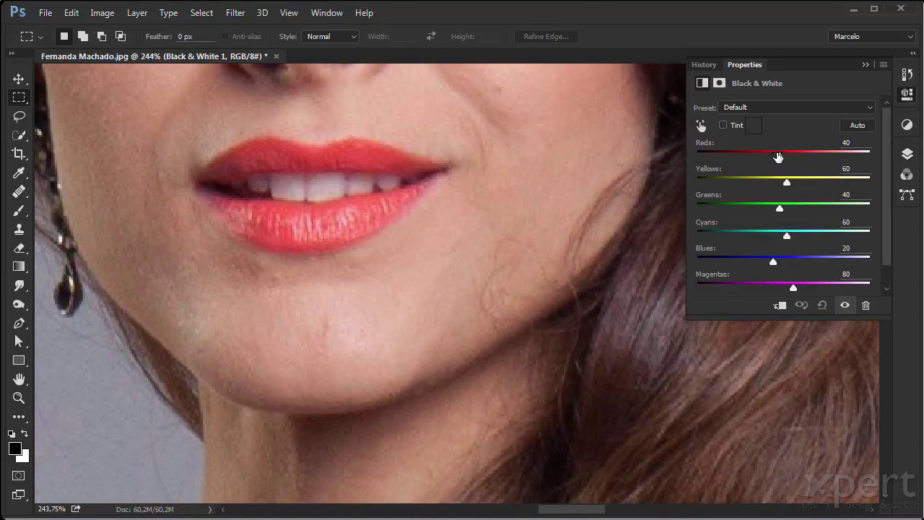
pyautogui.moveTo(777, 156); pyautogui.dragTo(827, 192)
pyautogui.hotkey('ctrl', '0')
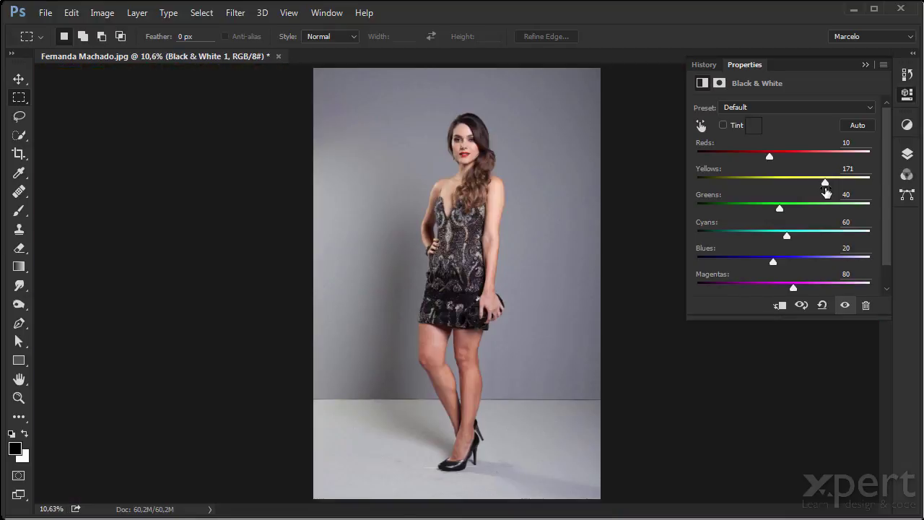
pyautogui.hotkey('ctrl', 'space')
pyautogui.moveTo(393, 106); pyautogui.dragTo(559, 256)
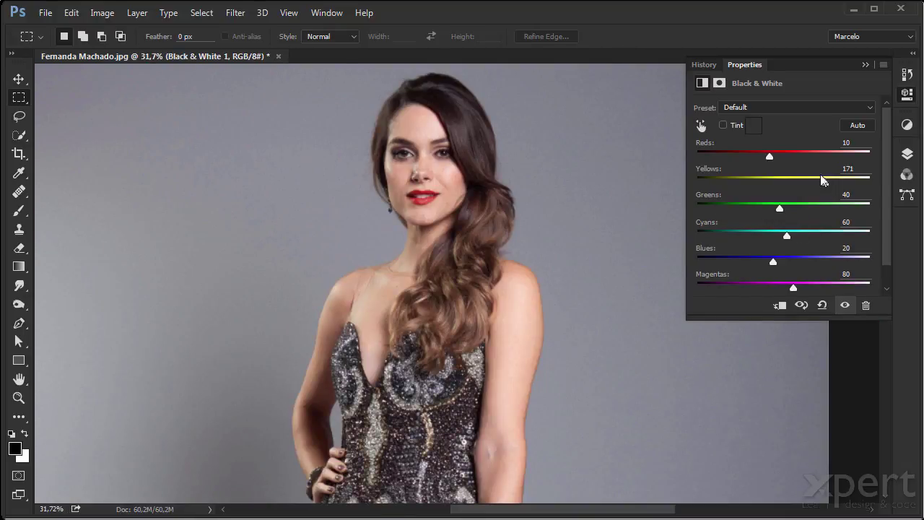
pyautogui.moveTo(767, 159); pyautogui.dragTo(756, 155)
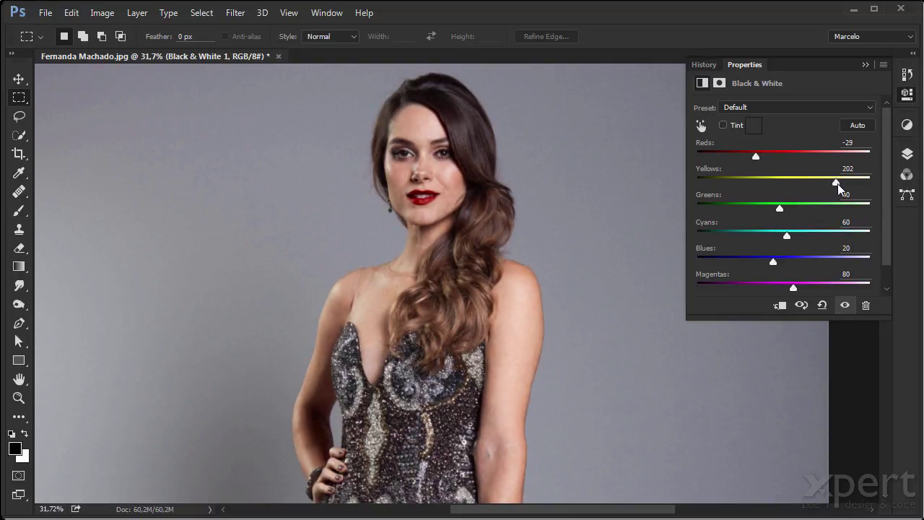
# Compare the portrait's lips and skin with the Black & White adjustment layer repeatedly hidden and shown.
pyautogui.click(907, 154)
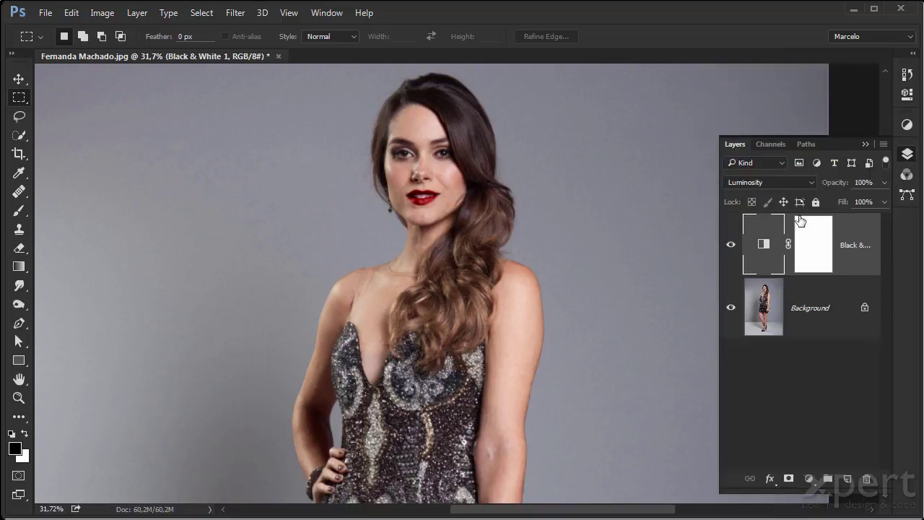
pyautogui.click(731, 244)
pyautogui.click(731, 245)
pyautogui.click(731, 244)
pyautogui.click(732, 244)
pyautogui.click(732, 244)
pyautogui.click(732, 244)
# Paint black over the lips on the Black & White layer's mask with a soft 20 px brush.
pyautogui.moveTo(395, 187); pyautogui.dragTo(463, 223)
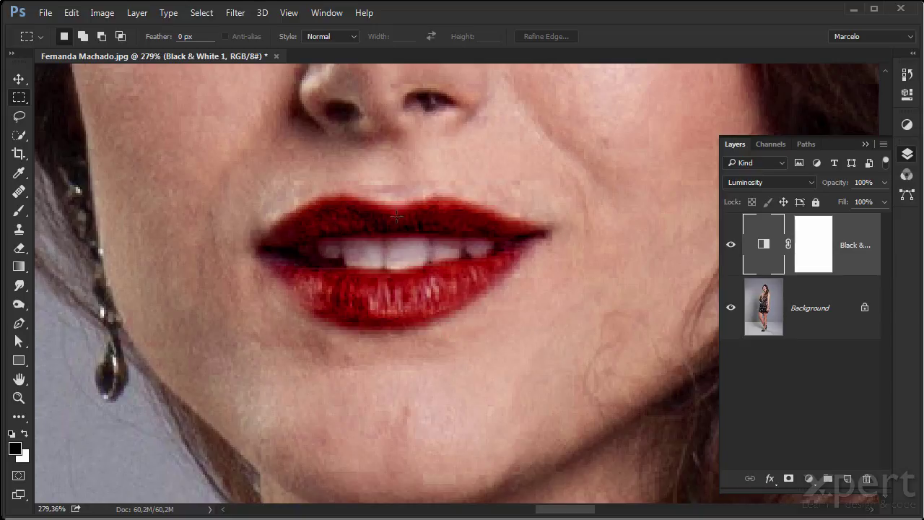
pyautogui.click(19, 210)
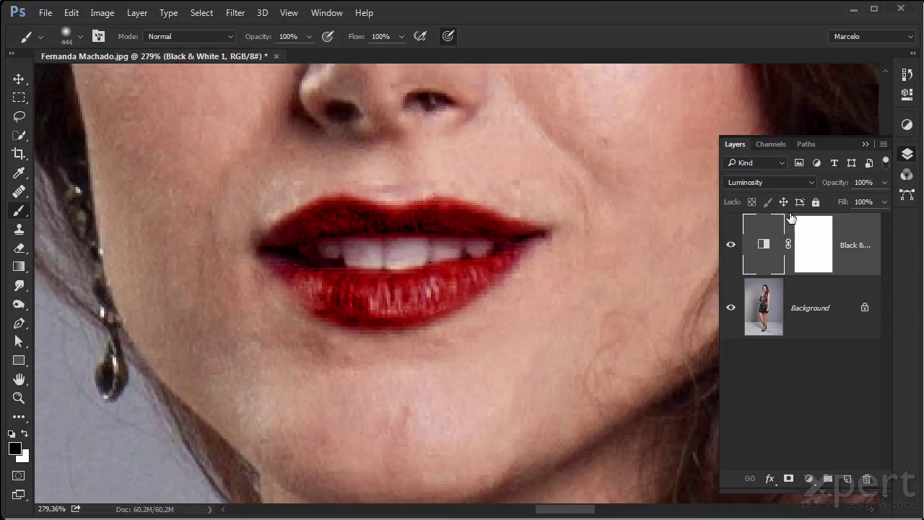
pyautogui.click(813, 249)
pyautogui.press('x')
pyautogui.moveTo(355, 213)
pyautogui.mouseDown()
pyautogui.moveTo(404, 214)
pyautogui.moveTo(161, 222)
pyautogui.mouseUp()
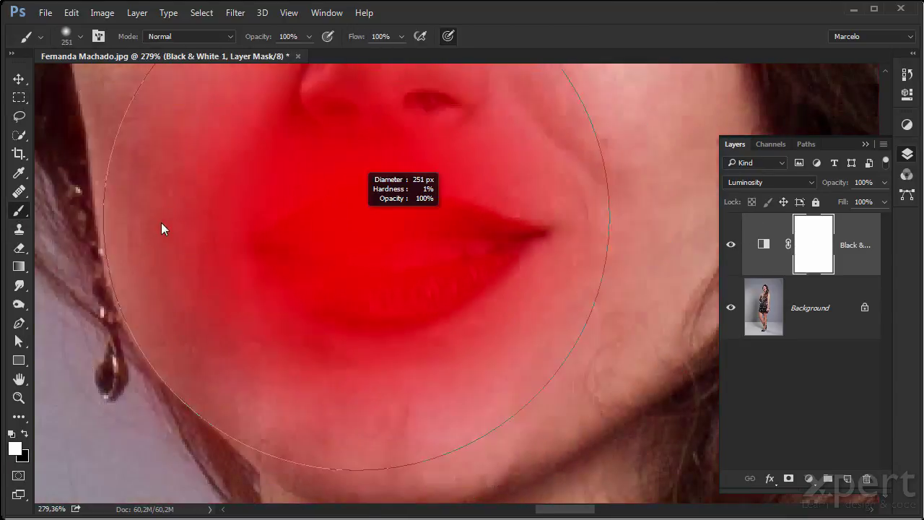
pyautogui.moveTo(359, 213); pyautogui.dragTo(143, 246)
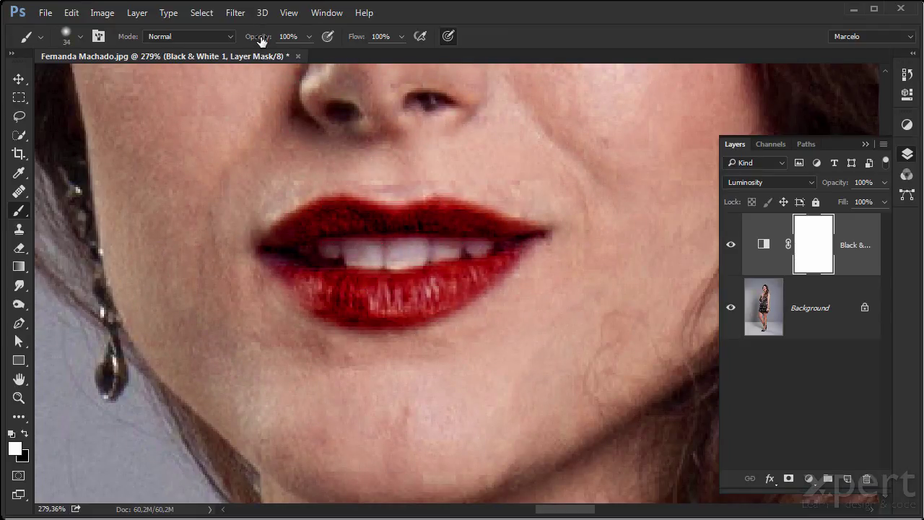
pyautogui.moveTo(459, 224); pyautogui.dragTo(449, 221)
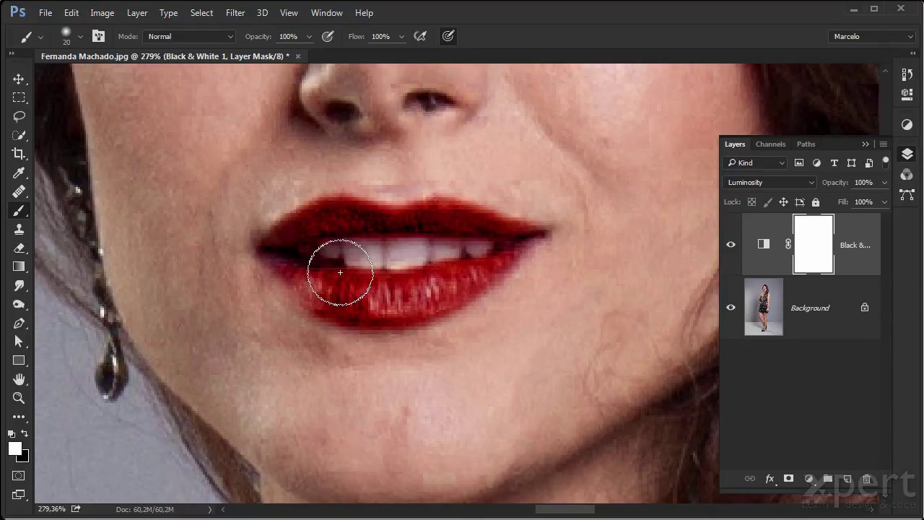
pyautogui.click(24, 434)
pyautogui.moveTo(289, 241)
pyautogui.mouseDown()
pyautogui.moveTo(326, 216)
pyautogui.moveTo(440, 218)
pyautogui.moveTo(512, 243)
pyautogui.moveTo(475, 274)
pyautogui.moveTo(427, 286)
pyautogui.moveTo(298, 270)
pyautogui.moveTo(284, 250)
pyautogui.moveTo(338, 300)
pyautogui.moveTo(373, 309)
pyautogui.moveTo(439, 294)
pyautogui.moveTo(382, 302)
pyautogui.moveTo(315, 291)
pyautogui.moveTo(351, 308)
pyautogui.moveTo(406, 309)
pyautogui.moveTo(524, 236)
pyautogui.moveTo(340, 236)
pyautogui.moveTo(283, 247)
pyautogui.moveTo(414, 302)
pyautogui.moveTo(476, 260)
pyautogui.mouseUp()
pyautogui.moveTo(522, 239); pyautogui.dragTo(523, 235)
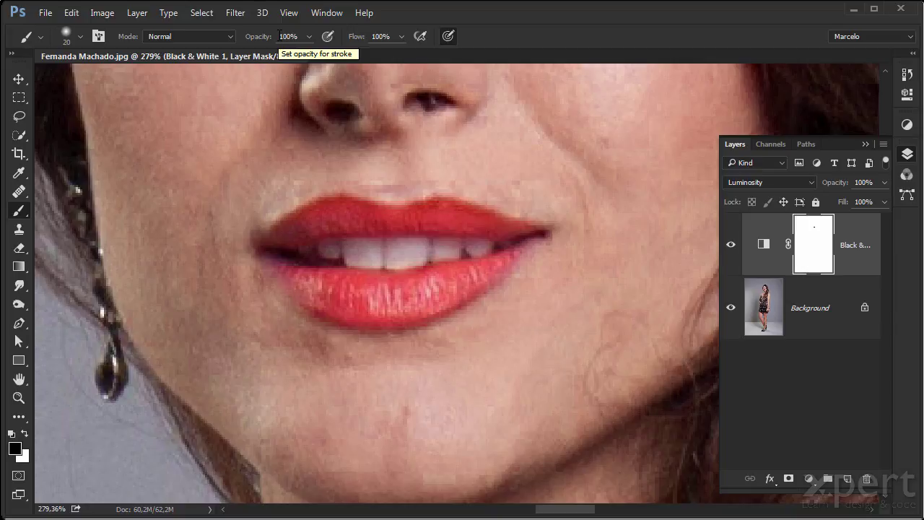
# View the Black & White layer's mask on its own and fill the gap between the lips with black.
pyautogui.keyDown('alt'); pyautogui.click(814, 243); pyautogui.keyUp('alt')
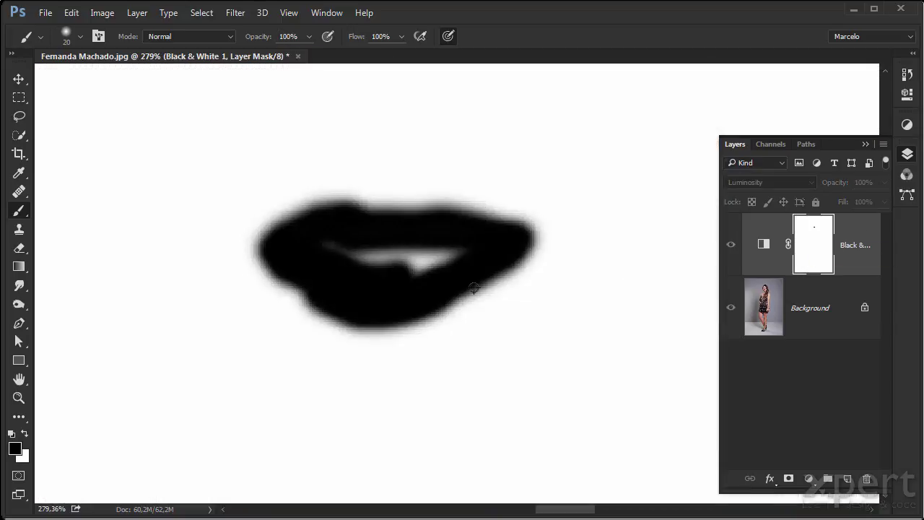
pyautogui.moveTo(392, 264)
pyautogui.mouseDown()
pyautogui.moveTo(413, 246)
pyautogui.moveTo(421, 269)
pyautogui.mouseUp()
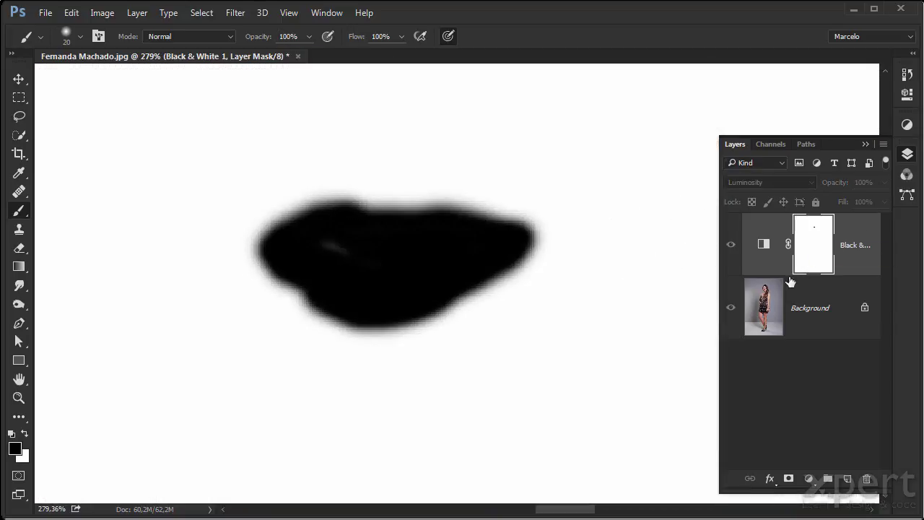
pyautogui.keyDown('alt'); pyautogui.click(814, 229); pyautogui.keyUp('alt')
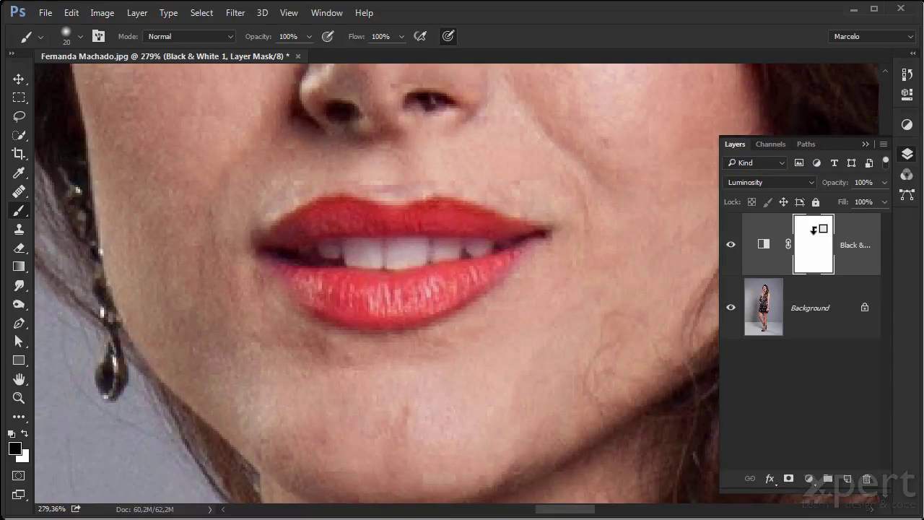
# Preview Levels on the lip mask with the output black level at 108, and cancel the adjustment.
pyautogui.hotkey('ctrl', 'l')
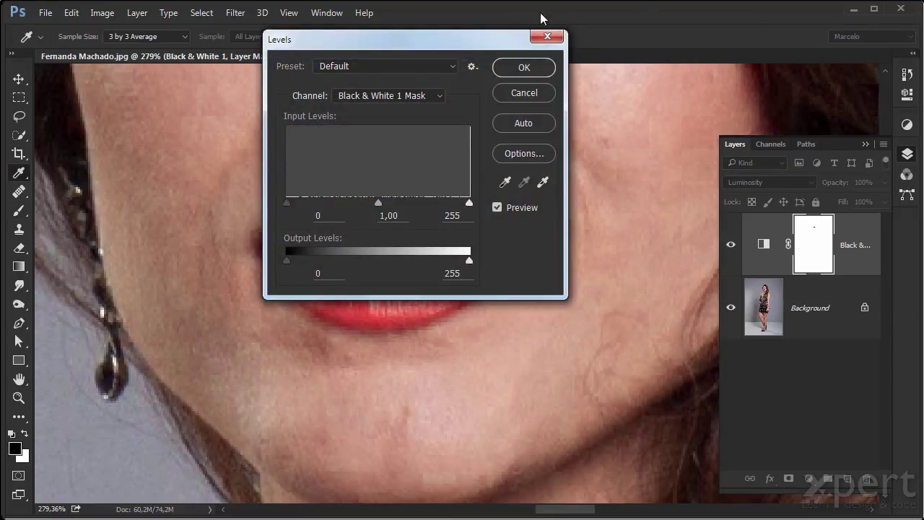
pyautogui.moveTo(423, 42); pyautogui.dragTo(636, 14)
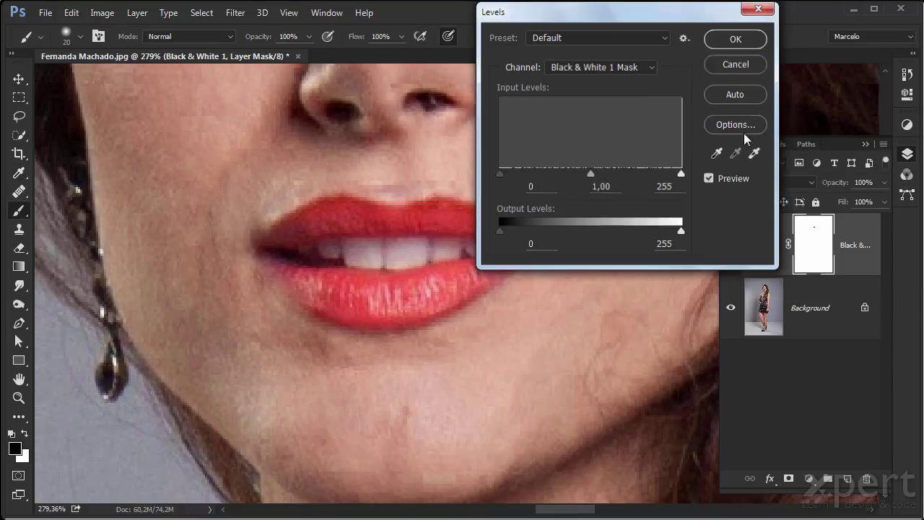
pyautogui.press('Return')
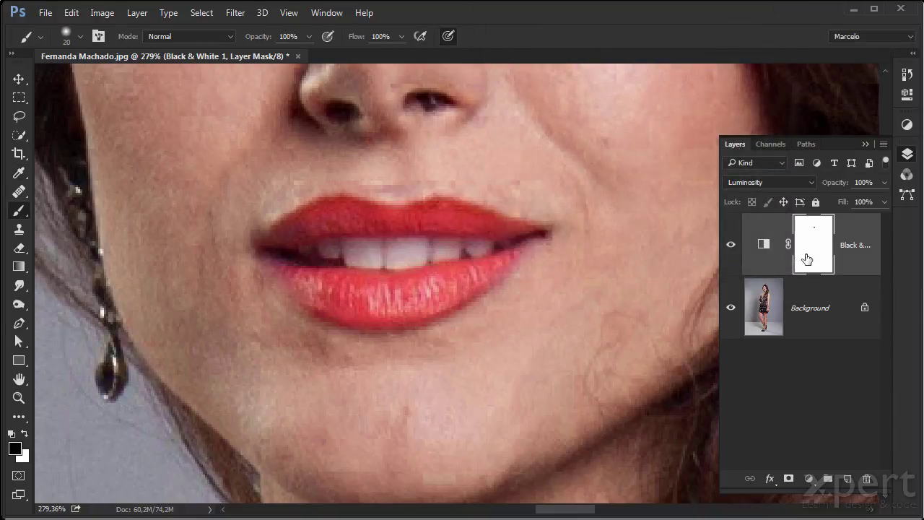
pyautogui.keyDown('alt'); pyautogui.click(812, 249); pyautogui.keyUp('alt')
pyautogui.moveTo(406, 277); pyautogui.dragTo(327, 281)
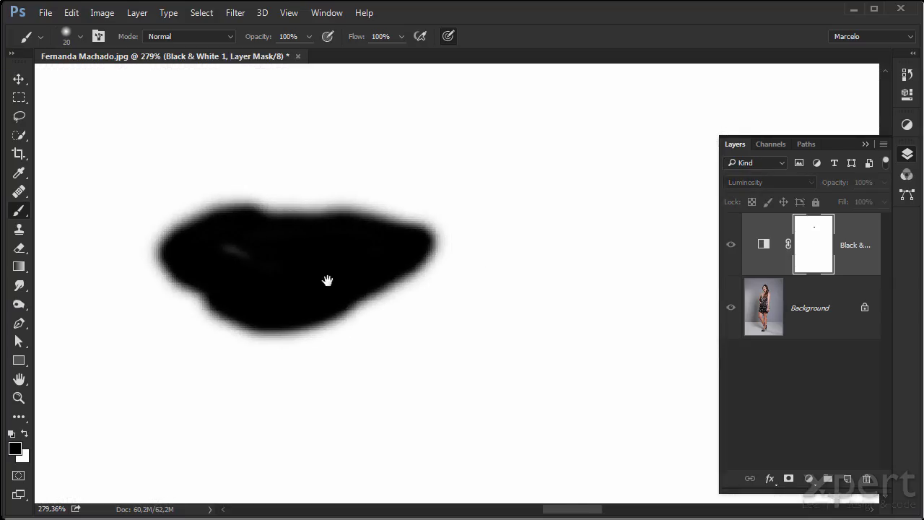
pyautogui.hotkey('ctrl', 'l')
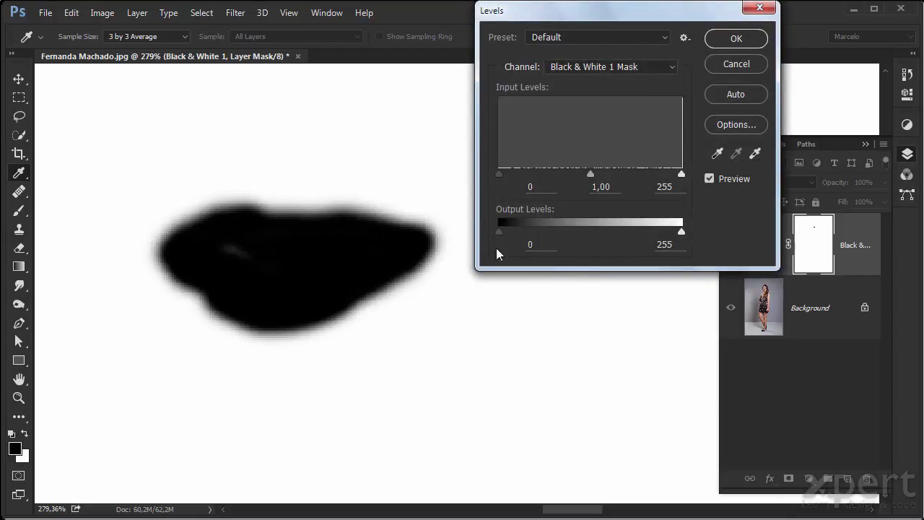
pyautogui.moveTo(501, 235); pyautogui.dragTo(575, 232)
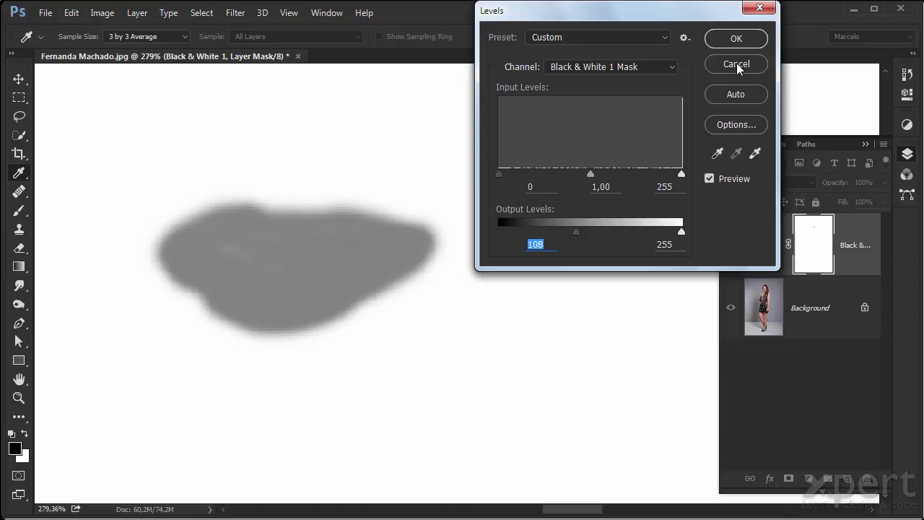
pyautogui.click(736, 64)
# Replace the Black & White layer with a Solid Color fill layer of ff0000 in Multiply blend mode.
pyautogui.moveTo(873, 222); pyautogui.dragTo(866, 478)
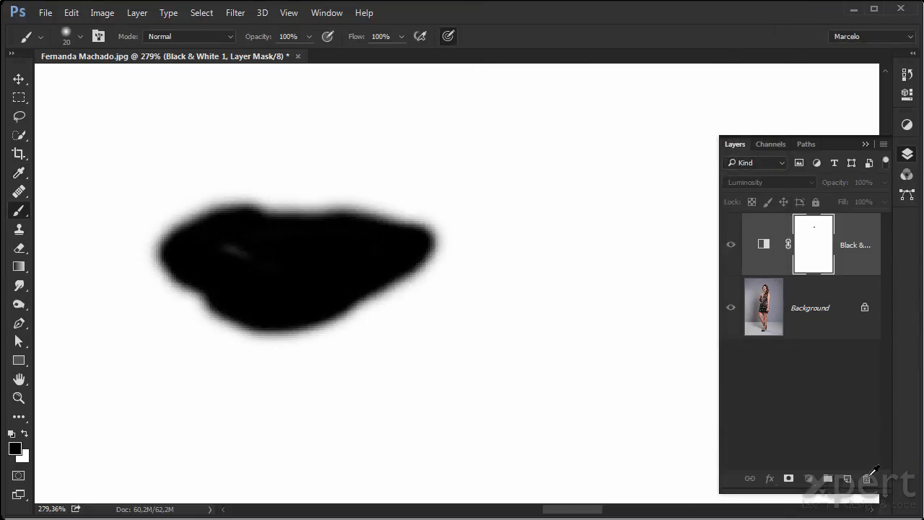
pyautogui.hotkey('ctrl', '0')
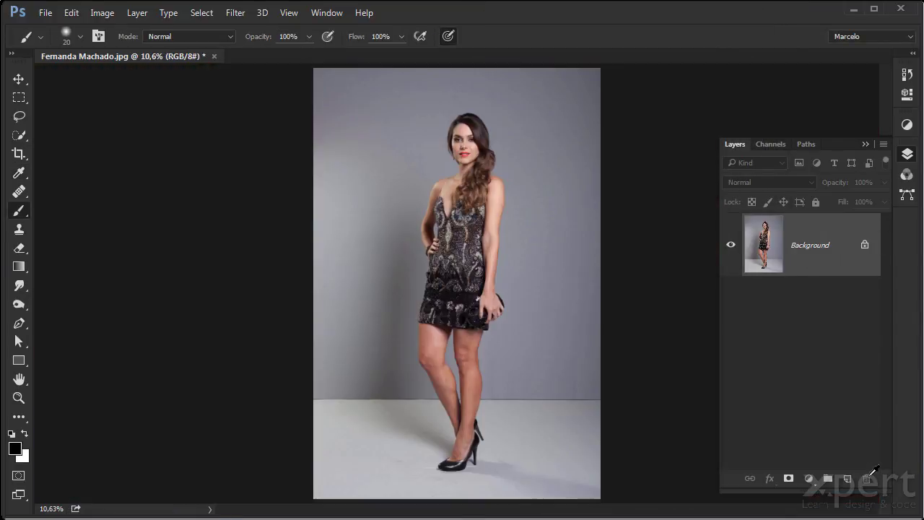
pyautogui.click(809, 478)
pyautogui.click(828, 162)
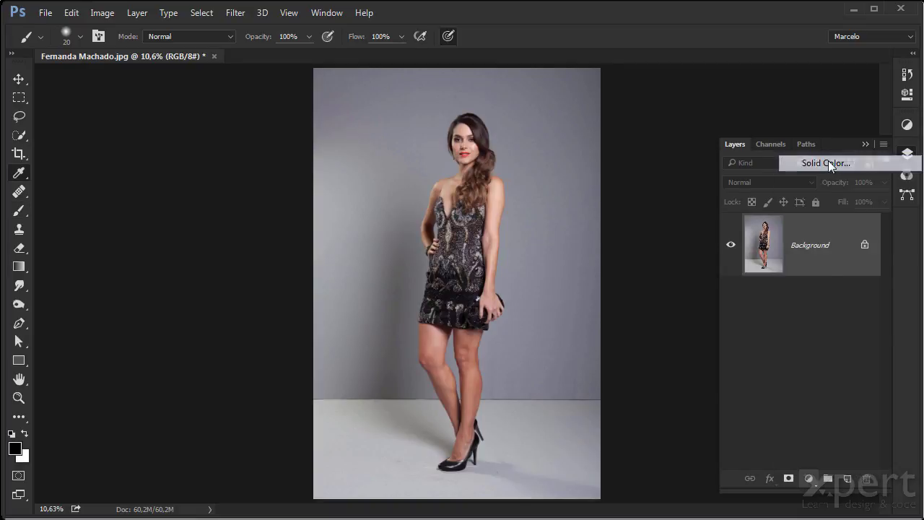
pyautogui.write('ff0000')
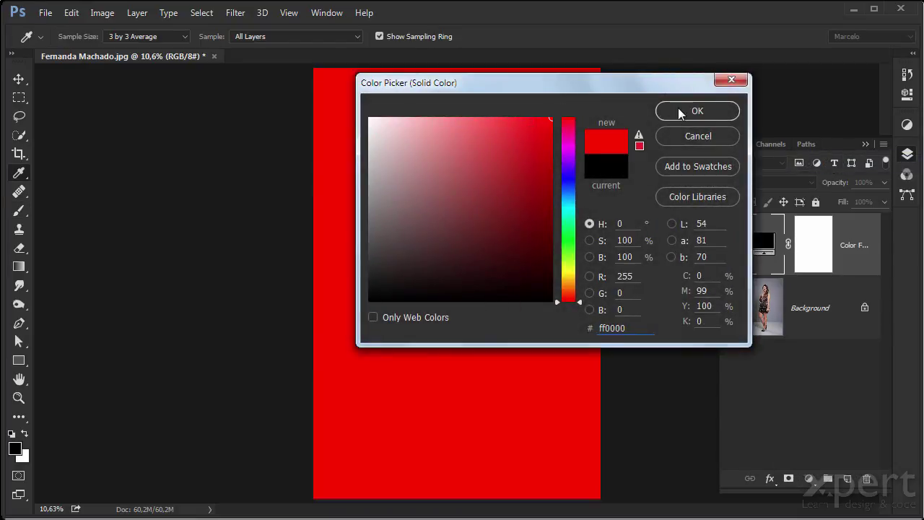
pyautogui.click(679, 110)
pyautogui.click(767, 182)
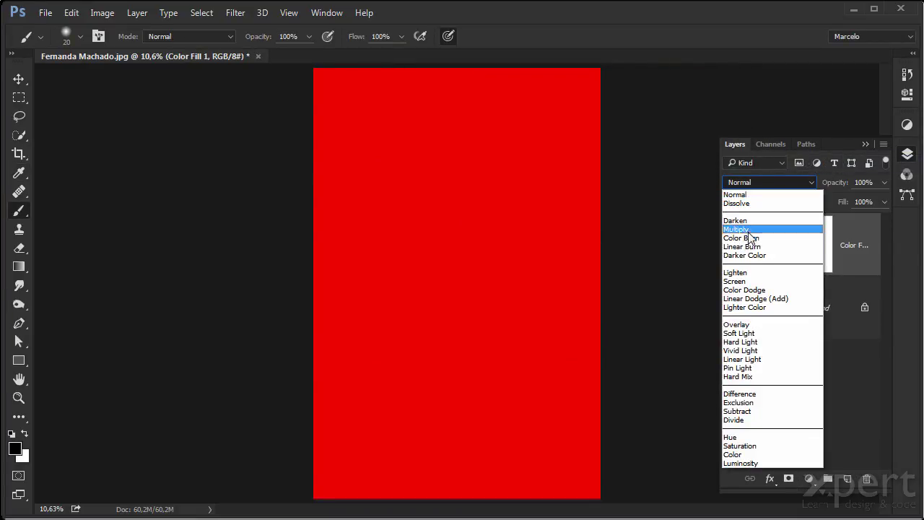
pyautogui.click(743, 229)
# Mask the red fill off the model's face by painting black on its layer mask with a soft 85 px brush.
pyautogui.moveTo(421, 114); pyautogui.dragTo(502, 202)
pyautogui.moveTo(310, 112); pyautogui.dragTo(628, 377)
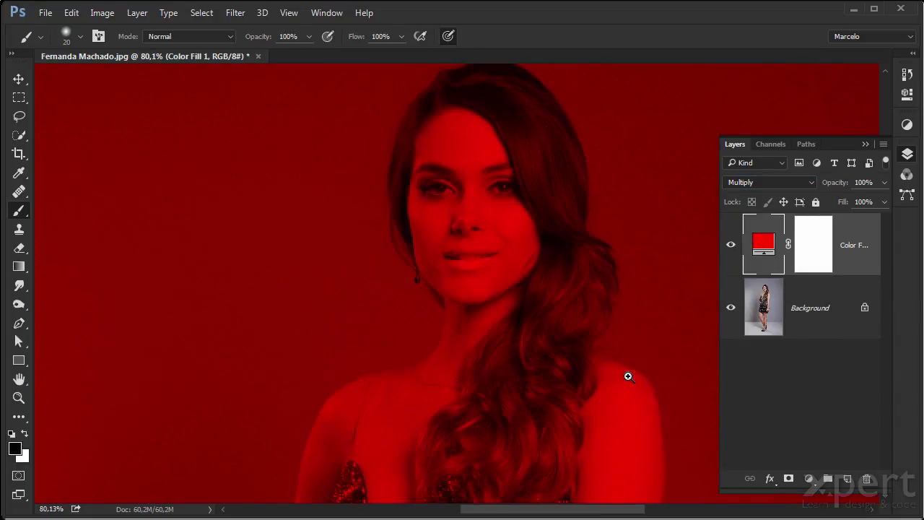
pyautogui.moveTo(491, 224); pyautogui.dragTo(348, 286)
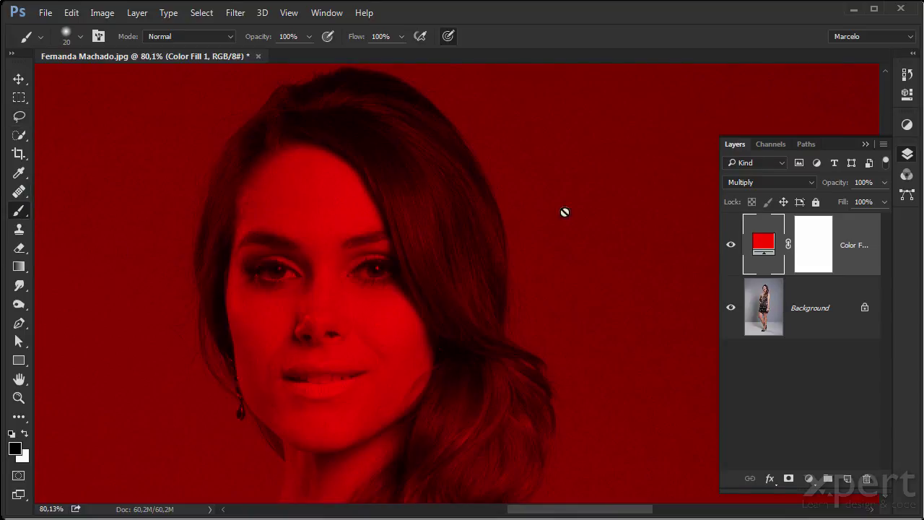
pyautogui.click(821, 244)
pyautogui.moveTo(385, 238)
pyautogui.mouseDown()
pyautogui.moveTo(330, 171)
pyautogui.moveTo(285, 166)
pyautogui.moveTo(260, 188)
pyautogui.moveTo(236, 267)
pyautogui.moveTo(250, 382)
pyautogui.moveTo(284, 416)
pyautogui.moveTo(323, 433)
pyautogui.moveTo(348, 428)
pyautogui.moveTo(425, 369)
pyautogui.moveTo(408, 310)
pyautogui.moveTo(366, 240)
pyautogui.moveTo(325, 286)
pyautogui.moveTo(316, 188)
pyautogui.moveTo(282, 197)
pyautogui.moveTo(260, 254)
pyautogui.moveTo(284, 371)
pyautogui.moveTo(292, 361)
pyautogui.moveTo(369, 361)
pyautogui.moveTo(322, 420)
pyautogui.moveTo(363, 327)
pyautogui.moveTo(388, 315)
pyautogui.moveTo(387, 375)
pyautogui.moveTo(395, 358)
pyautogui.moveTo(335, 276)
pyautogui.moveTo(306, 271)
pyautogui.moveTo(317, 331)
pyautogui.mouseUp()
pyautogui.hotkey('ctrl', 'space')
pyautogui.moveTo(155, 108)
pyautogui.mouseDown()
pyautogui.moveTo(491, 495)
pyautogui.moveTo(518, 505)
pyautogui.mouseUp()
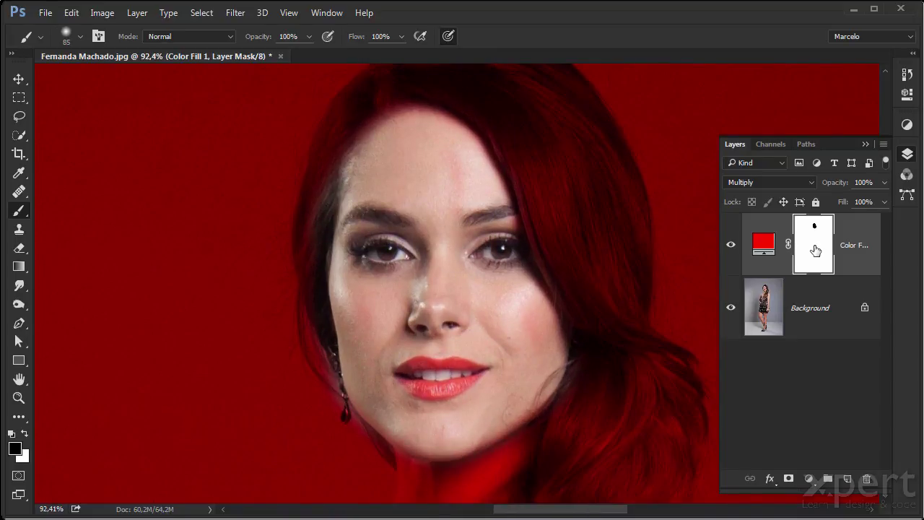
# Preview Levels on the red fill layer's mask with output levels of 106 and 167, and cancel the adjustment.
pyautogui.moveTo(486, 260); pyautogui.dragTo(277, 262)
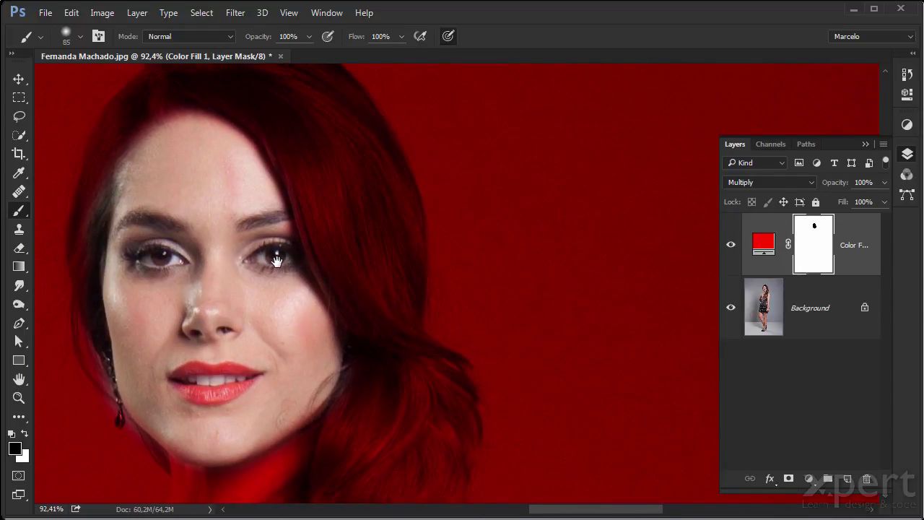
pyautogui.hotkey('ctrl', 'l')
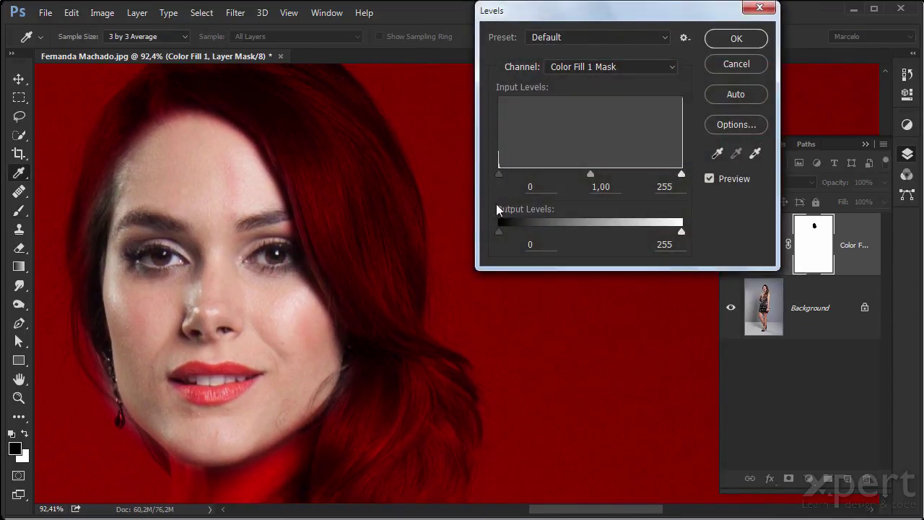
pyautogui.moveTo(501, 230); pyautogui.dragTo(503, 230)
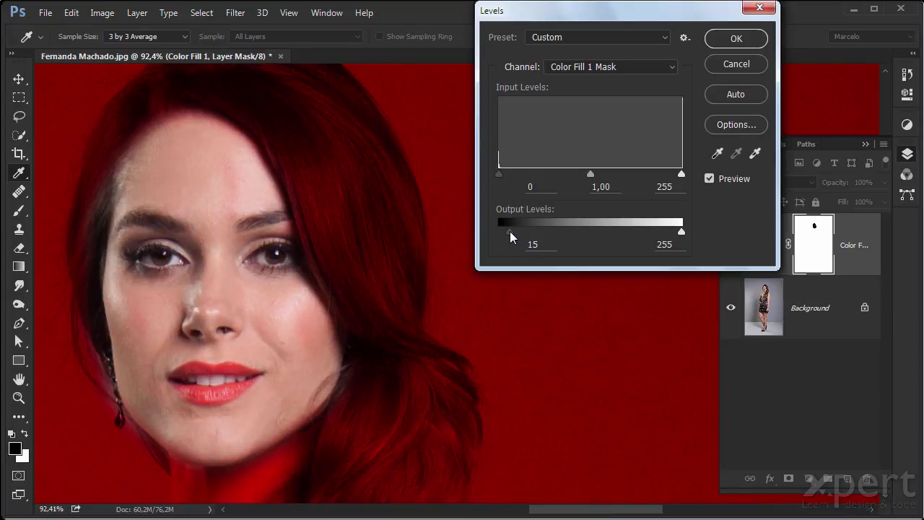
pyautogui.moveTo(546, 232); pyautogui.dragTo(564, 230)
pyautogui.moveTo(573, 230)
pyautogui.mouseDown()
pyautogui.moveTo(584, 230)
pyautogui.moveTo(574, 230)
pyautogui.mouseUp()
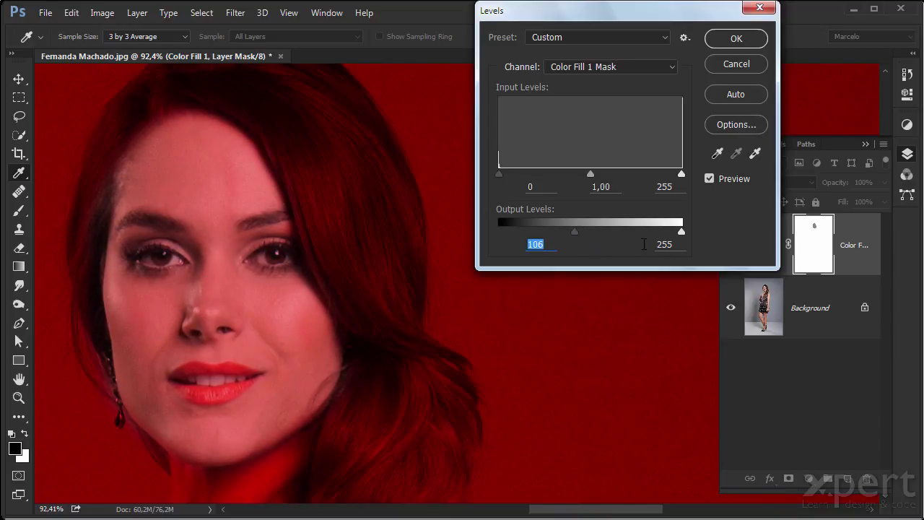
pyautogui.moveTo(682, 233); pyautogui.dragTo(617, 244)
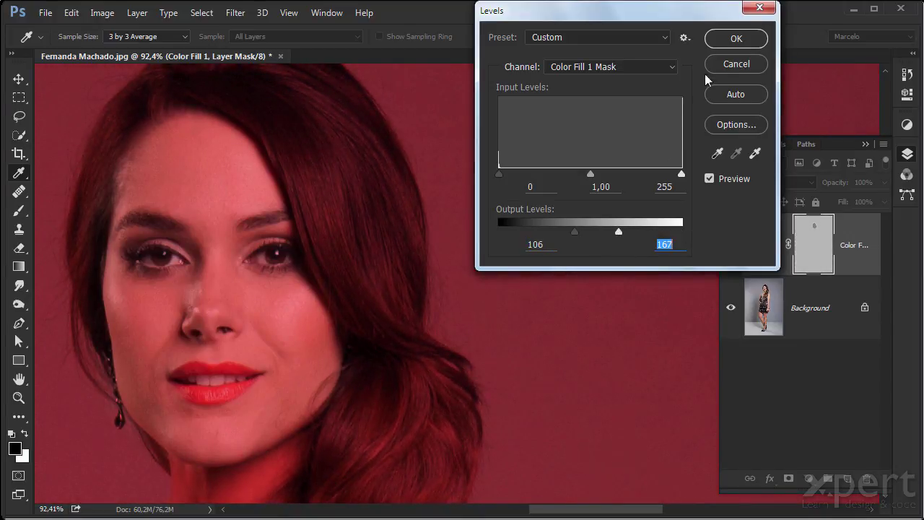
pyautogui.click(736, 63)
pyautogui.press('b')
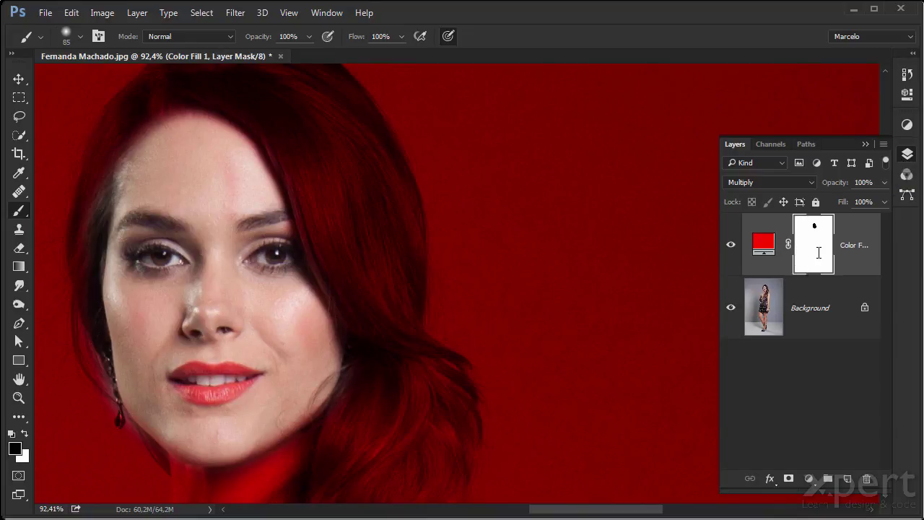
# Open the red fill layer's mask properties and try the Density setting, returning it to 100%.
pyautogui.click(906, 94)
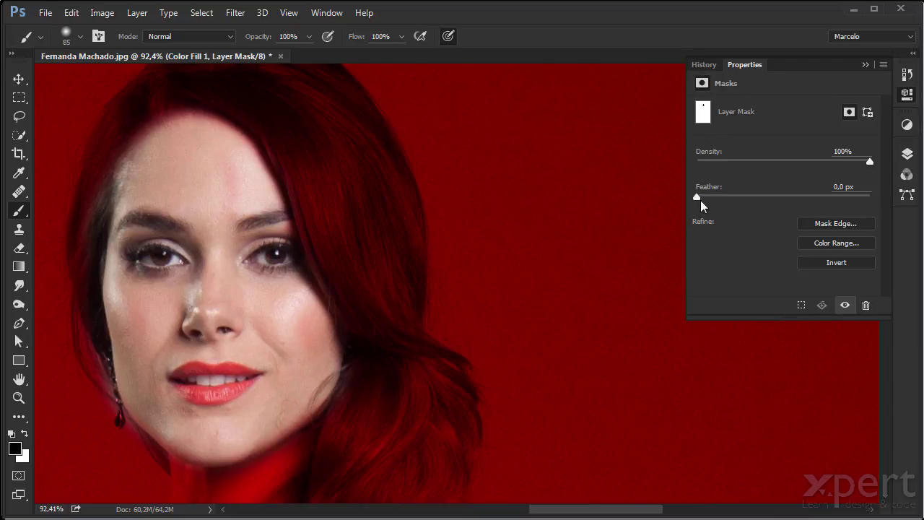
pyautogui.moveTo(868, 161)
pyautogui.mouseDown()
pyautogui.moveTo(757, 184)
pyautogui.moveTo(762, 162)
pyautogui.moveTo(870, 162)
pyautogui.mouseUp()
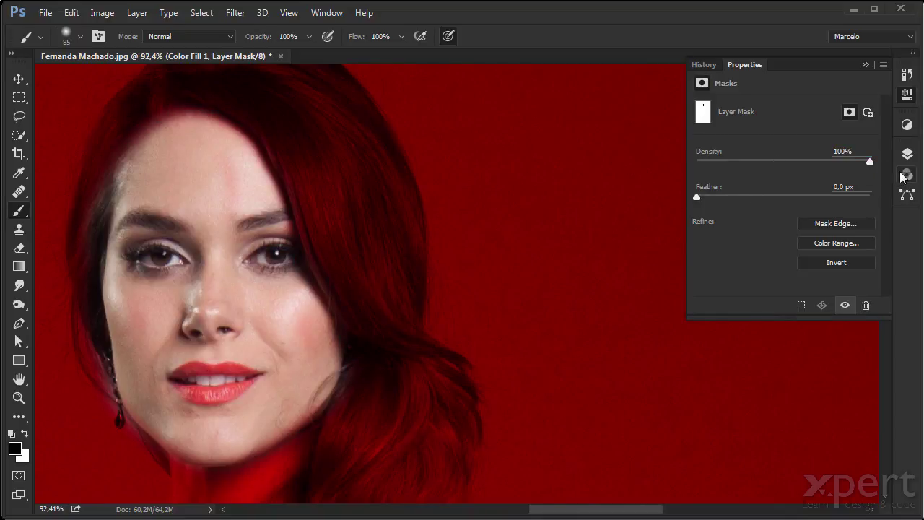